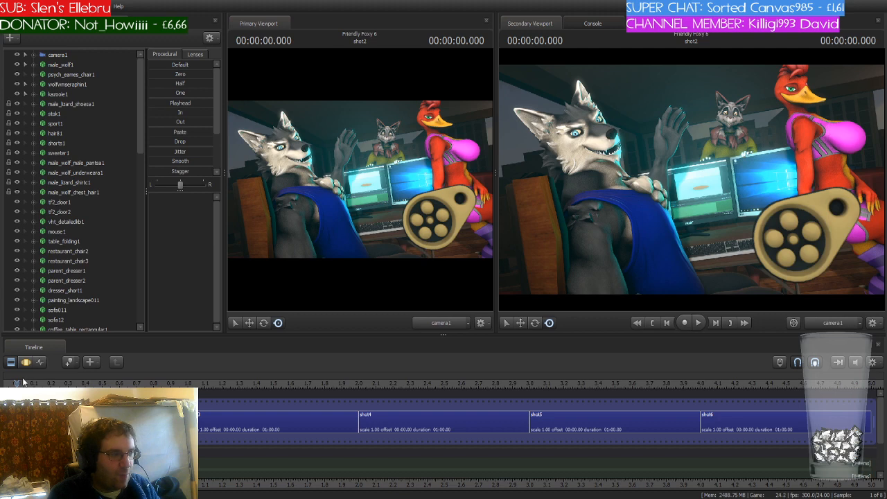
# - Extend the final shot, shot6, on the timeline to a duration of 6 seconds
pyautogui.press('Down')
pyautogui.press('Down')
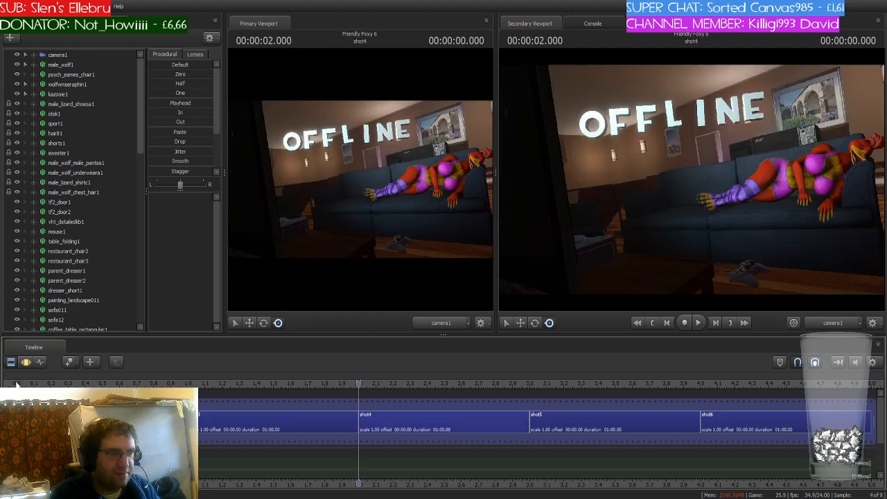
pyautogui.press('Down')
pyautogui.press('Down')
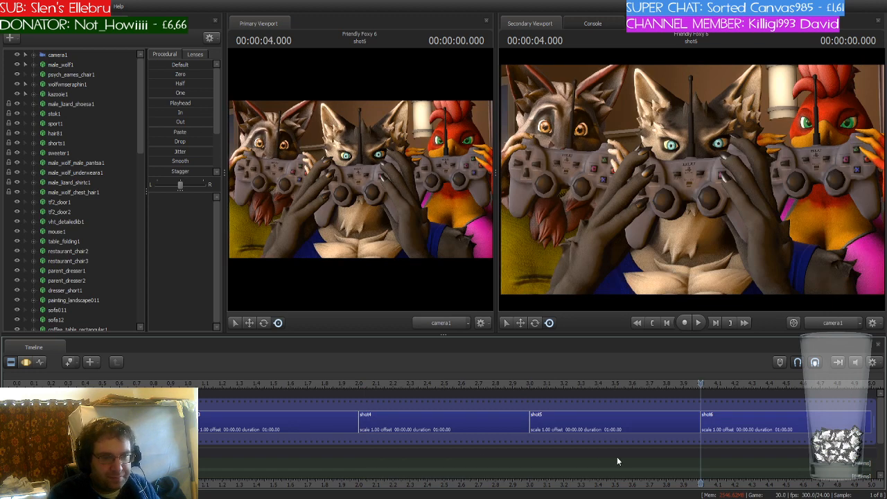
pyautogui.scroll(-5, 710, 444)
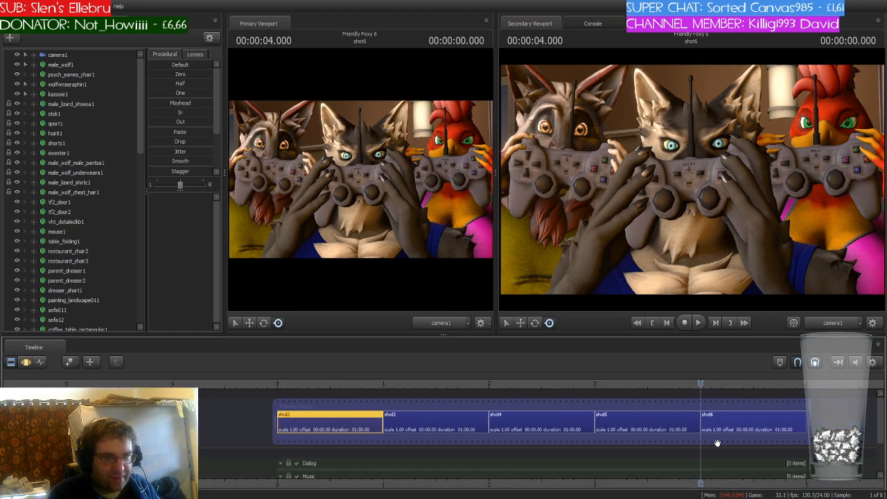
pyautogui.moveTo(710, 458); pyautogui.dragTo(454, 449, button='middle')
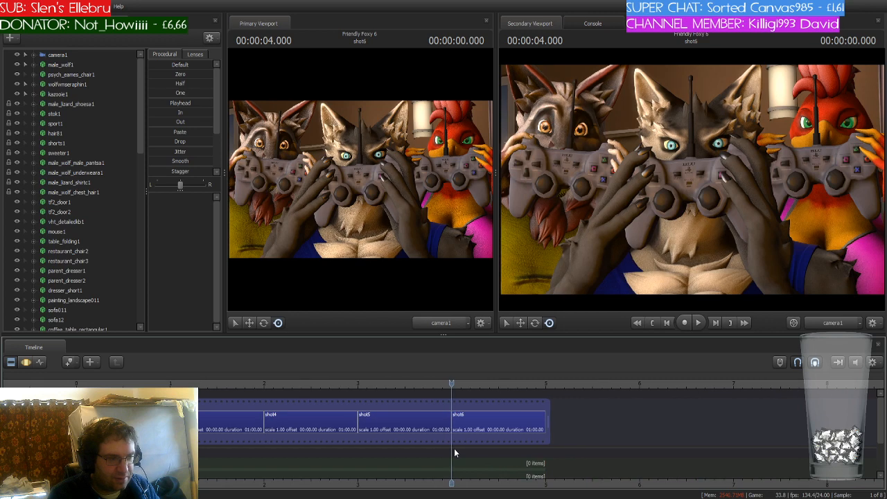
pyautogui.scroll(-1, 457, 456)
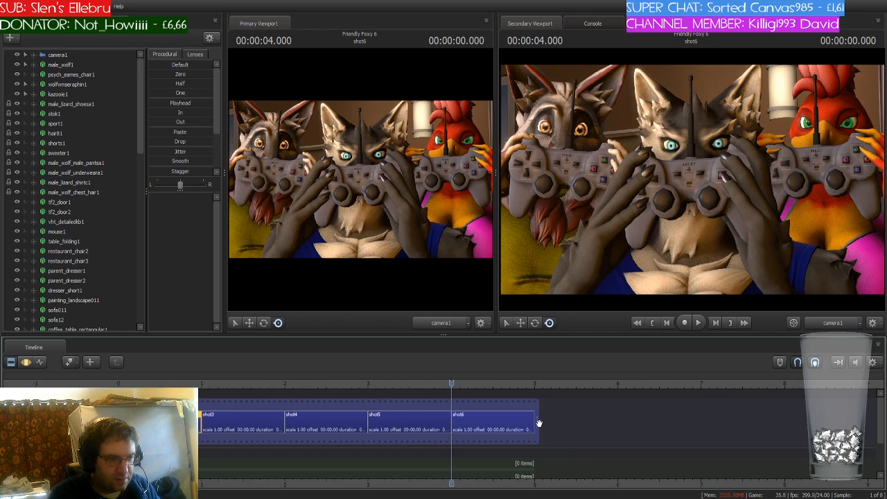
pyautogui.scroll(-1, 541, 424)
pyautogui.scroll(-4, 540, 423)
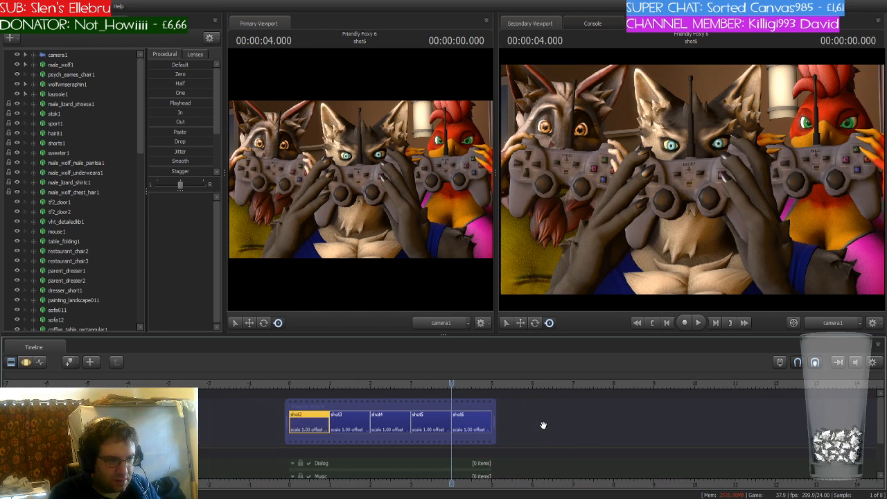
pyautogui.moveTo(449, 471); pyautogui.dragTo(305, 469, button='middle')
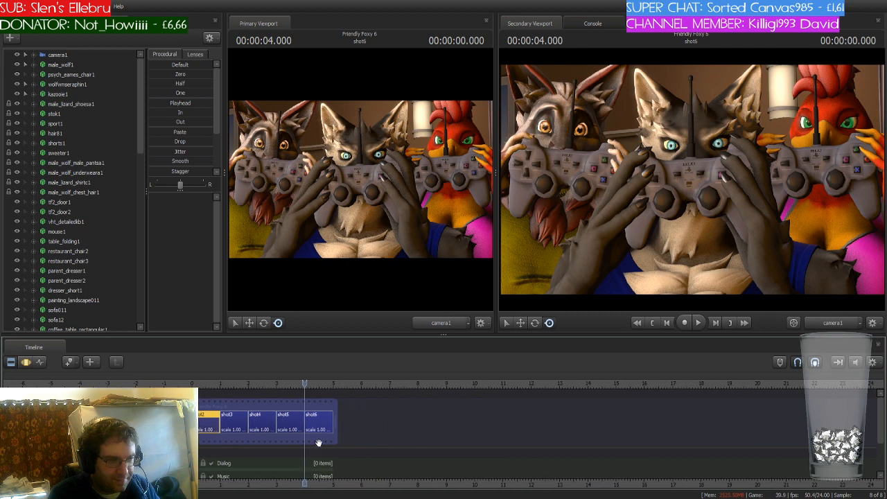
pyautogui.moveTo(336, 421); pyautogui.dragTo(479, 421)
pyautogui.moveTo(334, 420); pyautogui.dragTo(475, 420)
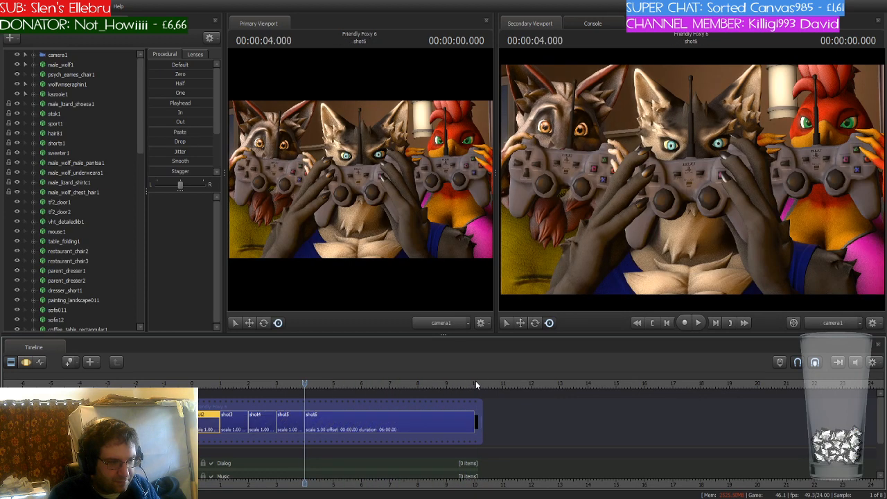
# - Align the end of the final shot exactly with the 10-second mark
pyautogui.scroll(5, 475, 421)
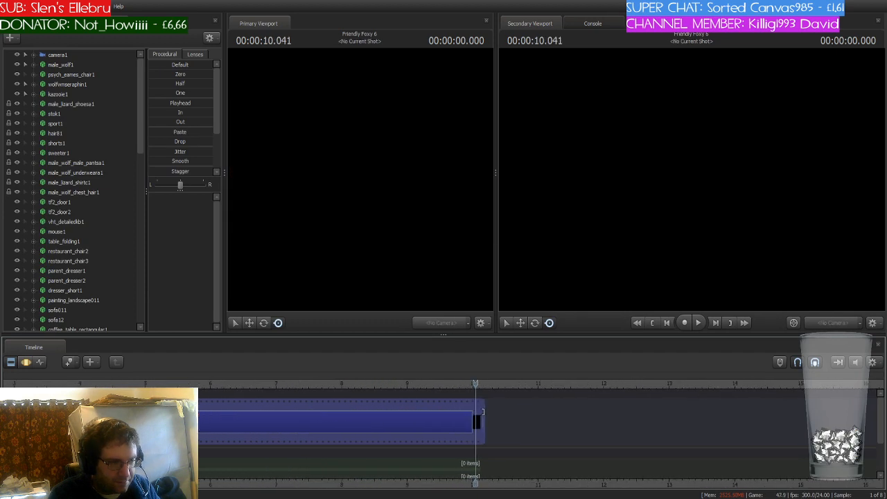
pyautogui.scroll(3, 479, 401)
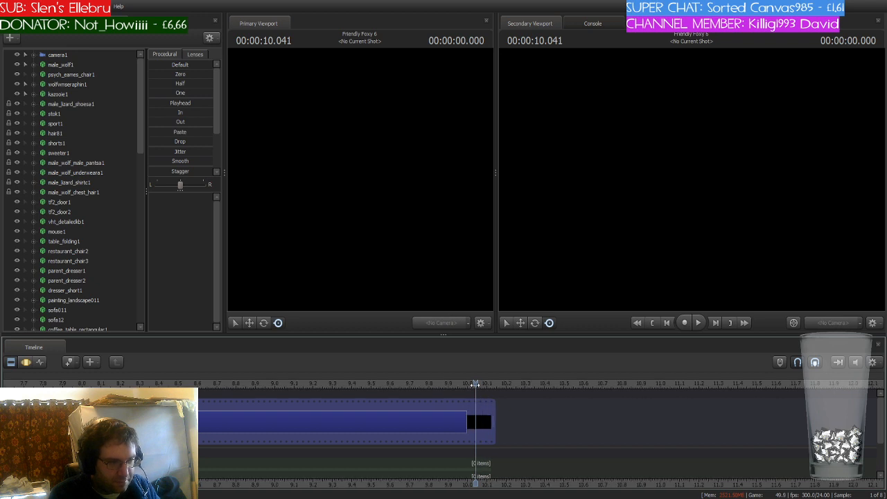
pyautogui.moveTo(475, 383); pyautogui.dragTo(466, 383)
pyautogui.moveTo(492, 421); pyautogui.dragTo(468, 427)
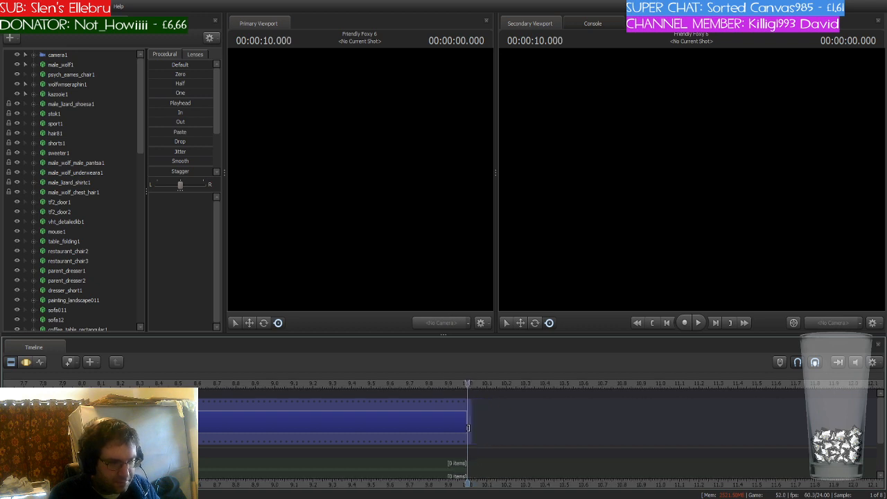
# - Split shot6 at the 5-second mark into two shots
pyautogui.scroll(-3, 472, 428)
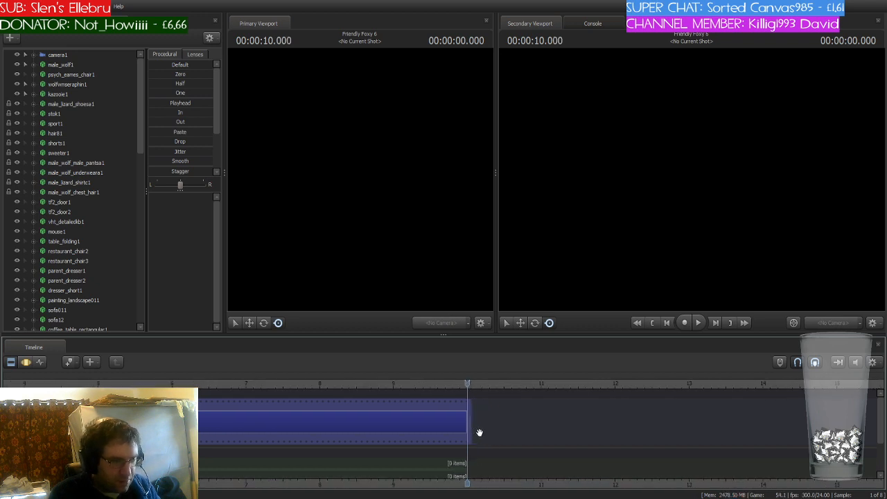
pyautogui.scroll(-2, 479, 432)
pyautogui.click(201, 383)
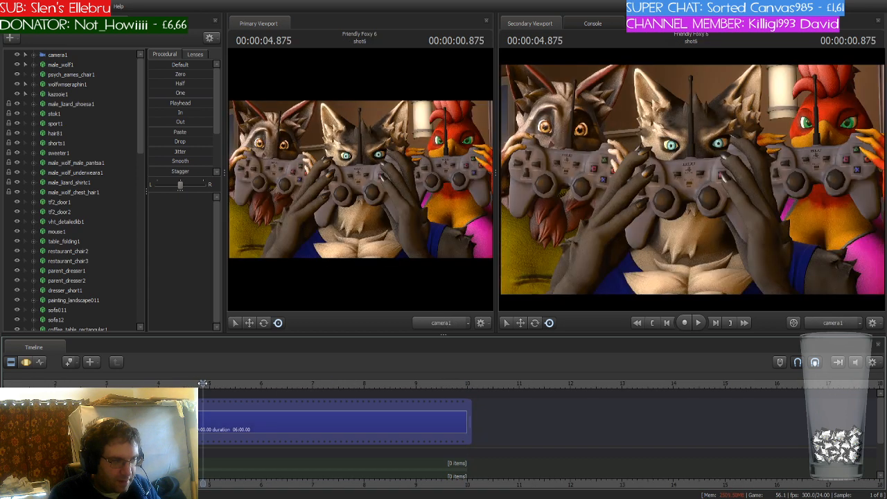
pyautogui.moveTo(202, 383); pyautogui.dragTo(209, 383)
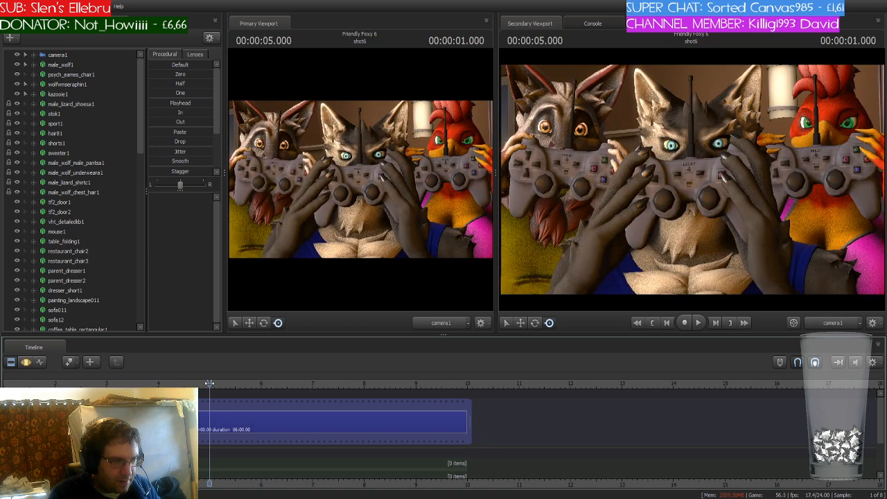
pyautogui.click(208, 420)
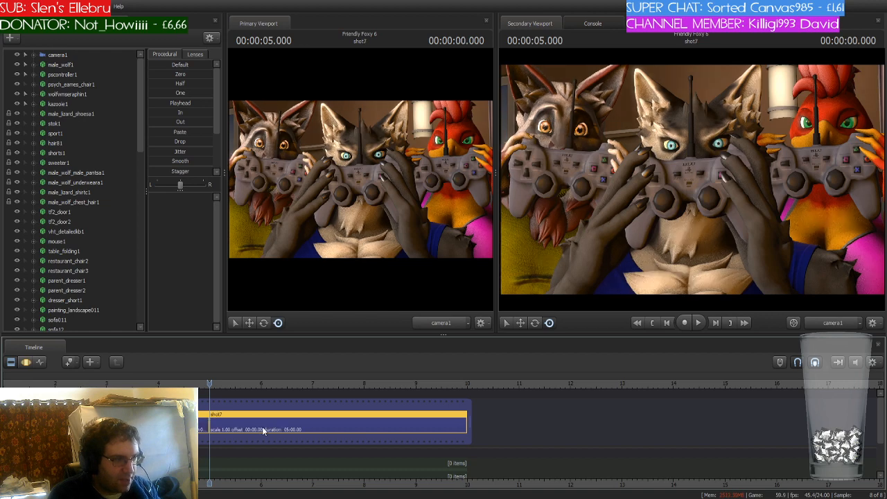
# - Switch the secondary viewport to the Work Camera and fly it around the scene
pyautogui.click(203, 424)
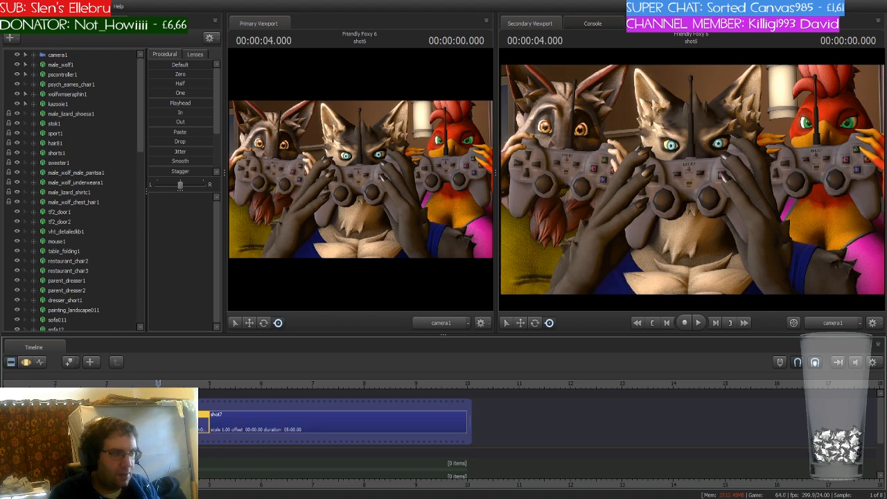
pyautogui.click(824, 323)
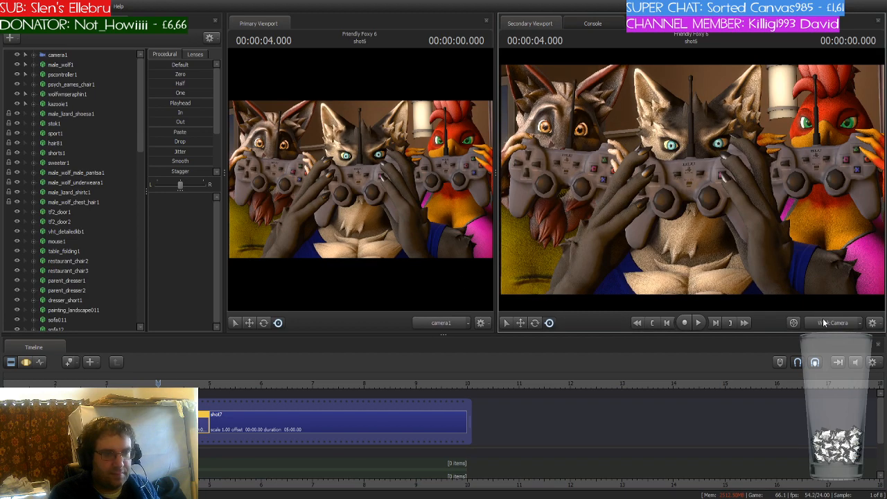
pyautogui.press('s')
pyautogui.moveTo(782, 180); pyautogui.dragTo(824, 183)
pyautogui.press('w')
pyautogui.press('s')
pyautogui.press('s')
pyautogui.press('w')
pyautogui.press('s')
pyautogui.press('a')
pyautogui.press('w')
pyautogui.press('s')
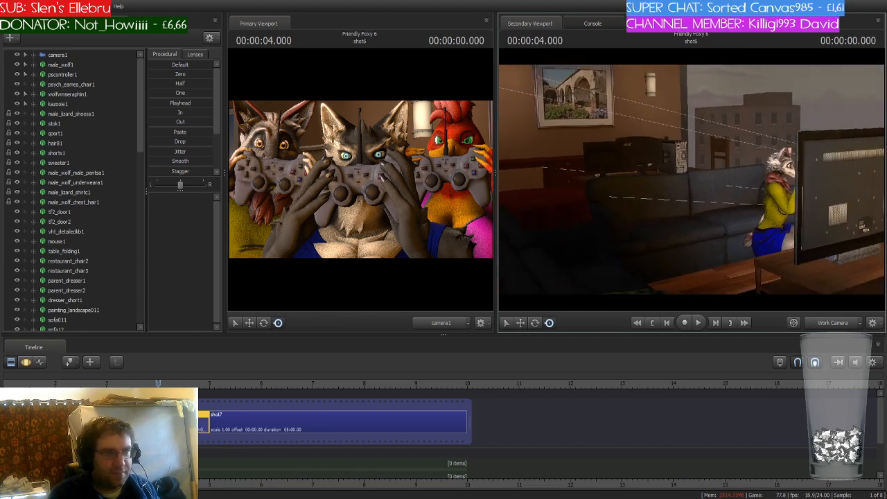
pyautogui.moveTo(686, 180); pyautogui.dragTo(692, 179)
pyautogui.press('d')
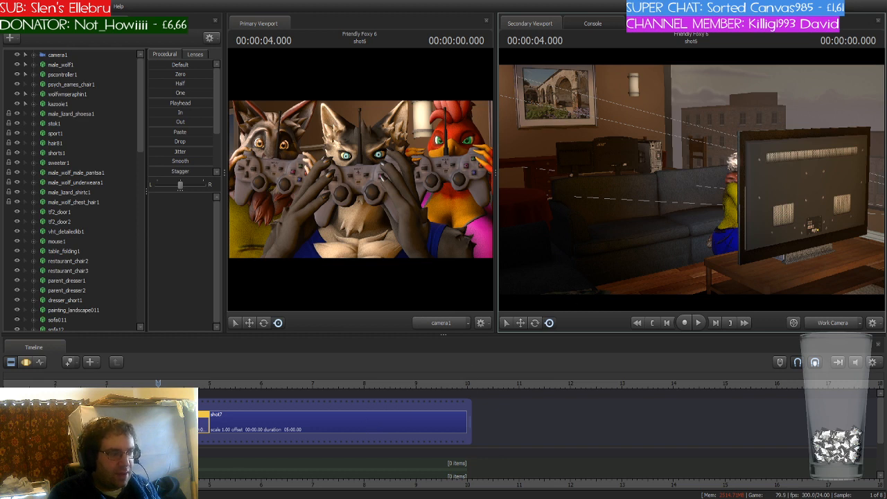
# - Split shot7 at the 6-second mark into two shots
pyautogui.moveTo(158, 485); pyautogui.dragTo(333, 485, button='middle')
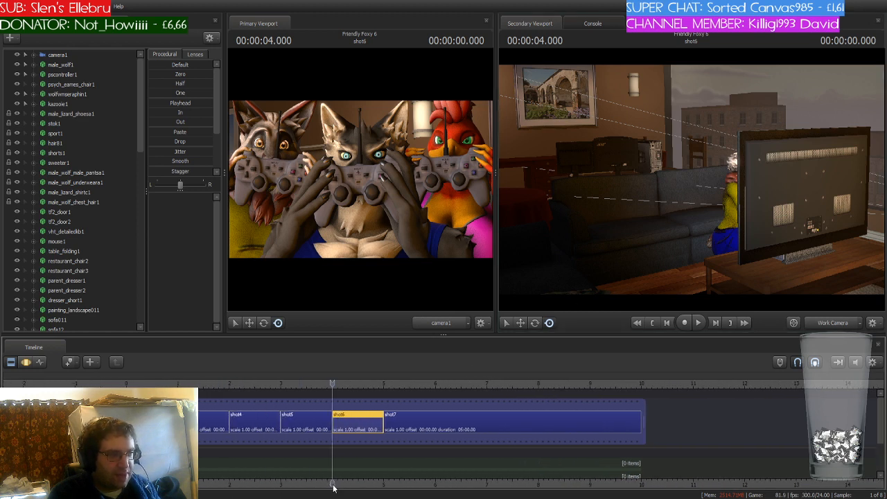
pyautogui.click(327, 419)
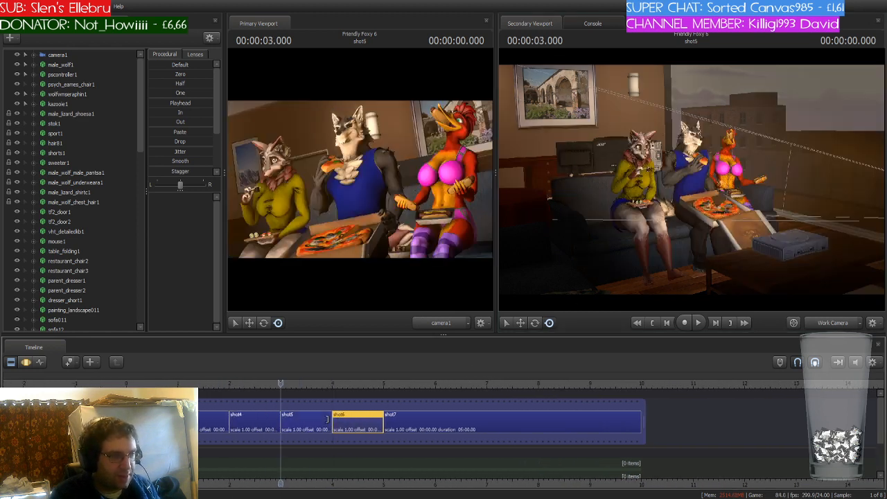
pyautogui.press('Down')
pyautogui.press('Down')
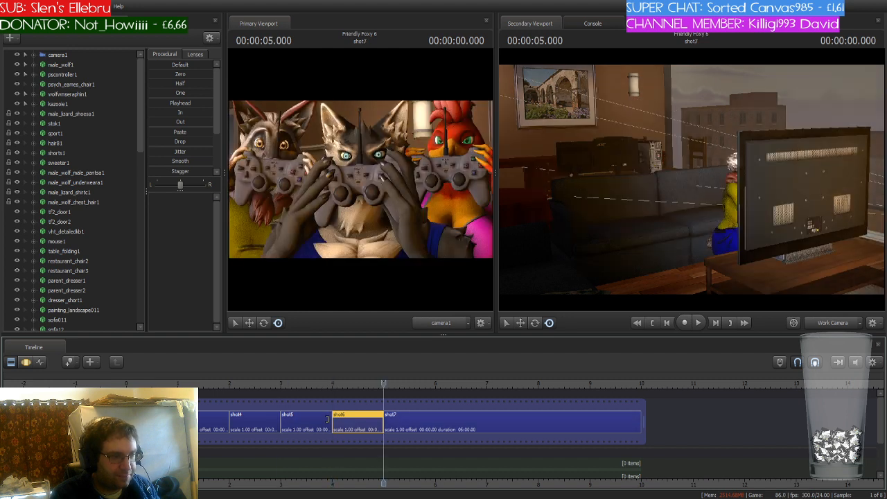
pyautogui.press('Up')
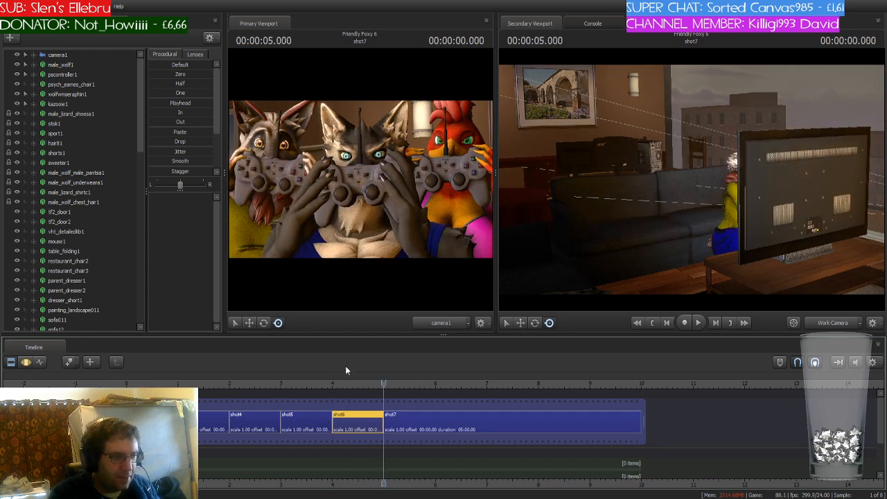
pyautogui.moveTo(383, 384); pyautogui.dragTo(435, 383)
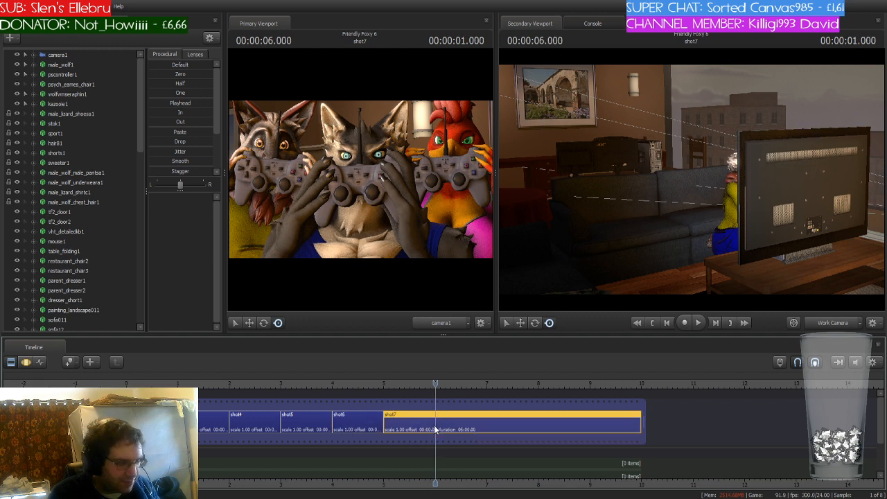
pyautogui.press('b')
pyautogui.click(410, 426)
pyautogui.press('Up')
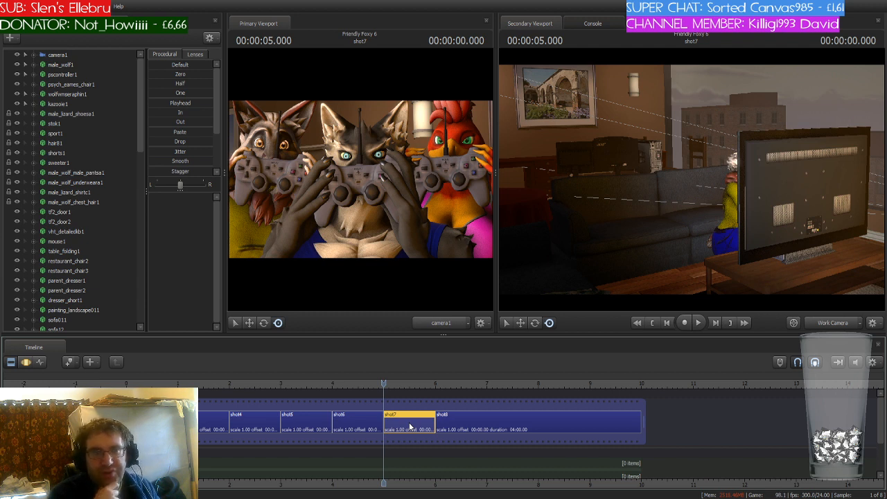
# - Fly the work camera around the living room to inspect the set from different angles
pyautogui.click(631, 234)
pyautogui.scroll(-6, 692, 180)
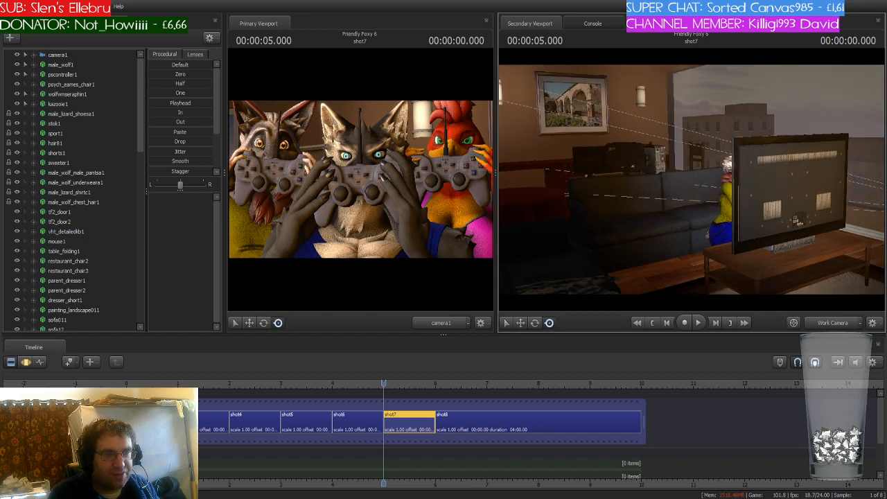
pyautogui.scroll(-3, 691, 179)
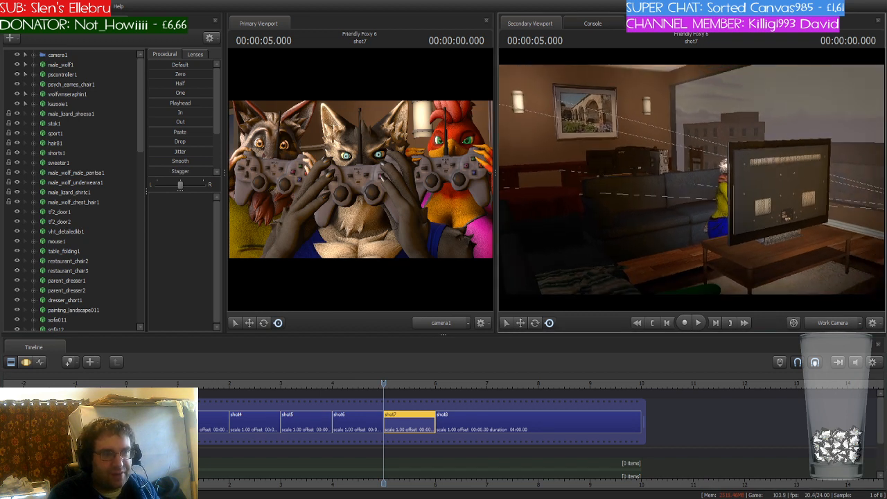
pyautogui.scroll(-3, 691, 180)
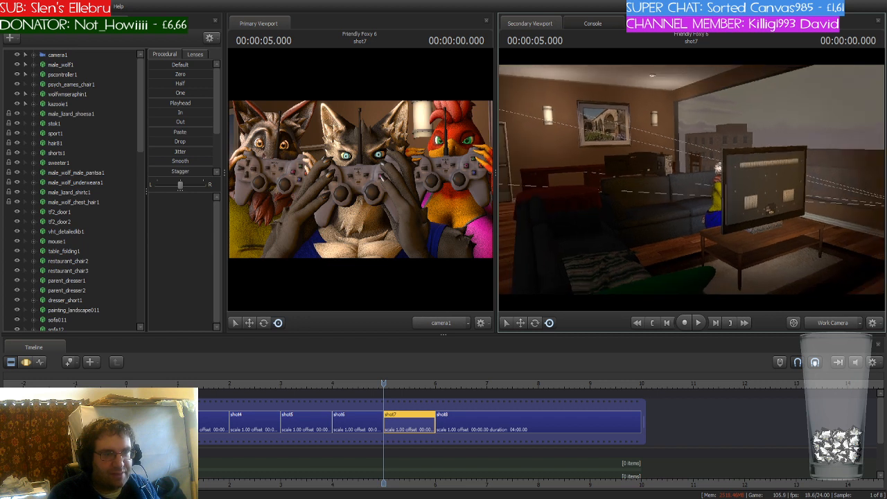
pyautogui.press('w')
pyautogui.press('w')
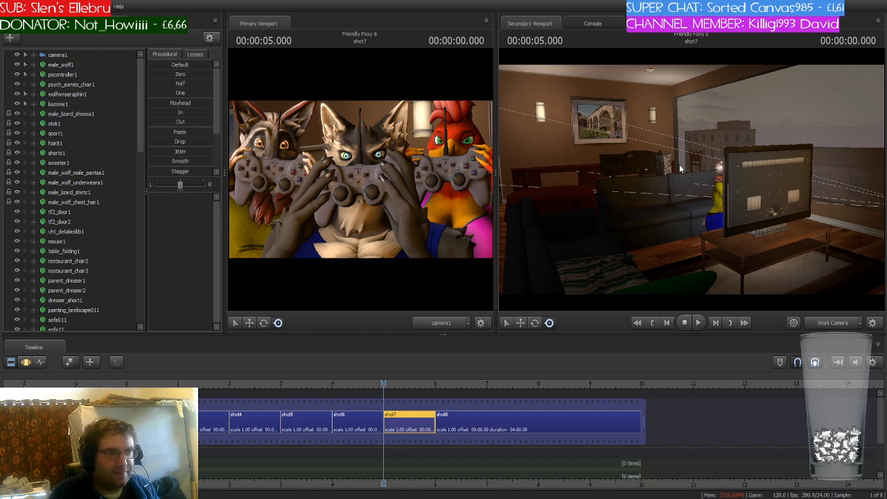
pyautogui.press('w')
pyautogui.moveTo(679, 165); pyautogui.dragTo(797, 178)
pyautogui.press('s')
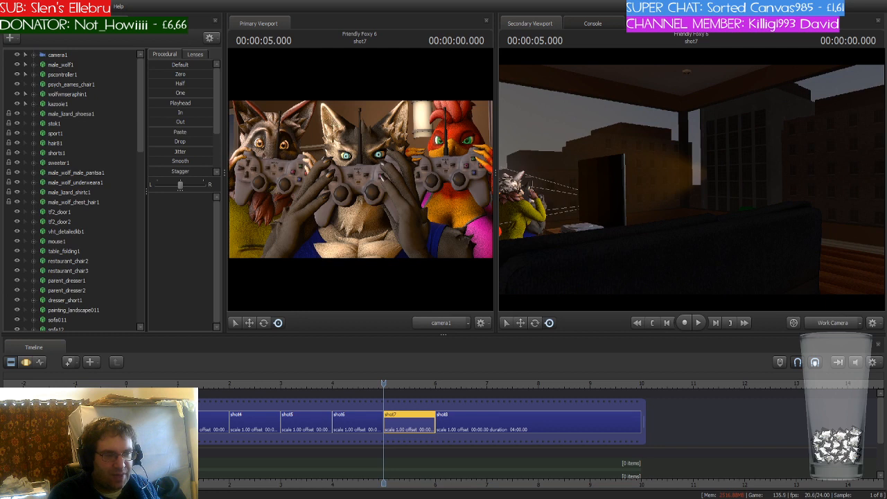
pyautogui.press('s')
pyautogui.moveTo(679, 177); pyautogui.dragTo(639, 194)
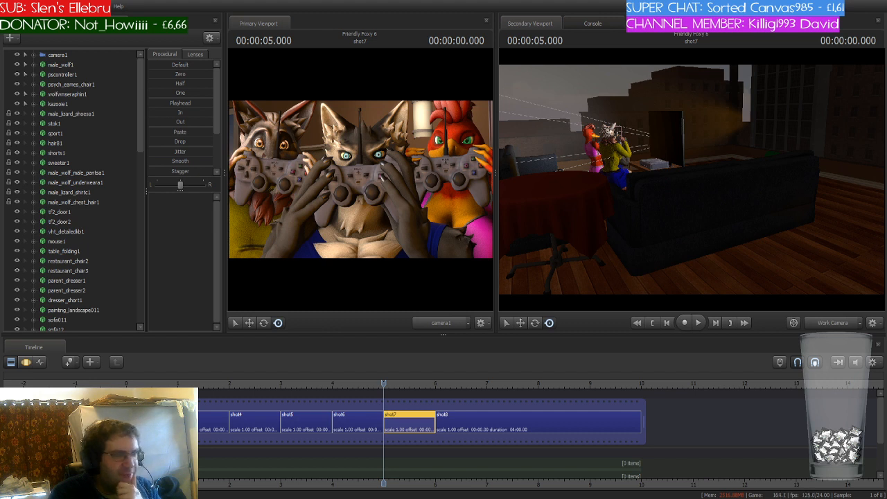
pyautogui.press('w')
pyautogui.moveTo(738, 157); pyautogui.dragTo(634, 117)
pyautogui.press('s')
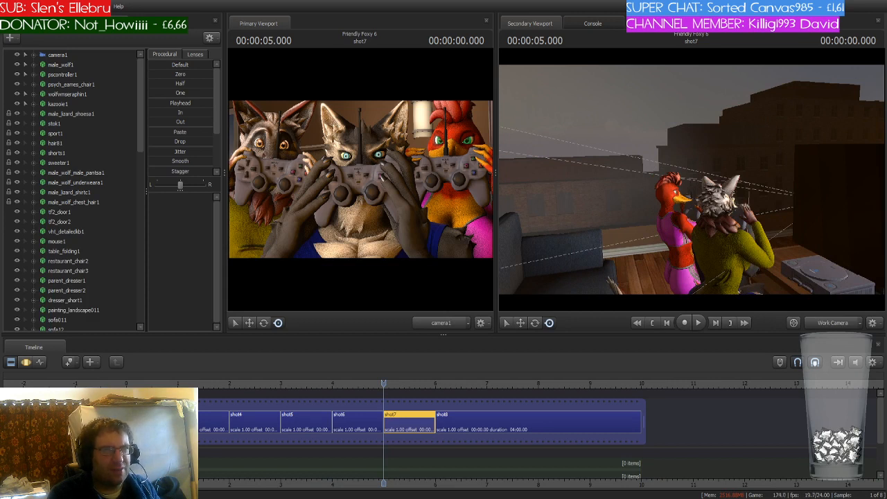
pyautogui.press('d')
pyautogui.moveTo(634, 116); pyautogui.dragTo(501, 148)
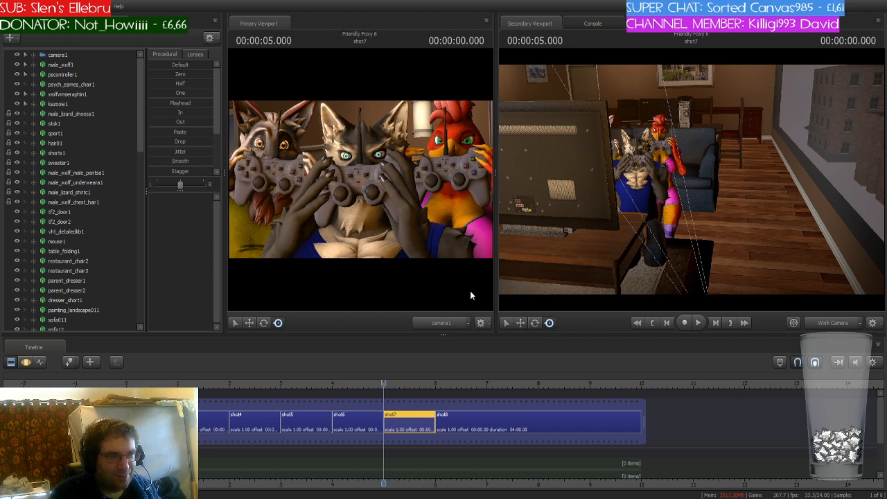
pyautogui.click(614, 230)
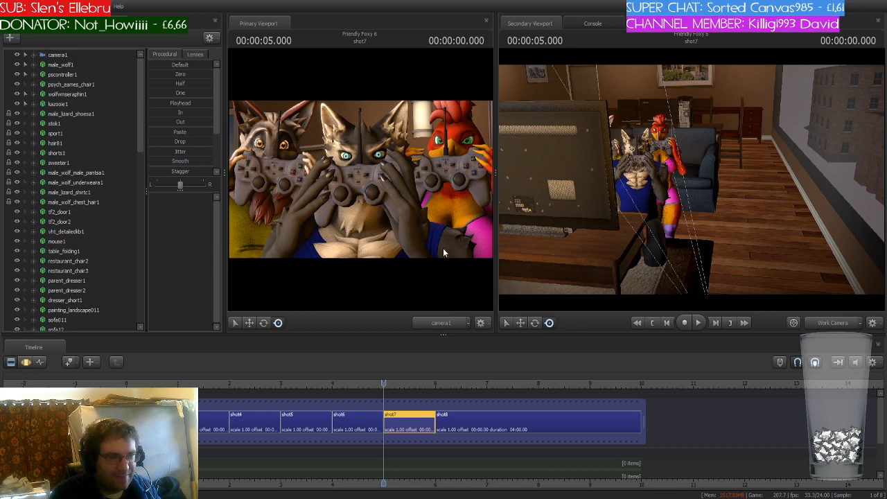
pyautogui.click(602, 236)
pyautogui.press('w')
pyautogui.moveTo(603, 236)
pyautogui.mouseDown()
pyautogui.moveTo(609, 216)
pyautogui.moveTo(594, 223)
pyautogui.mouseUp()
pyautogui.press('a')
pyautogui.press('s')
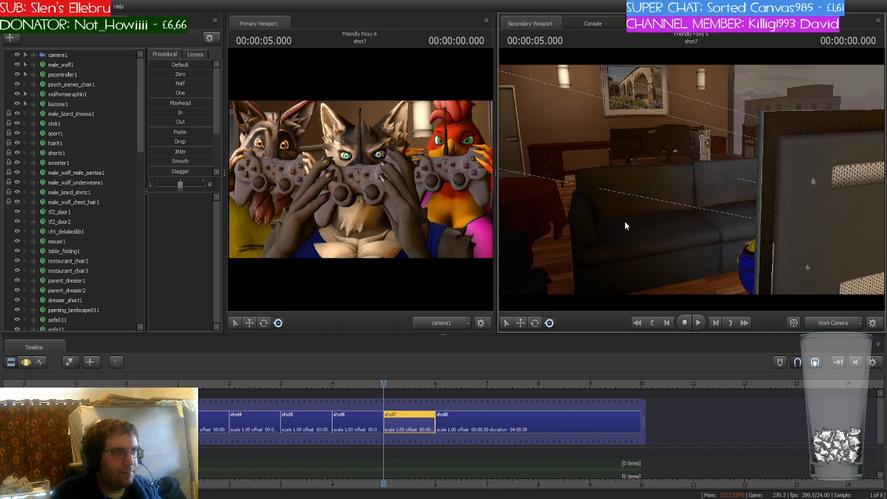
# - Fly the work camera around the scene and through the canyon map to inspect the terrain from different angles
pyautogui.moveTo(614, 213)
pyautogui.mouseDown()
pyautogui.moveTo(721, 221)
pyautogui.moveTo(690, 183)
pyautogui.mouseUp()
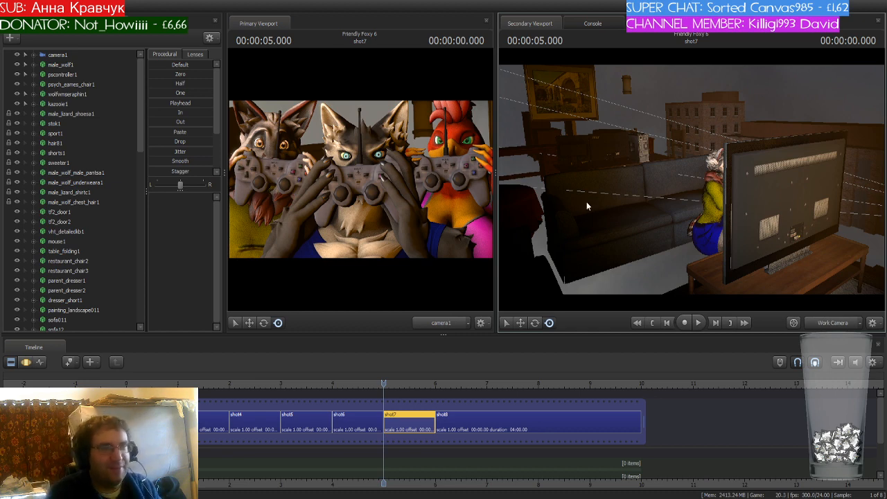
pyautogui.moveTo(586, 203); pyautogui.dragTo(704, 184)
pyautogui.press('s')
pyautogui.press('F8')
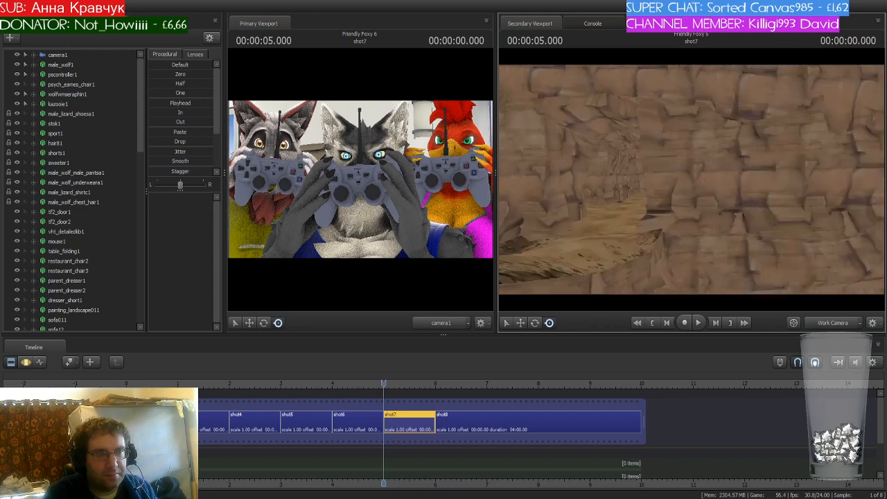
pyautogui.press('w')
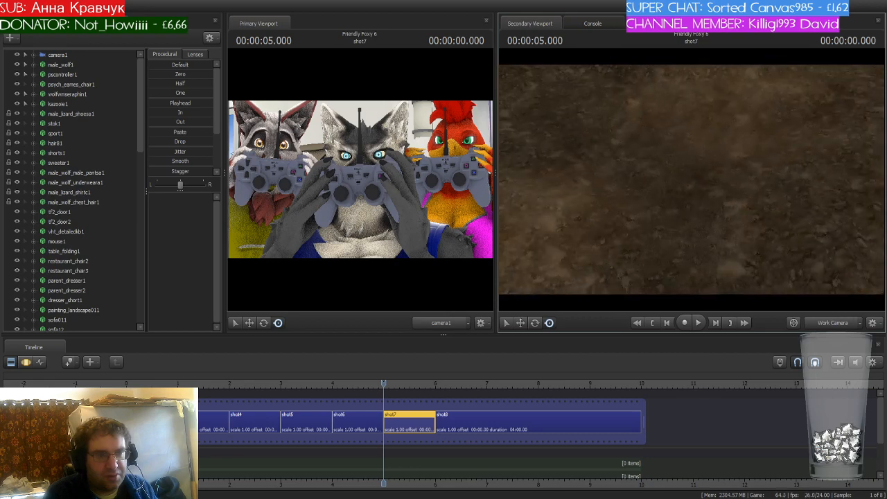
pyautogui.press('s')
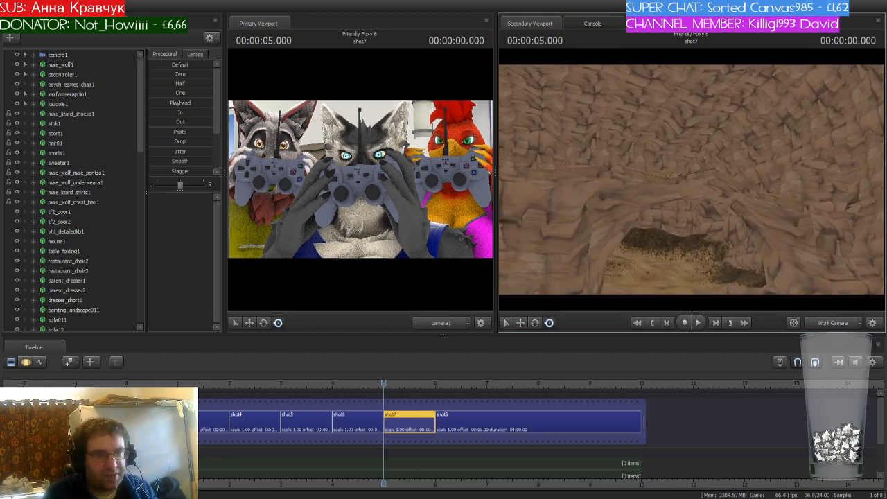
pyautogui.press('w')
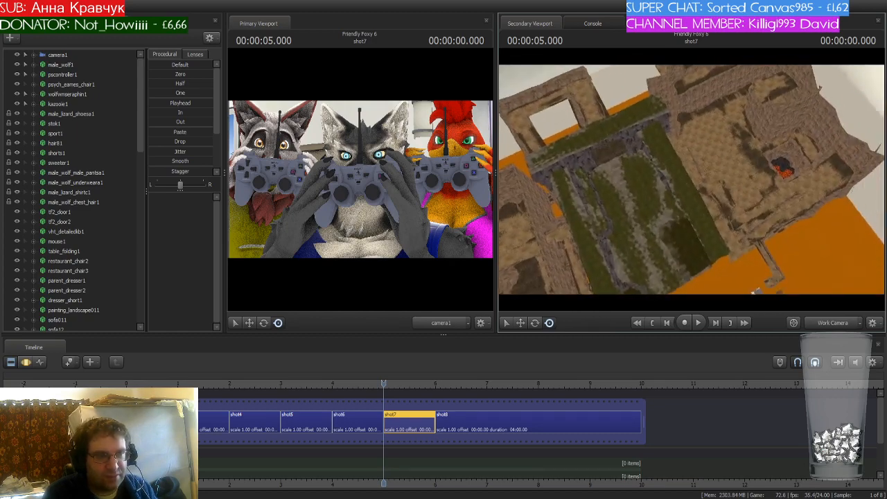
pyautogui.press('w')
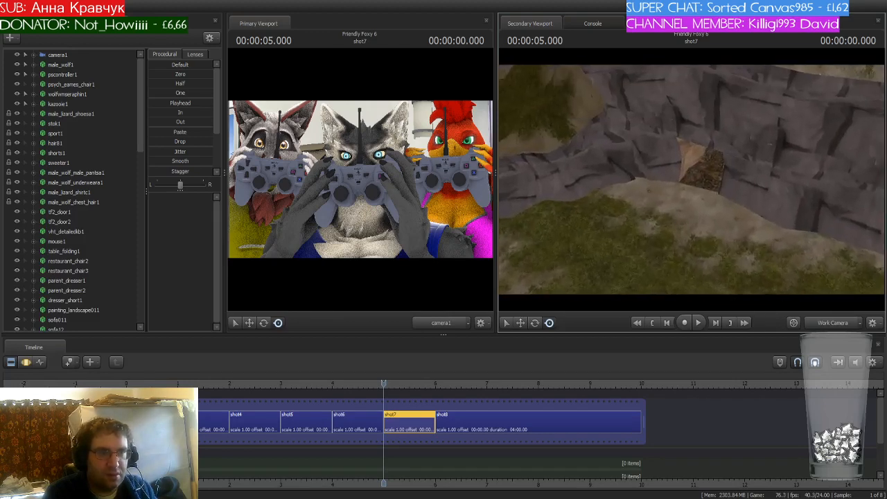
pyautogui.press('w')
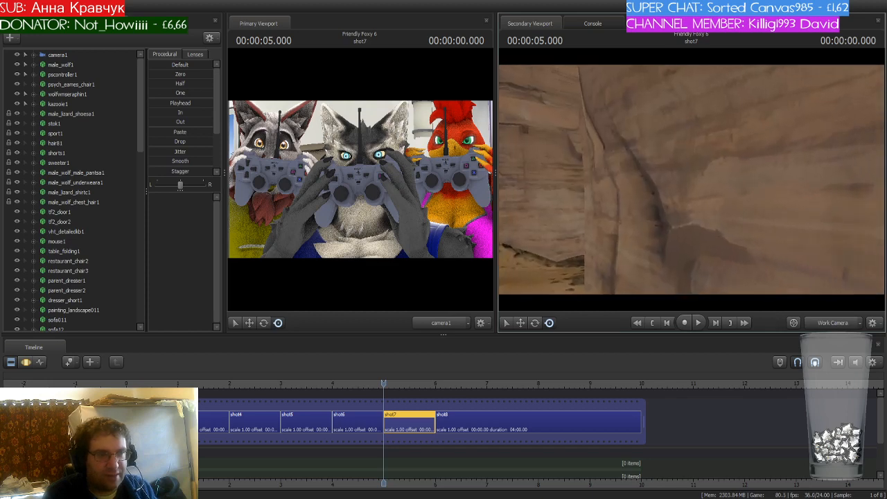
pyautogui.moveTo(691, 179); pyautogui.dragTo(803, 180)
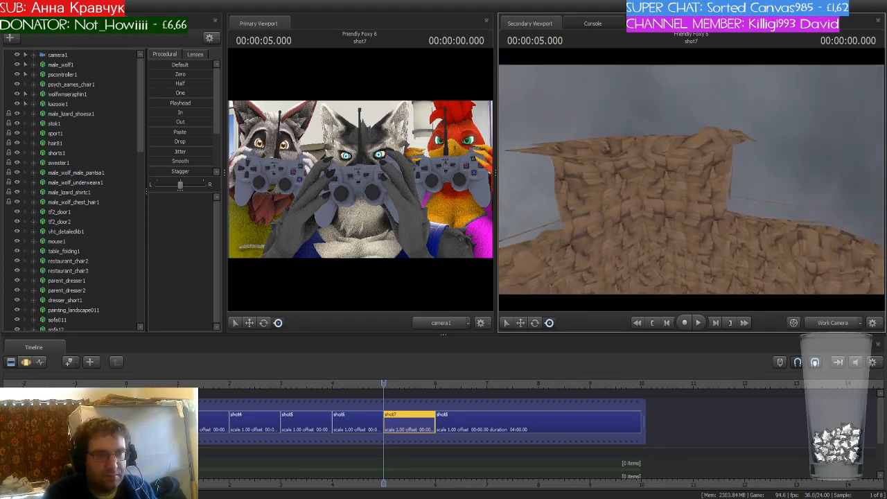
pyautogui.moveTo(691, 179); pyautogui.dragTo(796, 170)
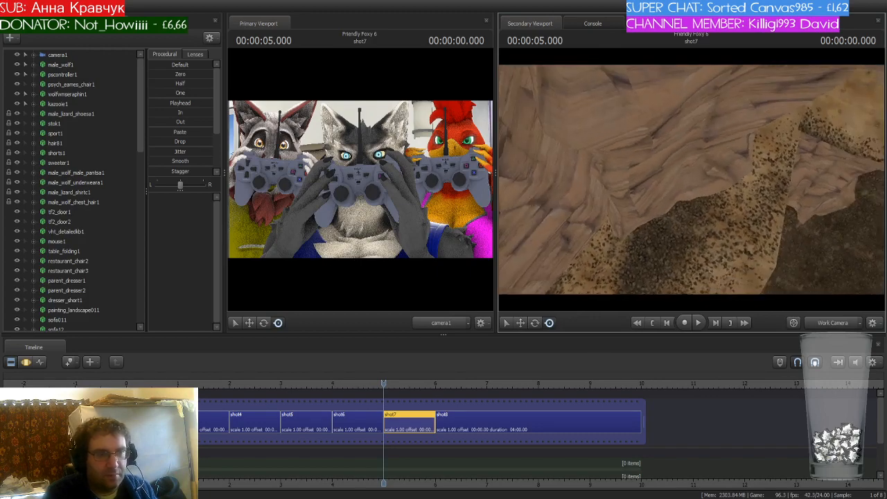
pyautogui.moveTo(692, 179); pyautogui.dragTo(734, 163)
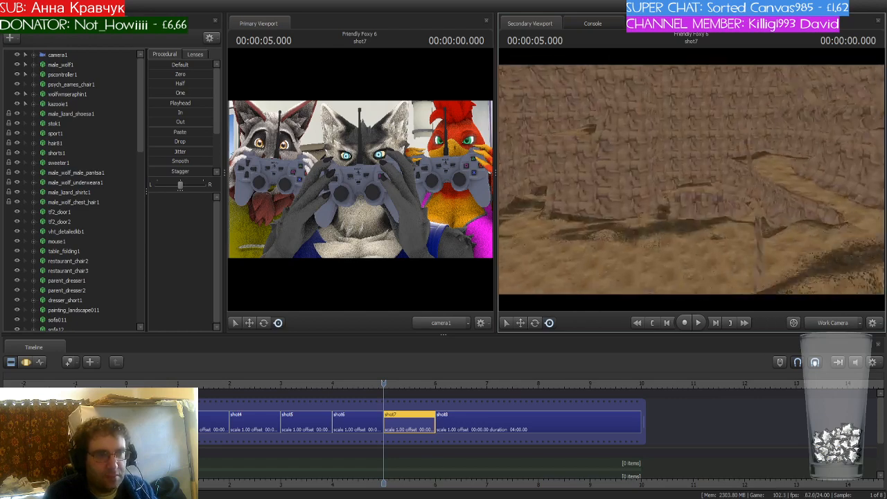
pyautogui.press('w')
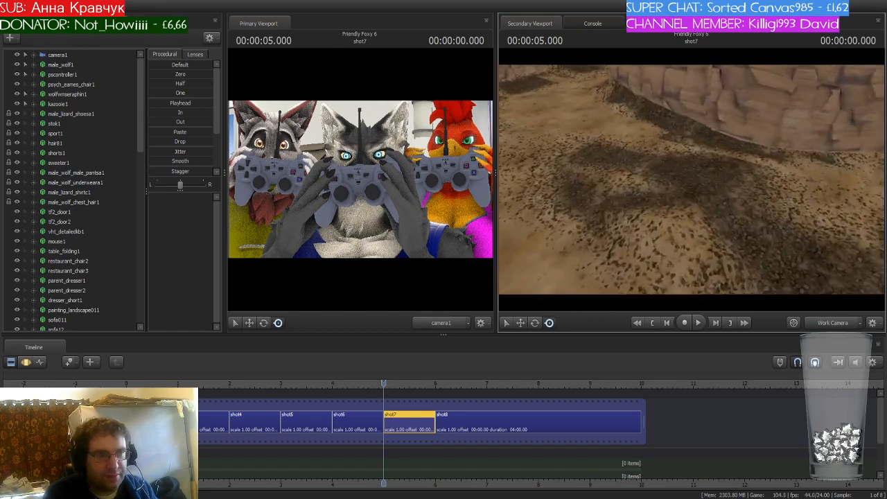
pyautogui.press('w')
pyautogui.moveTo(692, 179); pyautogui.dragTo(701, 130)
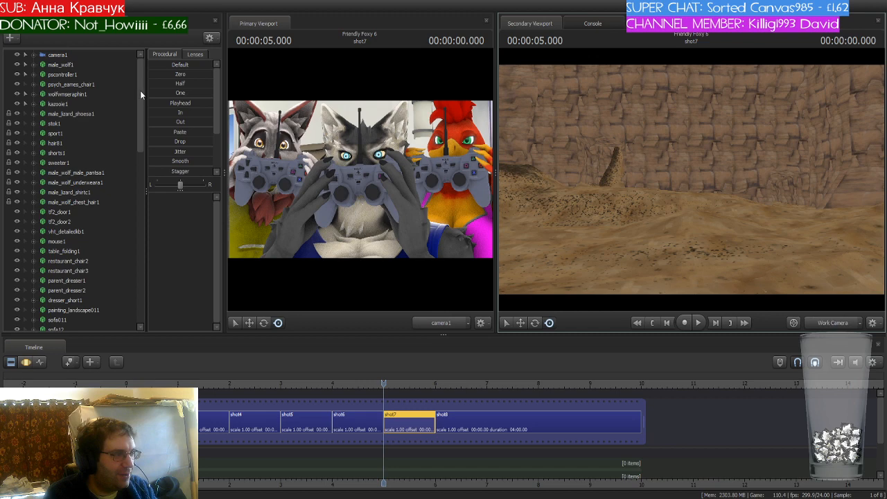
# - Select the clothing and prop items from male_lizard_shoesa1 to male_wolf_chest_hair1 in the animation set list and delete them
pyautogui.moveTo(140, 90)
pyautogui.mouseDown()
pyautogui.moveTo(125, 283)
pyautogui.moveTo(139, 262)
pyautogui.moveTo(150, 94)
pyautogui.mouseUp()
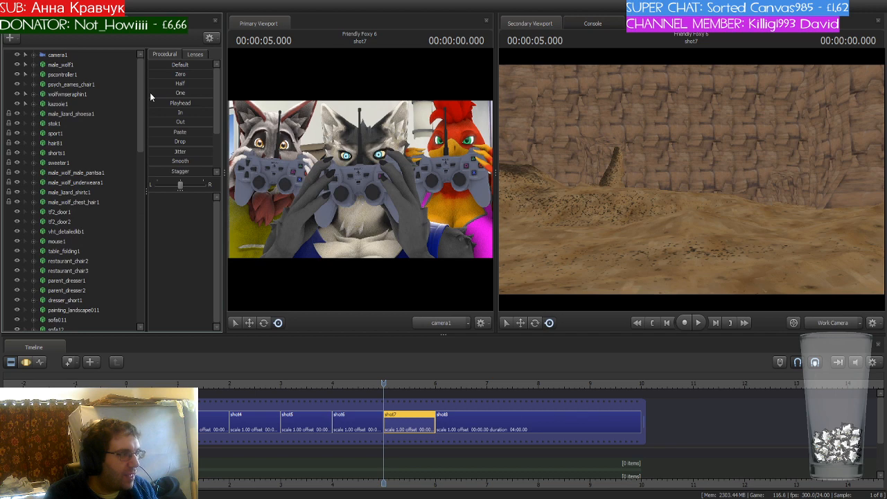
pyautogui.click(92, 115)
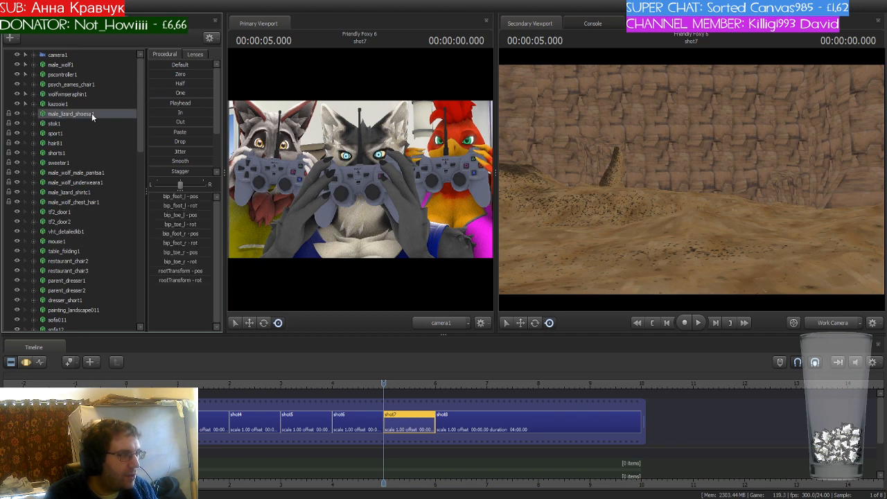
pyautogui.keyDown('shift'); pyautogui.click(93, 202); pyautogui.keyUp('shift')
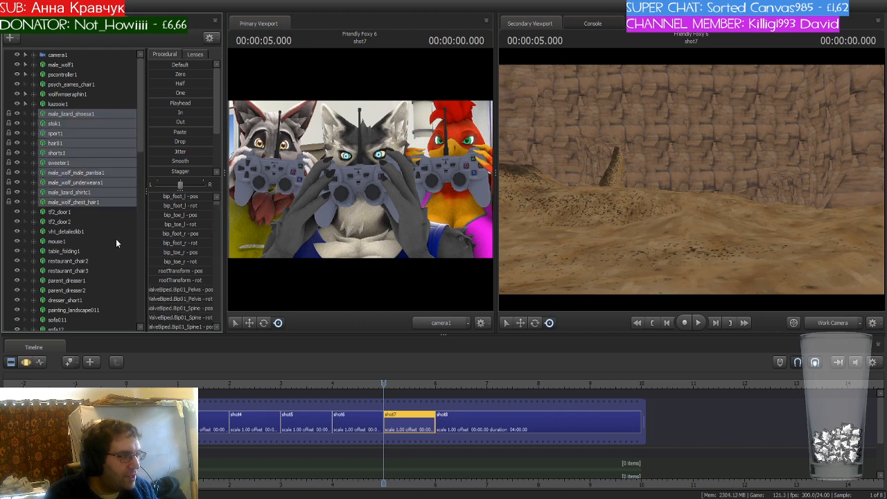
pyautogui.press('Delete')
# - Delete the remaining living-room props from tf2_door1 to pscontroller3, along with pscontroller1
pyautogui.click(75, 114)
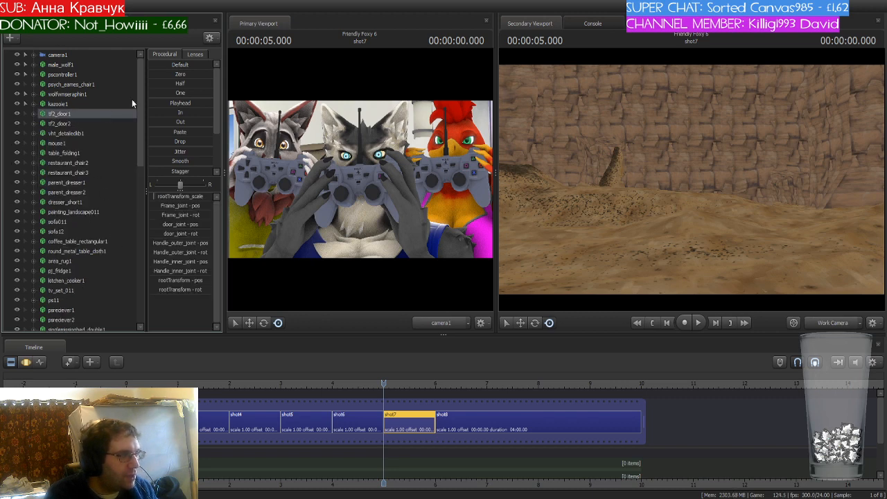
pyautogui.moveTo(141, 88); pyautogui.dragTo(141, 260)
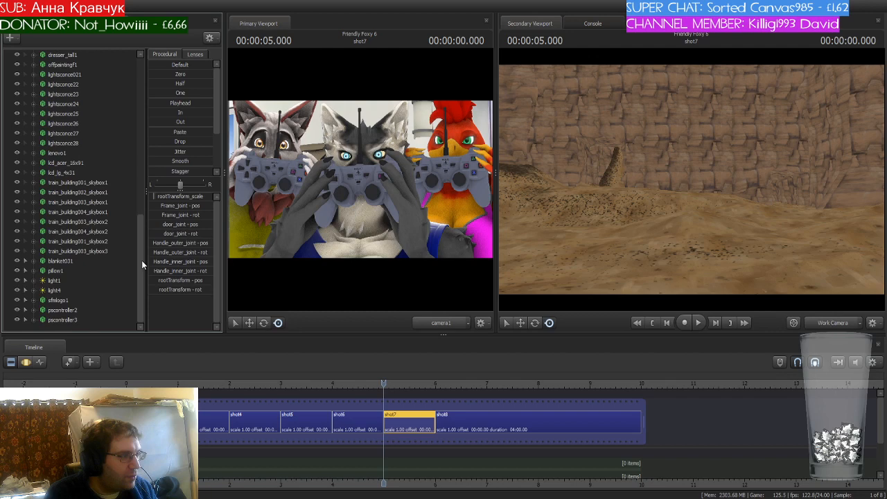
pyautogui.keyDown('shift'); pyautogui.click(71, 320); pyautogui.keyUp('shift')
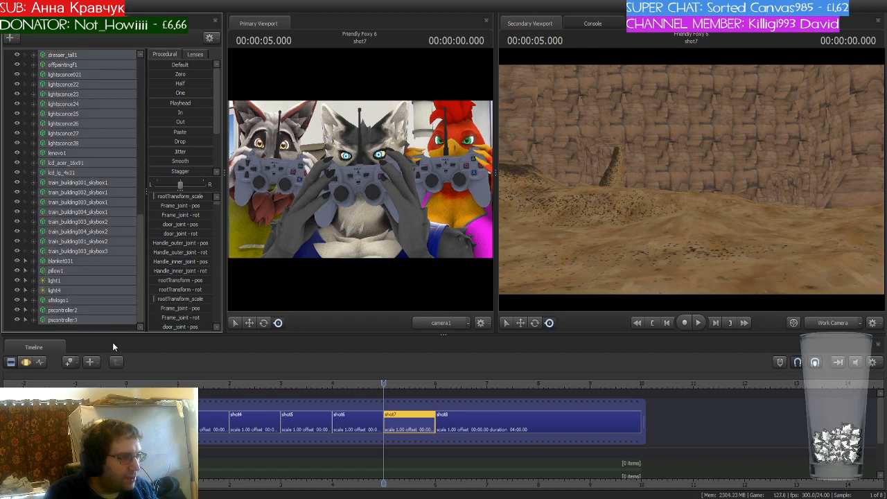
pyautogui.press('Delete')
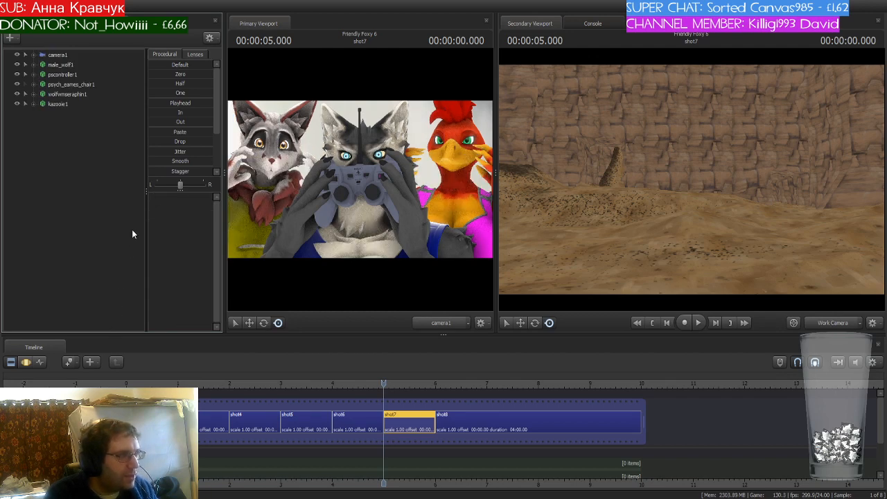
pyautogui.click(69, 75)
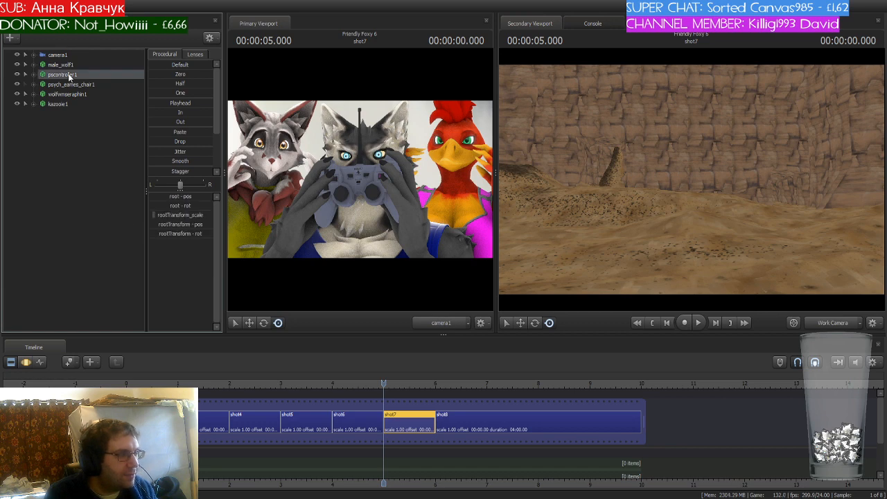
pyautogui.press('Delete')
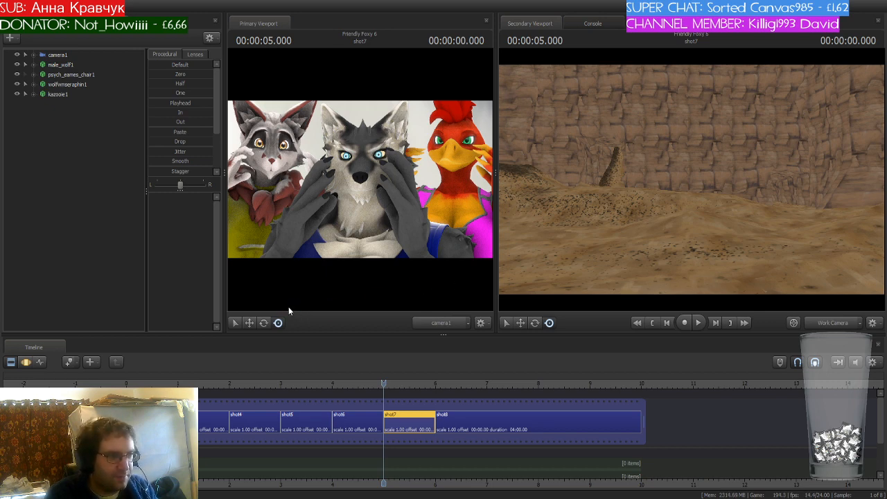
# - Add the big rock model, then select camera1 and reposition it across the whole shot to face the canyon terrain
pyautogui.click(655, 383)
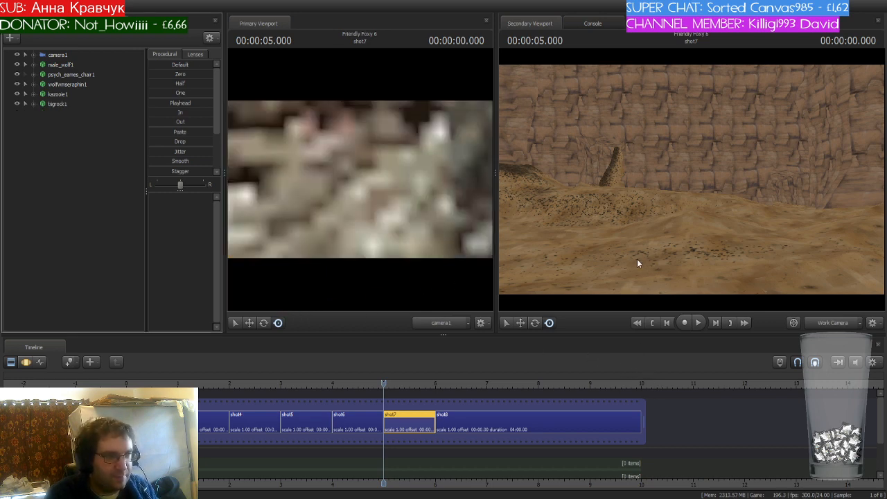
pyautogui.click(66, 55)
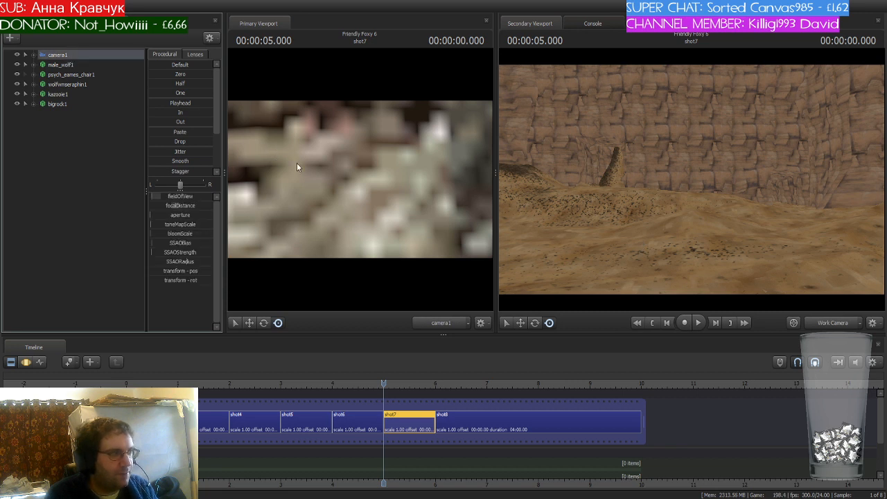
pyautogui.click(26, 362)
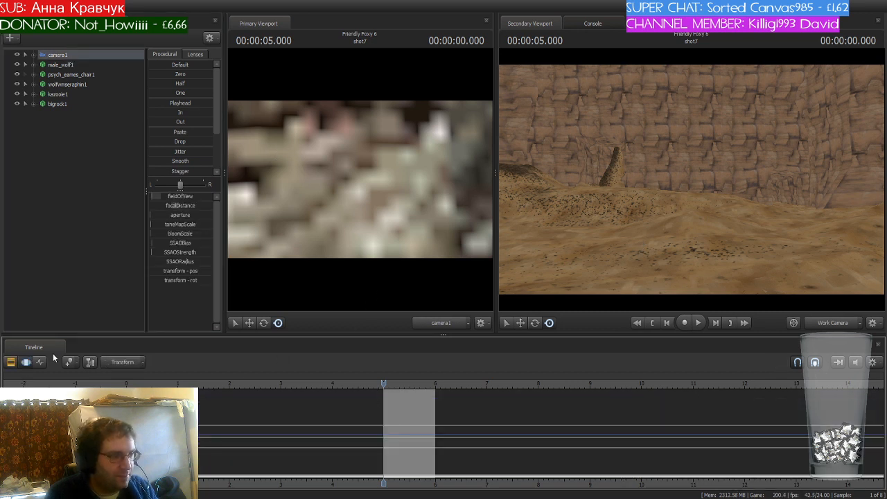
pyautogui.hotkey('ctrl', 'a')
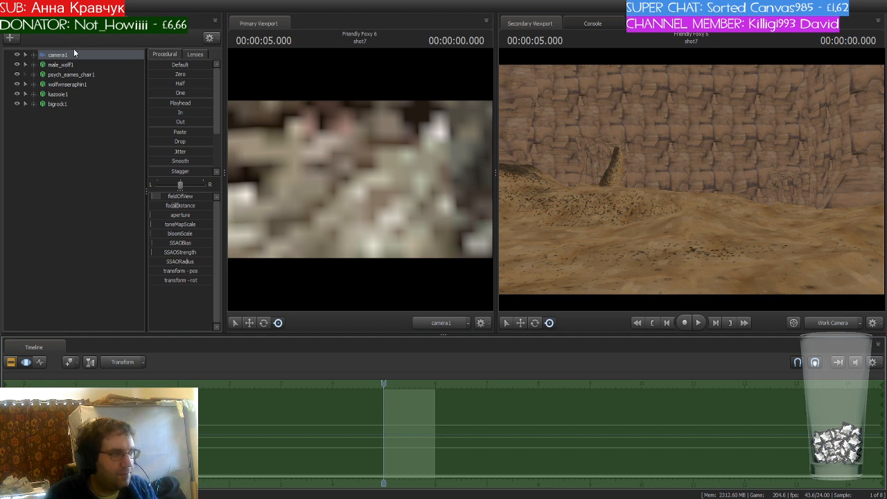
pyautogui.moveTo(367, 189); pyautogui.dragTo(364, 240)
pyautogui.press('s')
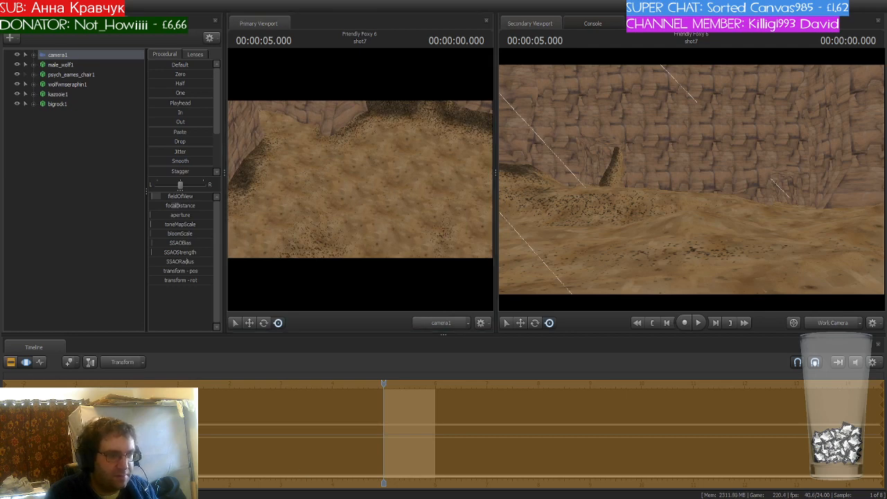
pyautogui.moveTo(378, 210); pyautogui.dragTo(385, 229)
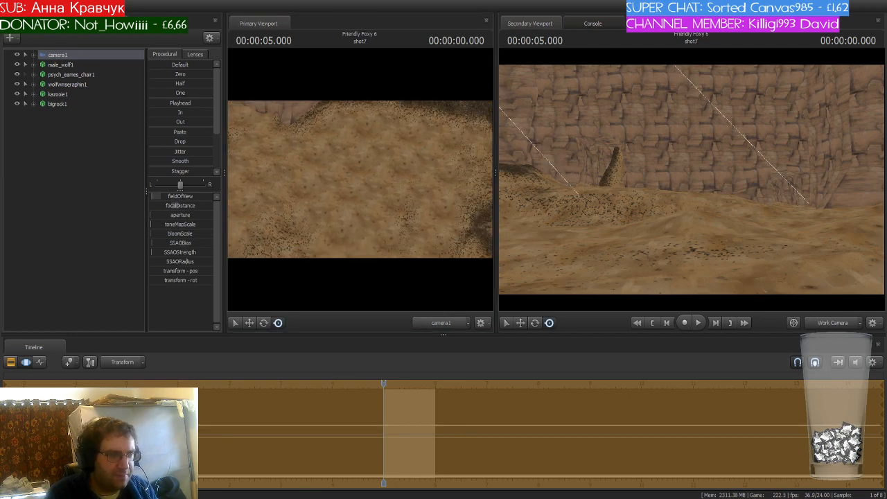
pyautogui.press('s')
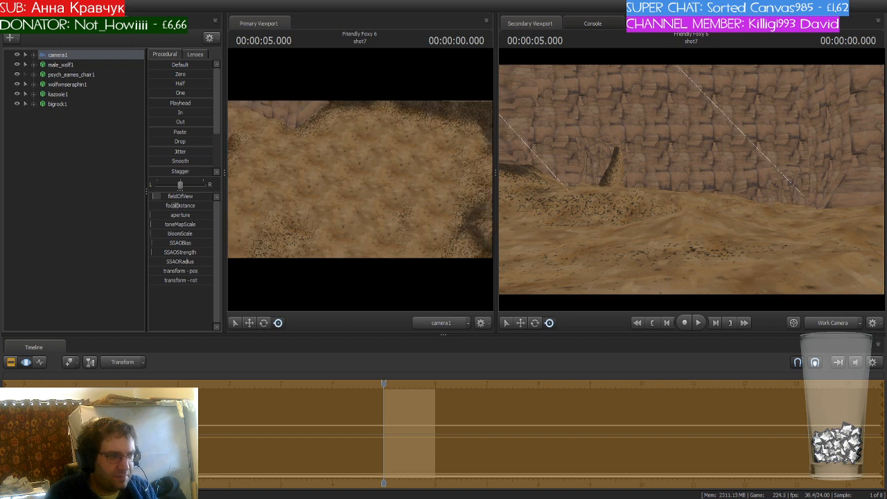
pyautogui.moveTo(360, 180); pyautogui.dragTo(342, 121)
pyautogui.press('w')
pyautogui.moveTo(666, 225); pyautogui.dragTo(691, 178)
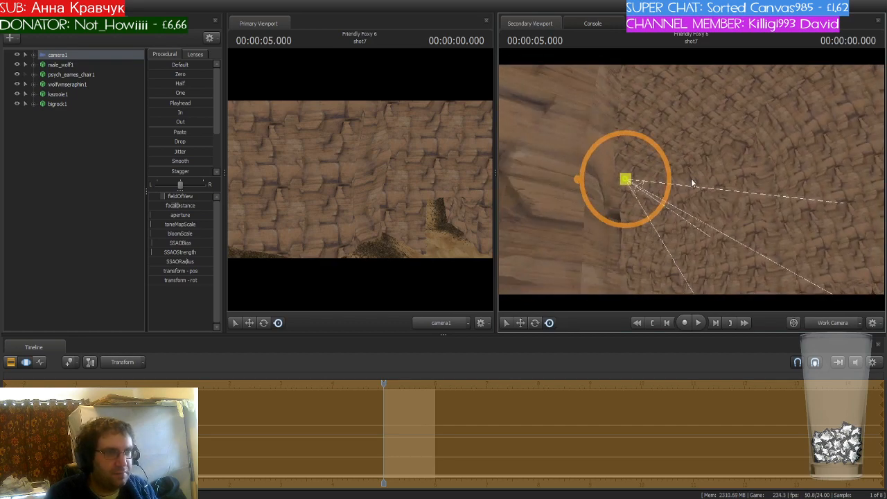
# - Select bigrock1 and move it down onto the canyon floor in front of the shot camera
pyautogui.click(58, 103)
pyautogui.moveTo(755, 203); pyautogui.dragTo(749, 129)
pyautogui.press('w')
pyautogui.moveTo(670, 78); pyautogui.dragTo(797, 89)
pyautogui.moveTo(697, 165); pyautogui.dragTo(645, 105)
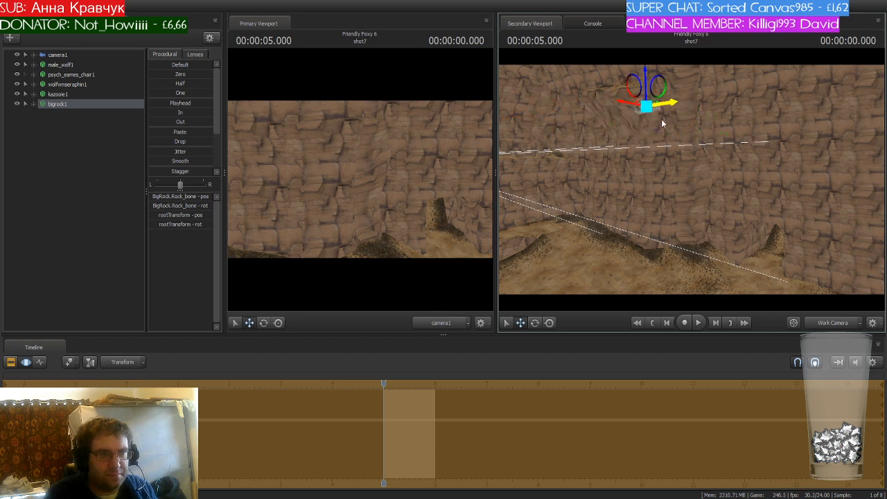
pyautogui.moveTo(647, 71); pyautogui.dragTo(652, 246)
pyautogui.press('w')
pyautogui.moveTo(706, 216); pyautogui.dragTo(790, 302)
pyautogui.press('a')
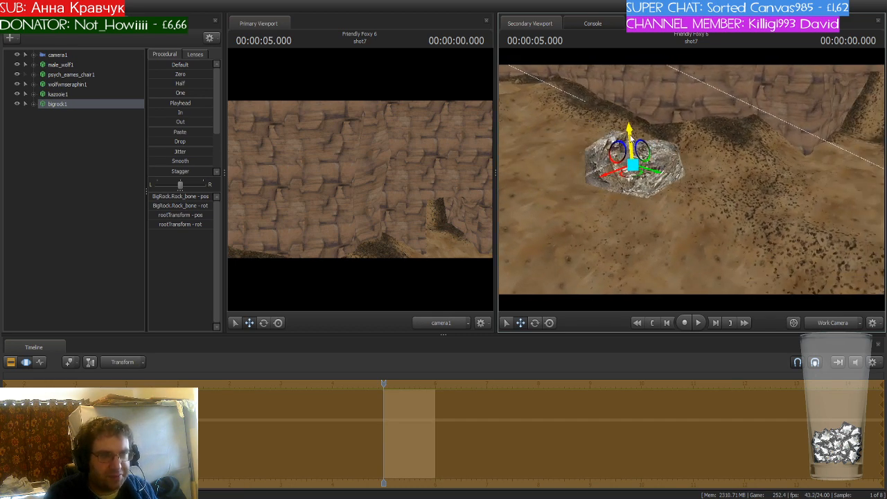
pyautogui.moveTo(630, 135); pyautogui.dragTo(644, 294)
pyautogui.moveTo(677, 192); pyautogui.dragTo(634, 274)
pyautogui.press('w')
pyautogui.moveTo(785, 201); pyautogui.dragTo(769, 317)
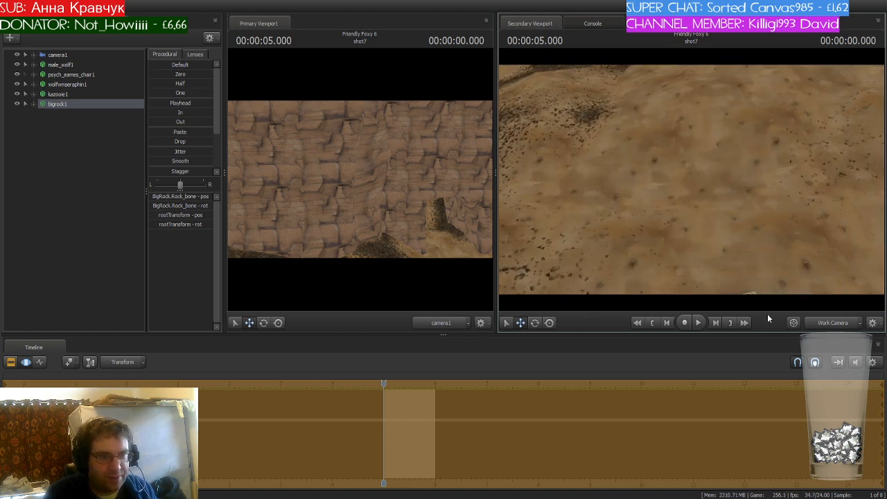
pyautogui.moveTo(741, 235); pyautogui.dragTo(762, 298)
pyautogui.press('w')
pyautogui.moveTo(693, 180); pyautogui.dragTo(620, 193)
# - Select camera1 and move it closer so the big rock sits in the foreground of the shot
pyautogui.click(47, 58)
pyautogui.moveTo(432, 191); pyautogui.dragTo(431, 239)
pyautogui.press('w')
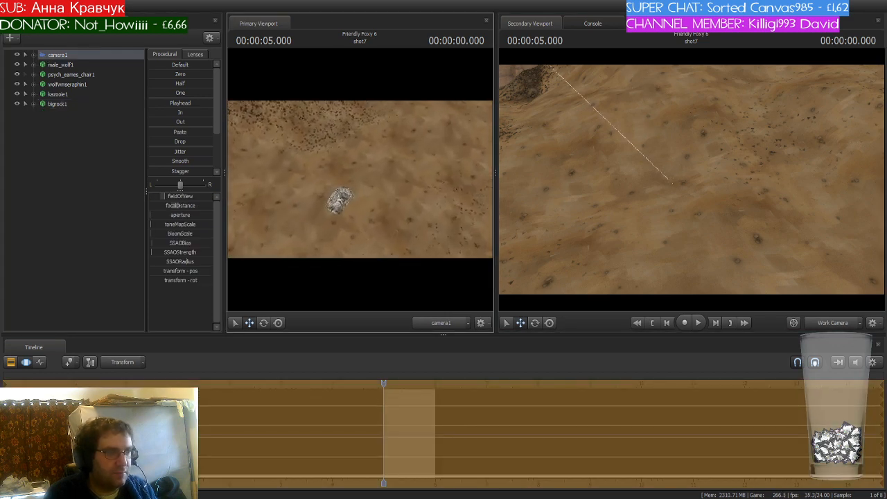
pyautogui.press('w')
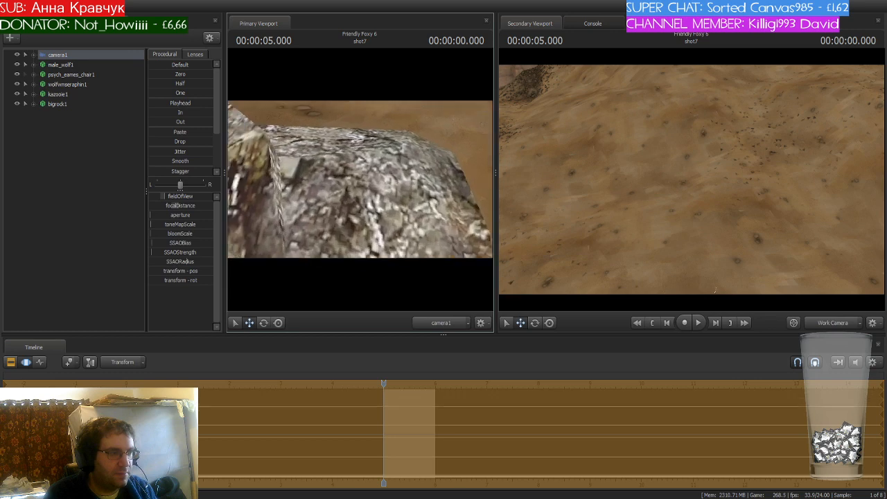
pyautogui.moveTo(432, 240); pyautogui.dragTo(431, 216)
pyautogui.moveTo(360, 179)
pyautogui.mouseDown()
pyautogui.moveTo(360, 150)
pyautogui.moveTo(363, 174)
pyautogui.moveTo(370, 168)
pyautogui.mouseUp()
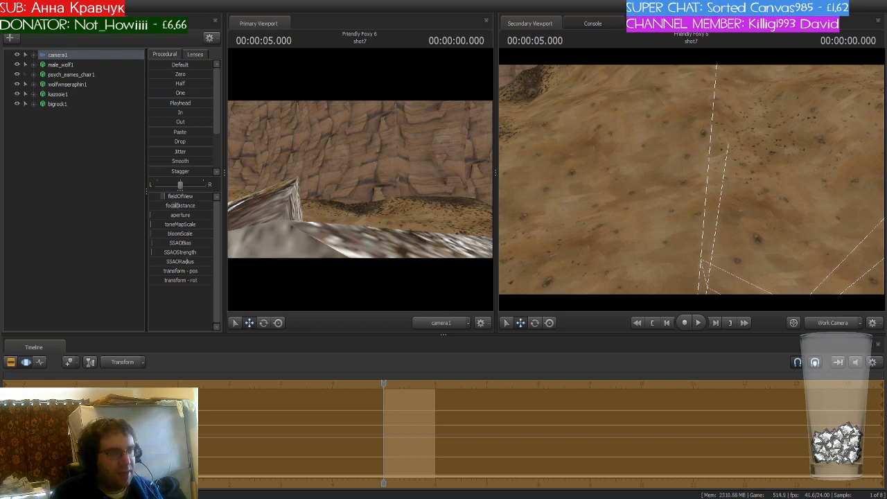
# - Select male_wolf1 and move it down onto the canyon floor in front of camera1
pyautogui.click(77, 66)
pyautogui.press('s')
pyautogui.moveTo(671, 183); pyautogui.dragTo(767, 97)
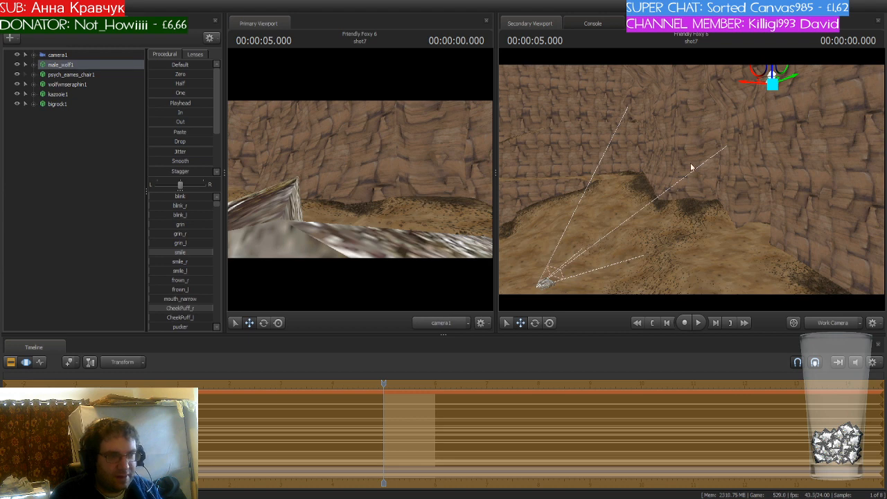
pyautogui.moveTo(749, 86); pyautogui.dragTo(614, 252)
pyautogui.moveTo(702, 184); pyautogui.dragTo(674, 202)
pyautogui.press('w')
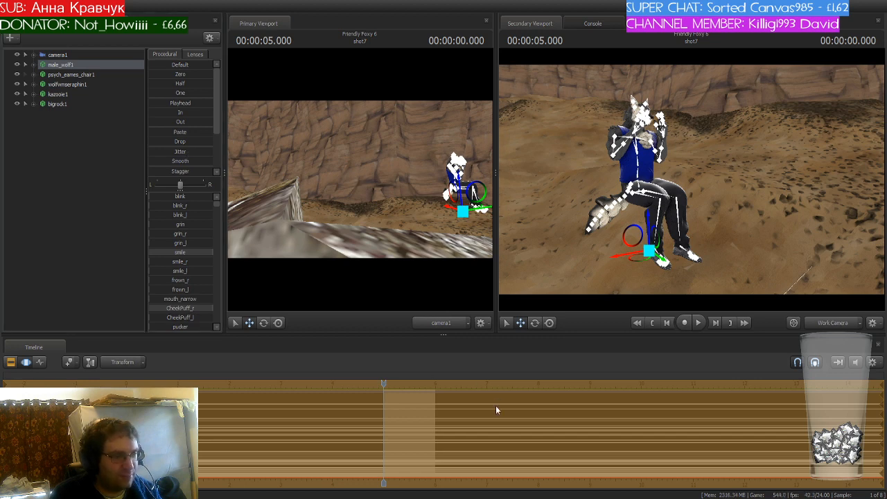
pyautogui.hotkey('ctrl', 'z')
pyautogui.moveTo(651, 222); pyautogui.dragTo(568, 270)
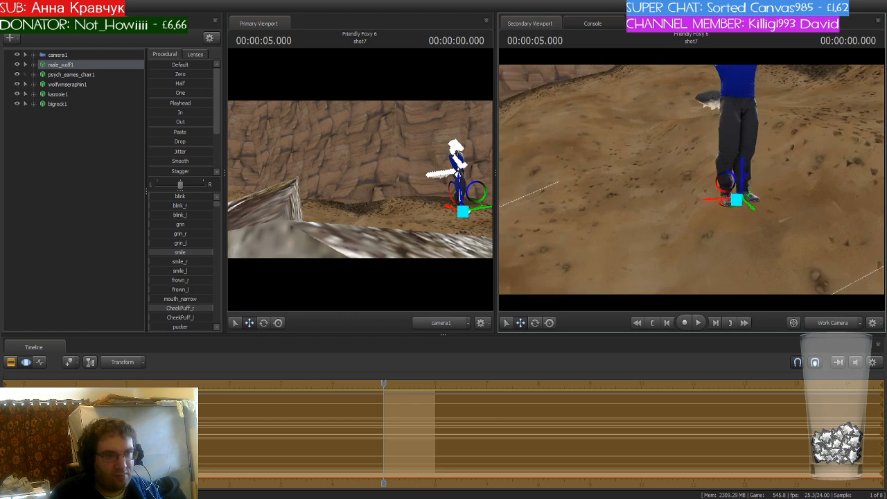
# - Rotate male_wolf1 so it faces camera1
pyautogui.press('s')
pyautogui.moveTo(693, 167); pyautogui.dragTo(616, 220)
pyautogui.press('w')
pyautogui.press('e')
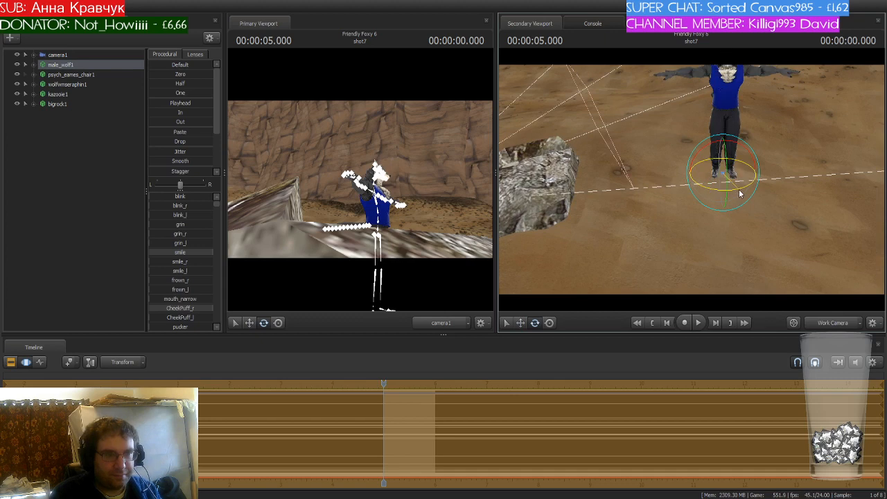
pyautogui.moveTo(740, 194); pyautogui.dragTo(692, 183)
pyautogui.press('e')
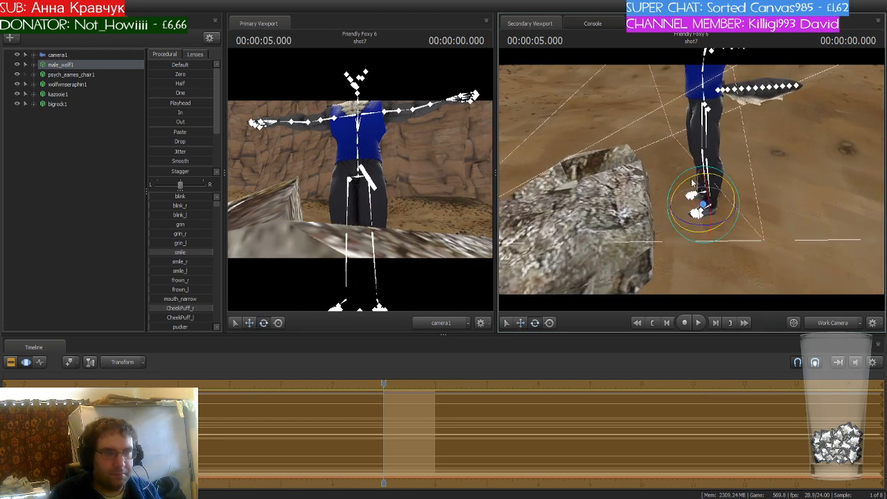
pyautogui.moveTo(722, 228); pyautogui.dragTo(728, 223)
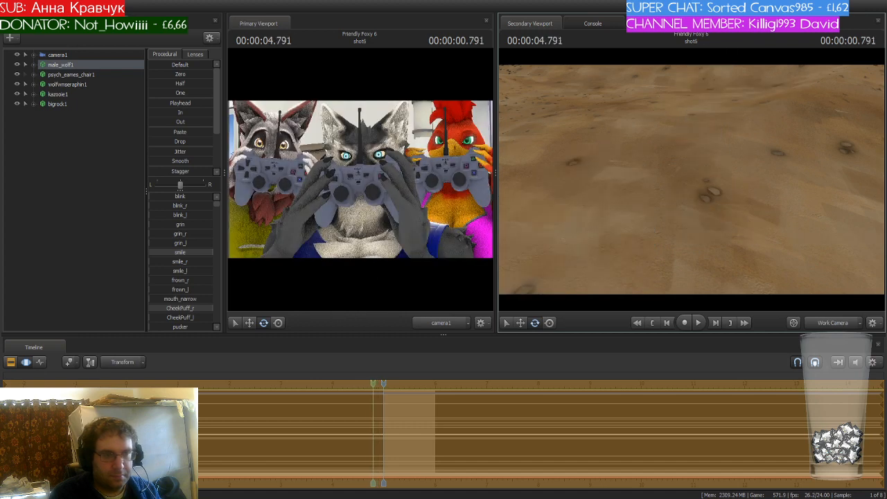
pyautogui.press('h')
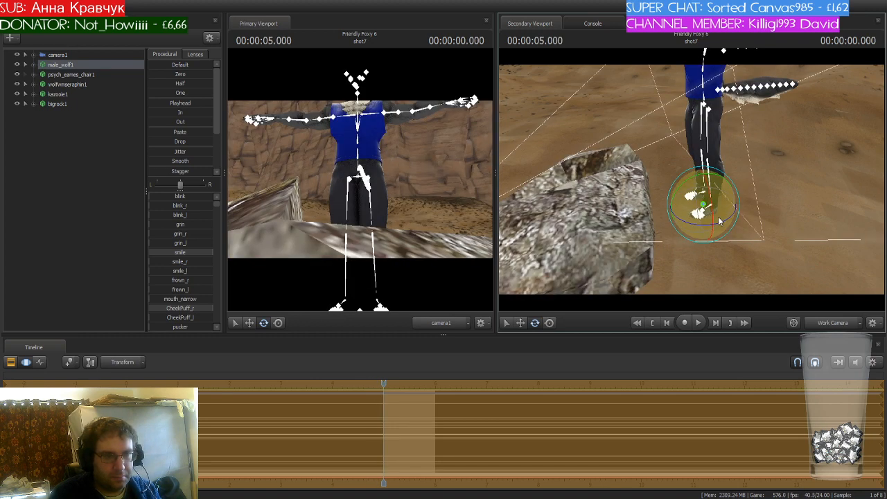
# - Move male_wolf1 to stand on the ground beside the big rock in the camera's view
pyautogui.press('w')
pyautogui.moveTo(704, 206); pyautogui.dragTo(634, 186)
pyautogui.press('a')
pyautogui.press('d')
pyautogui.press('s')
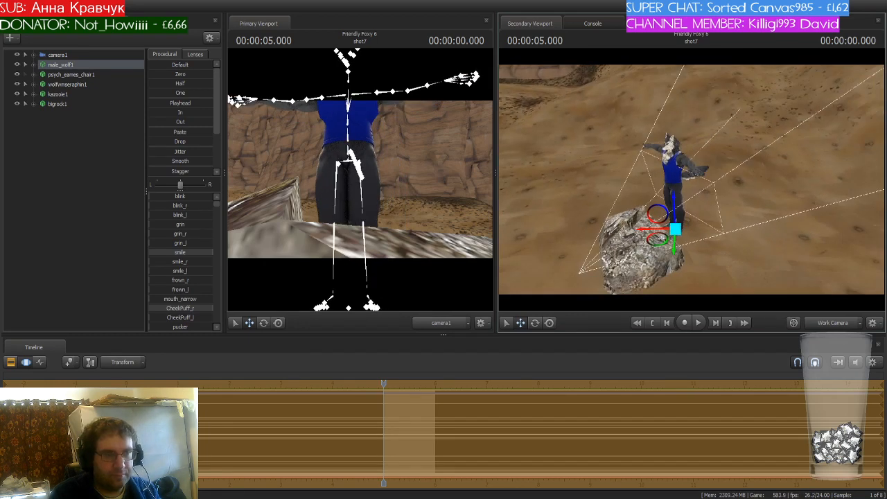
pyautogui.moveTo(659, 237); pyautogui.dragTo(714, 239)
pyautogui.press('e')
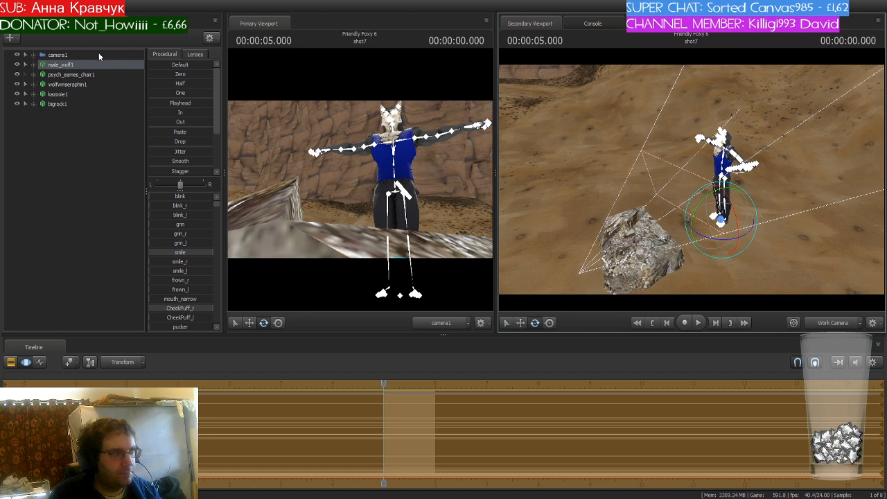
# - Select camera1 and adjust its framing so the male wolf sits centred in the shot
pyautogui.click(79, 55)
pyautogui.moveTo(360, 179); pyautogui.dragTo(368, 175)
pyautogui.press('s')
pyautogui.moveTo(620, 167); pyautogui.dragTo(633, 152)
pyautogui.press('s')
# - Delete psych_eames_chair1 from the shot
pyautogui.click(71, 74)
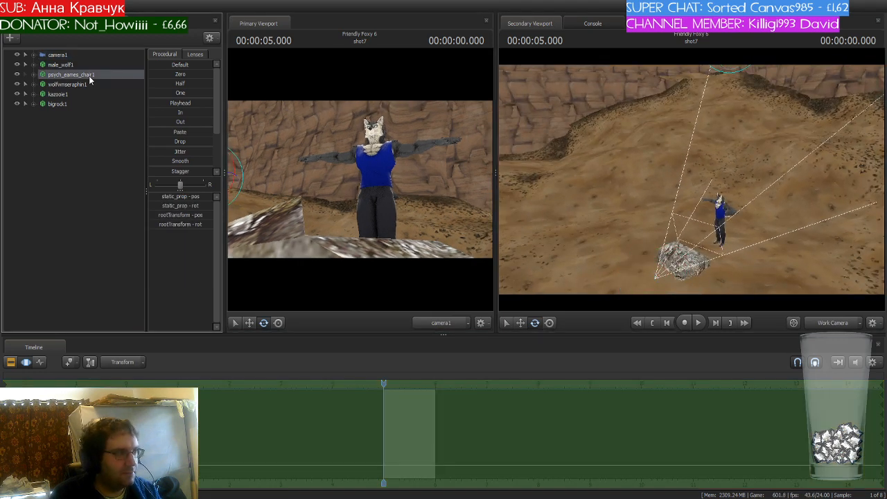
pyautogui.press('Delete')
# - Select wolfmseraphin1 and move it down into the shot to the left of the male wolf
pyautogui.click(76, 76)
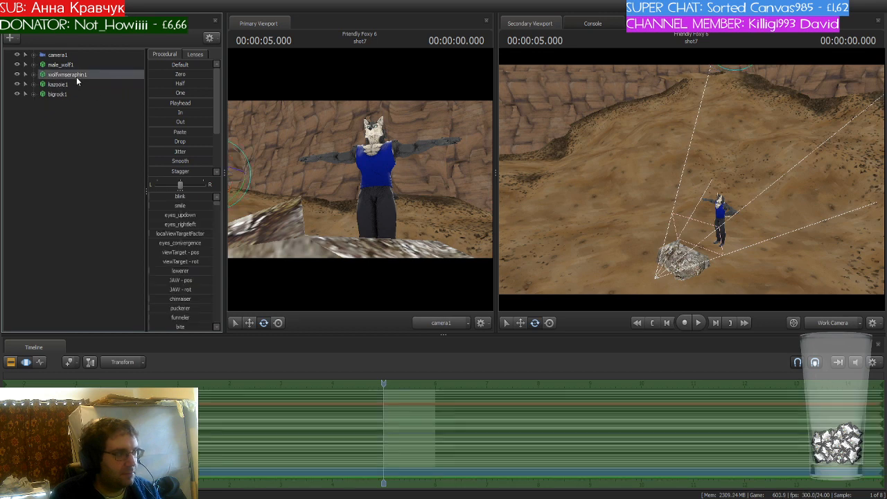
pyautogui.moveTo(568, 194); pyautogui.dragTo(613, 177)
pyautogui.moveTo(692, 180); pyautogui.dragTo(691, 183)
pyautogui.press('s')
pyautogui.press('w')
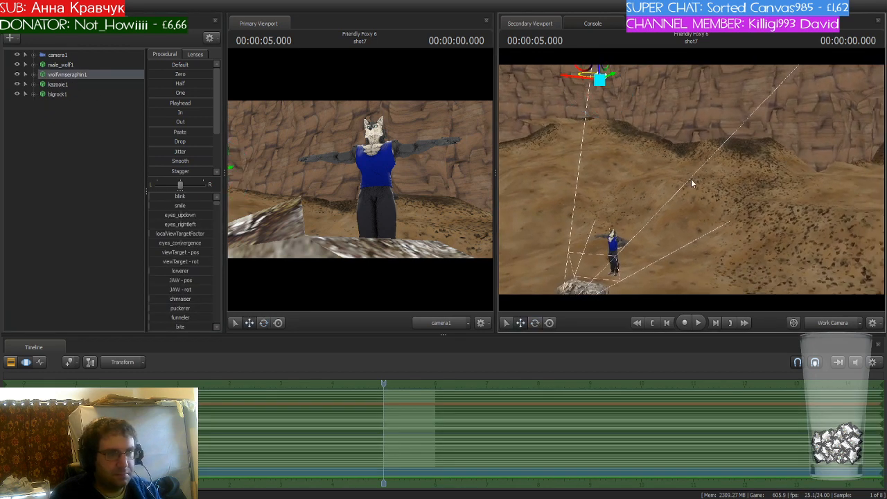
pyautogui.moveTo(611, 76); pyautogui.dragTo(785, 81)
pyautogui.press('w')
pyautogui.moveTo(696, 156); pyautogui.dragTo(701, 122)
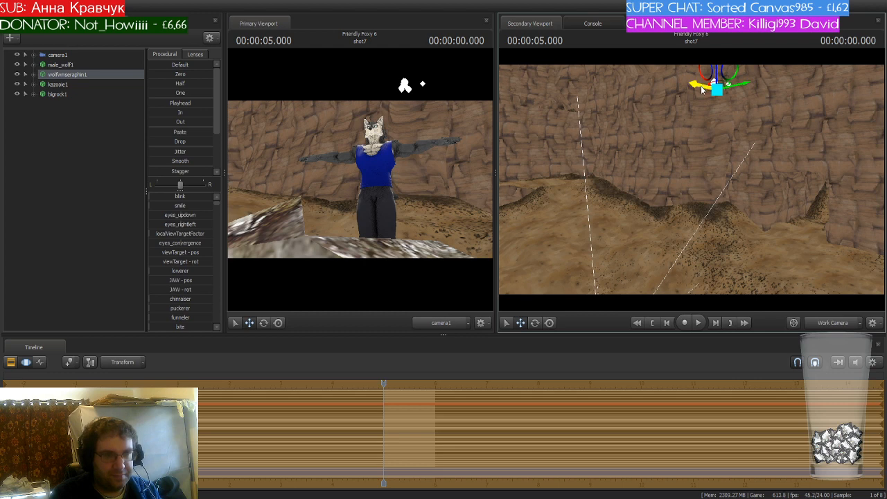
pyautogui.moveTo(701, 88); pyautogui.dragTo(636, 116)
pyautogui.moveTo(611, 77); pyautogui.dragTo(630, 282)
pyautogui.moveTo(701, 184); pyautogui.dragTo(679, 191)
pyautogui.press('w')
pyautogui.moveTo(632, 206); pyautogui.dragTo(562, 206)
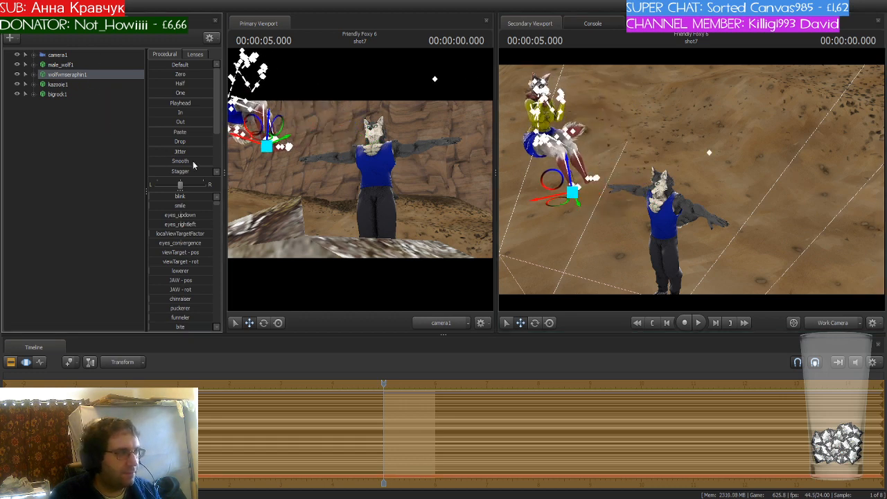
pyautogui.hotkey('ctrl', 'z')
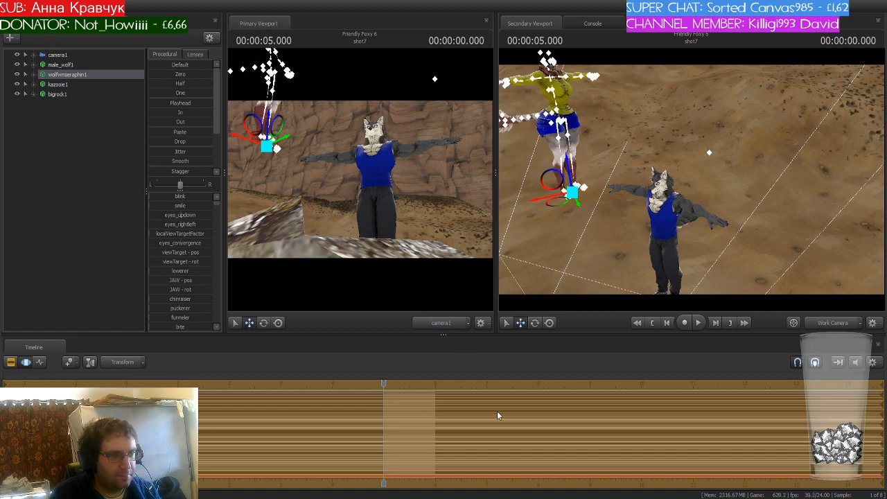
# - Rotate wolfmseraphin1 to face the camera and settle it on the ground near the rock
pyautogui.press('w')
pyautogui.moveTo(596, 246)
pyautogui.mouseDown()
pyautogui.moveTo(574, 225)
pyautogui.moveTo(609, 239)
pyautogui.mouseUp()
pyautogui.press('s')
pyautogui.press('e')
pyautogui.moveTo(683, 202); pyautogui.dragTo(681, 242)
pyautogui.press('w')
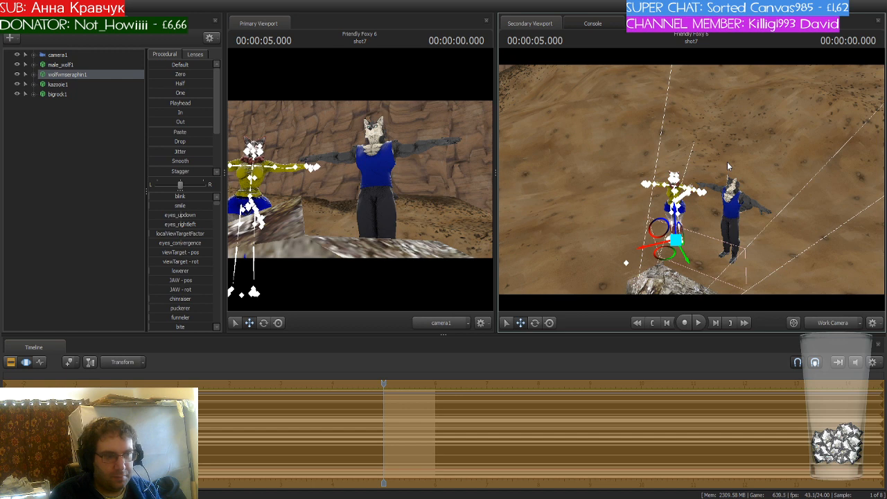
pyautogui.press('s')
pyautogui.moveTo(728, 165)
pyautogui.mouseDown()
pyautogui.moveTo(741, 154)
pyautogui.moveTo(736, 163)
pyautogui.mouseUp()
# - Select kazooie1 and move it into the shot to the right of the male wolf
pyautogui.click(68, 85)
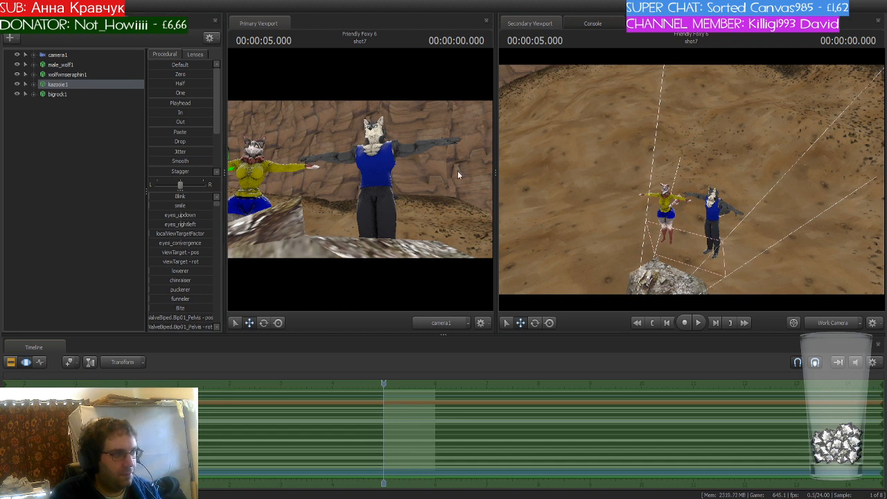
pyautogui.moveTo(666, 194); pyautogui.dragTo(659, 135)
pyautogui.press('s')
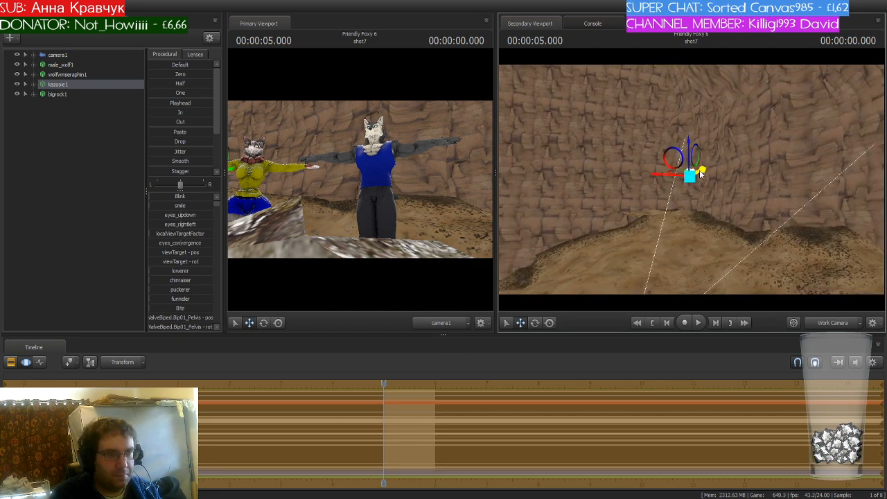
pyautogui.moveTo(701, 182); pyautogui.dragTo(631, 294)
pyautogui.moveTo(701, 180); pyautogui.dragTo(677, 299)
pyautogui.press('w')
pyautogui.press('s')
pyautogui.moveTo(662, 177); pyautogui.dragTo(725, 224)
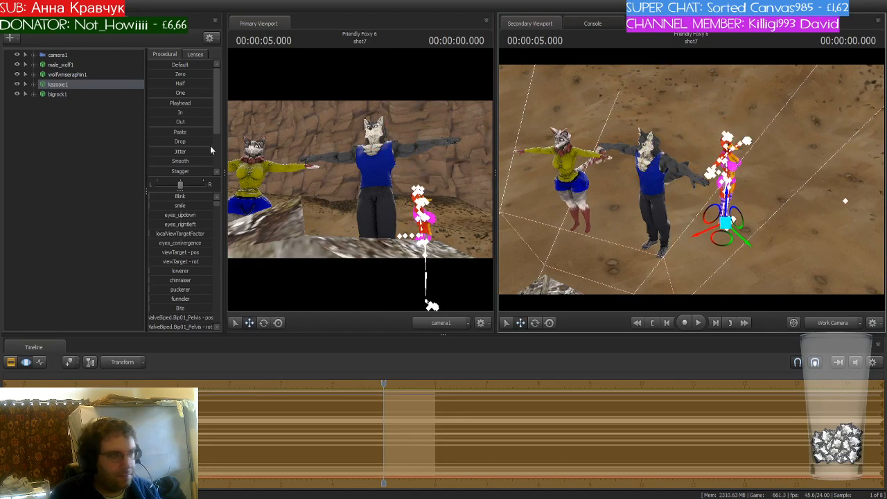
# - Rotate kazooie1 to face the camera and clear the selection
pyautogui.click(79, 86)
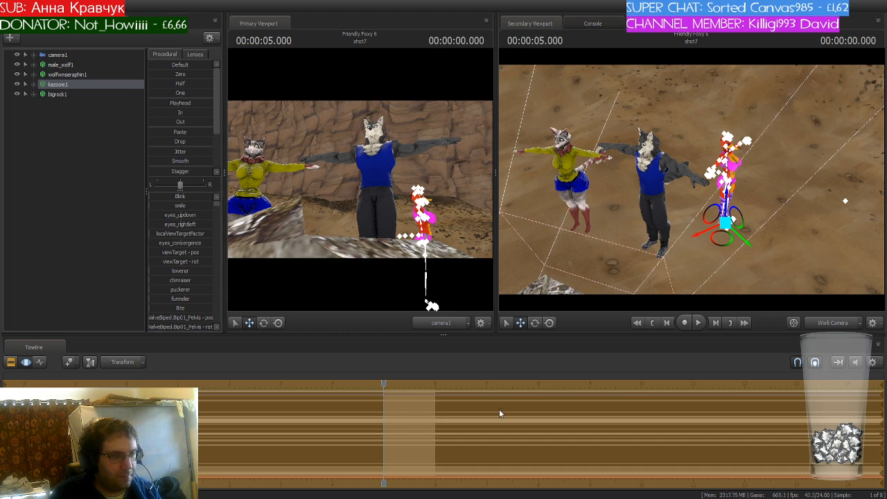
pyautogui.moveTo(748, 264); pyautogui.dragTo(679, 194)
pyautogui.press('w')
pyautogui.press('s')
pyautogui.press('e')
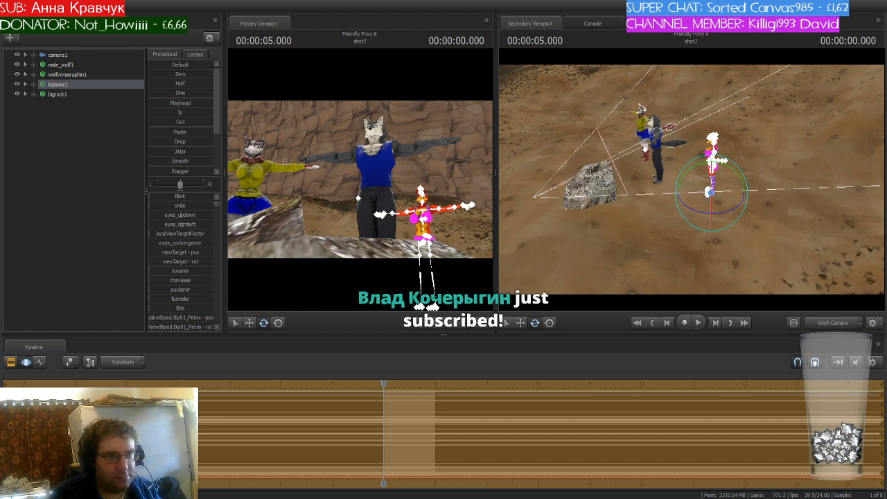
pyautogui.click(25, 127)
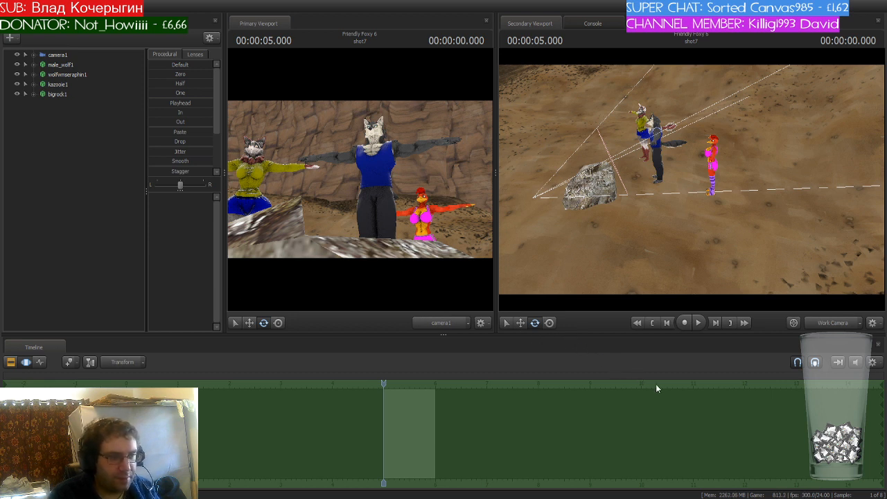
# - Select c_pickaxe1 and move it beside the big rock near the characters
pyautogui.moveTo(654, 229); pyautogui.dragTo(617, 197)
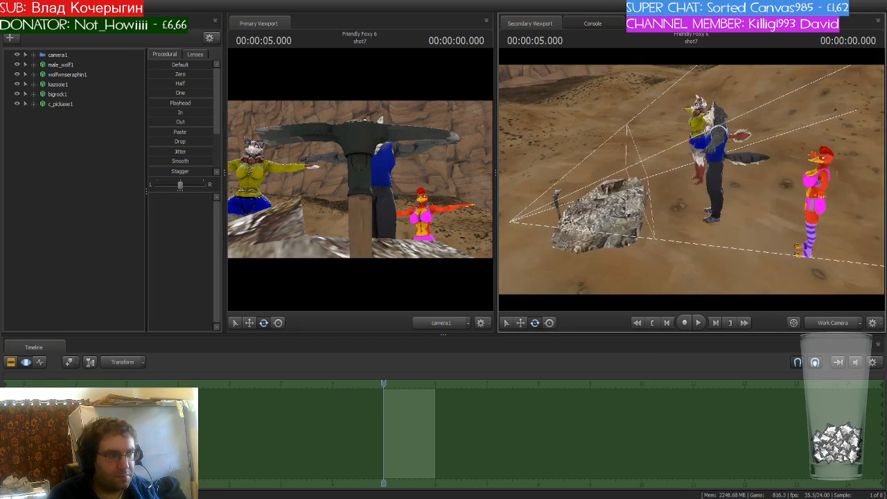
pyautogui.click(72, 108)
pyautogui.press('w')
pyautogui.moveTo(535, 233); pyautogui.dragTo(655, 217)
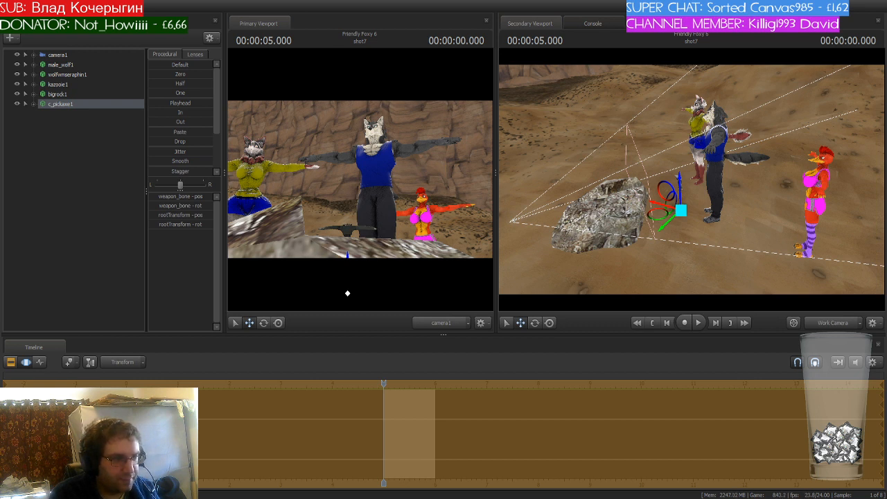
pyautogui.click(108, 141)
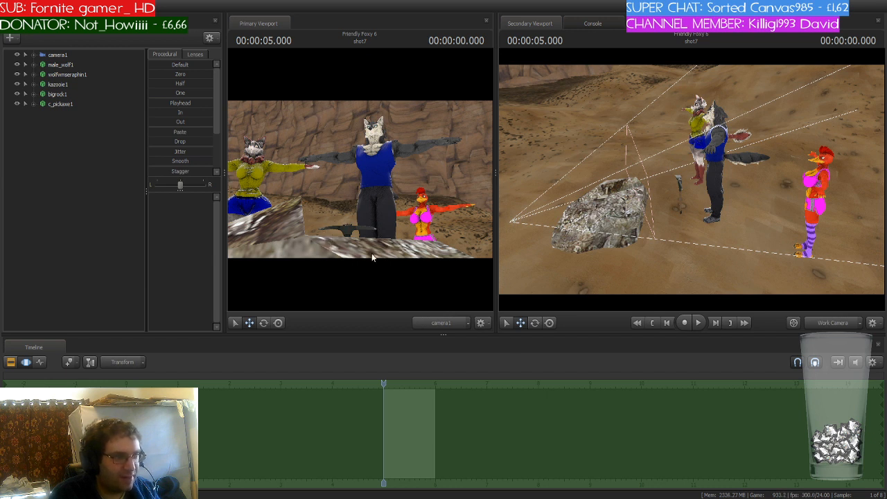
# - Expand engineer1's Unknown bone group and move the prp_helmet bone off the engineer's head
pyautogui.moveTo(659, 229)
pyautogui.mouseDown()
pyautogui.moveTo(691, 194)
pyautogui.moveTo(662, 211)
pyautogui.moveTo(669, 228)
pyautogui.mouseUp()
pyautogui.press('w')
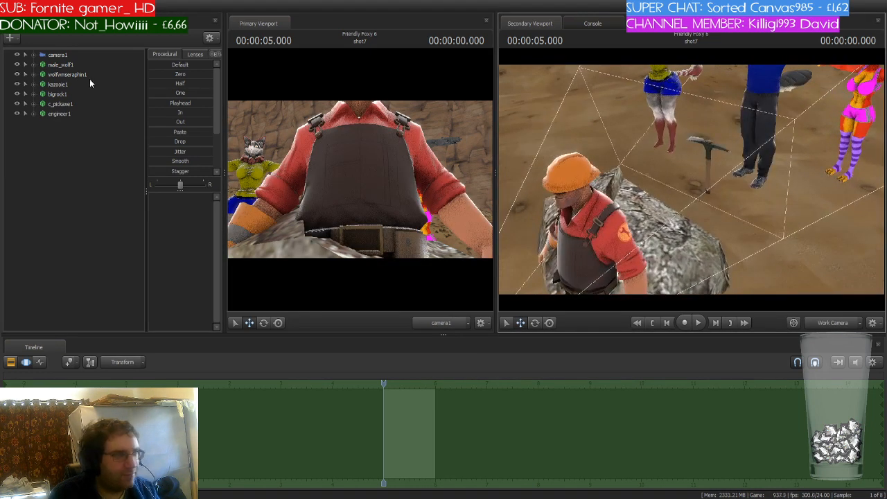
pyautogui.click(34, 113)
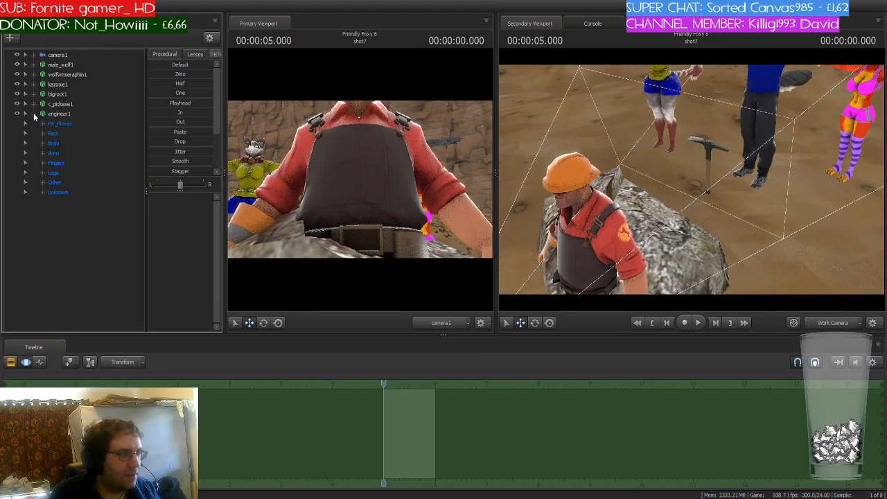
pyautogui.click(50, 192)
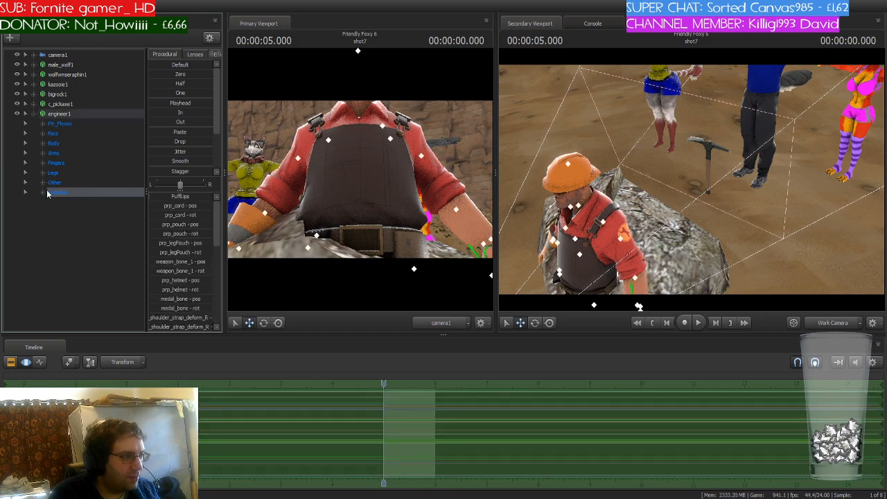
pyautogui.click(42, 193)
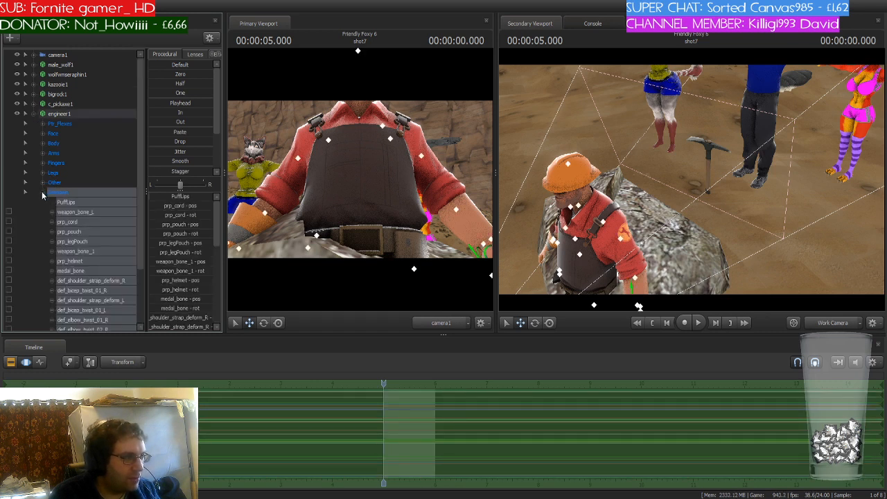
pyautogui.press('ctrl')
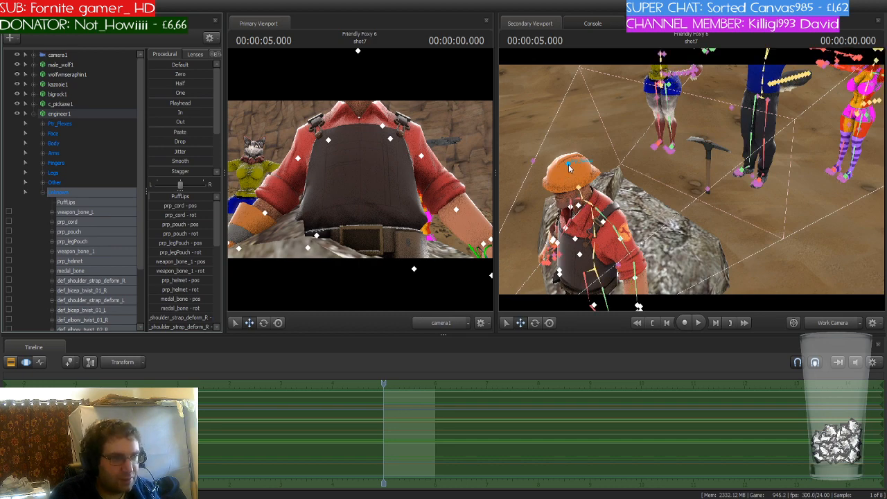
pyautogui.click(568, 169)
pyautogui.moveTo(568, 167); pyautogui.dragTo(553, 109)
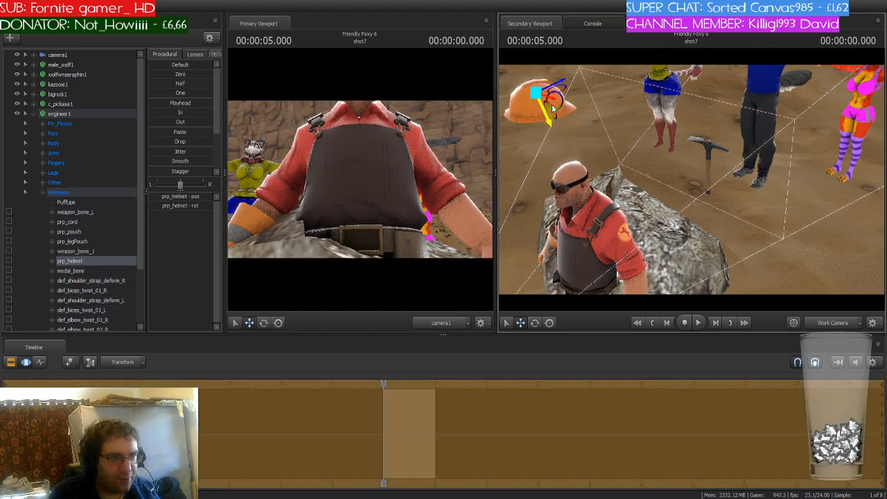
pyautogui.moveTo(608, 193); pyautogui.dragTo(574, 97)
pyautogui.press('a')
pyautogui.press('s')
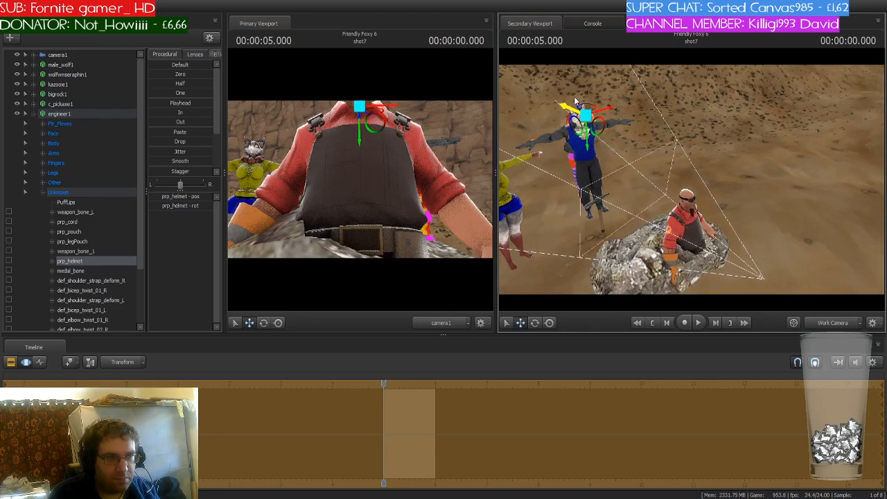
# - Select engineer1 and rotate it slightly where it sits on the rock
pyautogui.click(85, 114)
pyautogui.press('f')
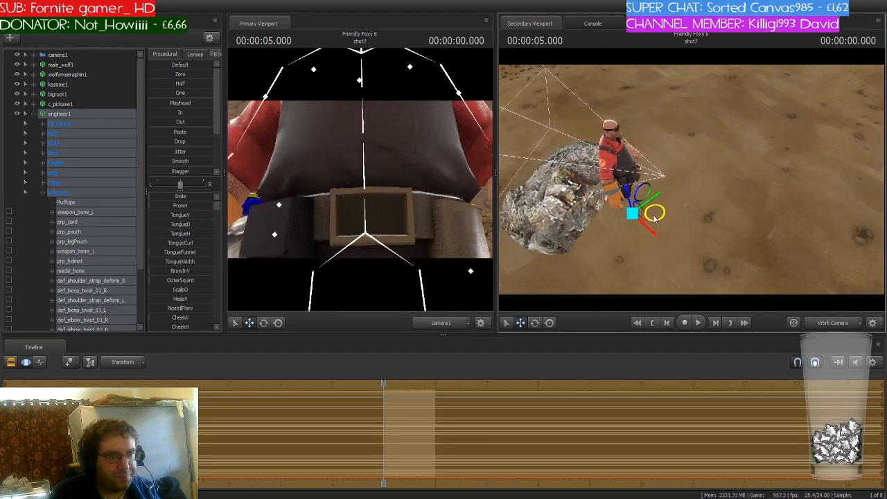
pyautogui.moveTo(654, 218); pyautogui.dragTo(620, 195)
pyautogui.press('s')
pyautogui.press('w')
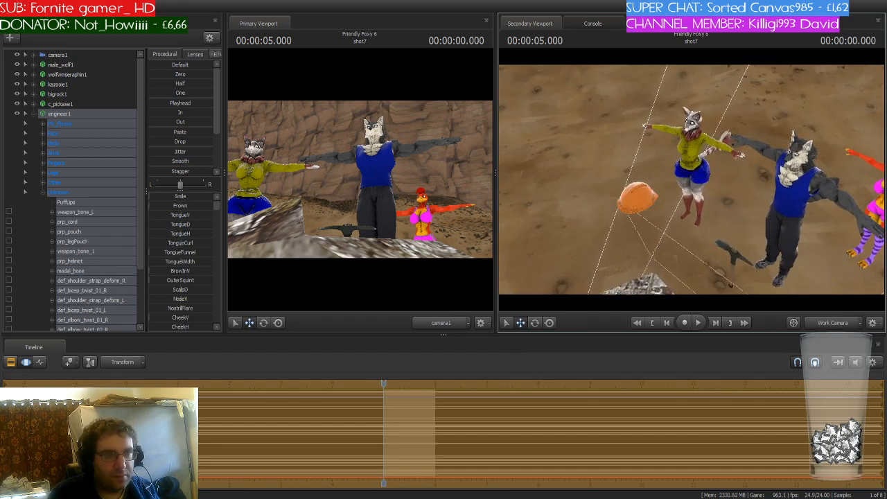
pyautogui.moveTo(701, 167); pyautogui.dragTo(704, 181)
pyautogui.press('ctrl')
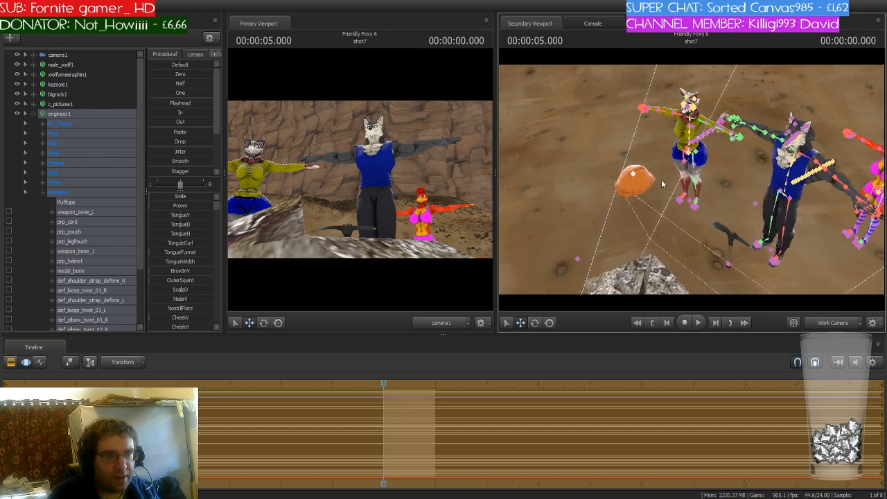
# - Select the prp_helmet bone and move the engineer's helmet onto the blue-shirted wolf's head
pyautogui.click(643, 179)
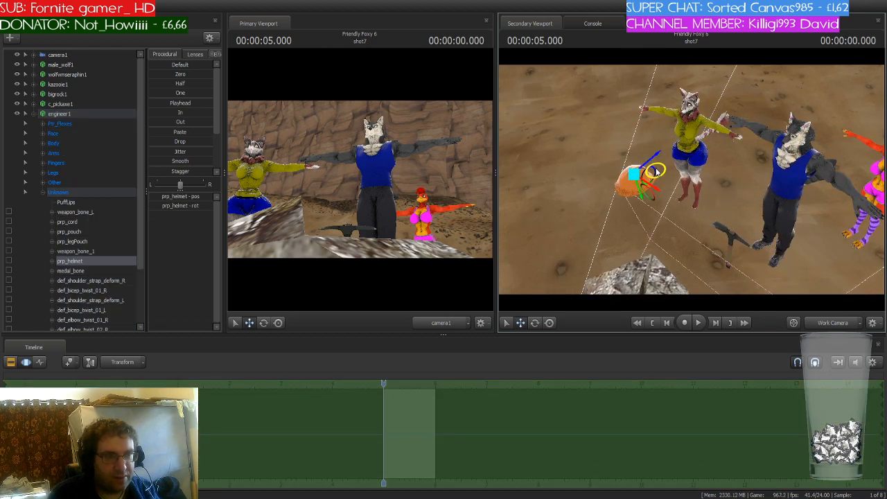
pyautogui.moveTo(657, 172); pyautogui.dragTo(781, 197)
pyautogui.click(79, 112)
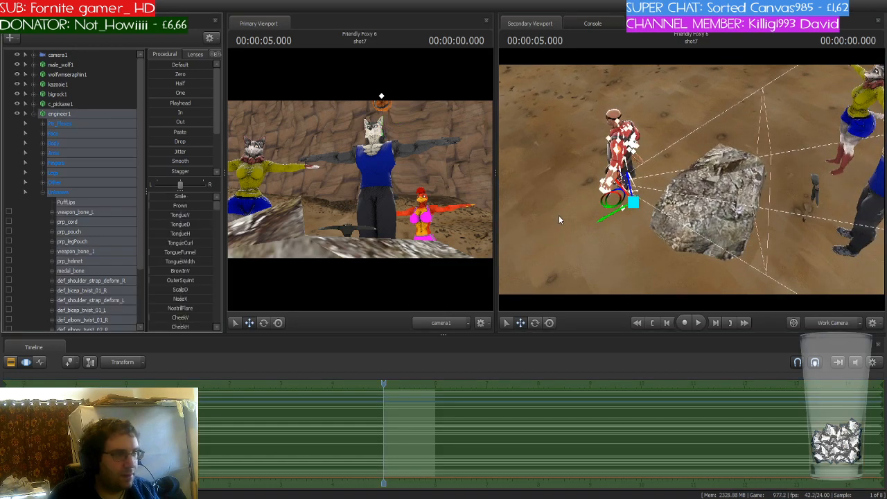
pyautogui.moveTo(633, 202); pyautogui.dragTo(699, 149)
pyautogui.press('s')
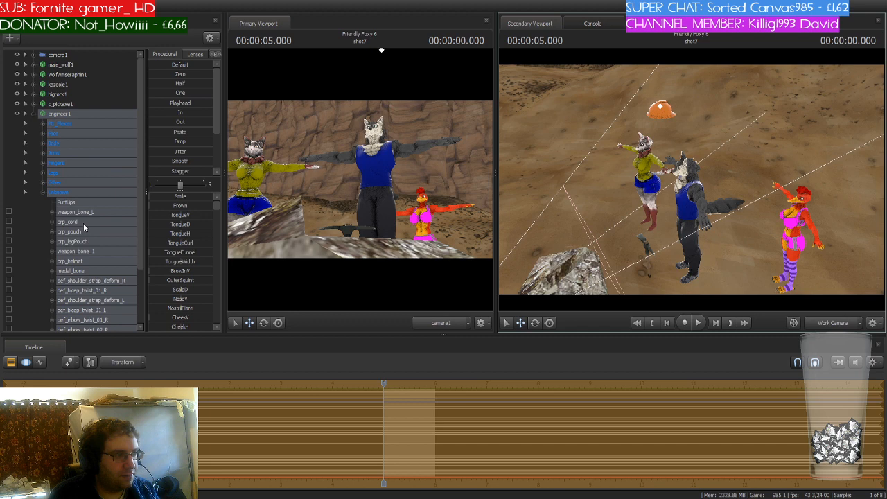
pyautogui.click(75, 262)
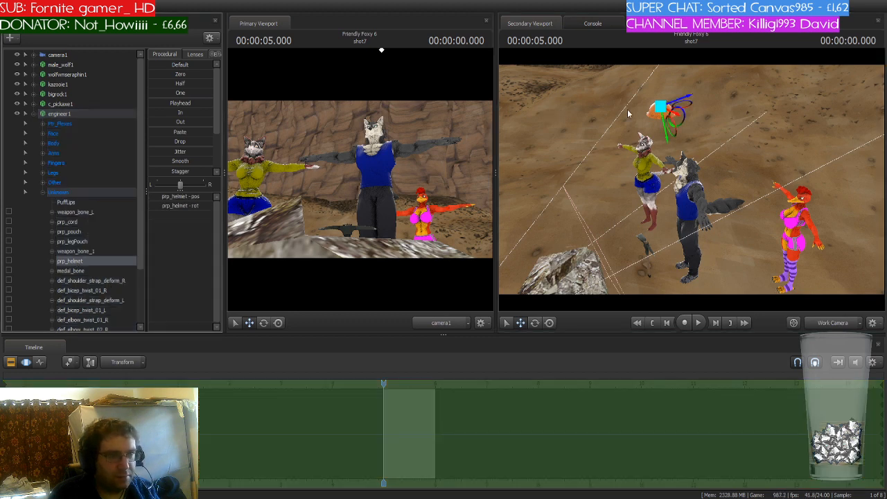
pyautogui.moveTo(672, 114); pyautogui.dragTo(673, 188)
pyautogui.press('w')
pyautogui.moveTo(634, 234); pyautogui.dragTo(797, 180)
# - Inspect the helmet's placement on the wolf's head from several angles
pyautogui.press('w')
pyautogui.press('s')
pyautogui.press('w')
pyautogui.press('w')
pyautogui.press('s')
pyautogui.press('w')
pyautogui.press('a')
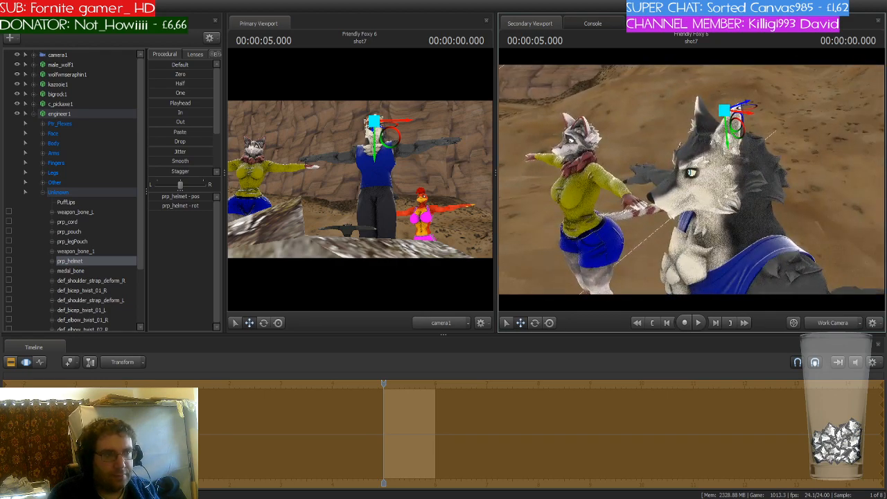
pyautogui.press('s')
pyautogui.moveTo(693, 182)
pyautogui.mouseDown()
pyautogui.moveTo(658, 181)
pyautogui.moveTo(721, 194)
pyautogui.moveTo(731, 187)
pyautogui.moveTo(683, 184)
pyautogui.moveTo(733, 181)
pyautogui.moveTo(676, 183)
pyautogui.moveTo(693, 183)
pyautogui.mouseUp()
pyautogui.press('w')
pyautogui.press('s')
pyautogui.press('w')
pyautogui.press('w')
pyautogui.press('s')
pyautogui.press('w')
pyautogui.press('s')
pyautogui.press('s')
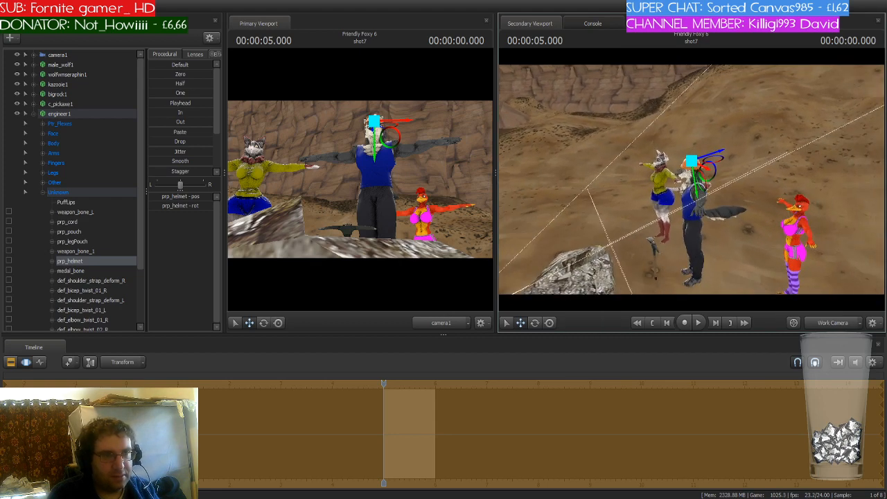
# - Collapse engineer1's bone list, select engineer1 and delete it
pyautogui.click(33, 114)
pyautogui.click(93, 115)
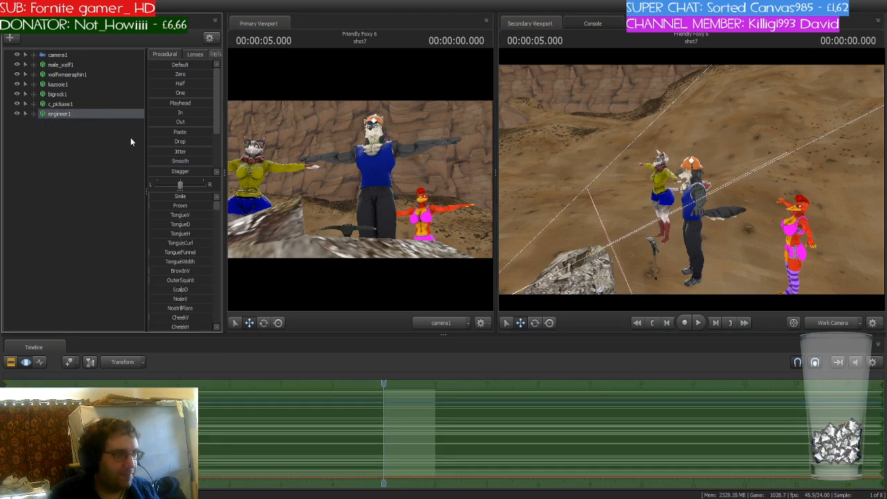
pyautogui.press('Delete')
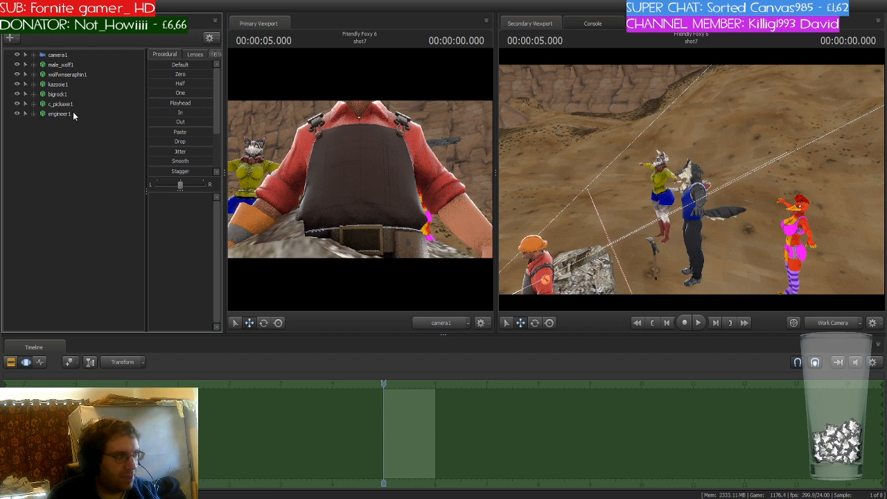
# - Select engineer1 and nudge its position beside the rock
pyautogui.click(73, 114)
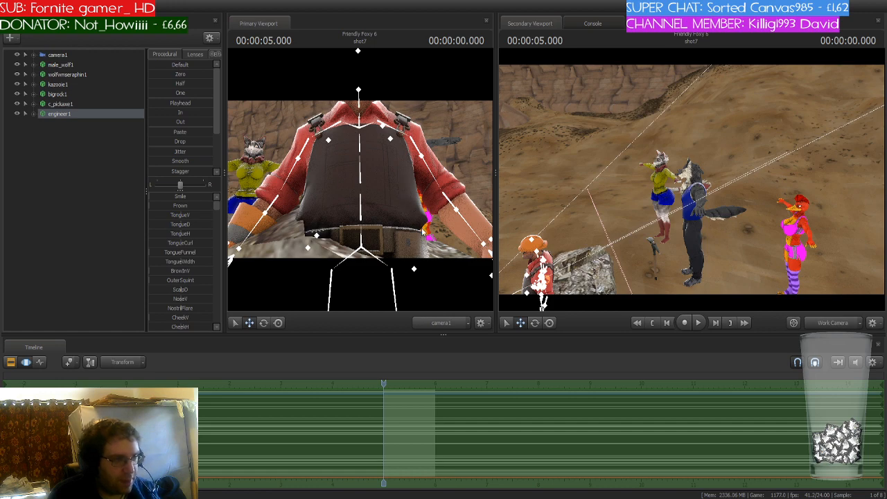
pyautogui.click(451, 303)
pyautogui.press('w')
pyautogui.moveTo(544, 260); pyautogui.dragTo(505, 279)
pyautogui.press('s')
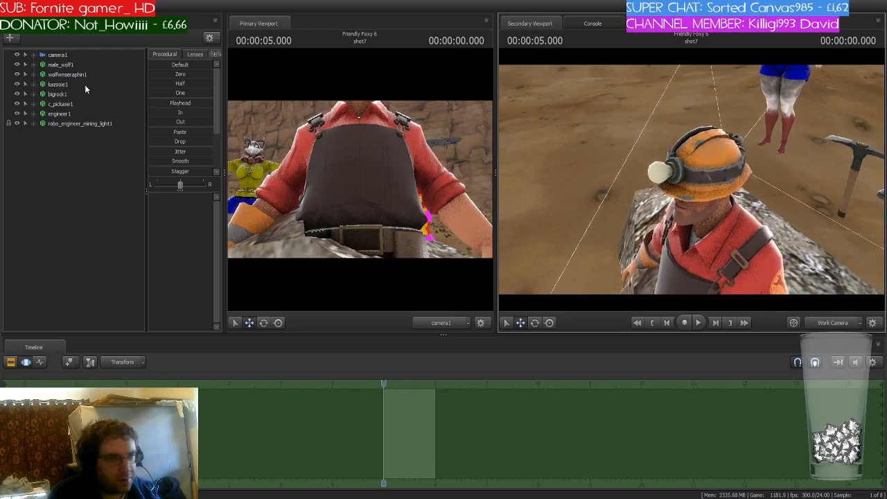
# - Select robo_engineer_mining_light1 and move it toward the characters
pyautogui.click(56, 124)
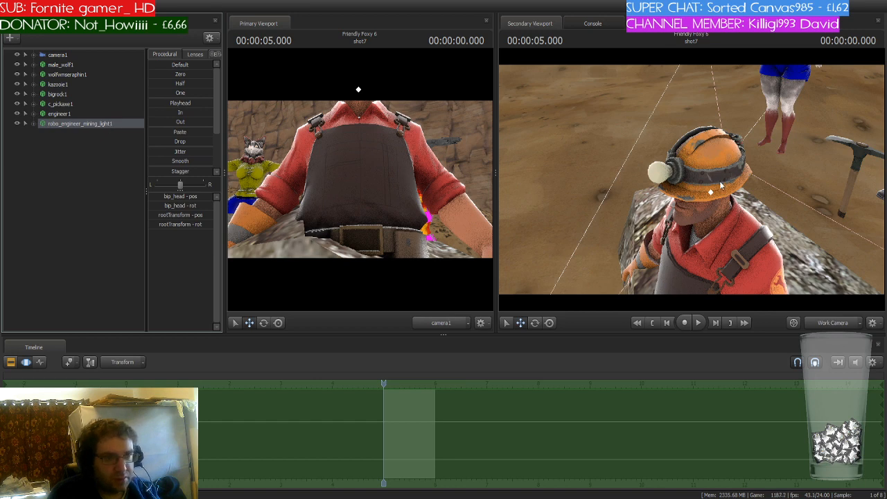
pyautogui.press('s')
pyautogui.moveTo(665, 262); pyautogui.dragTo(832, 125)
pyautogui.moveTo(668, 227); pyautogui.dragTo(684, 201)
pyautogui.press('w')
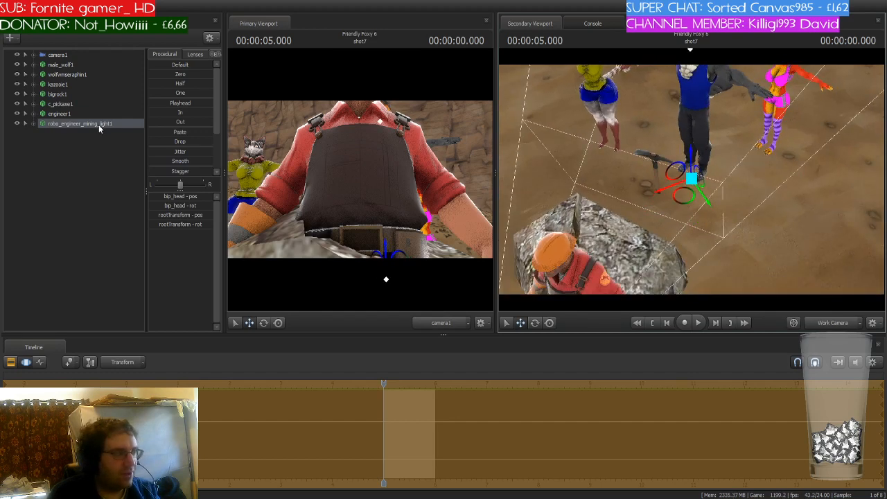
pyautogui.press('Delete')
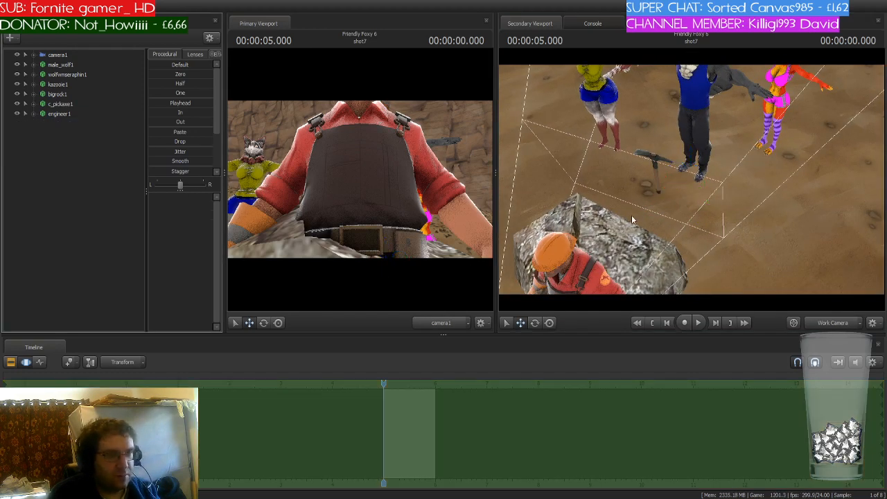
pyautogui.click(68, 179)
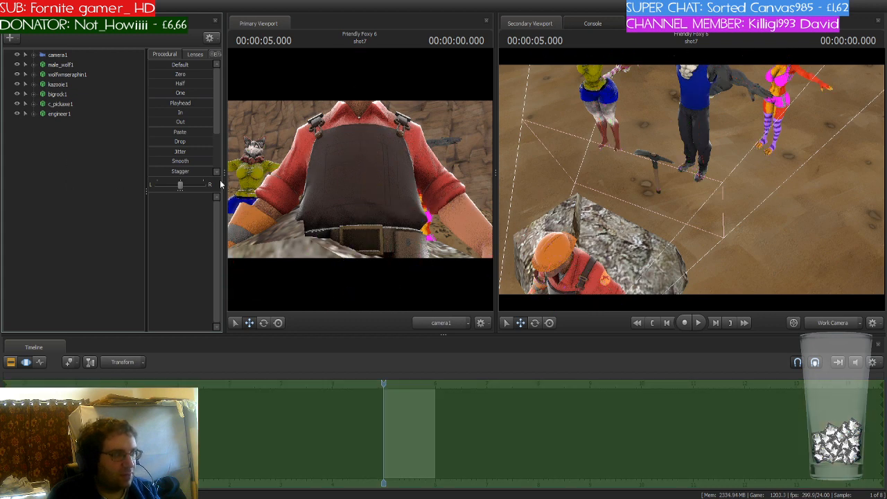
pyautogui.moveTo(637, 187); pyautogui.dragTo(621, 142)
pyautogui.moveTo(691, 179)
pyautogui.mouseDown()
pyautogui.moveTo(651, 215)
pyautogui.moveTo(693, 180)
pyautogui.mouseUp()
pyautogui.press('s')
pyautogui.press('ctrl')
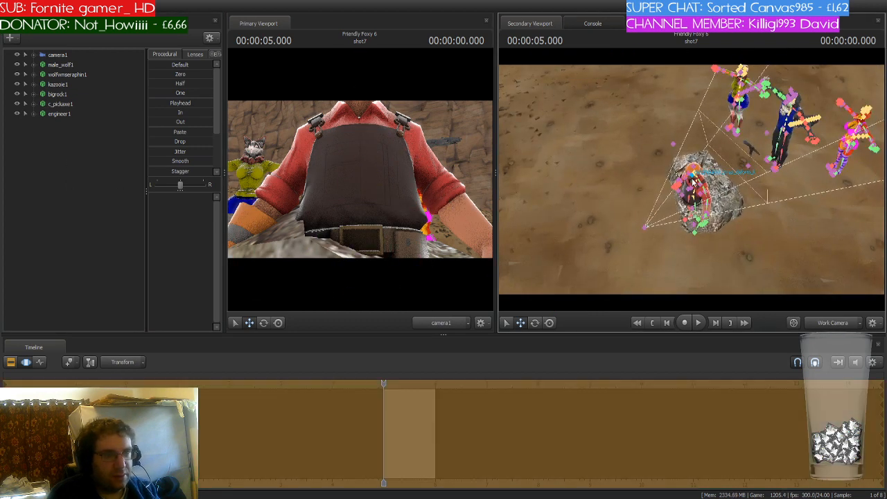
pyautogui.hotkey('ctrl', 'z')
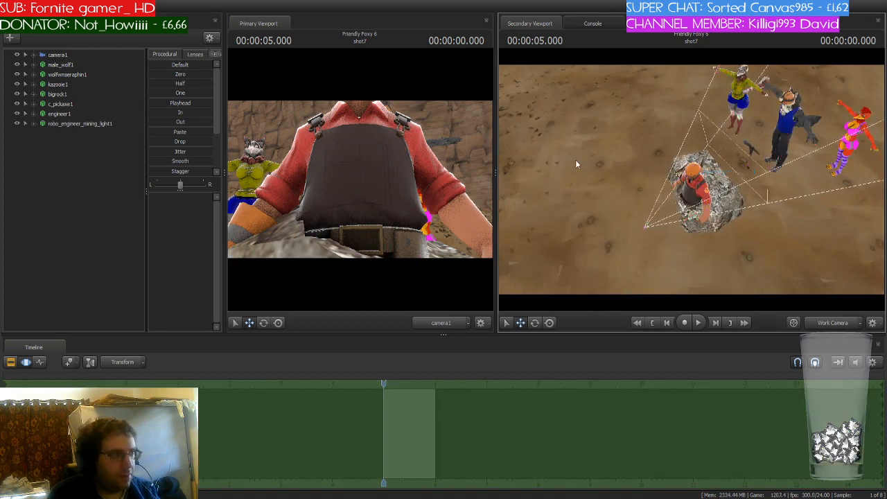
# - Select engineer1 and delete it from the scene
pyautogui.click(69, 116)
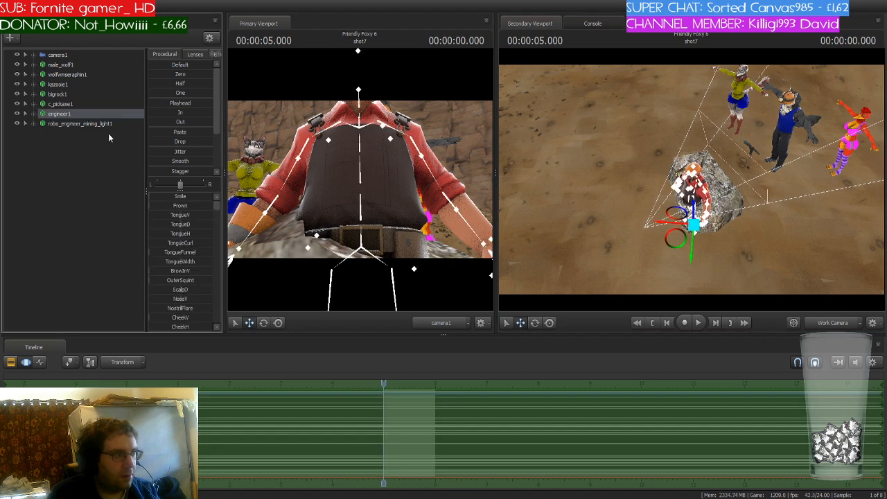
pyautogui.press('Delete')
pyautogui.press('w')
pyautogui.moveTo(670, 219); pyautogui.dragTo(732, 166)
pyautogui.press('s')
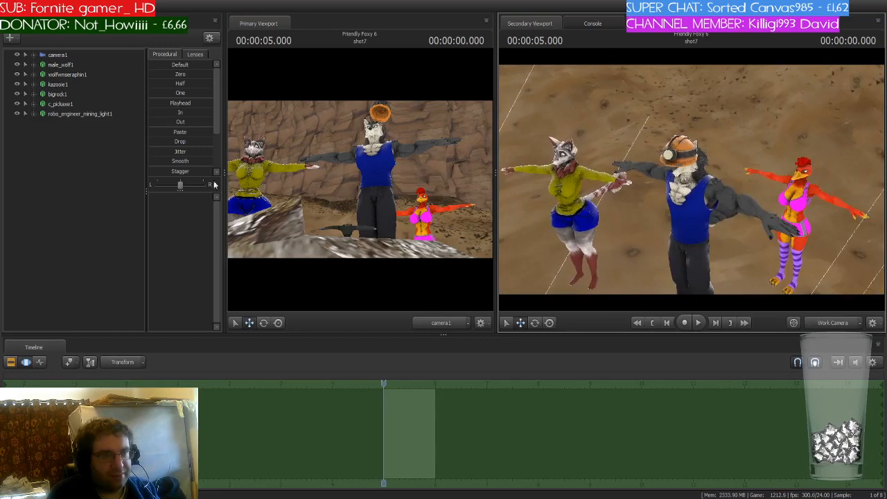
# - Select robo_engineer_mining_light1 and move it in front of male_wolf1
pyautogui.click(80, 116)
pyautogui.moveTo(651, 211); pyautogui.dragTo(707, 208)
pyautogui.press('a')
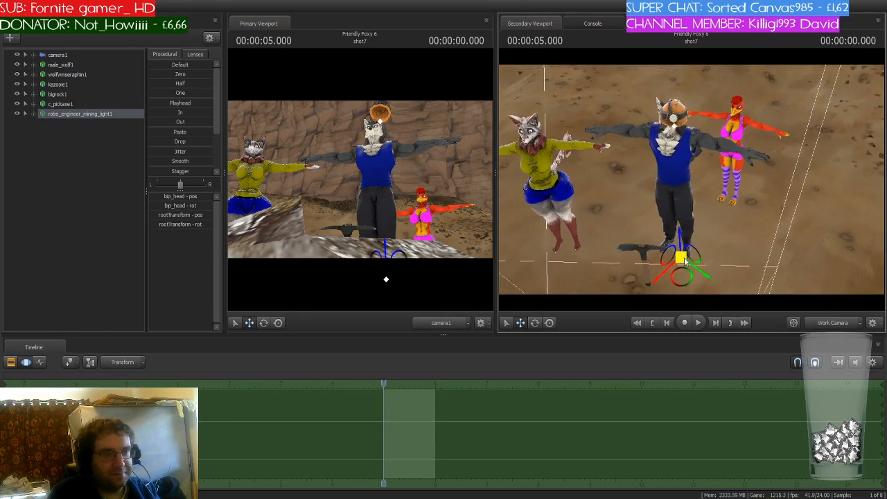
pyautogui.moveTo(681, 274)
pyautogui.mouseDown()
pyautogui.moveTo(677, 253)
pyautogui.moveTo(685, 265)
pyautogui.moveTo(678, 262)
pyautogui.mouseUp()
# - Rotate the mining light slightly and raise it onto male_wolf1's head
pyautogui.press('e')
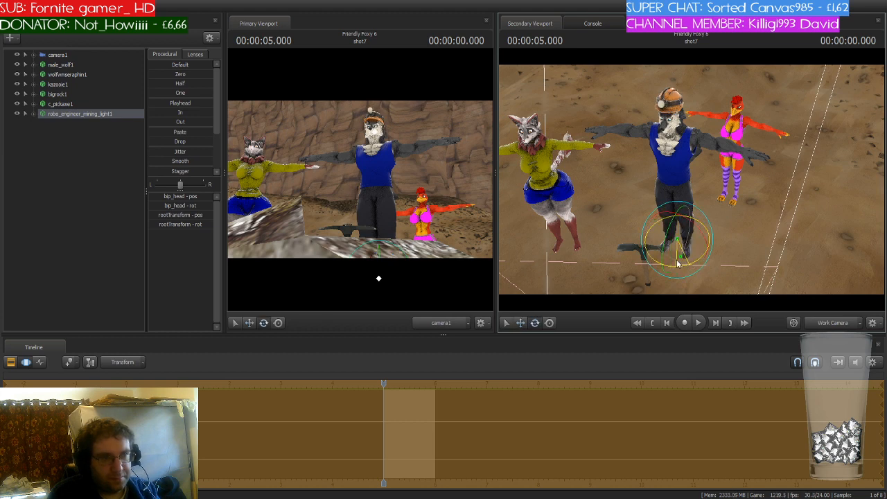
pyautogui.press('w')
pyautogui.moveTo(677, 209)
pyautogui.mouseDown()
pyautogui.moveTo(677, 217)
pyautogui.moveTo(714, 194)
pyautogui.moveTo(683, 191)
pyautogui.moveTo(700, 242)
pyautogui.moveTo(693, 174)
pyautogui.moveTo(679, 215)
pyautogui.mouseUp()
pyautogui.press('w')
pyautogui.press('s')
pyautogui.moveTo(745, 245); pyautogui.dragTo(742, 269)
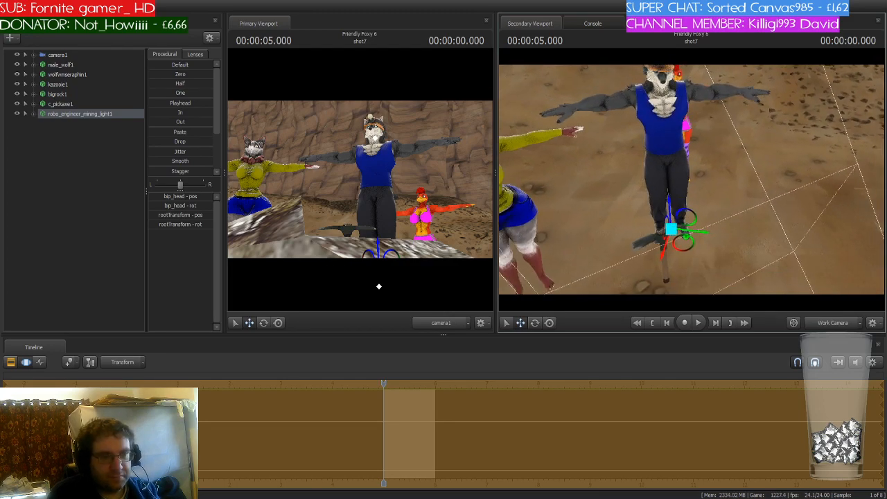
pyautogui.moveTo(680, 245); pyautogui.dragTo(723, 210)
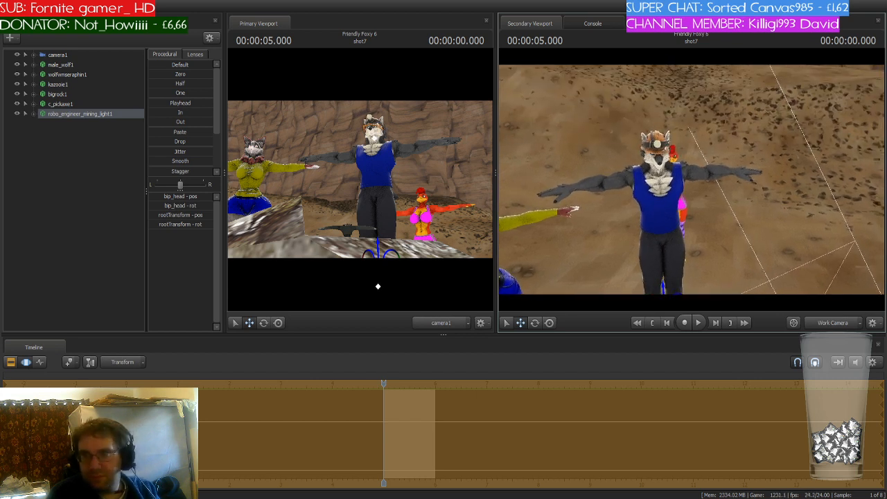
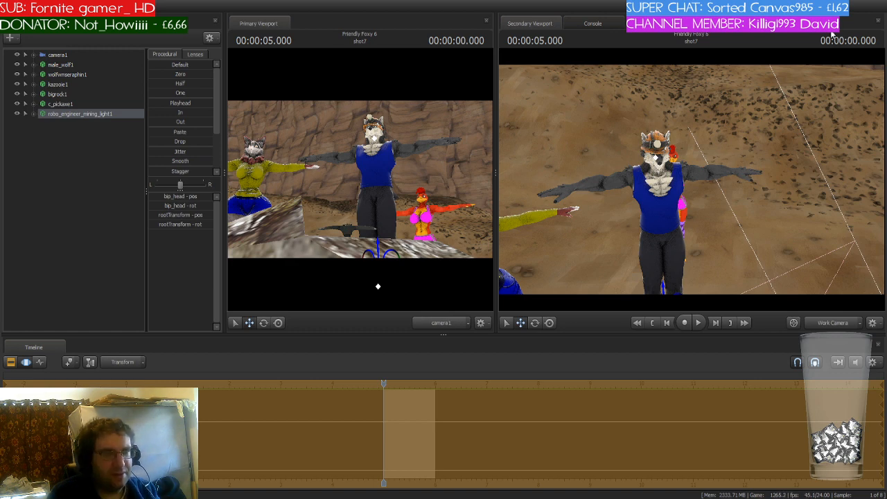
# - Add a bip_head_scale control to robo_engineer_mining_light1 and enlarge the helmet slightly
pyautogui.moveTo(692, 179); pyautogui.dragTo(694, 110)
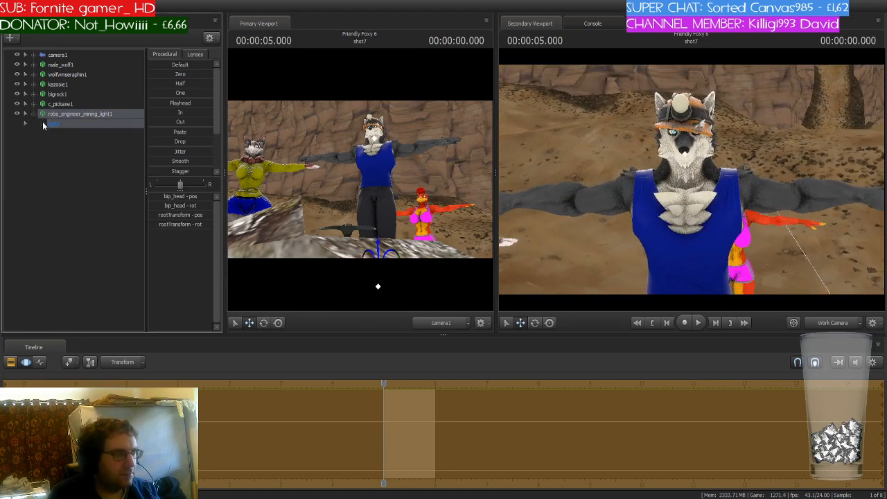
pyautogui.click(43, 123)
pyautogui.click(68, 143)
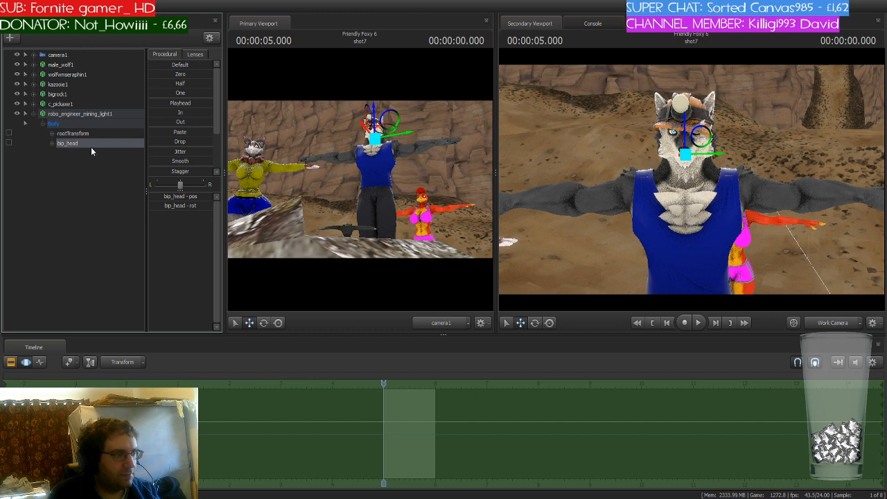
pyautogui.rightClick(91, 147)
pyautogui.click(117, 164)
pyautogui.click(86, 154)
pyautogui.click(223, 469)
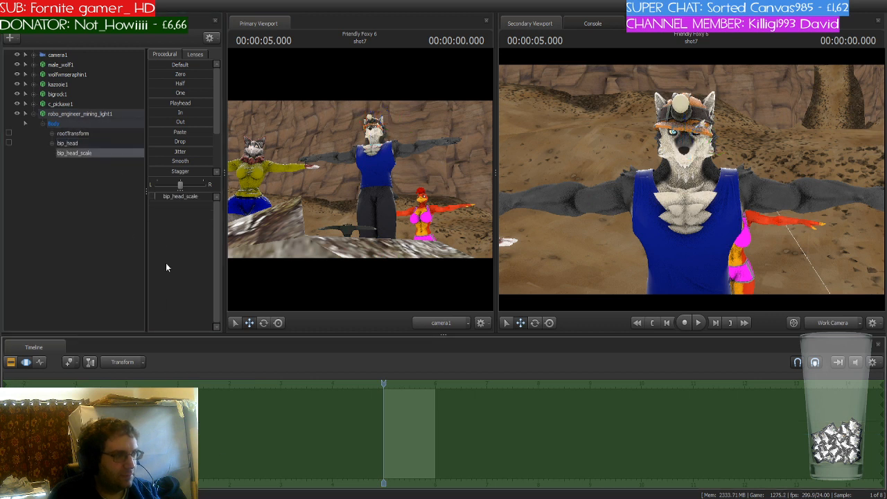
pyautogui.moveTo(156, 197); pyautogui.dragTo(157, 197)
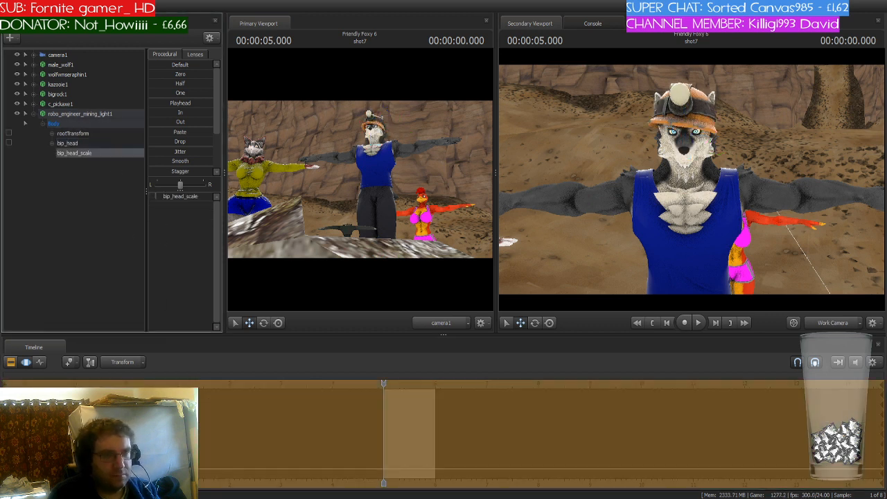
# - Move and rotate the mining light's head bone to sit on male_wolf1's head
pyautogui.click(99, 142)
pyautogui.moveTo(686, 116); pyautogui.dragTo(651, 141)
pyautogui.press('e')
pyautogui.press('w')
pyautogui.press('w')
pyautogui.press('d')
pyautogui.press('s')
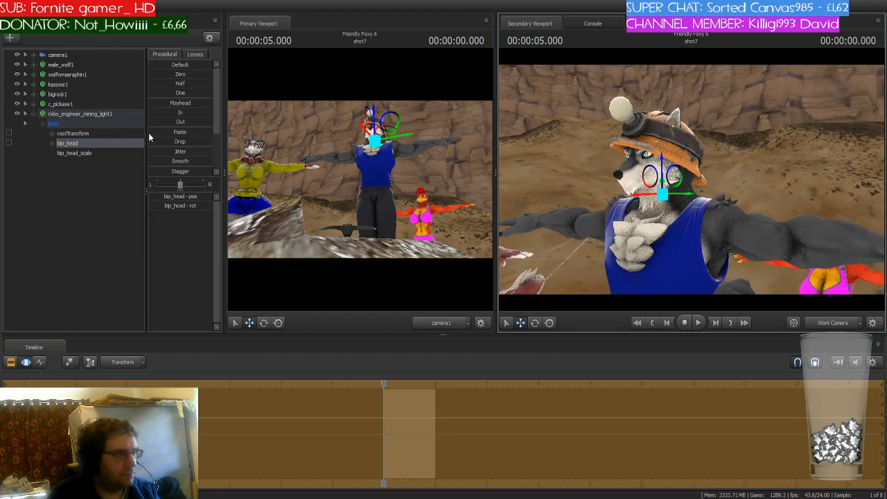
# - Move robo_engineer_mining_light1 under male_wolf1 in the list and lock it to male_wolf1's bip_head bone
pyautogui.click(74, 115)
pyautogui.moveTo(73, 114); pyautogui.dragTo(81, 73)
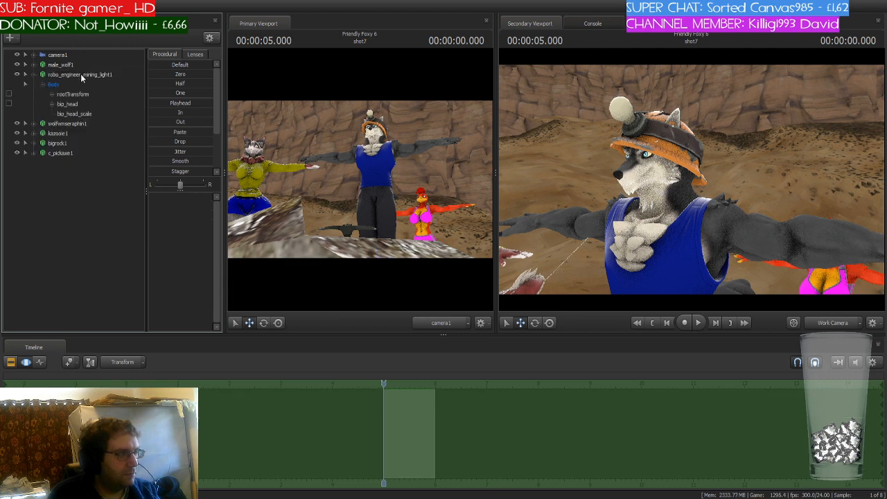
pyautogui.click(33, 64)
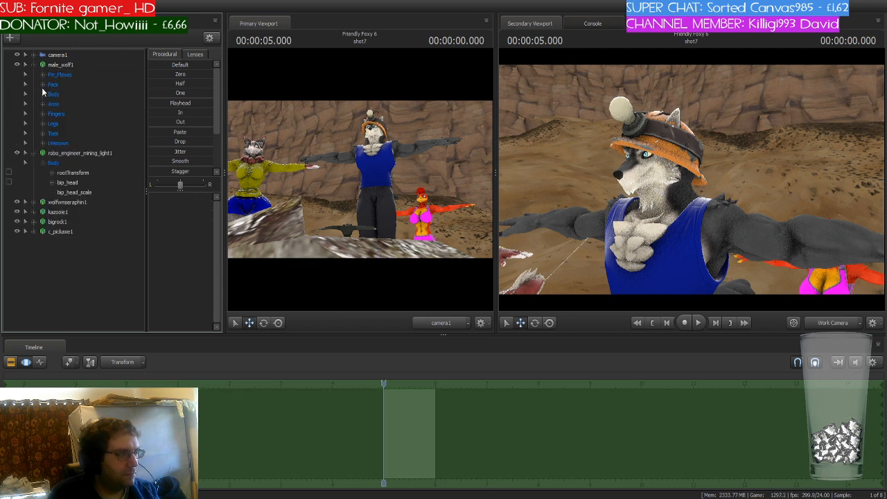
pyautogui.click(43, 92)
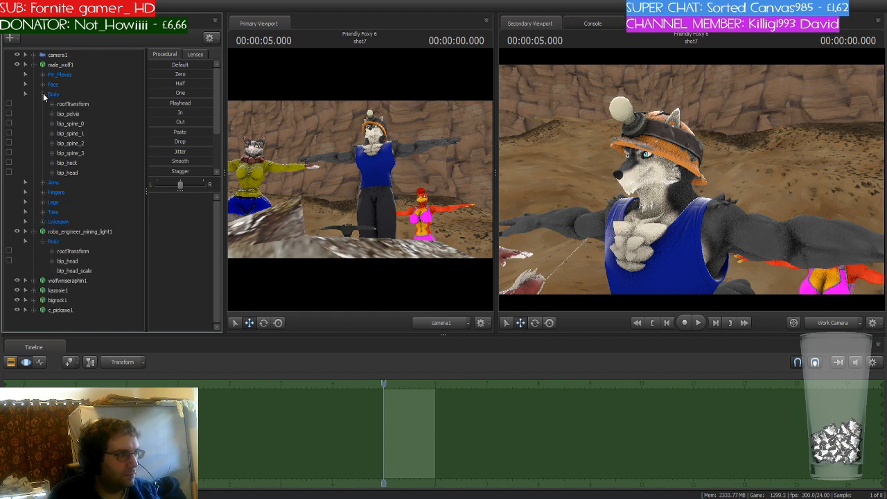
pyautogui.click(79, 173)
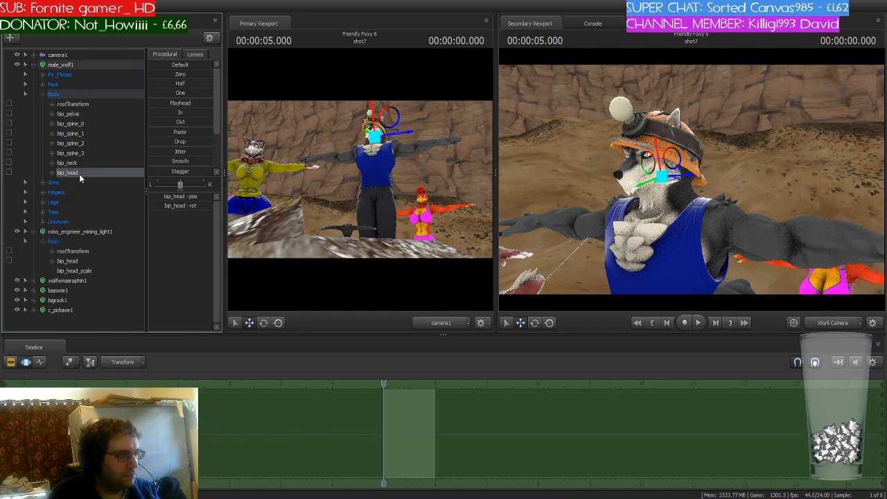
pyautogui.moveTo(72, 174); pyautogui.dragTo(77, 263)
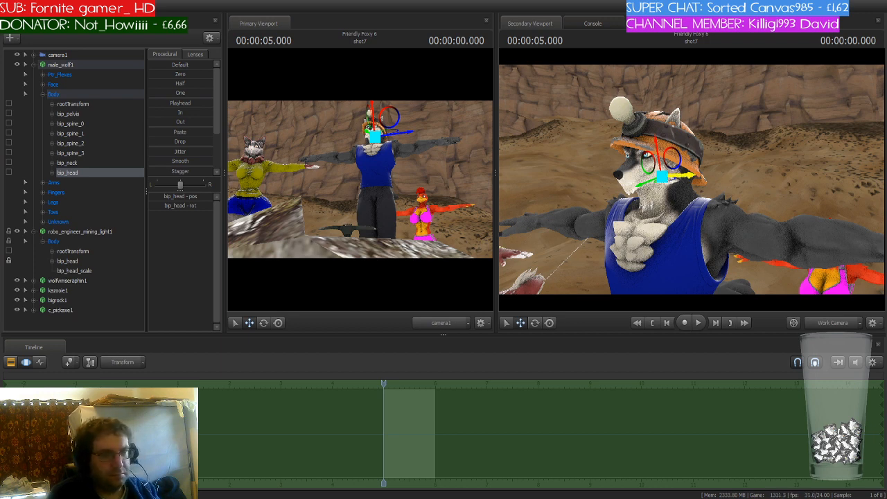
# - Rotate male_wolf1's head slightly with the attached mining light
pyautogui.press('e')
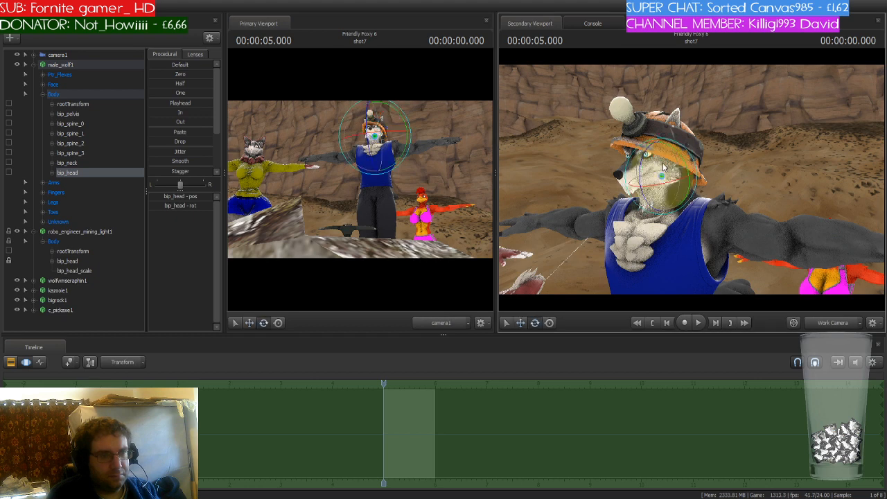
pyautogui.moveTo(668, 177); pyautogui.dragTo(662, 165)
pyautogui.moveTo(774, 166); pyautogui.dragTo(783, 196)
pyautogui.press('s')
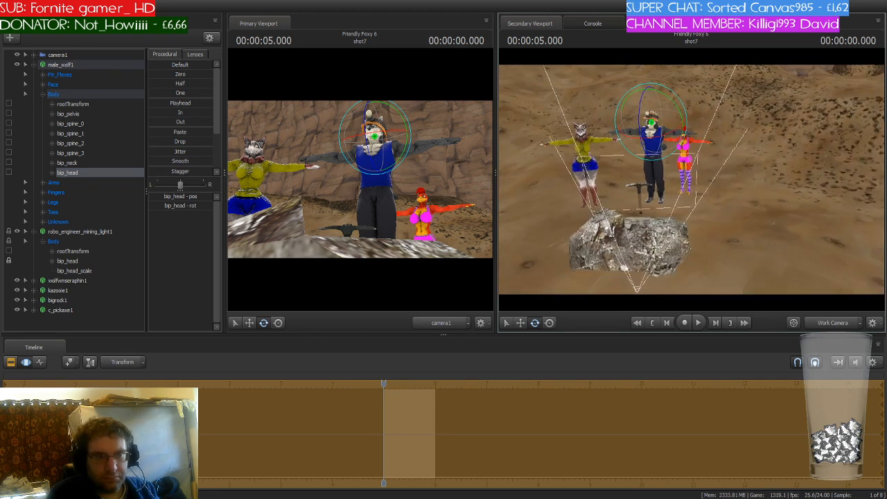
pyautogui.press('d')
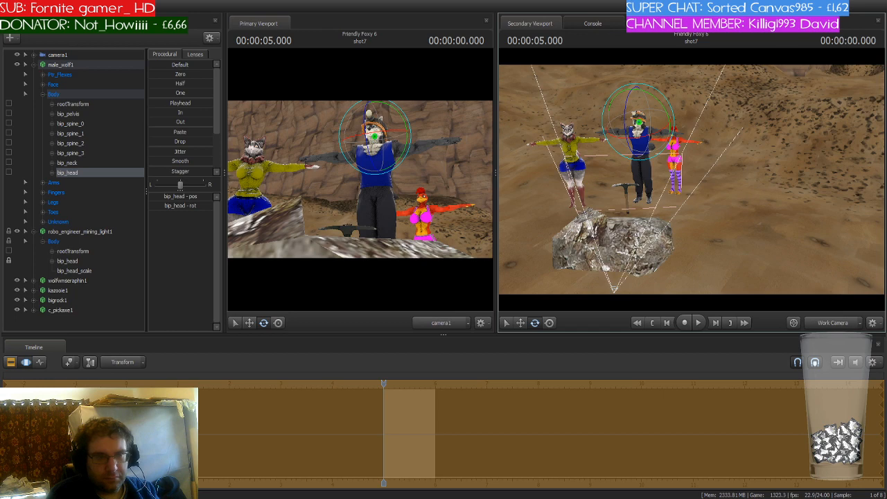
pyautogui.press('w')
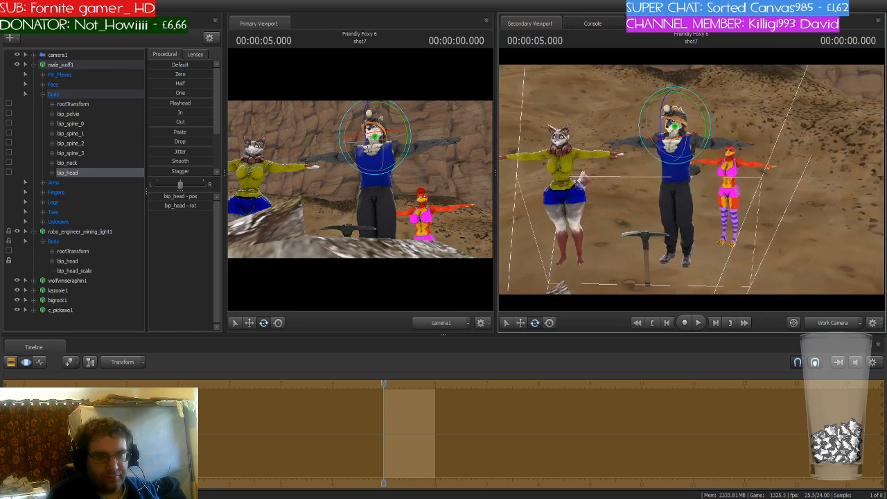
# - Paste a copy of the mining light into the scene as robo_engineer_mining_light2
pyautogui.click(33, 65)
pyautogui.click(33, 74)
pyautogui.click(66, 75)
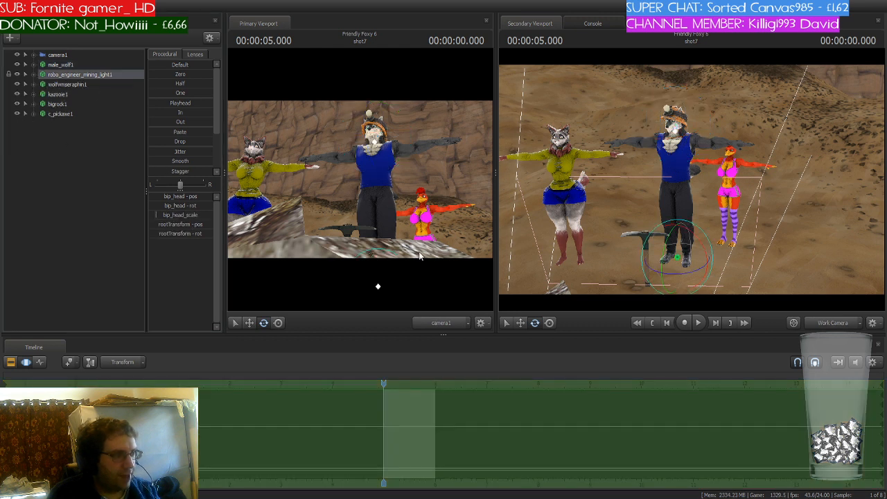
pyautogui.click(63, 147)
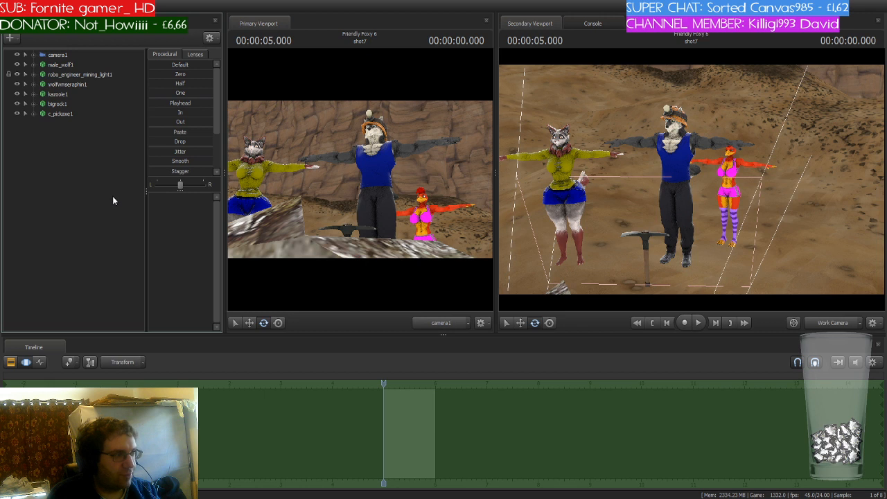
pyautogui.hotkey('ctrl', 'v')
pyautogui.click(87, 126)
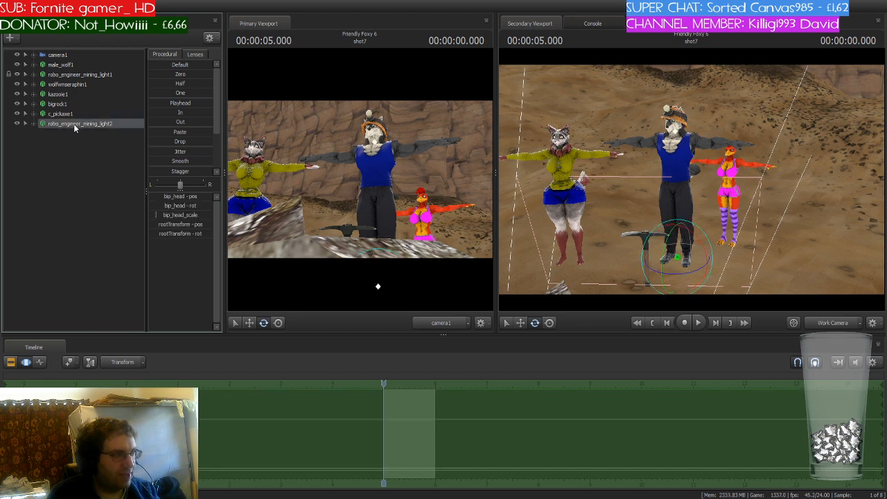
# - Move robo_engineer_mining_light2 below wolfwmseraphin1 in the animation set list
pyautogui.moveTo(74, 124); pyautogui.dragTo(99, 94)
pyautogui.click(98, 95)
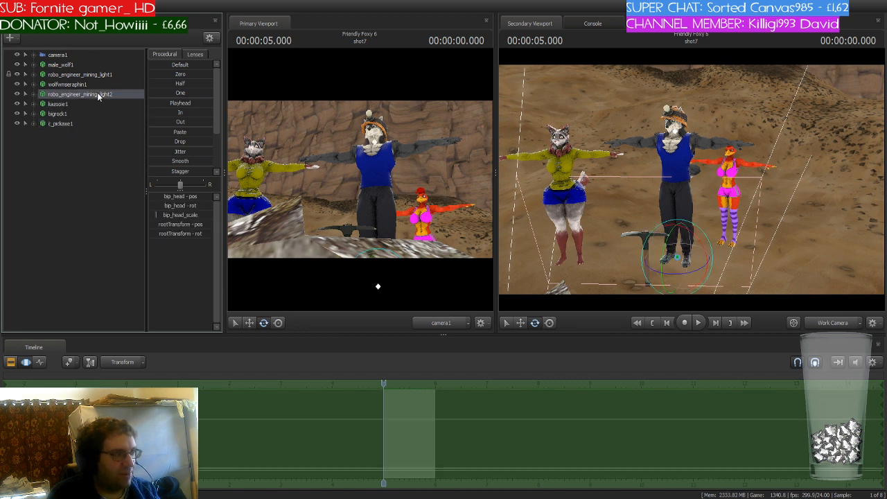
# - Paste another mining light copy and place robo_engineer_mining_light3 below kazooie1 in the list
pyautogui.click(58, 141)
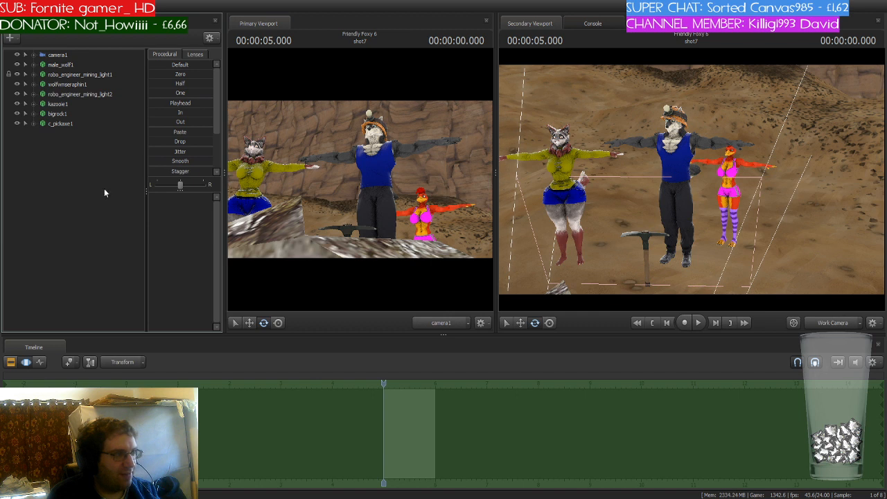
pyautogui.hotkey('ctrl', 'v')
pyautogui.moveTo(94, 136); pyautogui.dragTo(100, 114)
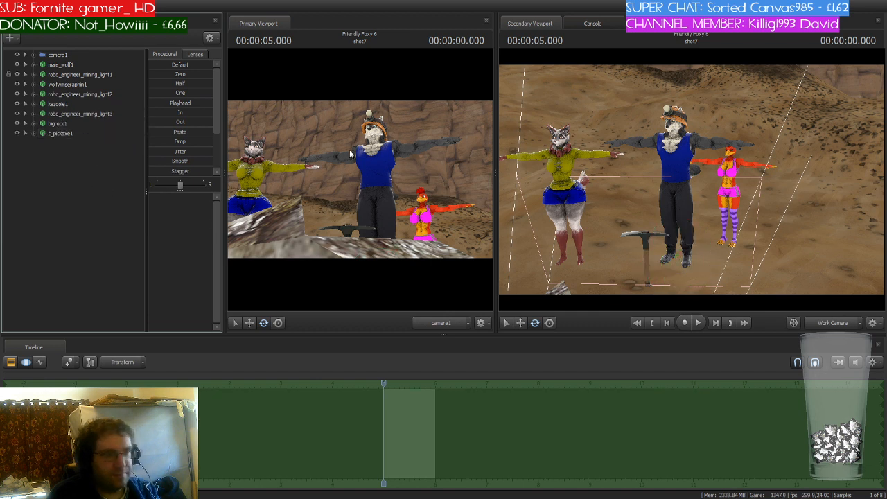
# - Select robo_engineer_mining_light2 and locate it among the characters in the secondary viewport
pyautogui.press('w')
pyautogui.moveTo(651, 182); pyautogui.dragTo(713, 211)
pyautogui.press('s')
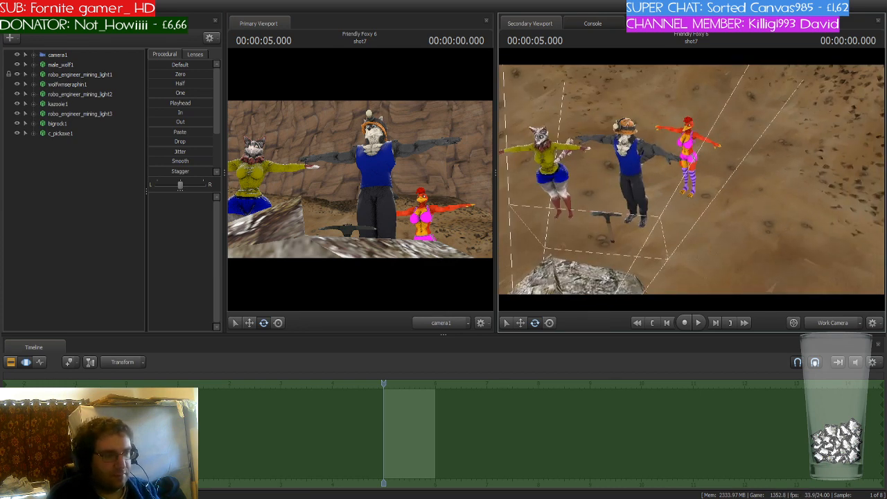
pyautogui.press('w')
pyautogui.moveTo(691, 180)
pyautogui.mouseDown()
pyautogui.moveTo(728, 183)
pyautogui.moveTo(659, 173)
pyautogui.moveTo(702, 178)
pyautogui.mouseUp()
pyautogui.press('w')
pyautogui.press('s')
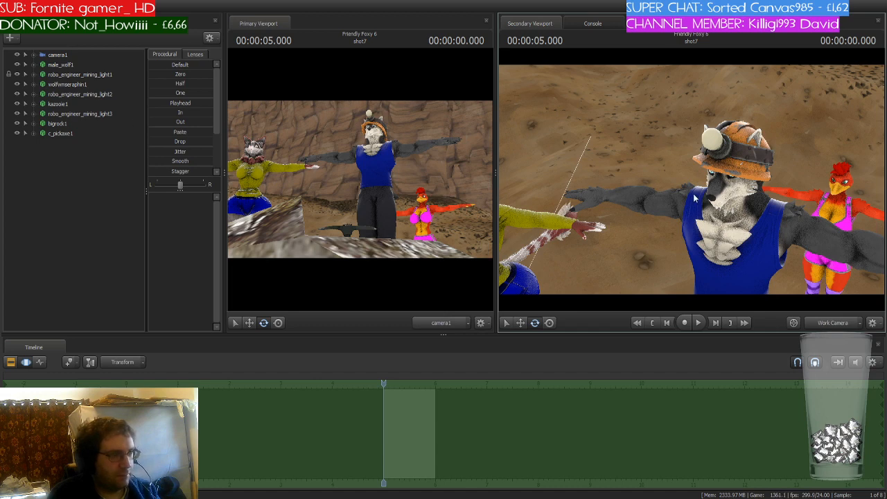
pyautogui.click(120, 95)
pyautogui.press('s')
pyautogui.moveTo(698, 223); pyautogui.dragTo(691, 184)
pyautogui.press('w')
pyautogui.moveTo(672, 277)
pyautogui.mouseDown()
pyautogui.moveTo(721, 219)
pyautogui.moveTo(691, 183)
pyautogui.mouseUp()
pyautogui.press('w')
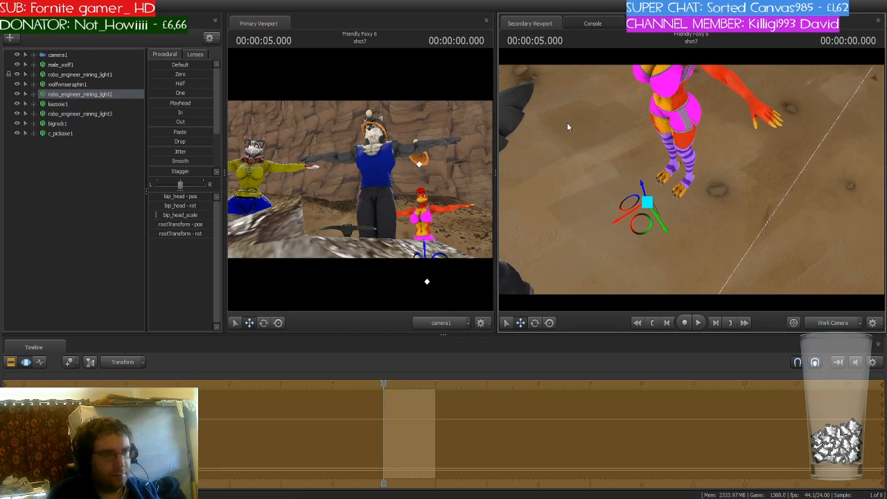
pyautogui.moveTo(568, 127); pyautogui.dragTo(508, 183)
pyautogui.press('s')
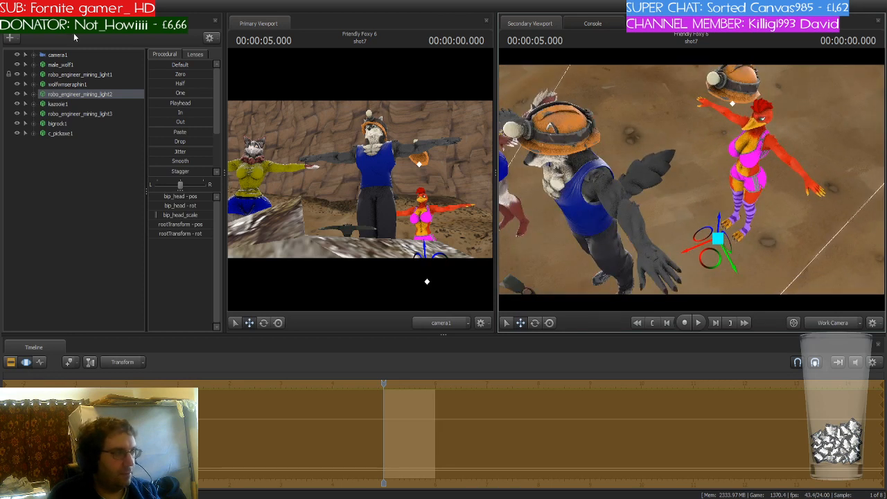
# - Inspect male_wolf1's and the first mining light's bone hierarchies, then collapse them
pyautogui.click(33, 65)
pyautogui.click(41, 95)
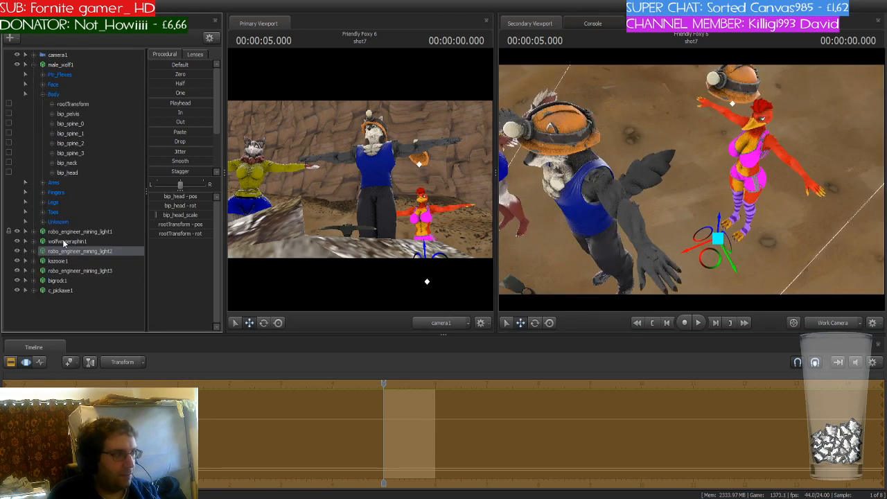
pyautogui.click(33, 231)
pyautogui.click(42, 241)
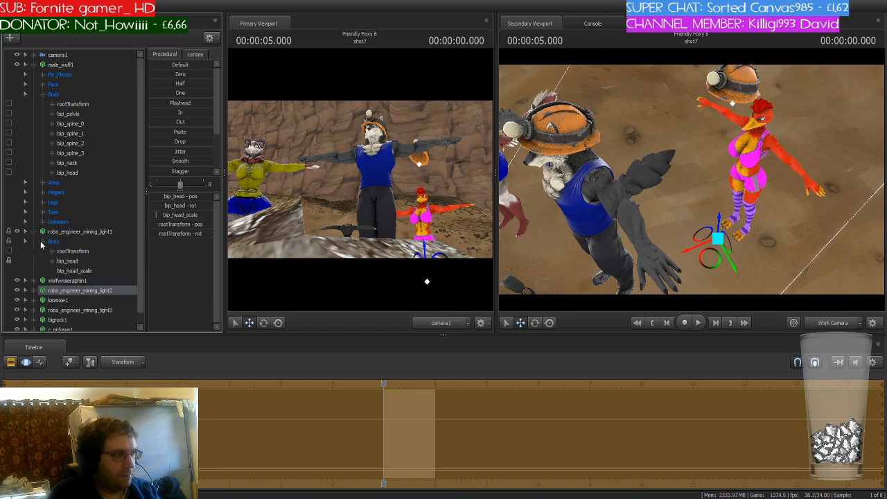
pyautogui.click(73, 104)
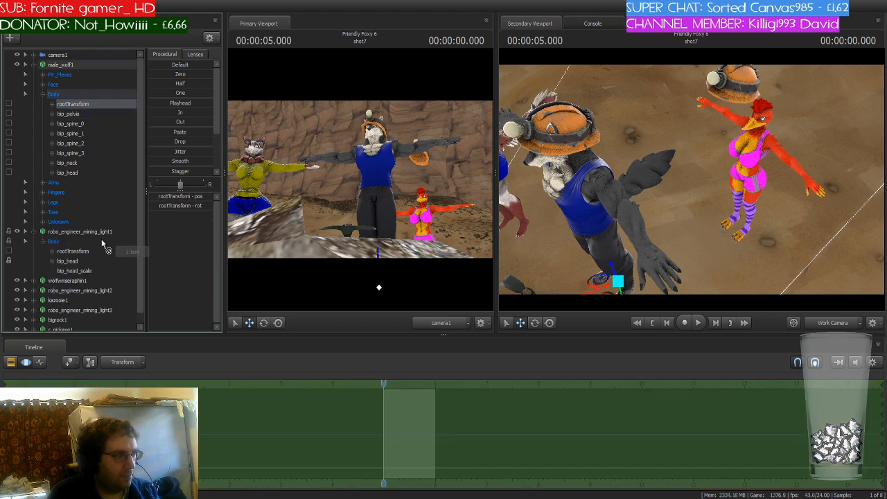
pyautogui.click(34, 232)
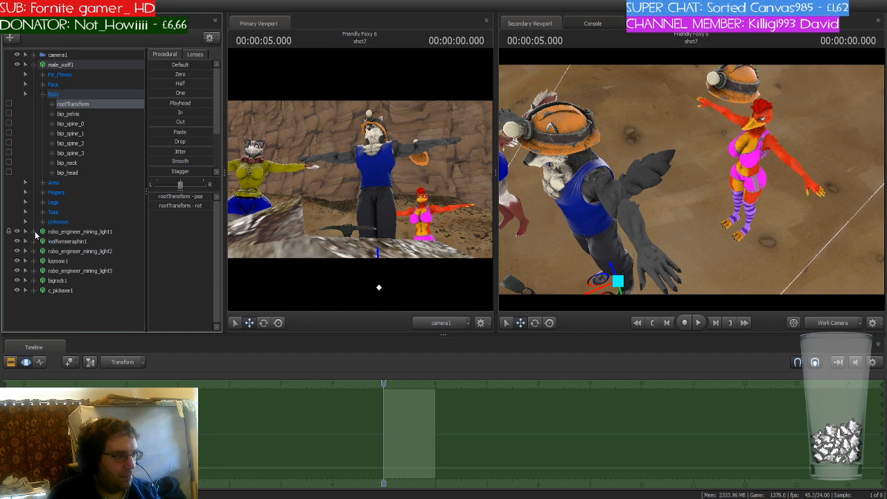
pyautogui.click(33, 65)
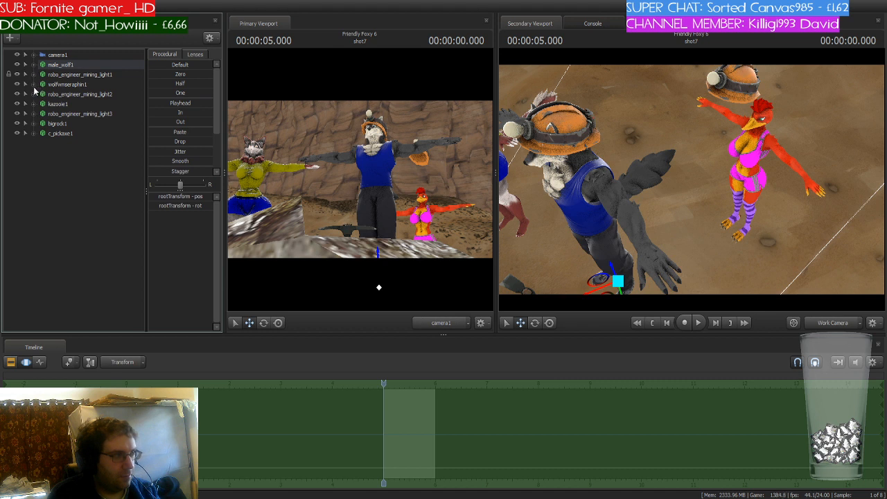
# - Move robo_engineer_mining_light2 up onto wolfwmseraphin1's head
pyautogui.click(33, 85)
pyautogui.click(33, 84)
pyautogui.click(87, 95)
pyautogui.press('s')
pyautogui.moveTo(707, 196)
pyautogui.mouseDown()
pyautogui.moveTo(692, 192)
pyautogui.moveTo(707, 196)
pyautogui.mouseUp()
pyautogui.moveTo(767, 271); pyautogui.dragTo(640, 175)
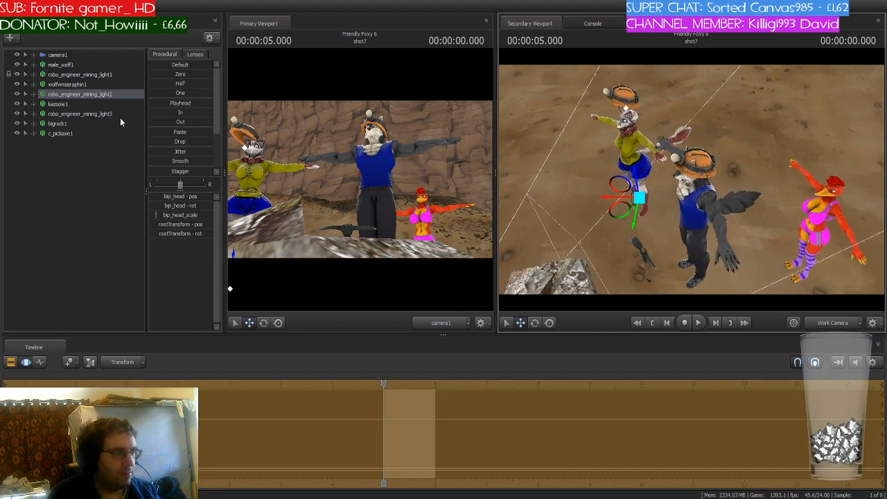
# - Select robo_engineer_mining_light3 and move it toward kazooie1
pyautogui.click(79, 114)
pyautogui.moveTo(679, 283); pyautogui.dragTo(749, 255)
pyautogui.press('w')
pyautogui.press('s')
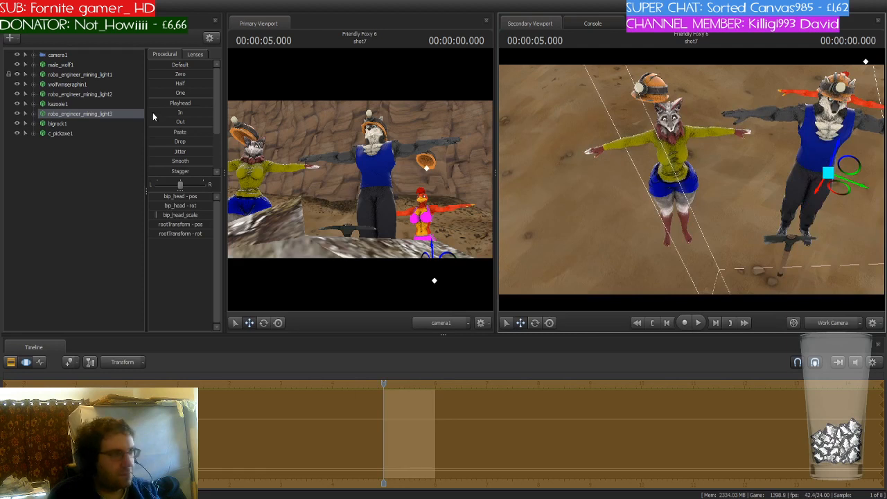
# - Nudge robo_engineer_mining_light2 into place on wolfwmseraphin1's head
pyautogui.click(99, 95)
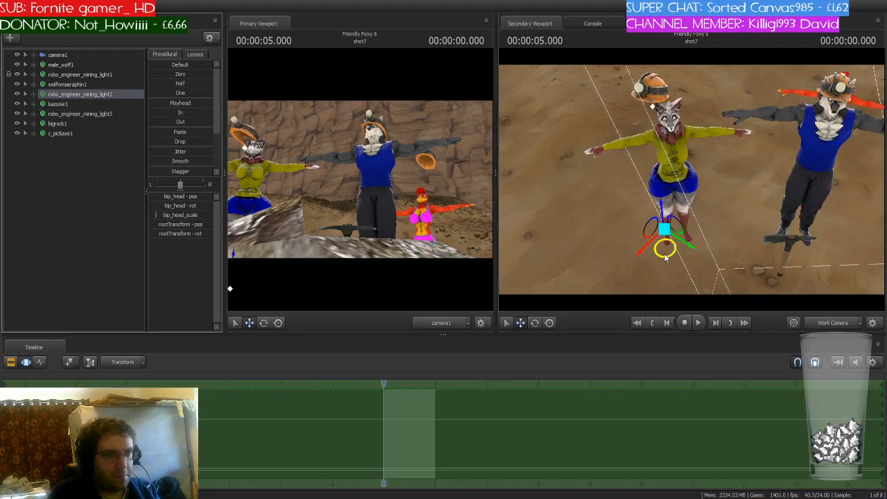
pyautogui.moveTo(677, 257); pyautogui.dragTo(683, 255)
pyautogui.press('w')
pyautogui.moveTo(704, 157); pyautogui.dragTo(702, 155)
pyautogui.press('ctrl')
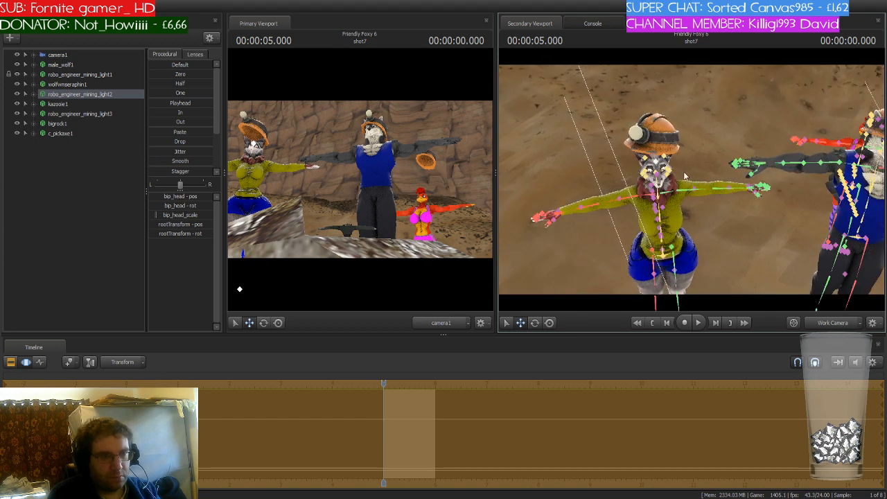
# - Select mining_light2's head bone and lower the helmet onto wolfwmseraphin1's head
pyautogui.click(659, 168)
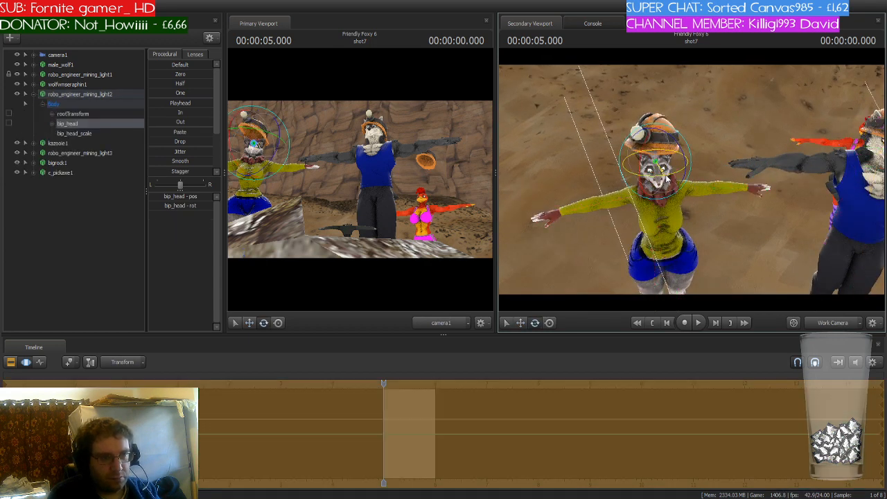
pyautogui.press('w')
pyautogui.moveTo(654, 129); pyautogui.dragTo(696, 159)
pyautogui.press('w')
pyautogui.press('a')
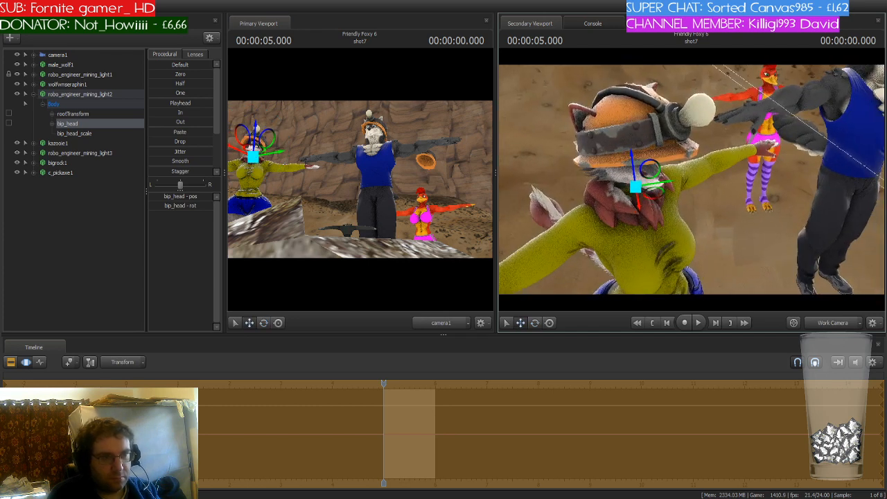
# - Nudge the robo_engineer_mining_light2 helmet lower on wolfwmseraphin1's head and slightly reduce its bip_head_scale
pyautogui.moveTo(655, 197); pyautogui.dragTo(637, 189)
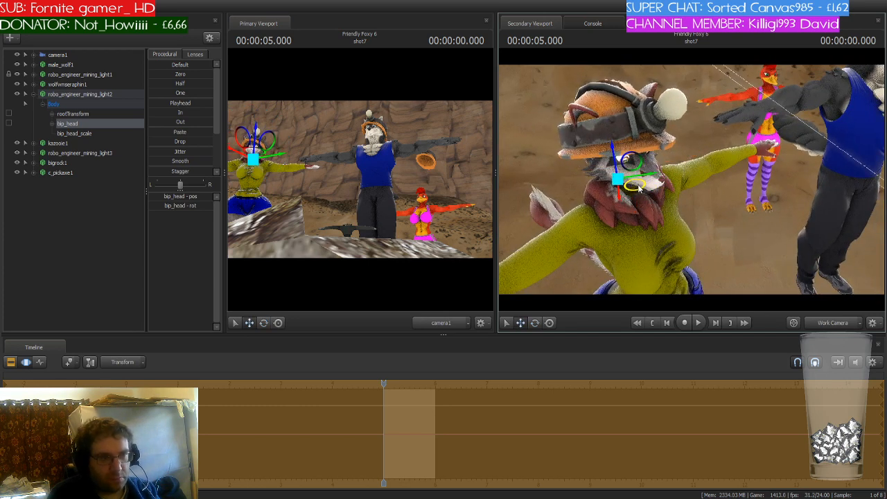
pyautogui.moveTo(612, 154); pyautogui.dragTo(613, 162)
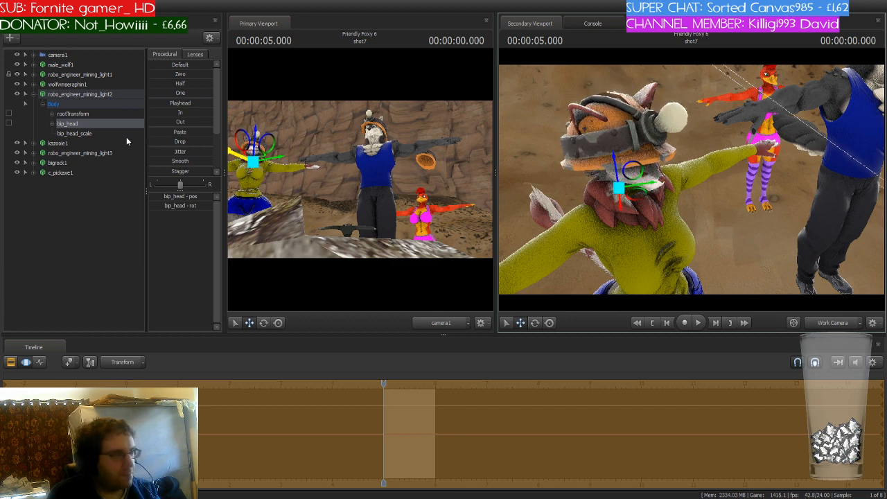
pyautogui.click(94, 134)
pyautogui.moveTo(154, 196); pyautogui.dragTo(153, 196)
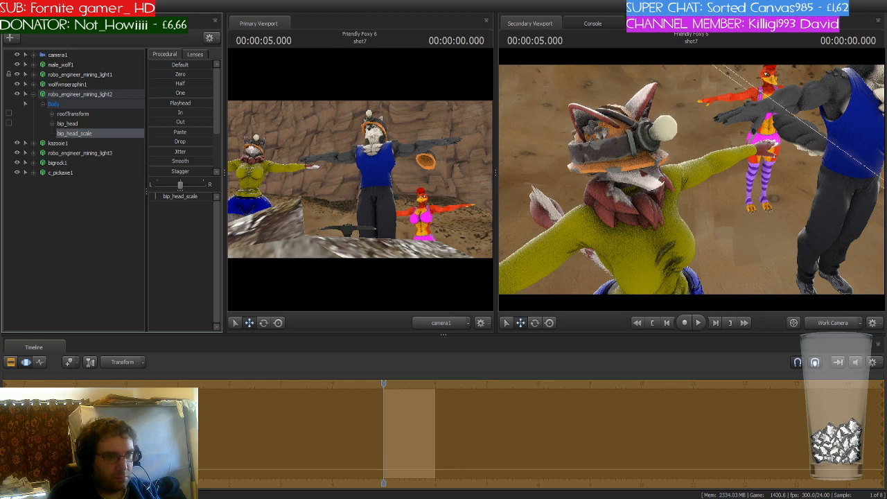
# - Select robo_engineer_mining_light2's bip_head and adjust the helmet's placement on wolfwmseraphin1's head
pyautogui.click(75, 124)
pyautogui.moveTo(612, 154); pyautogui.dragTo(660, 222)
pyautogui.press('e')
pyautogui.press('w')
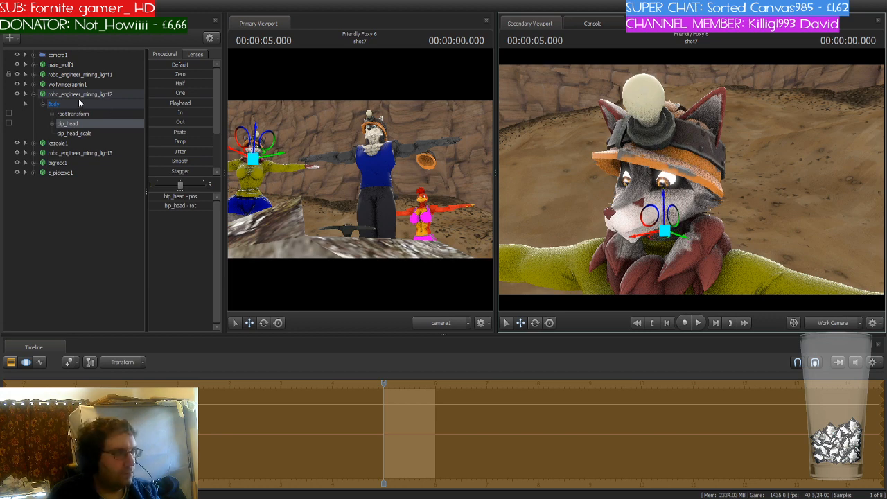
# - Select wolfwmseraphin1's ValveBiped.Bip01_Head1 bone and rotate the character's head
pyautogui.click(33, 85)
pyautogui.click(42, 114)
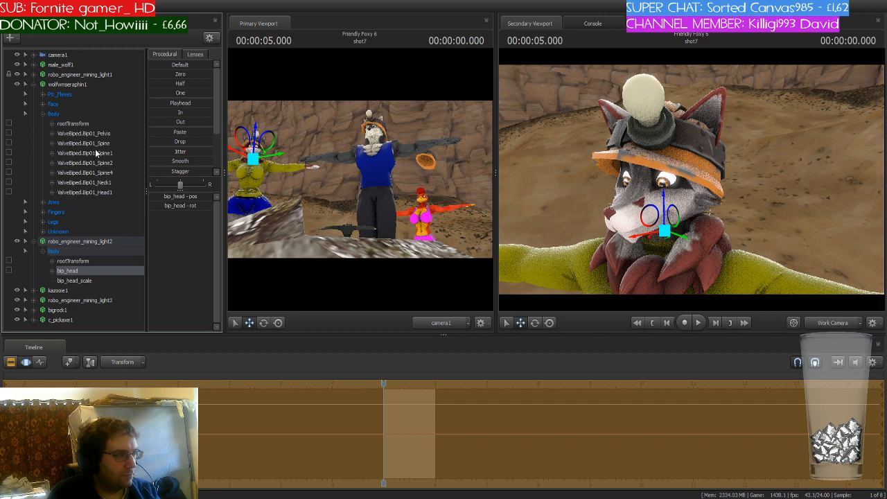
pyautogui.click(81, 125)
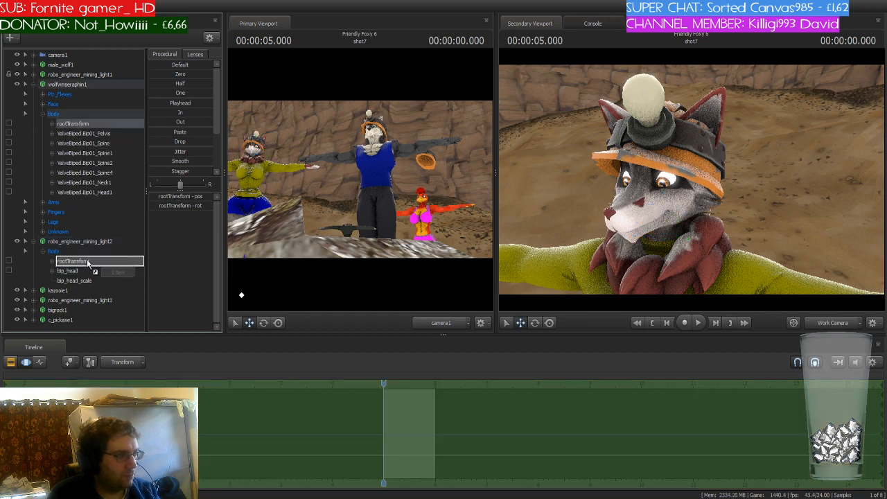
pyautogui.click(109, 193)
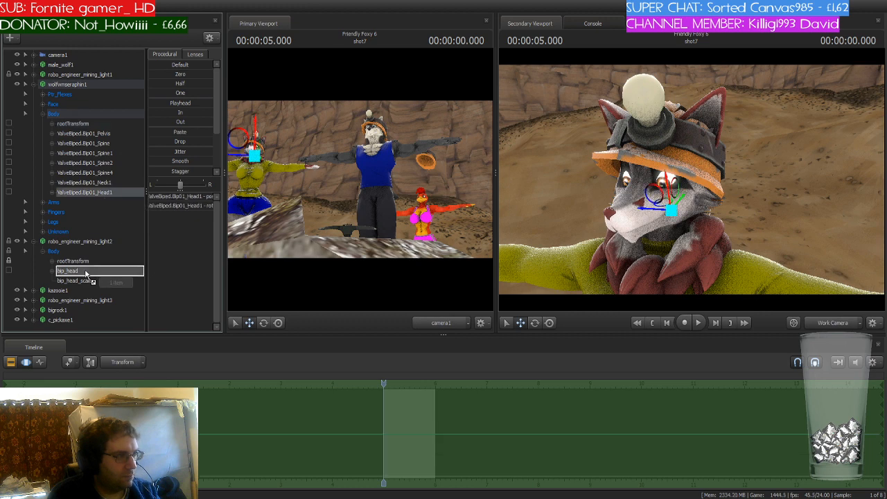
pyautogui.click(676, 215)
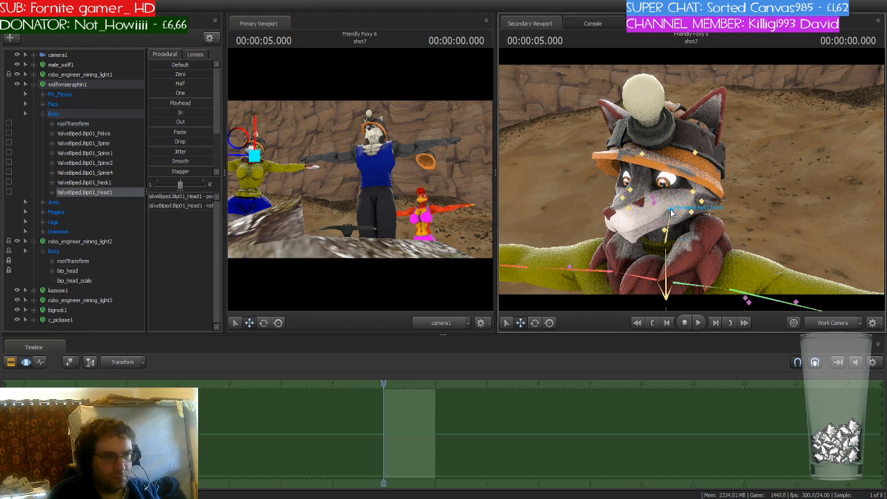
pyautogui.press('e')
pyautogui.moveTo(677, 209); pyautogui.dragTo(792, 214)
pyautogui.press('s')
pyautogui.press('s')
pyautogui.press('w')
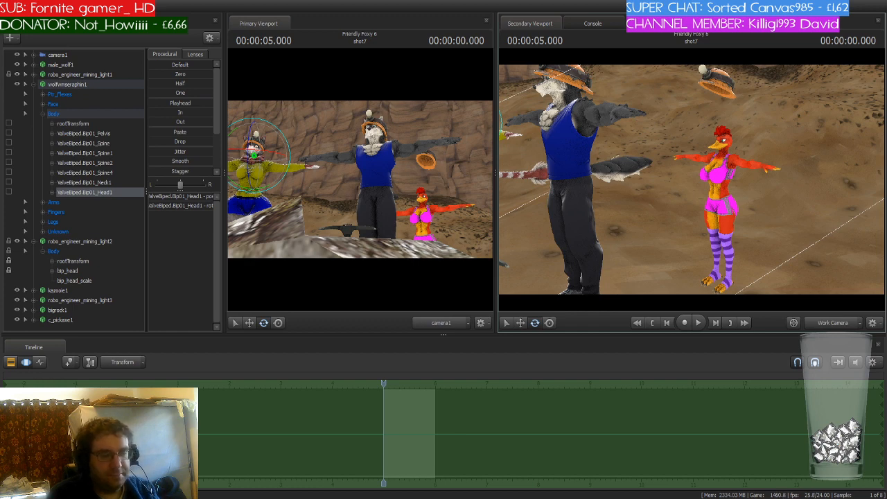
# - Expand the kazooie1 Body bones and the robo_engineer_mining_light3 bones in the element list
pyautogui.moveTo(693, 180); pyautogui.dragTo(666, 190)
pyautogui.press('w')
pyautogui.press('s')
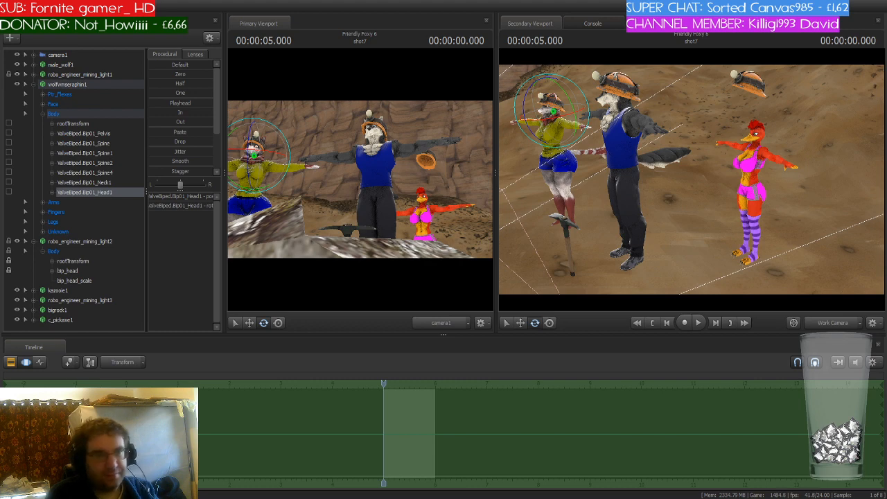
pyautogui.press('w')
pyautogui.moveTo(692, 179); pyautogui.dragTo(748, 144)
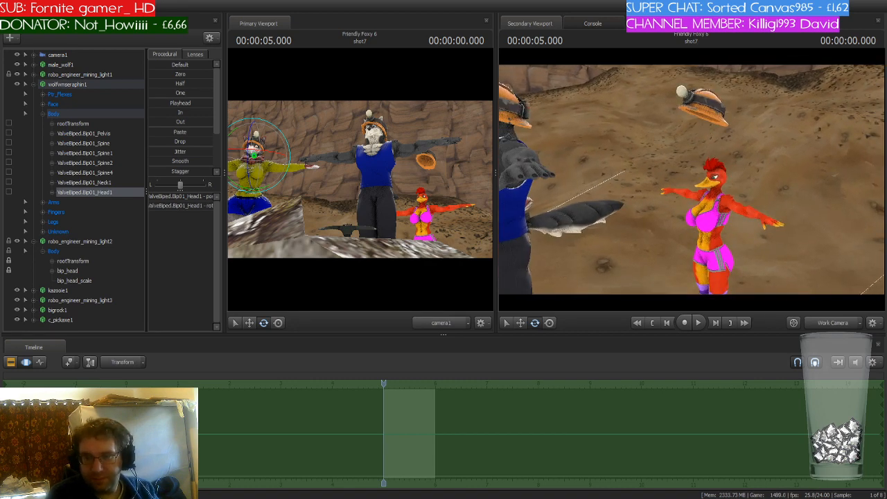
pyautogui.moveTo(692, 179); pyautogui.dragTo(707, 179)
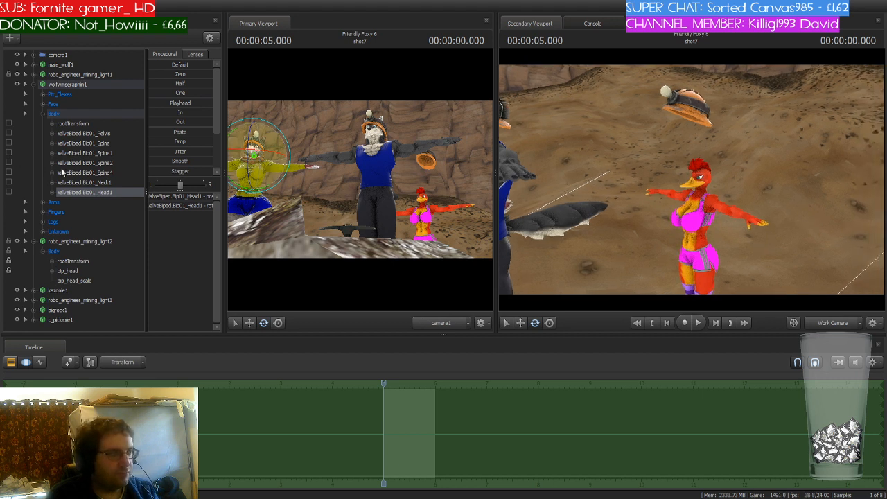
pyautogui.click(32, 83)
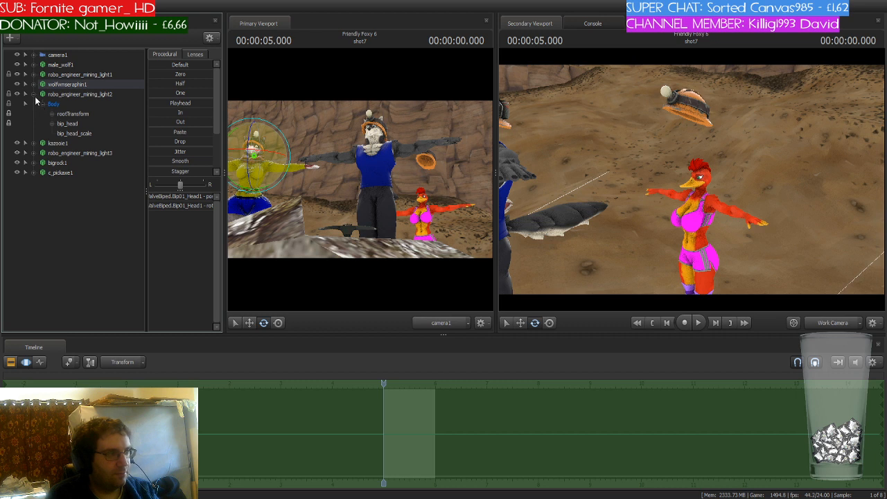
pyautogui.click(33, 93)
pyautogui.click(33, 103)
pyautogui.click(33, 182)
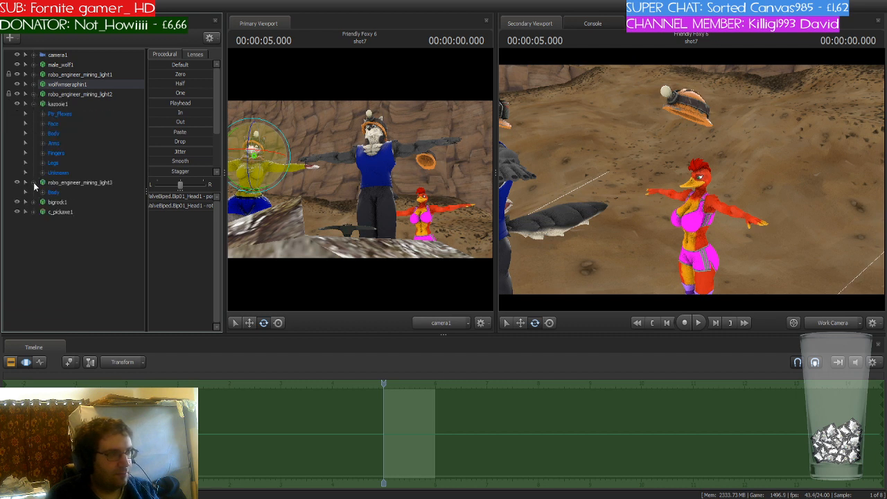
pyautogui.click(41, 193)
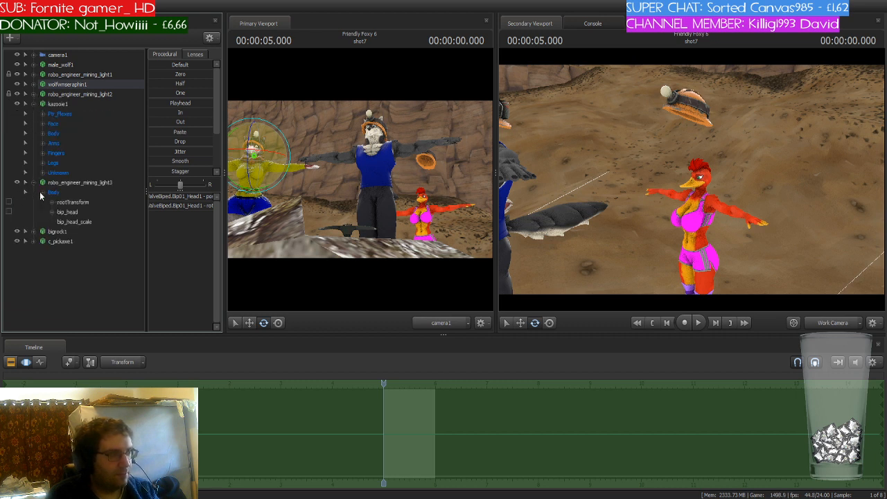
pyautogui.click(42, 133)
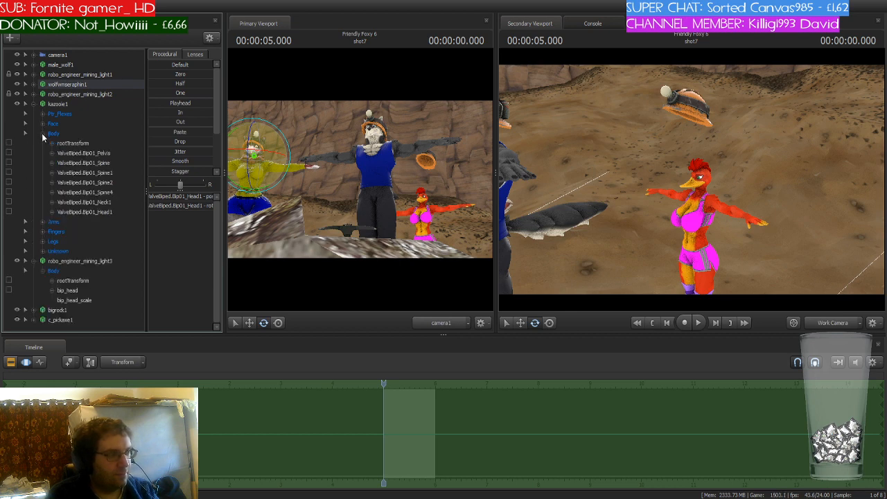
pyautogui.moveTo(691, 180)
pyautogui.mouseDown()
pyautogui.moveTo(734, 201)
pyautogui.moveTo(693, 201)
pyautogui.moveTo(692, 190)
pyautogui.moveTo(706, 189)
pyautogui.mouseUp()
pyautogui.press('s')
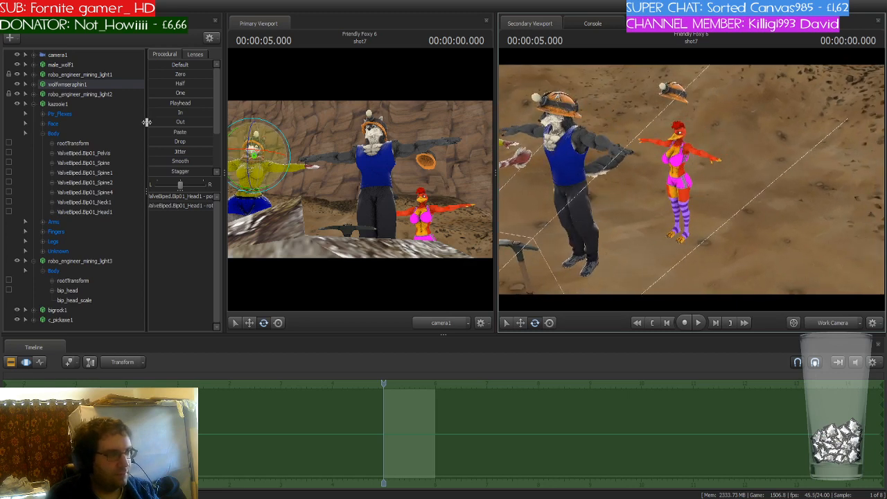
# - Select robo_engineer_mining_light3's rootTransform and move the helmet up above kazooie1's head
pyautogui.click(91, 282)
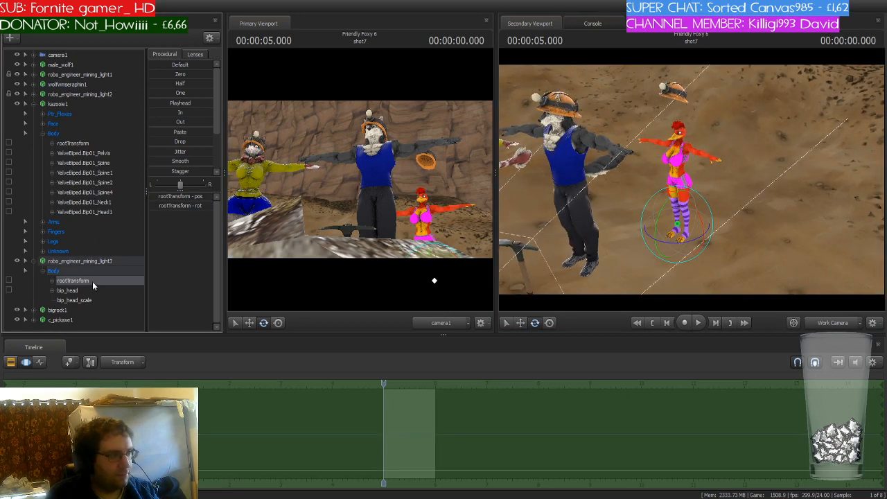
pyautogui.moveTo(710, 277); pyautogui.dragTo(670, 173)
pyautogui.press('w')
pyautogui.moveTo(600, 157); pyautogui.dragTo(658, 147)
pyautogui.press('a')
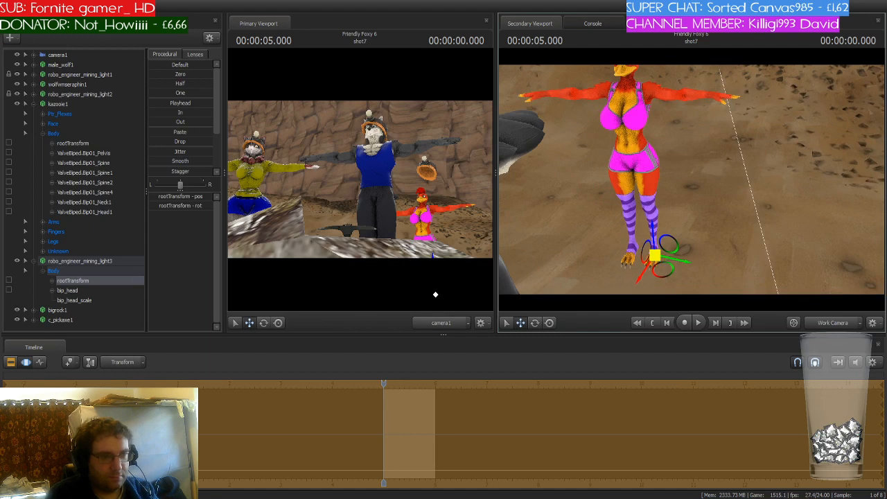
pyautogui.moveTo(655, 256); pyautogui.dragTo(641, 259)
pyautogui.moveTo(755, 180); pyautogui.dragTo(711, 129)
pyautogui.press('d')
pyautogui.press('w')
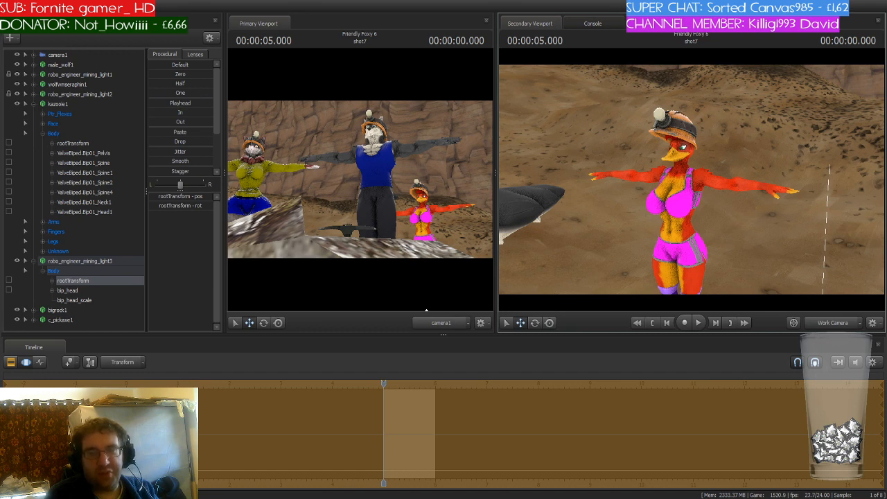
pyautogui.moveTo(691, 180); pyautogui.dragTo(674, 149)
pyautogui.press('w')
pyautogui.press('s')
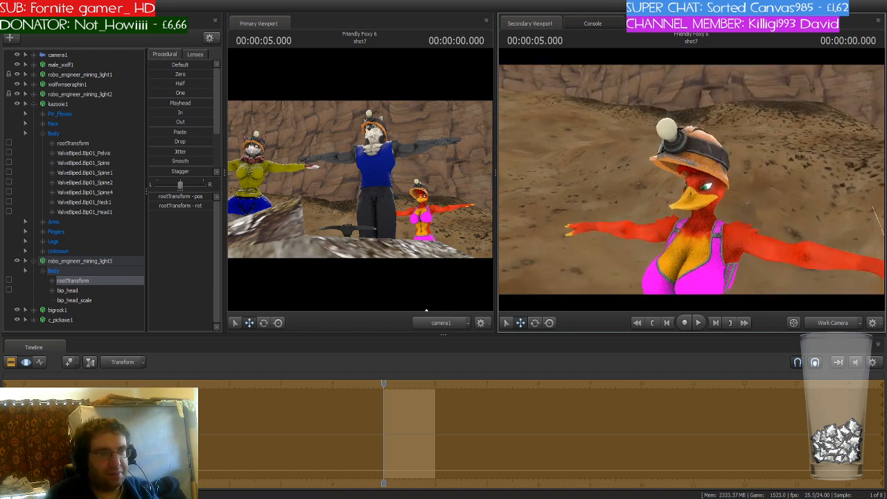
pyautogui.press('s')
# - Select robo_engineer_mining_light3's bip_head and lower the helmet onto kazooie1's head
pyautogui.click(67, 291)
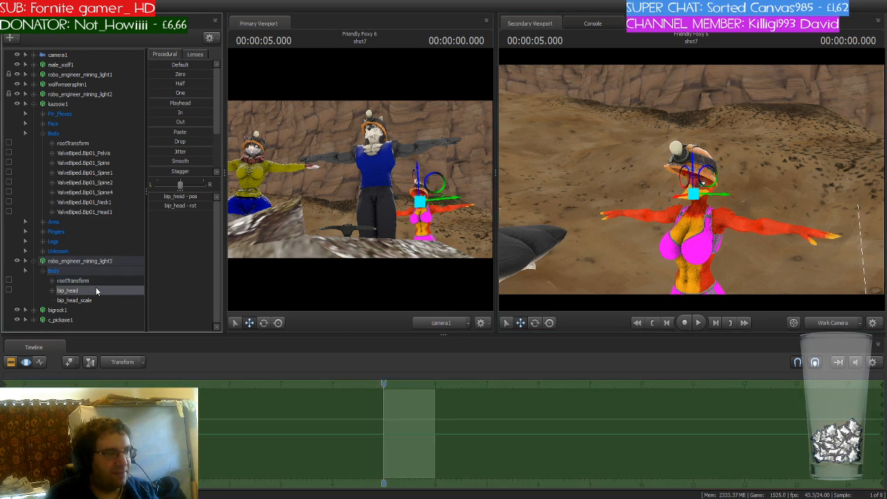
pyautogui.press('w')
pyautogui.moveTo(718, 233); pyautogui.dragTo(719, 264)
pyautogui.press('s')
pyautogui.moveTo(692, 172); pyautogui.dragTo(706, 171)
pyautogui.moveTo(702, 133); pyautogui.dragTo(773, 151)
pyautogui.press('a')
pyautogui.press('w')
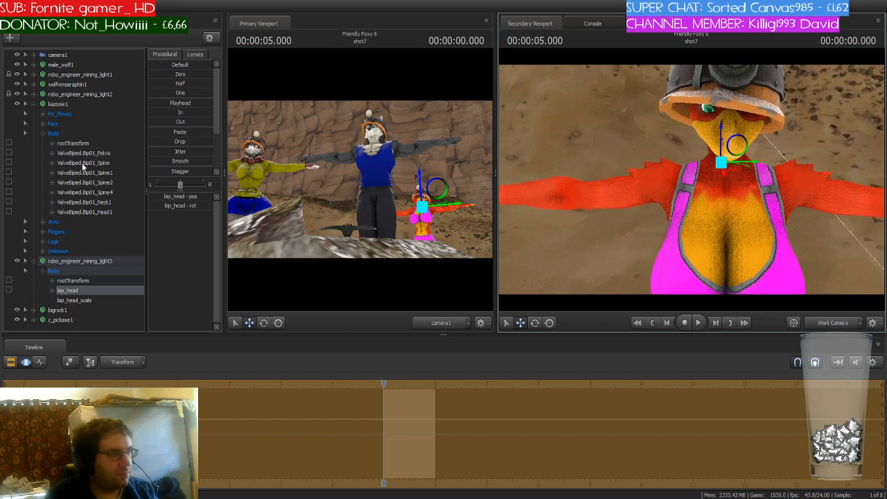
# - Collapse the kazooie1 and mining_light3 entries and toggle the display of hidden elements on and off
pyautogui.click(33, 104)
pyautogui.click(33, 114)
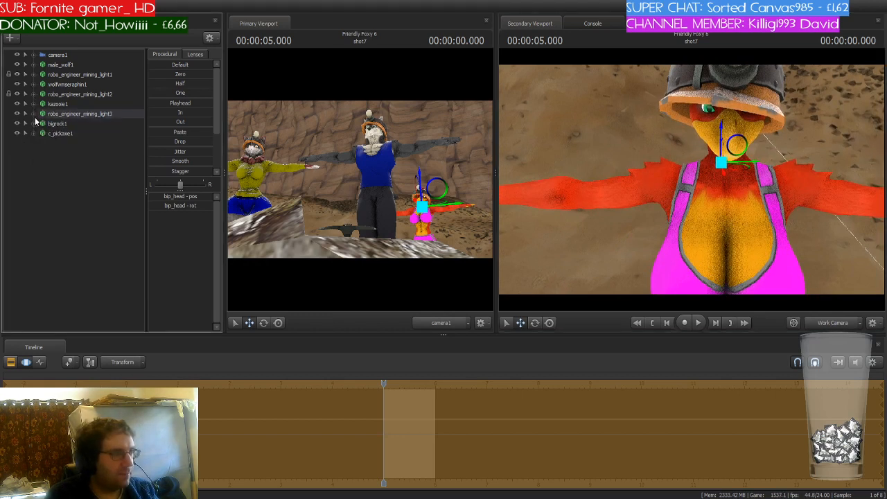
pyautogui.click(78, 175)
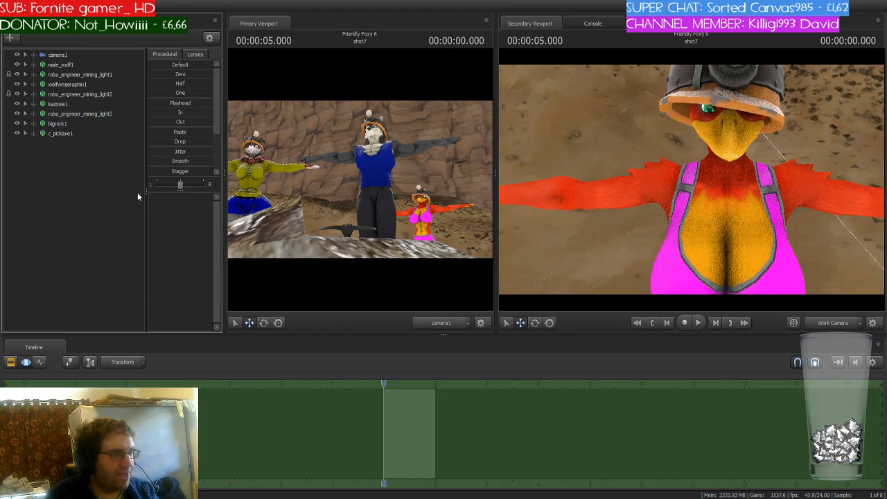
pyautogui.hotkey('ctrl', 'h')
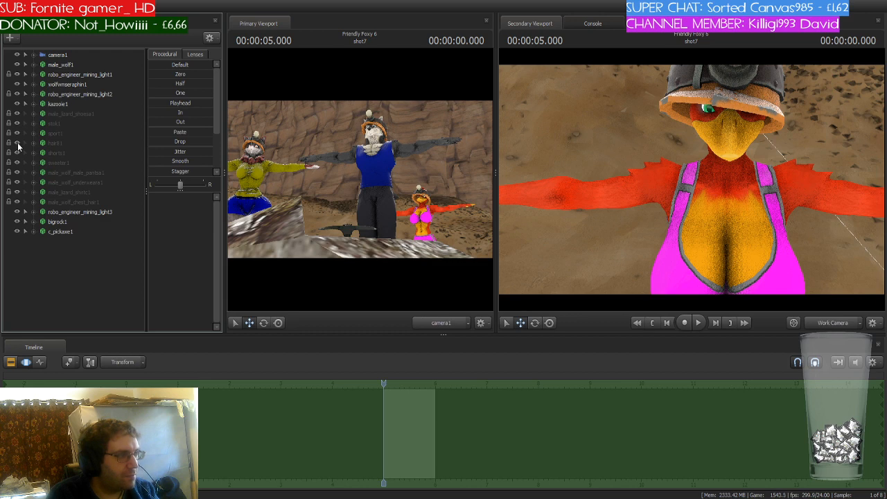
pyautogui.moveTo(692, 180)
pyautogui.mouseDown()
pyautogui.moveTo(690, 163)
pyautogui.moveTo(675, 156)
pyautogui.moveTo(648, 152)
pyautogui.moveTo(648, 167)
pyautogui.moveTo(632, 152)
pyautogui.moveTo(690, 179)
pyautogui.mouseUp()
pyautogui.press('w')
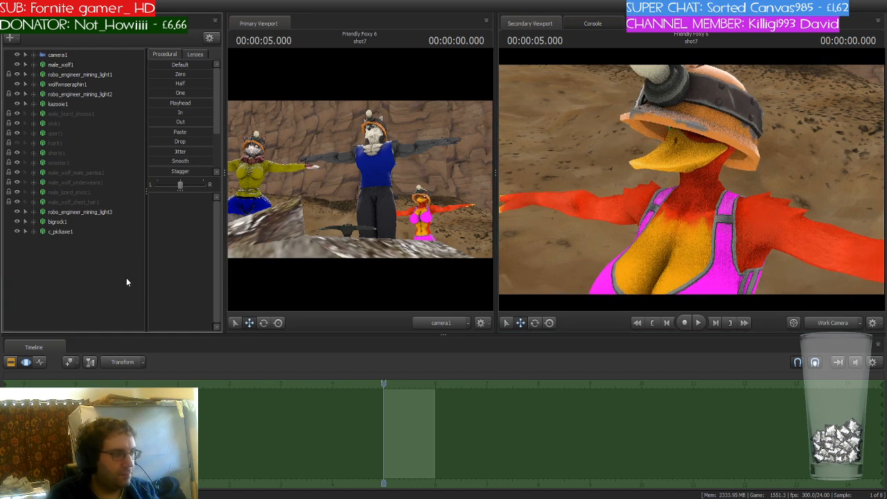
pyautogui.press('h')
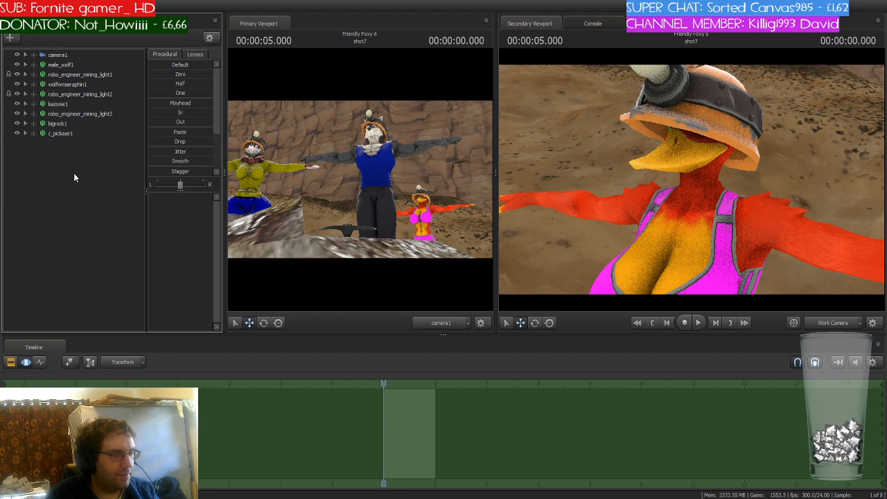
# - Slightly reduce robo_engineer_mining_light3's bip_head_scale so the helmet fits kazooie1's head
pyautogui.click(71, 115)
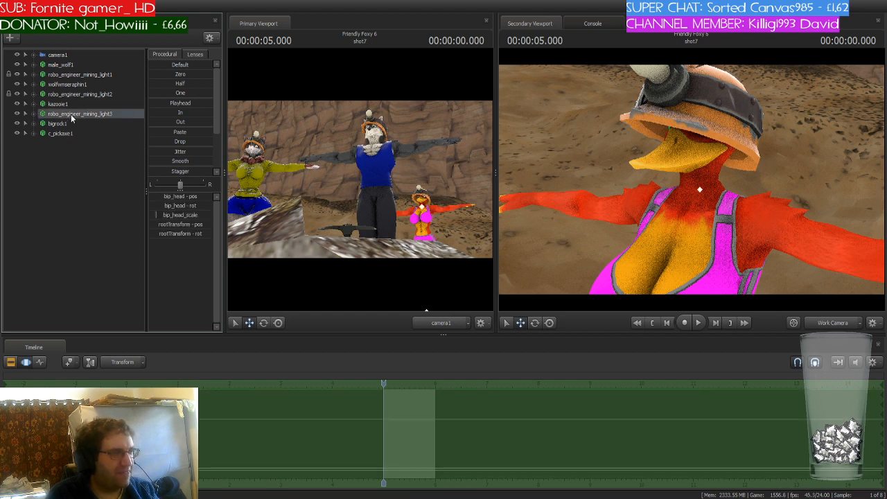
pyautogui.click(33, 113)
pyautogui.click(43, 124)
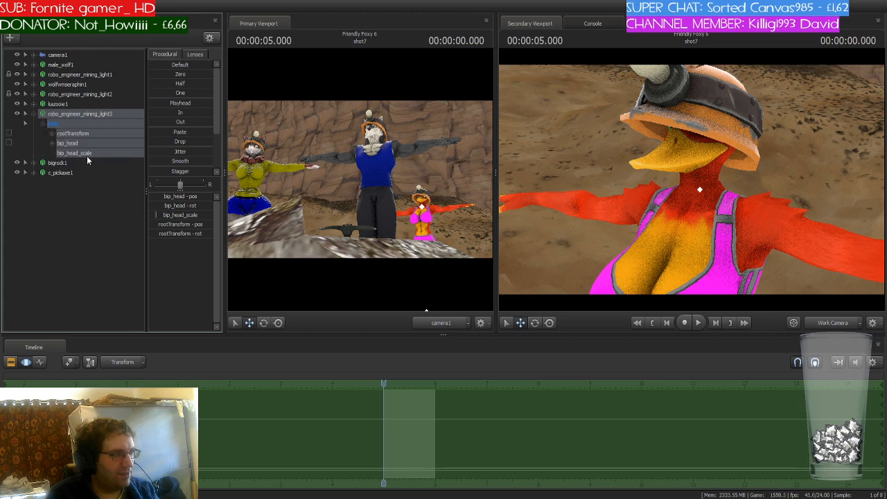
pyautogui.click(84, 154)
pyautogui.moveTo(158, 197); pyautogui.dragTo(155, 198)
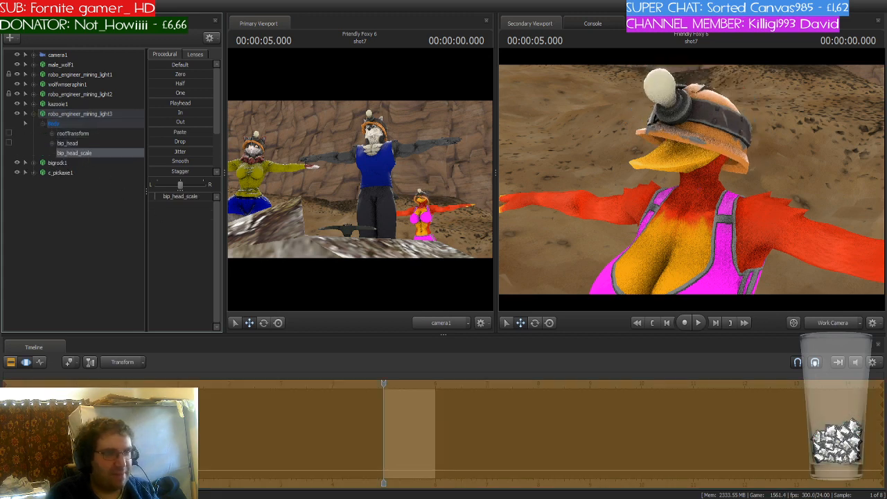
pyautogui.moveTo(665, 187); pyautogui.dragTo(676, 166)
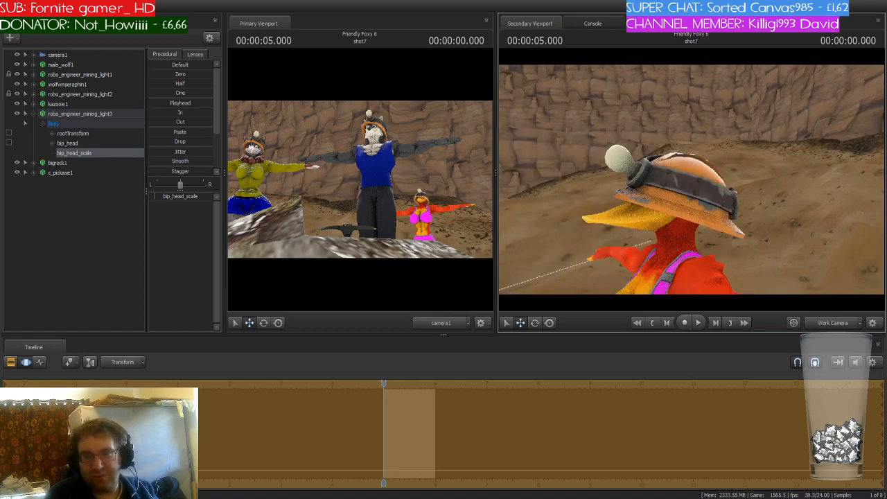
pyautogui.press('a')
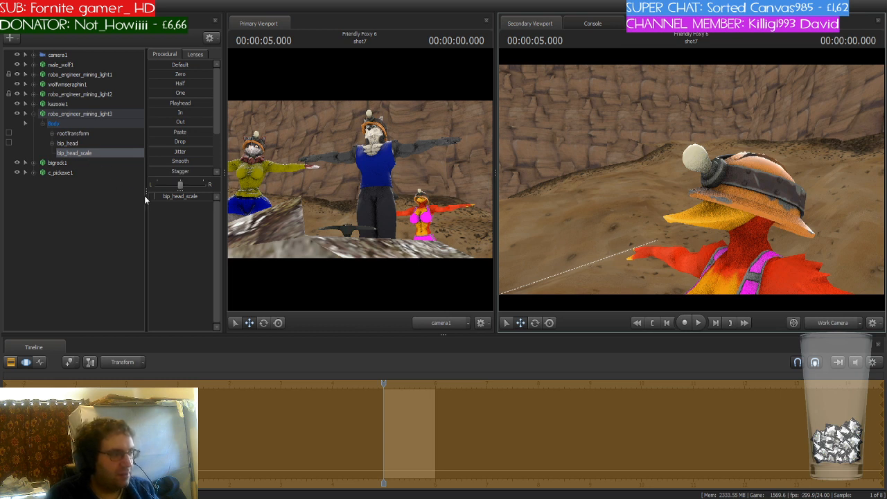
pyautogui.moveTo(155, 196); pyautogui.dragTo(154, 196)
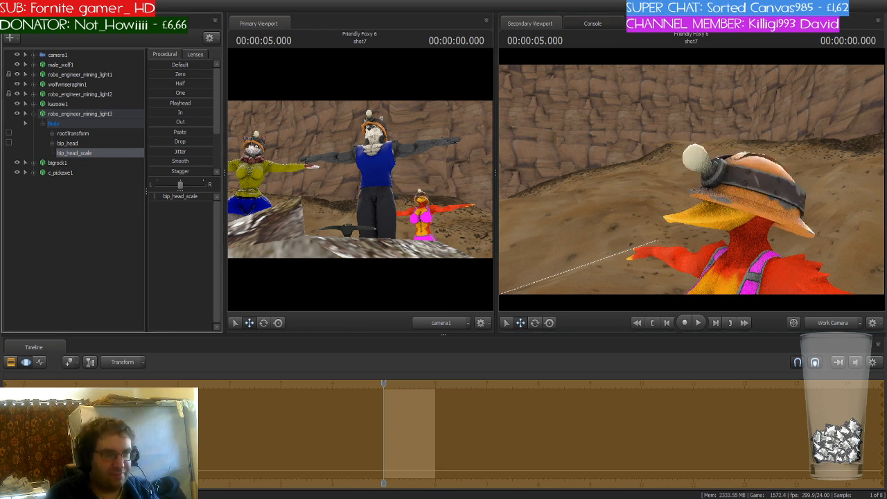
# - Select robo_engineer_mining_light3's bip_head and nudge the helmet down onto kazooie1's head
pyautogui.click(80, 143)
pyautogui.moveTo(753, 239); pyautogui.dragTo(735, 230)
pyautogui.press('e')
pyautogui.press('w')
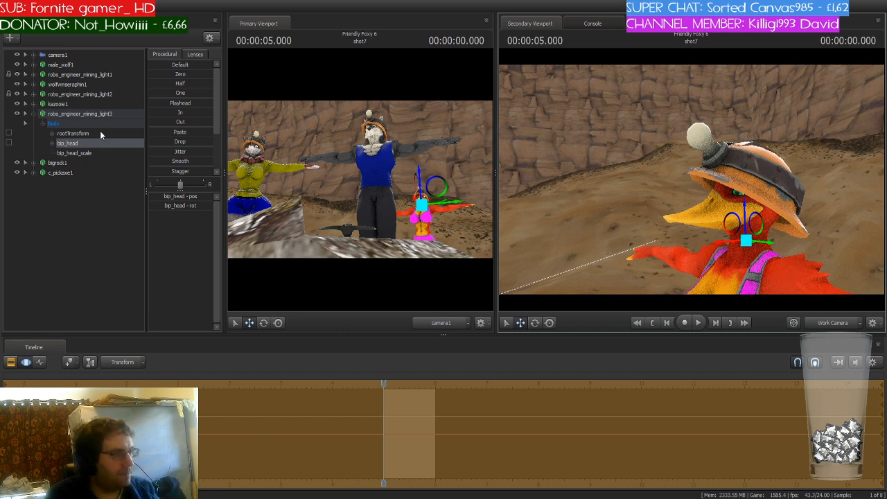
# - Lock robo_engineer_mining_light3's bip_head to kazooie1's ValveBiped.Bip01_Head1, then collapse both entries
pyautogui.click(34, 103)
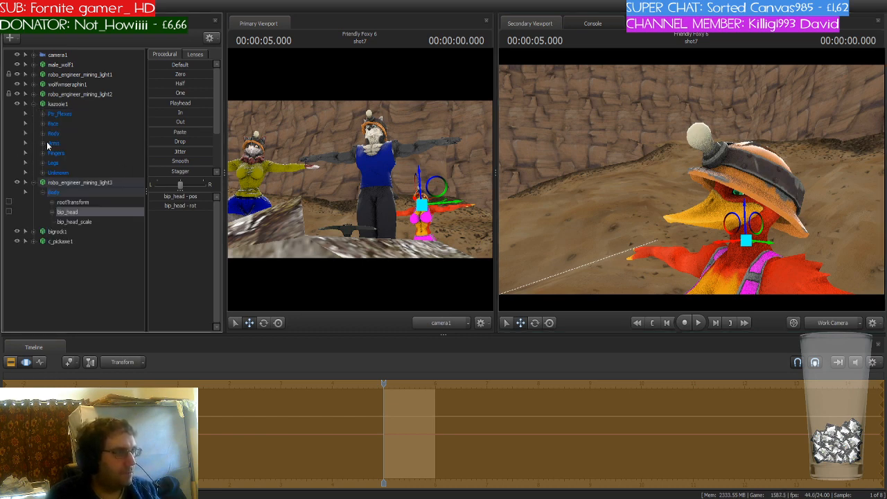
pyautogui.click(43, 134)
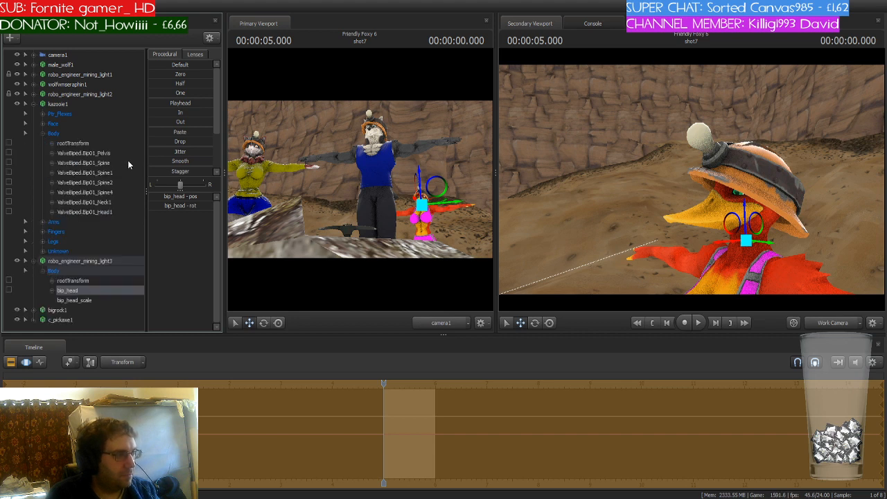
pyautogui.moveTo(72, 143); pyautogui.dragTo(72, 292)
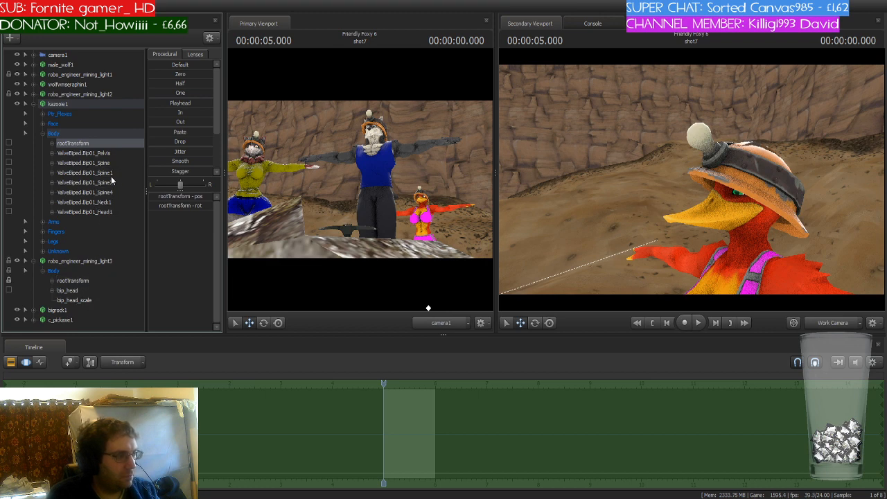
pyautogui.moveTo(104, 212); pyautogui.dragTo(86, 291)
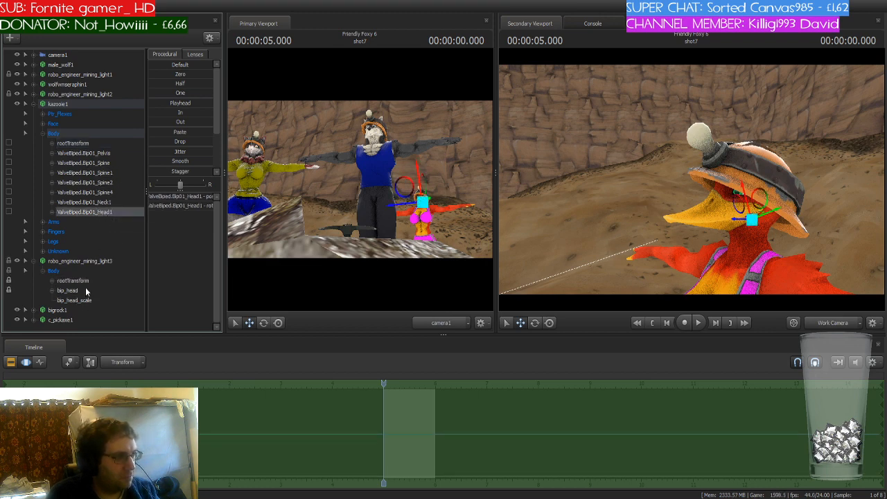
pyautogui.click(32, 105)
pyautogui.click(32, 115)
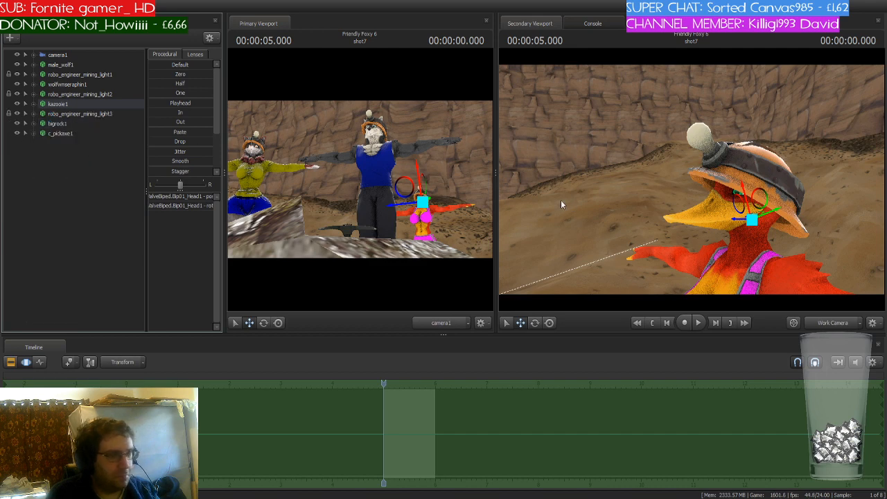
# - Select kazooie1 and move her across the canyon floor toward the other characters
pyautogui.click(632, 207)
pyautogui.press('s')
pyautogui.moveTo(632, 206); pyautogui.dragTo(612, 223)
pyautogui.press('s')
pyautogui.press('a')
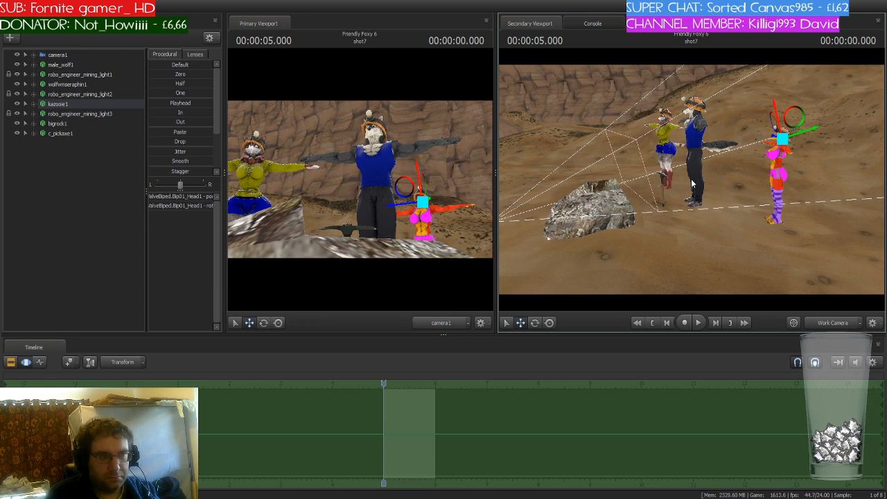
pyautogui.moveTo(691, 181); pyautogui.dragTo(691, 181)
pyautogui.press('w')
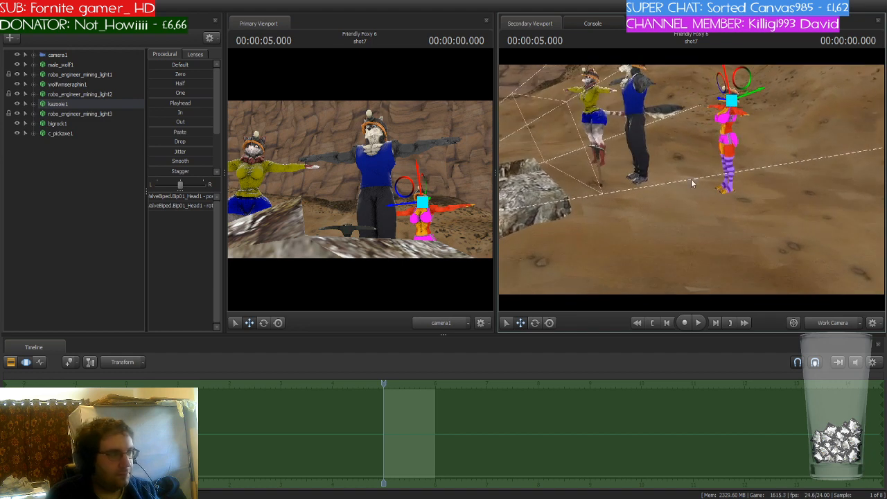
pyautogui.press('ctrl')
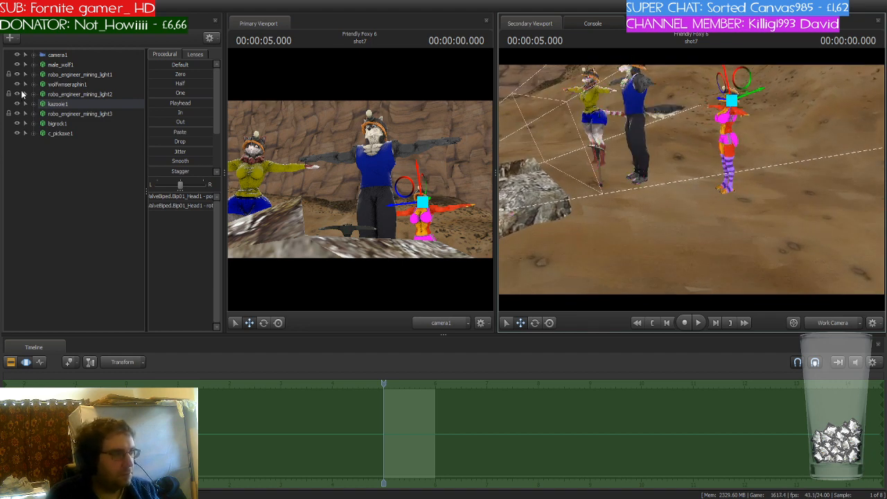
pyautogui.click(25, 74)
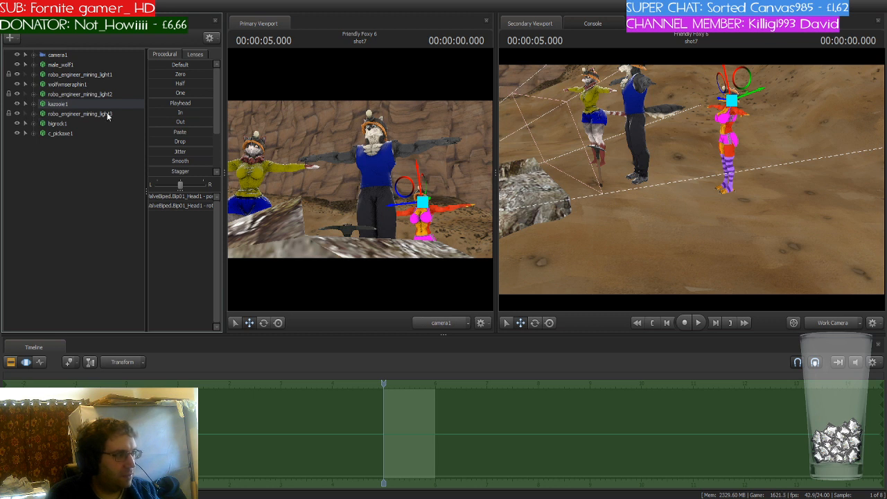
pyautogui.click(85, 104)
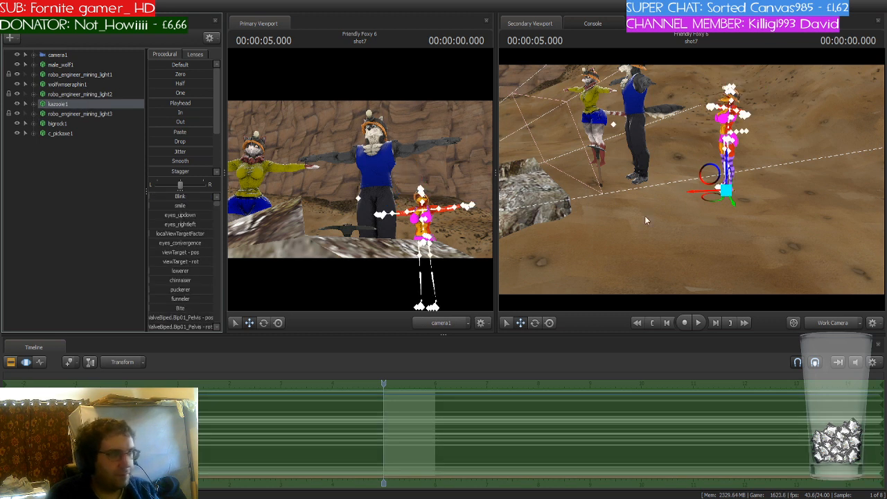
pyautogui.moveTo(703, 200); pyautogui.dragTo(614, 230)
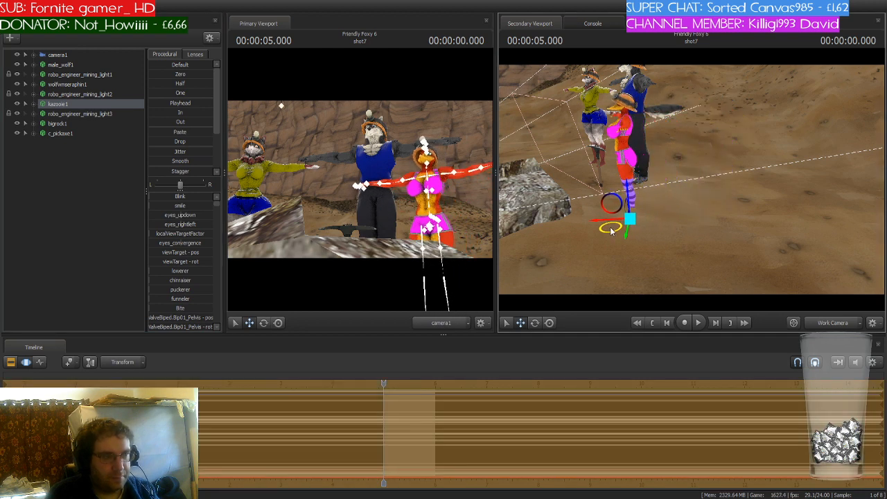
pyautogui.moveTo(676, 195); pyautogui.dragTo(682, 193)
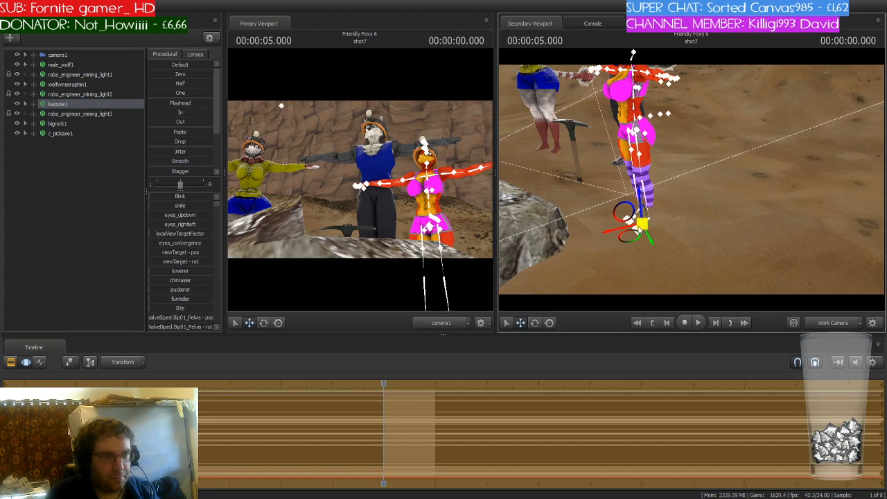
pyautogui.moveTo(642, 223); pyautogui.dragTo(628, 226)
pyautogui.moveTo(690, 186); pyautogui.dragTo(649, 178)
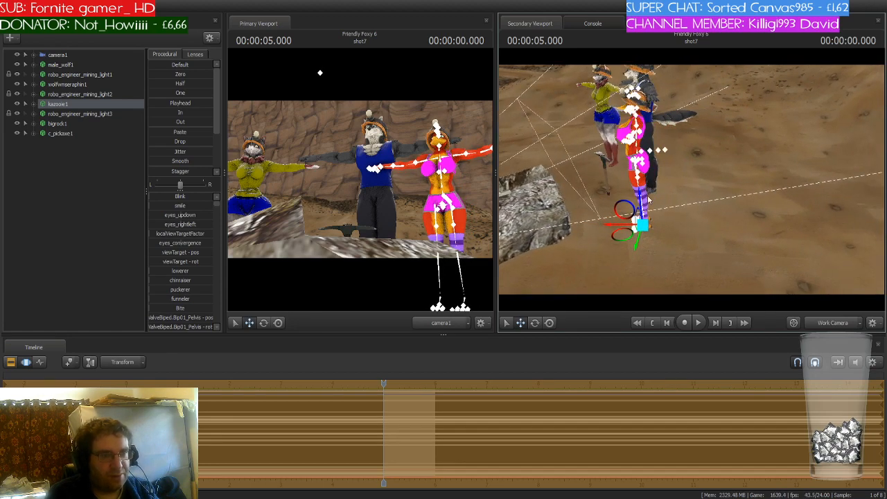
pyautogui.click(645, 231)
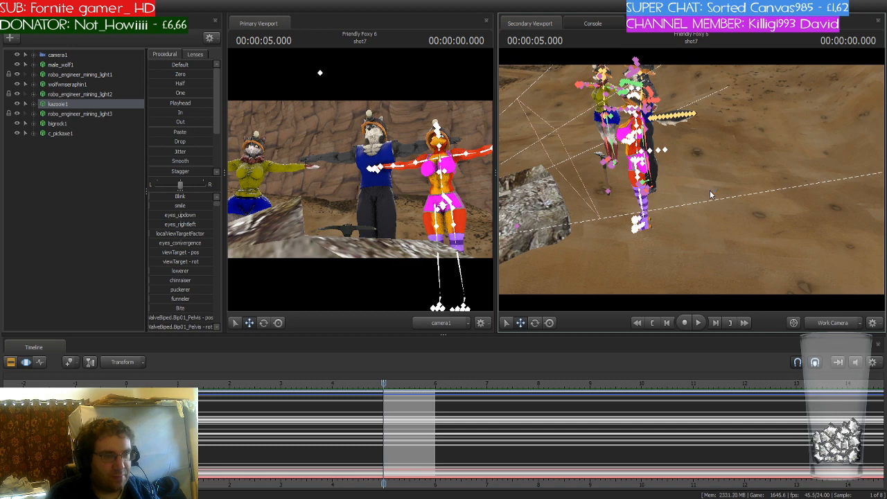
pyautogui.hotkey('ctrl', 'z')
pyautogui.press('space')
pyautogui.hotkey('ctrl', 'z')
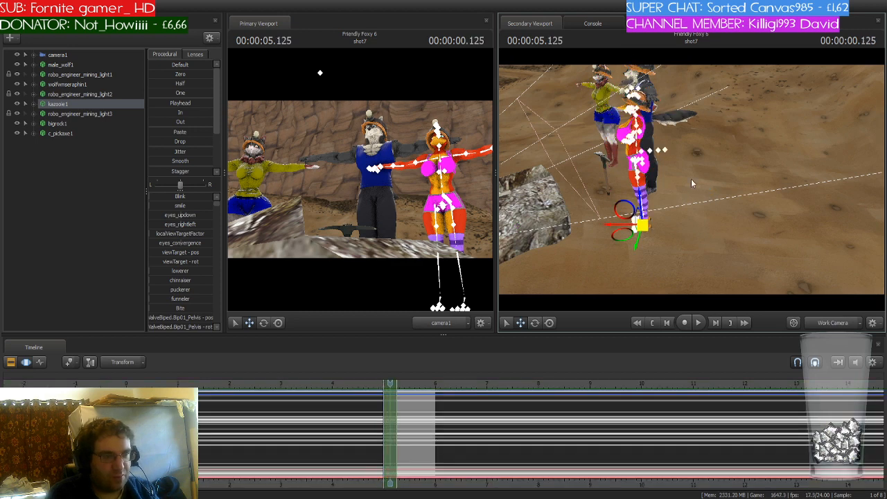
pyautogui.hotkey('ctrl', 'a')
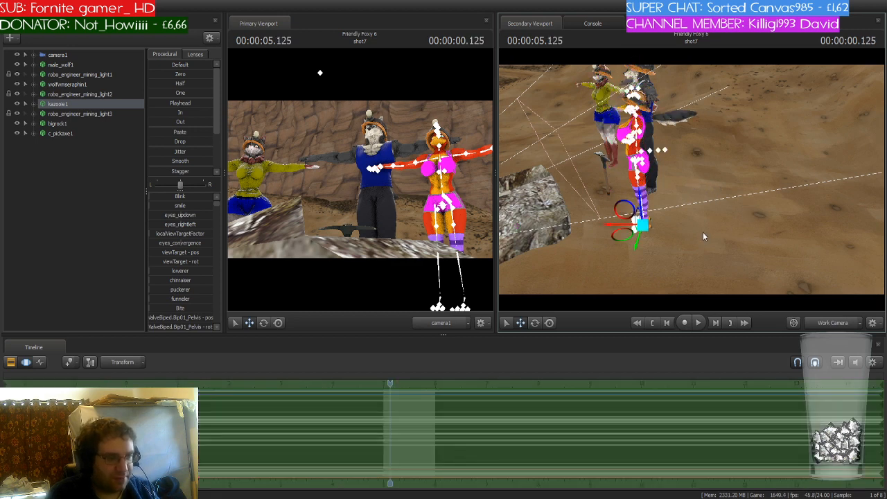
pyautogui.hotkey('ctrl', 'z')
# - Move kazooie1 up to stand on the wolf's right behind the rock
pyautogui.moveTo(642, 225); pyautogui.dragTo(679, 146)
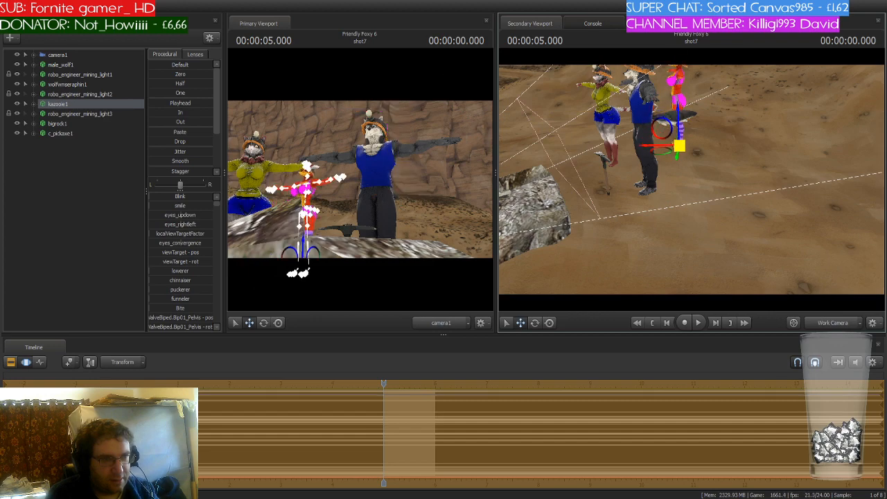
pyautogui.moveTo(693, 181)
pyautogui.mouseDown()
pyautogui.moveTo(692, 212)
pyautogui.moveTo(697, 188)
pyautogui.mouseUp()
pyautogui.press('w')
pyautogui.press('space')
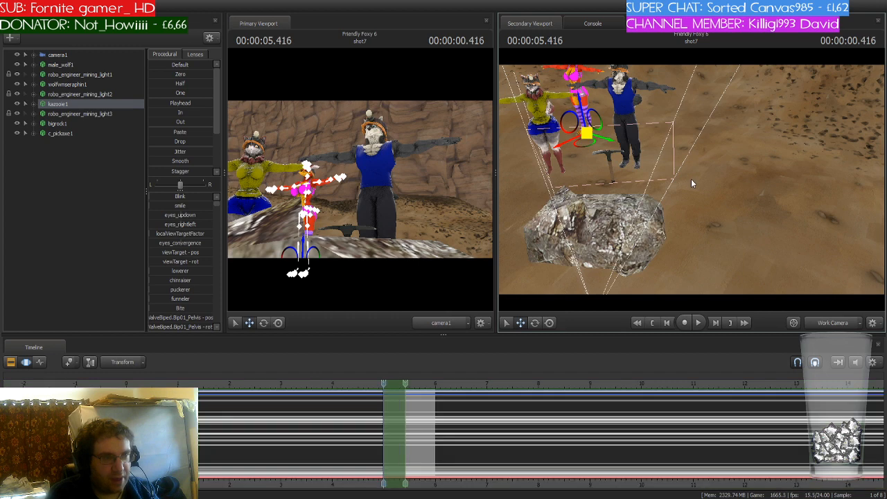
pyautogui.press('space')
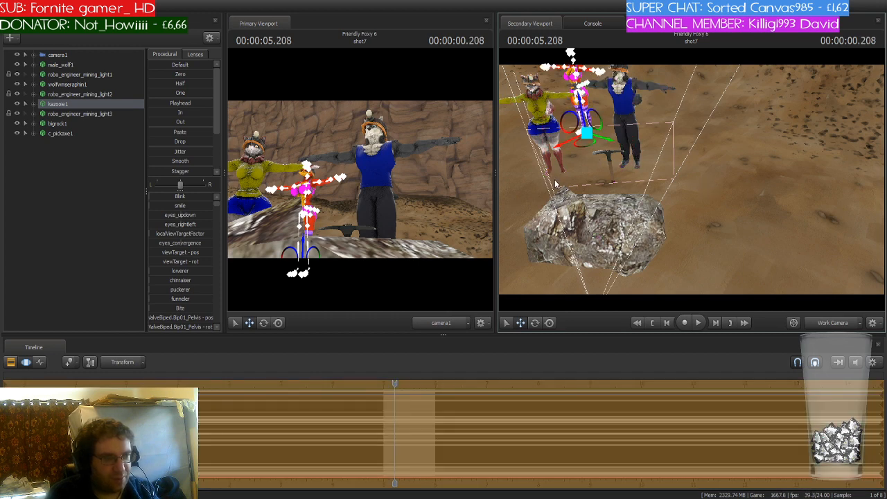
pyautogui.moveTo(618, 146); pyautogui.dragTo(692, 182)
pyautogui.press('w')
pyautogui.press('s')
pyautogui.moveTo(690, 219); pyautogui.dragTo(699, 218)
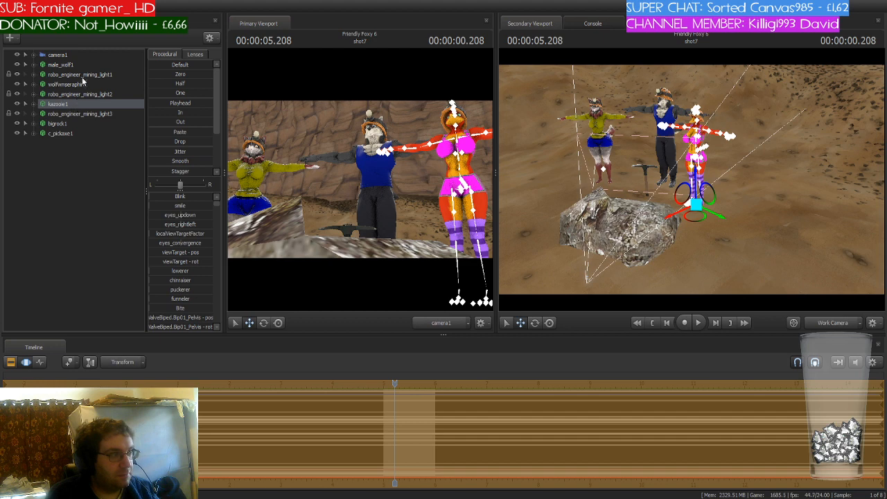
# - Select bigrock1 and raise it slightly
pyautogui.click(68, 125)
pyautogui.moveTo(621, 216); pyautogui.dragTo(620, 189)
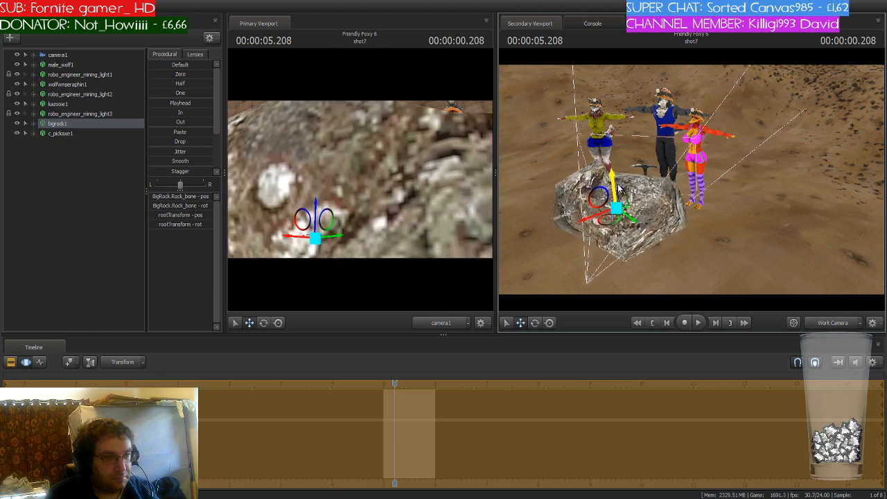
# - Select camera1 and reposition it so the shot frames the three characters behind the rock
pyautogui.click(59, 55)
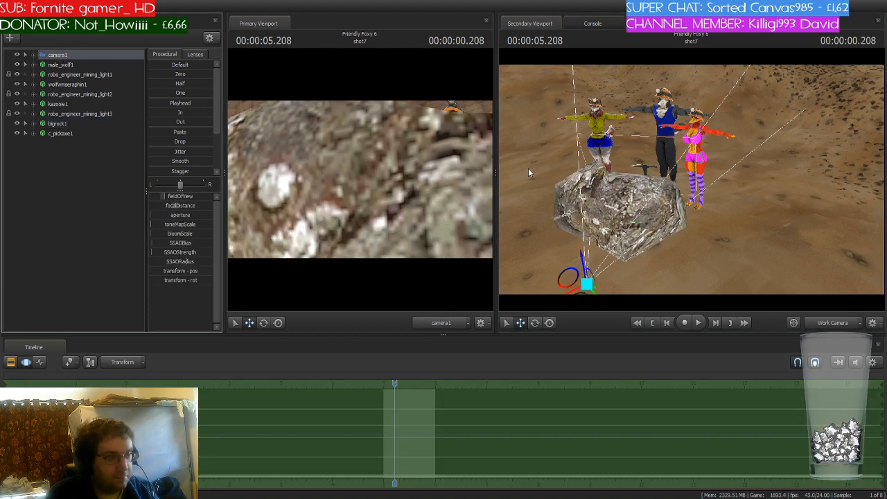
pyautogui.moveTo(529, 169); pyautogui.dragTo(532, 177)
pyautogui.moveTo(416, 181); pyautogui.dragTo(422, 162)
pyautogui.press('s')
pyautogui.press('z')
pyautogui.press('x')
pyautogui.press('w')
pyautogui.press('s')
pyautogui.press('w')
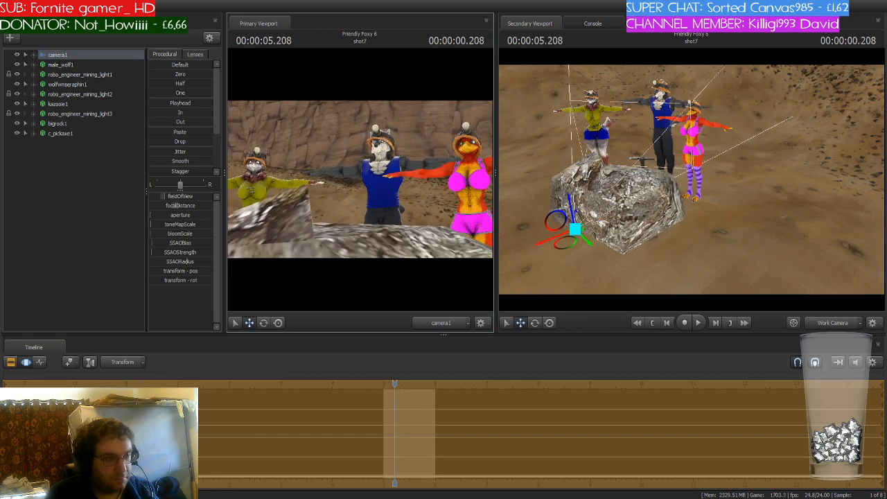
pyautogui.press('w')
pyautogui.moveTo(663, 245); pyautogui.dragTo(666, 249)
pyautogui.press('s')
# - Select male_wolf1 and move him forward toward the camera
pyautogui.keyDown('ctrl'); pyautogui.click(666, 178); pyautogui.keyUp('ctrl')
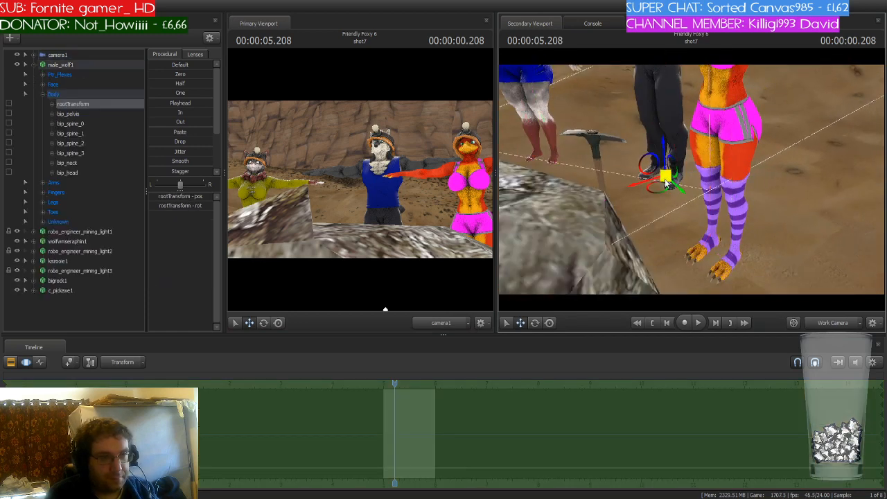
pyautogui.moveTo(661, 190); pyautogui.dragTo(596, 236)
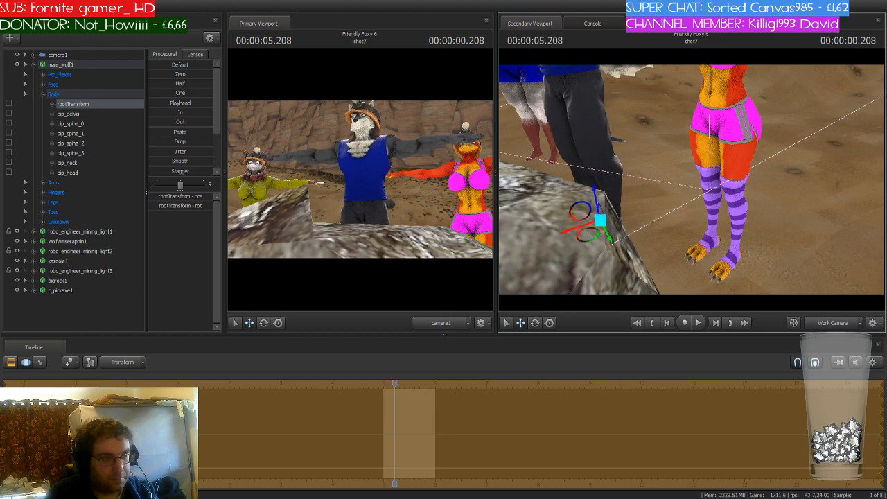
pyautogui.moveTo(692, 181)
pyautogui.mouseDown()
pyautogui.moveTo(683, 167)
pyautogui.moveTo(692, 182)
pyautogui.mouseUp()
pyautogui.press('s')
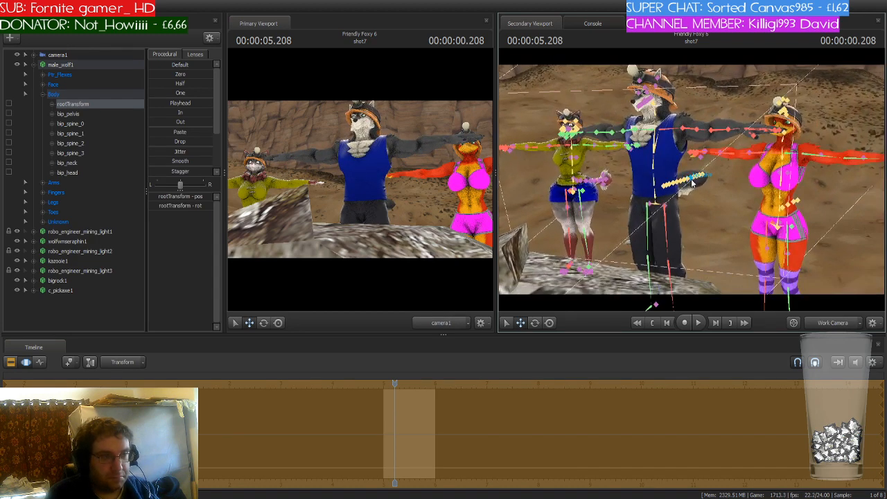
# - Try to rotate male_wolf1's pelvis and undo the change
pyautogui.click(654, 199)
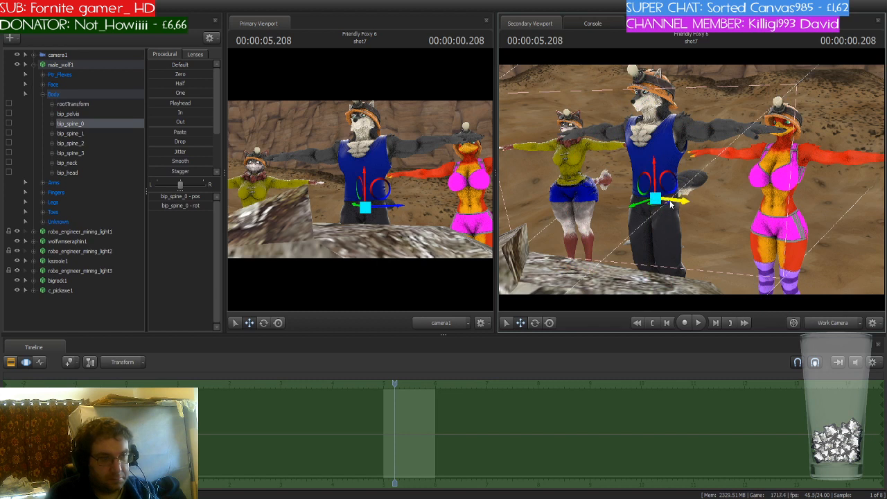
pyautogui.press('ctrl')
pyautogui.keyDown('ctrl'); pyautogui.click(656, 202); pyautogui.keyUp('ctrl')
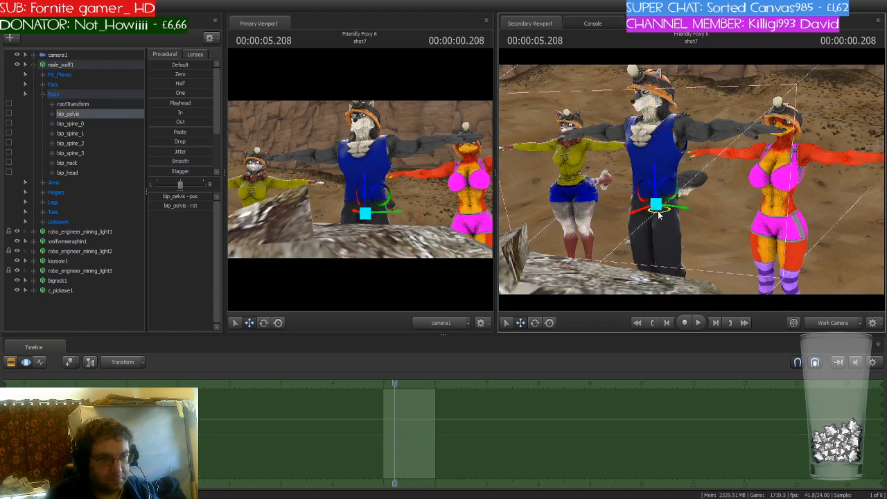
pyautogui.press('e')
pyautogui.moveTo(659, 214); pyautogui.dragTo(691, 179)
pyautogui.press('w')
pyautogui.hotkey('ctrl', 'z')
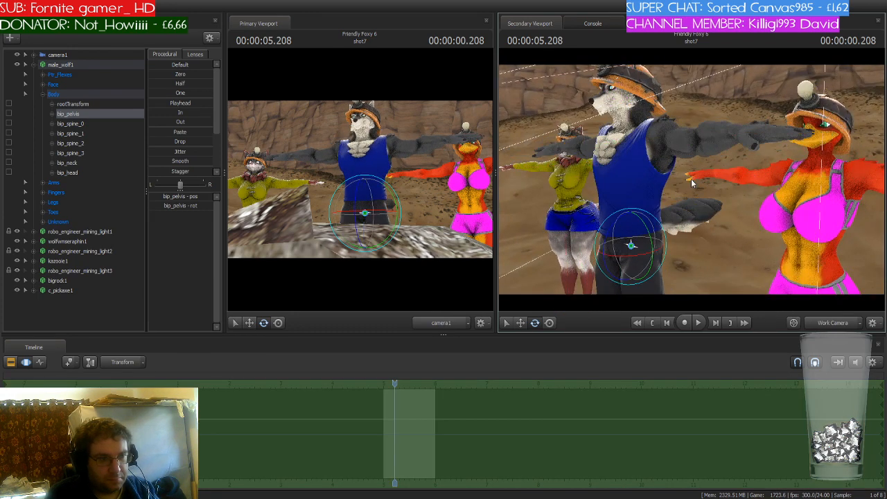
pyautogui.press('ctrl')
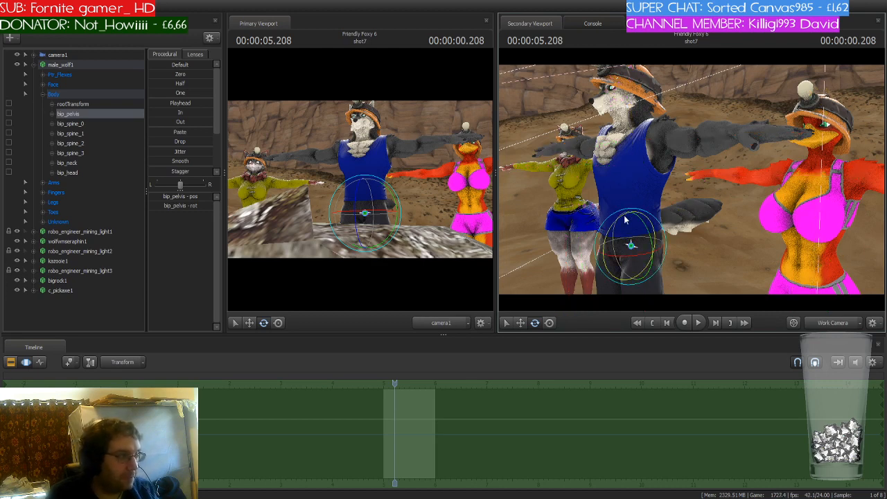
# - Select male_wolf1's tail bones bip_tail00 through bip_tail012 and rotate the tail upward
pyautogui.click(46, 222)
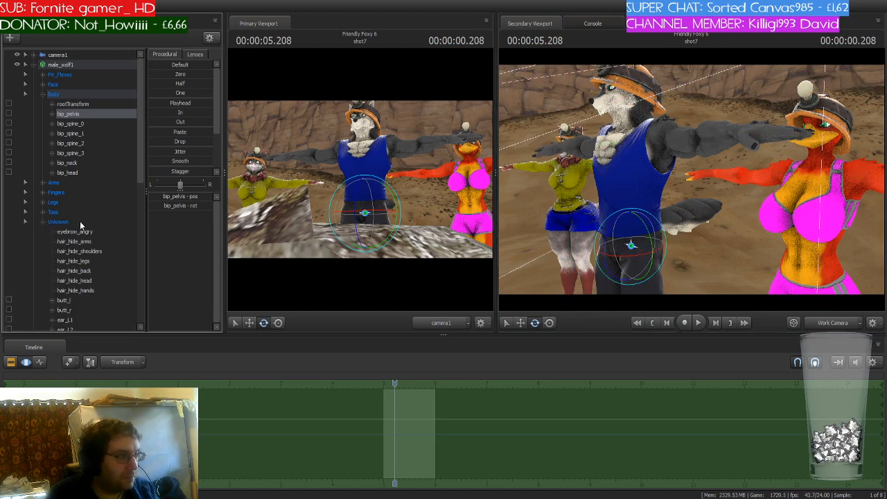
pyautogui.moveTo(137, 127); pyautogui.dragTo(137, 259)
pyautogui.click(88, 134)
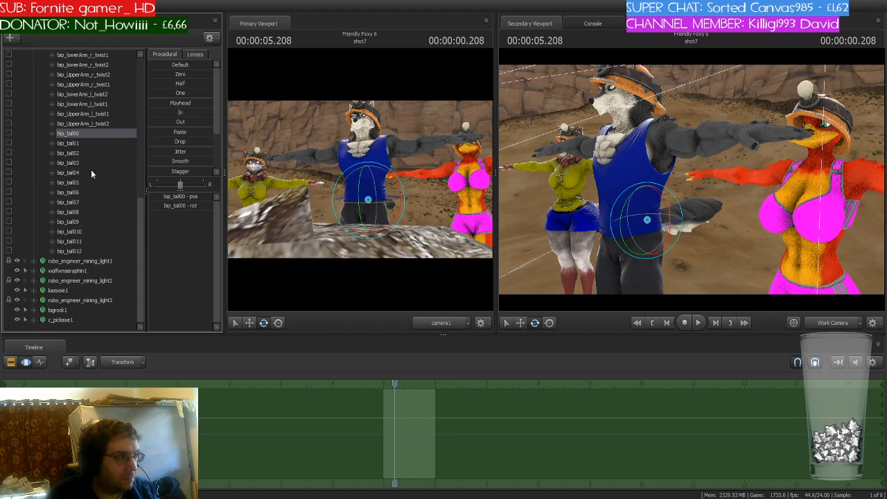
pyautogui.keyDown('shift'); pyautogui.click(84, 251); pyautogui.keyUp('shift')
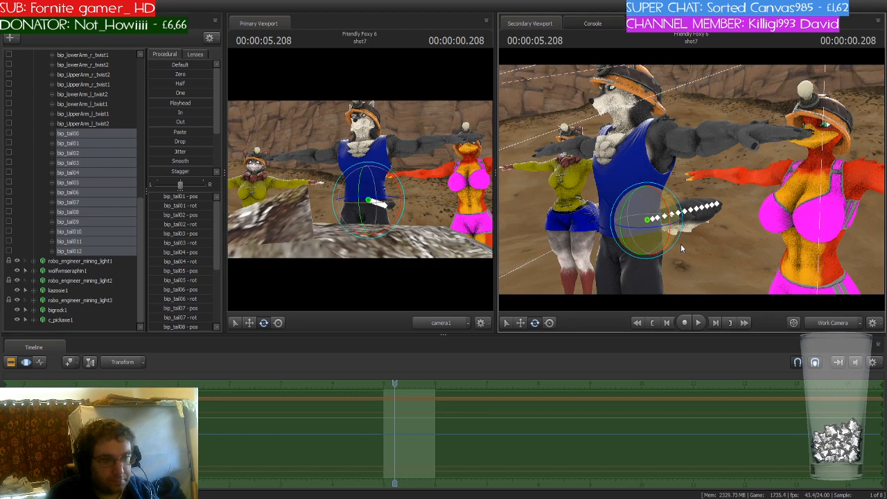
pyautogui.moveTo(675, 229); pyautogui.dragTo(627, 210)
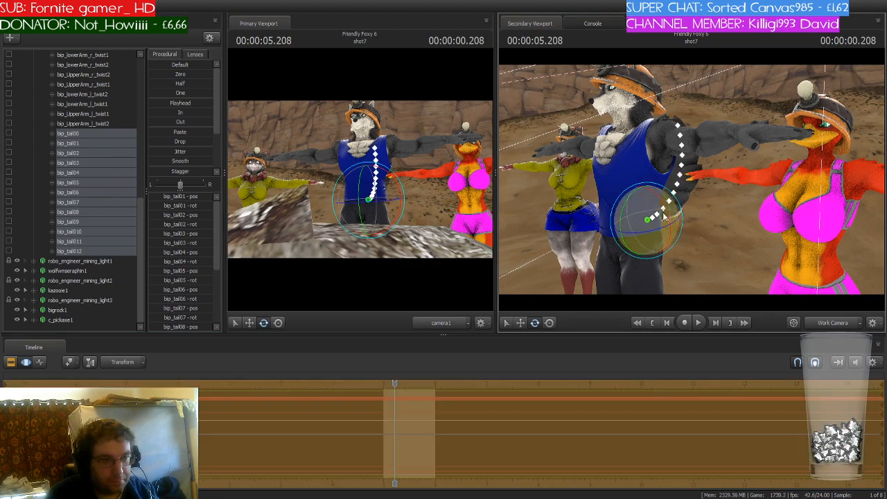
pyautogui.press('ctrl')
pyautogui.keyDown('ctrl'); pyautogui.click(648, 221); pyautogui.keyUp('ctrl')
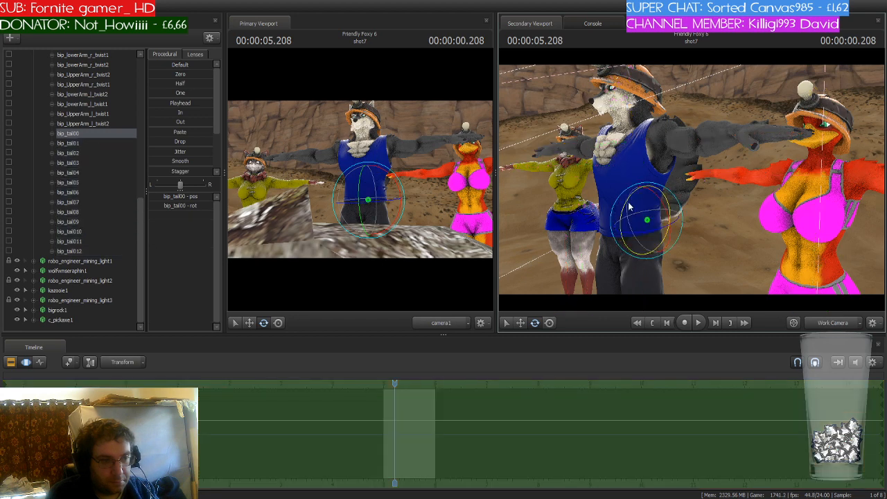
# - Raise male_wolf1's tail a little further and return the playhead to the shot's start
pyautogui.moveTo(627, 203); pyautogui.dragTo(655, 198)
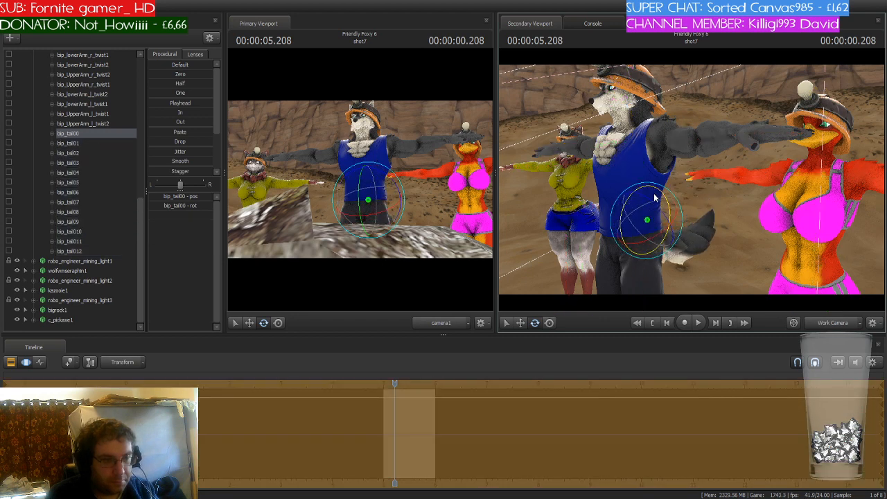
pyautogui.press('Up')
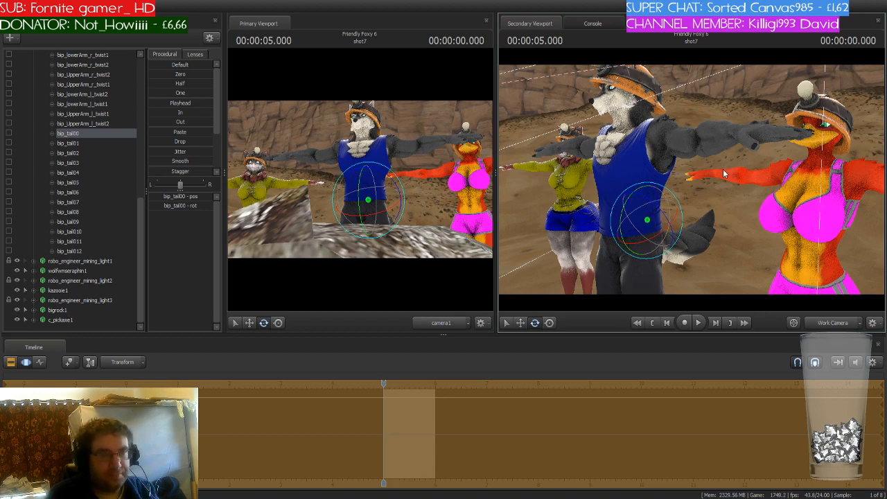
# - Select male_wolf1's right upper arm and rotate it down toward his side
pyautogui.press('a')
pyautogui.moveTo(723, 169); pyautogui.dragTo(759, 152)
pyautogui.press('a')
pyautogui.press('d')
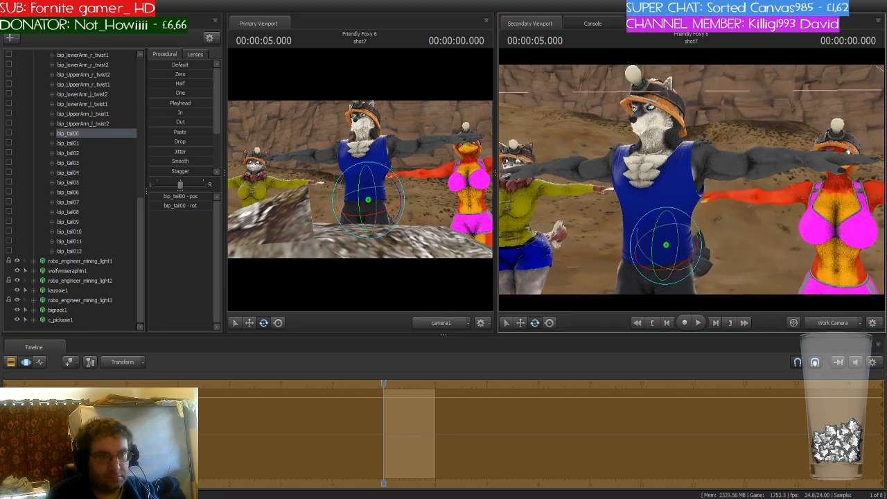
pyautogui.moveTo(696, 182)
pyautogui.mouseDown()
pyautogui.moveTo(700, 232)
pyautogui.moveTo(688, 175)
pyautogui.moveTo(696, 182)
pyautogui.moveTo(699, 175)
pyautogui.mouseUp()
pyautogui.press('w')
pyautogui.click(698, 182)
pyautogui.click(748, 199)
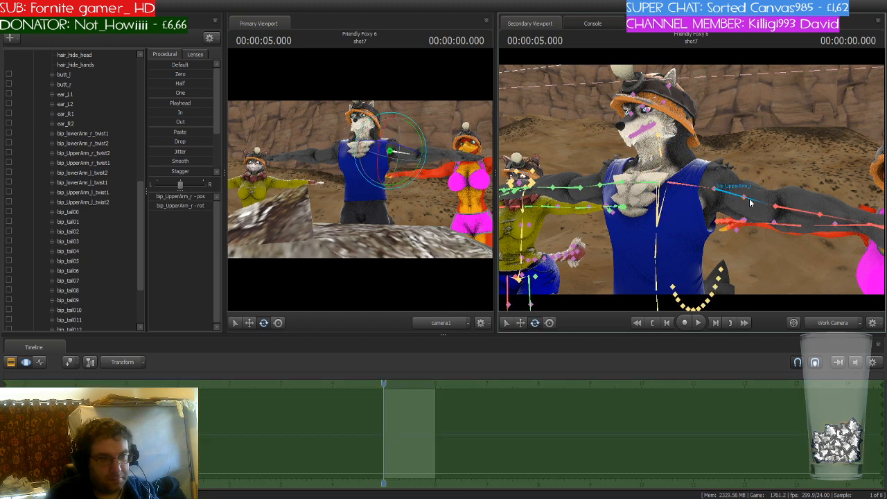
pyautogui.moveTo(743, 182); pyautogui.dragTo(738, 212)
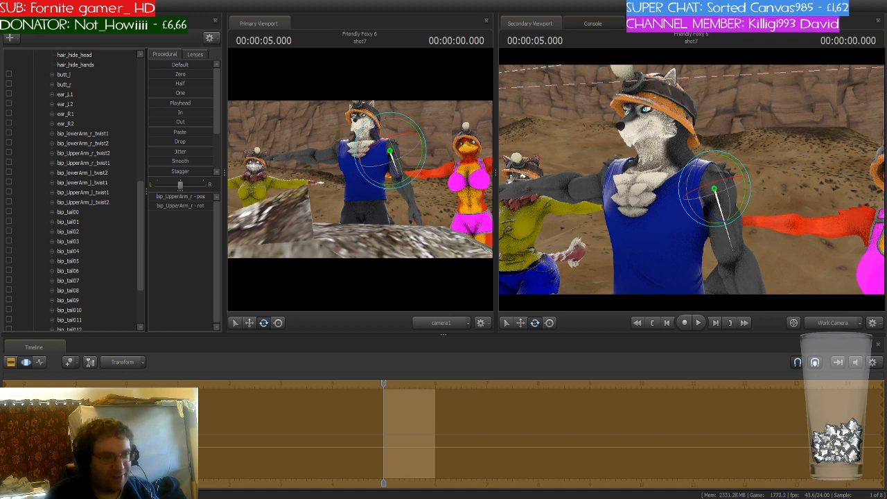
# - Lower male_wolf1's left collar and upper arm so the left arm hangs by his side
pyautogui.moveTo(730, 246); pyautogui.dragTo(790, 243)
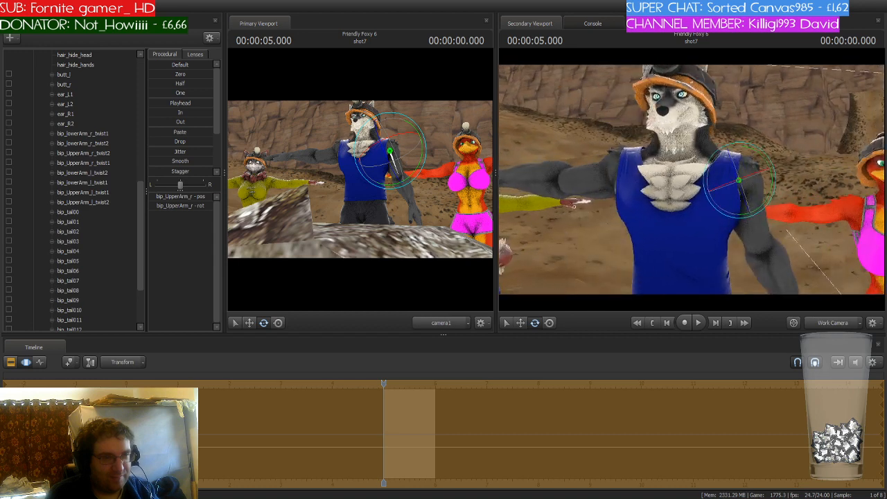
pyautogui.keyDown('ctrl'); pyautogui.click(650, 178); pyautogui.keyUp('ctrl')
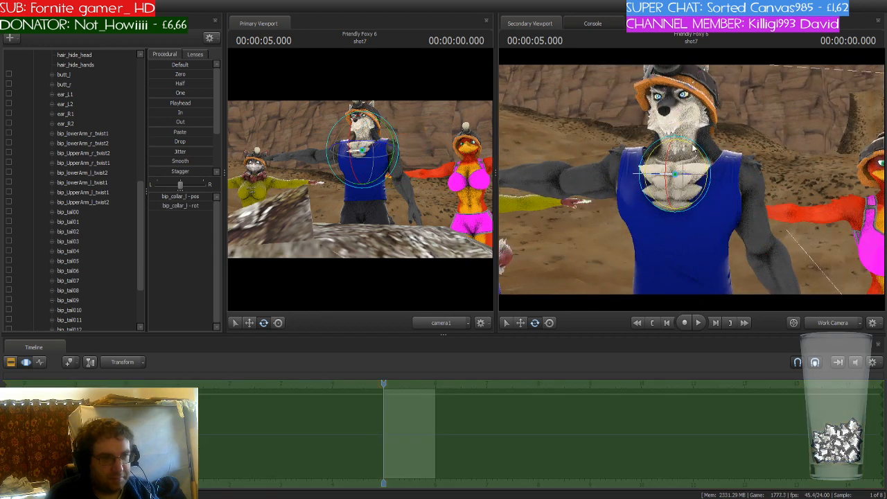
pyautogui.moveTo(694, 148); pyautogui.dragTo(687, 147)
pyautogui.moveTo(720, 194); pyautogui.dragTo(695, 207)
pyautogui.keyDown('ctrl'); pyautogui.click(644, 165); pyautogui.keyUp('ctrl')
pyautogui.moveTo(644, 167); pyautogui.dragTo(666, 189)
pyautogui.press('s')
pyautogui.press('w')
pyautogui.press('ctrl')
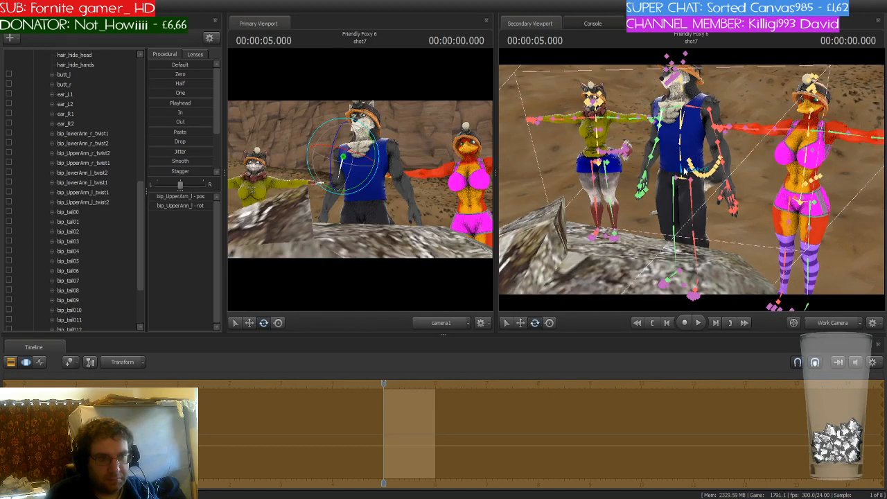
# - Select male_wolf1's pelvis and nudge its position slightly
pyautogui.keyDown('ctrl'); pyautogui.click(683, 171); pyautogui.keyUp('ctrl')
pyautogui.moveTo(669, 156); pyautogui.dragTo(664, 164)
pyautogui.press('w')
pyautogui.moveTo(761, 180); pyautogui.dragTo(758, 181)
pyautogui.press('ctrl')
pyautogui.keyDown('ctrl'); pyautogui.click(679, 179); pyautogui.keyUp('ctrl')
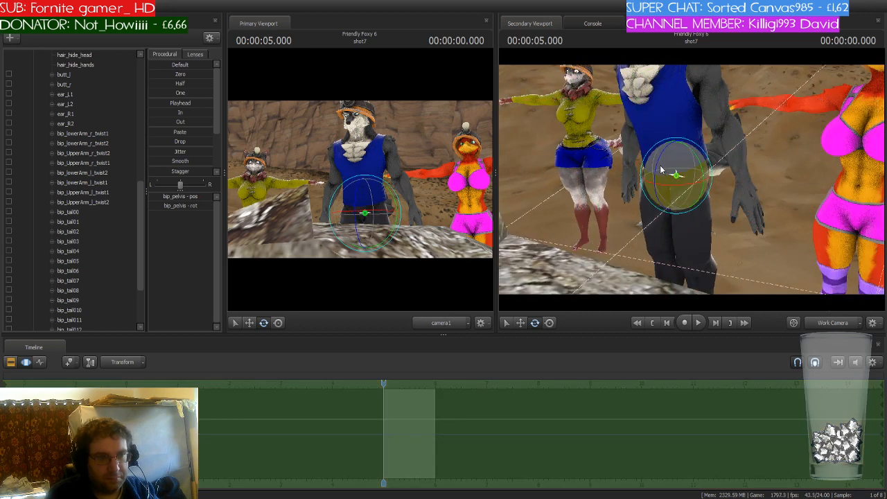
pyautogui.moveTo(660, 167); pyautogui.dragTo(659, 163)
pyautogui.press('ctrl')
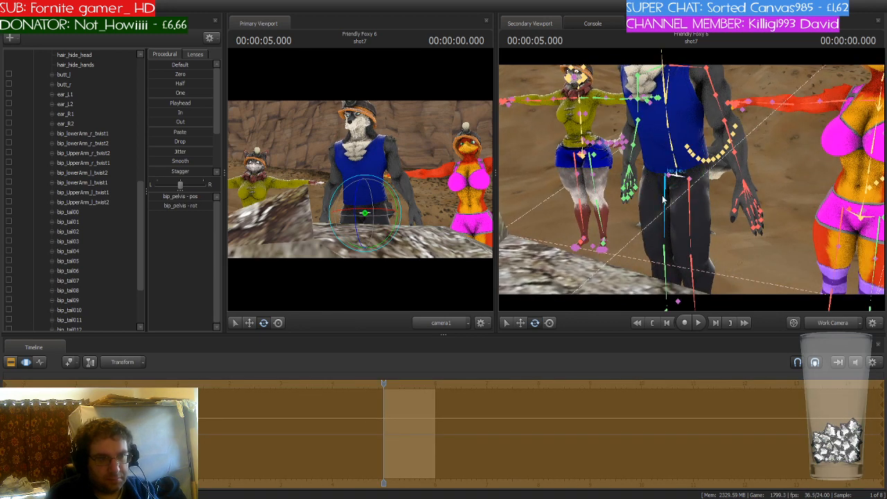
# - Adjust male_wolf1's left knee and try bending his right knee, undoing that right-knee change
pyautogui.keyDown('ctrl'); pyautogui.click(665, 174); pyautogui.keyUp('ctrl')
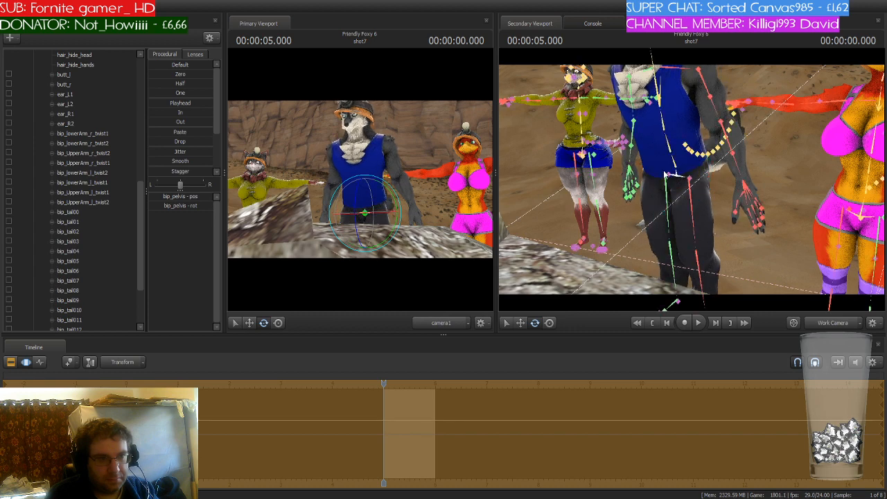
pyautogui.keyDown('ctrl'); pyautogui.click(653, 176); pyautogui.keyUp('ctrl')
pyautogui.moveTo(648, 170); pyautogui.dragTo(655, 158)
pyautogui.press('ctrl')
pyautogui.keyDown('ctrl'); pyautogui.click(645, 263); pyautogui.keyUp('ctrl')
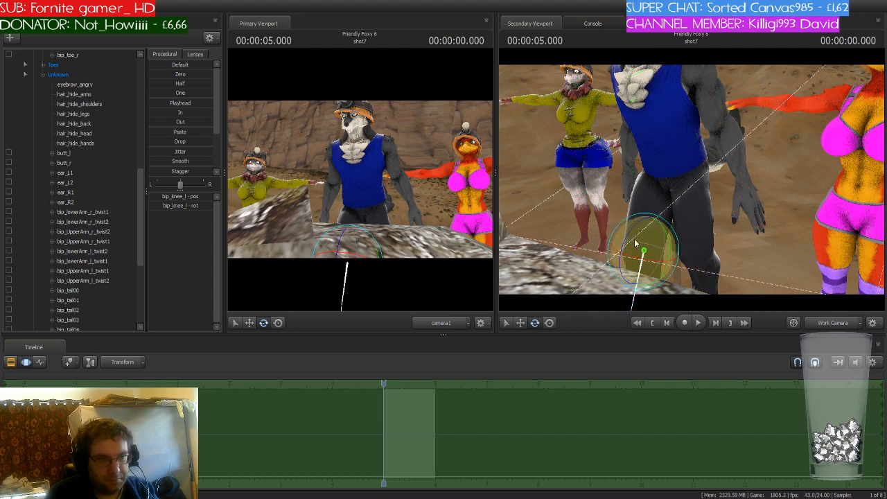
pyautogui.moveTo(635, 234); pyautogui.dragTo(628, 240)
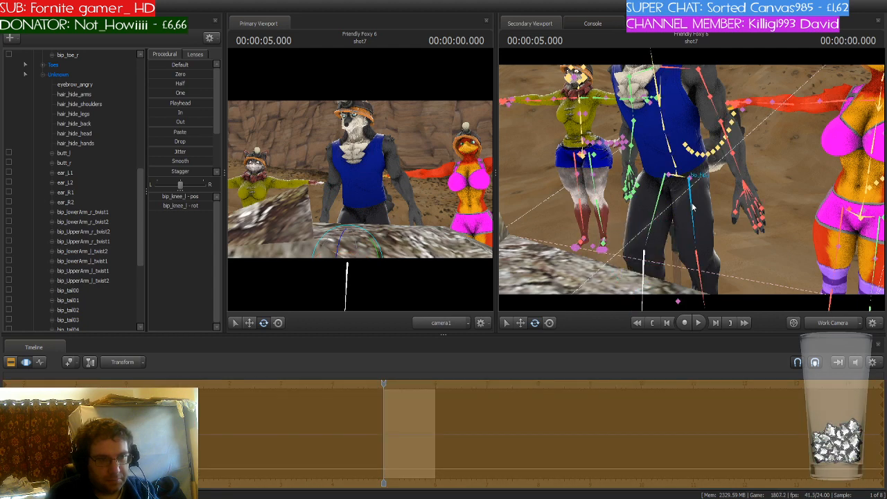
pyautogui.keyDown('ctrl'); pyautogui.click(683, 182); pyautogui.keyUp('ctrl')
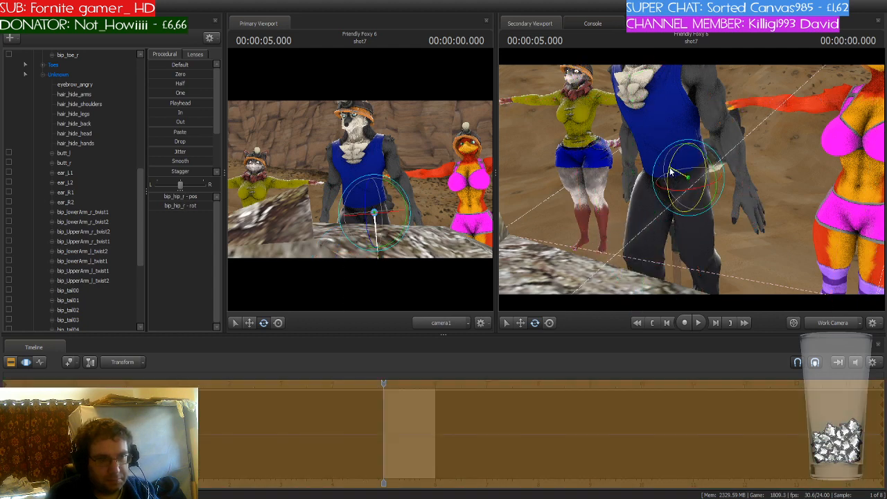
pyautogui.keyDown('ctrl'); pyautogui.click(686, 251); pyautogui.keyUp('ctrl')
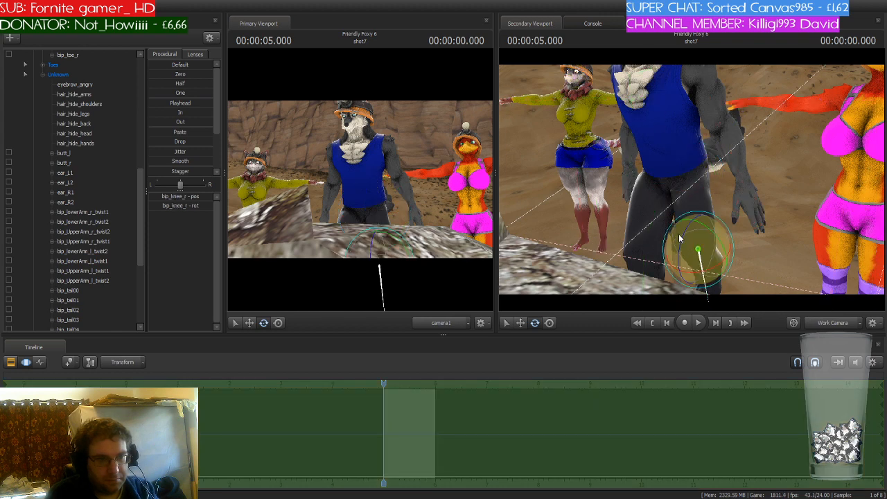
pyautogui.moveTo(679, 238); pyautogui.dragTo(713, 251)
pyautogui.hotkey('ctrl', 'z')
pyautogui.press('a')
pyautogui.press('s')
# - Select c_pickaxe1 with its rootTransform and weapon_bone and move it up to male_wolf1's right hand
pyautogui.moveTo(142, 182); pyautogui.dragTo(142, 57)
pyautogui.click(31, 66)
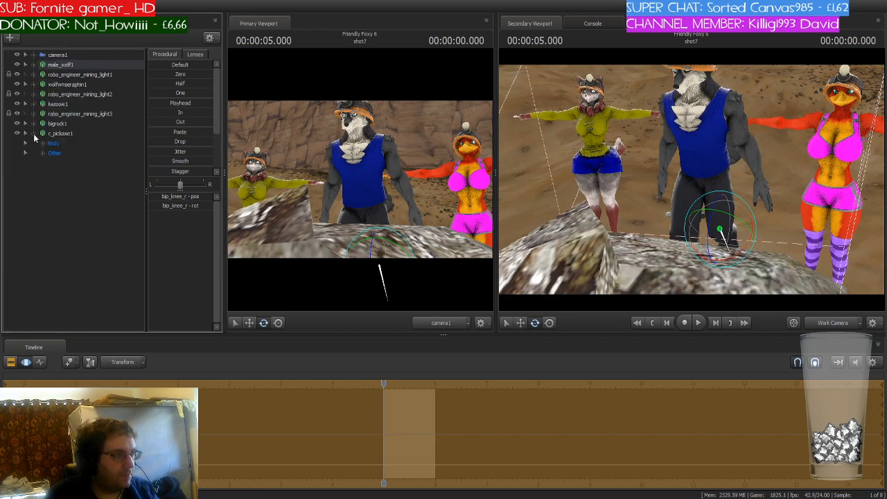
pyautogui.click(41, 143)
pyautogui.click(42, 164)
pyautogui.click(67, 172)
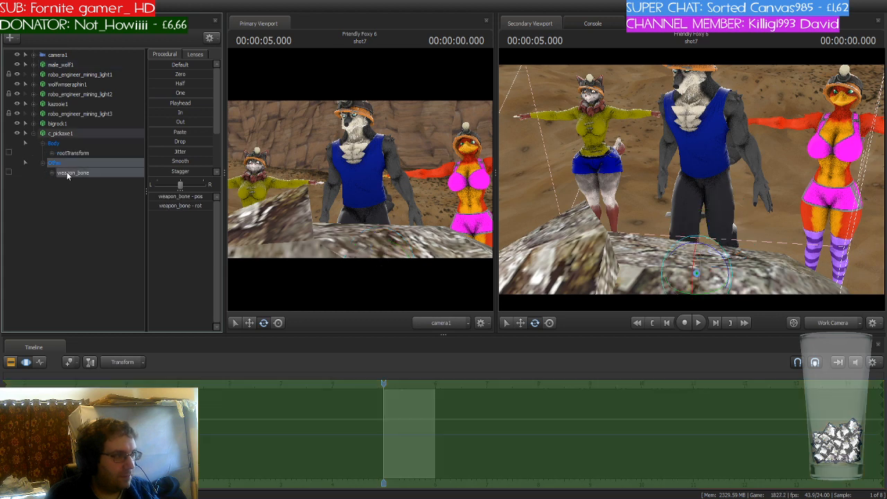
pyautogui.click(103, 133)
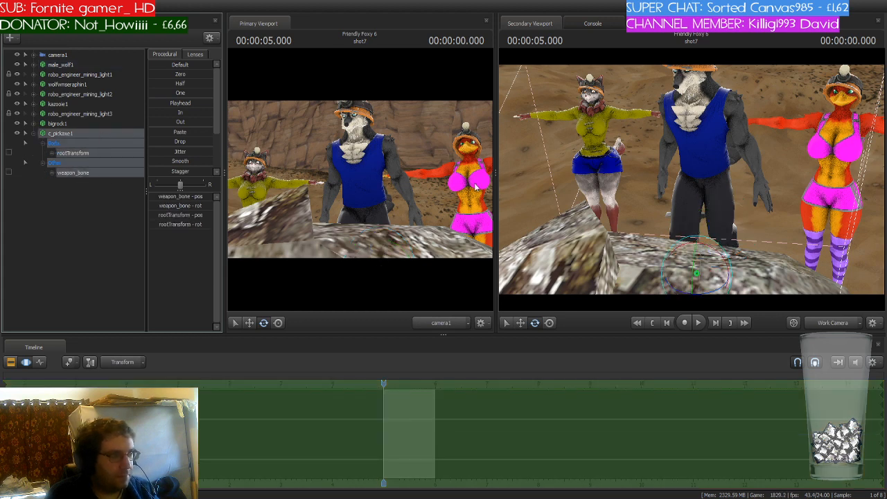
pyautogui.moveTo(695, 253); pyautogui.dragTo(656, 189)
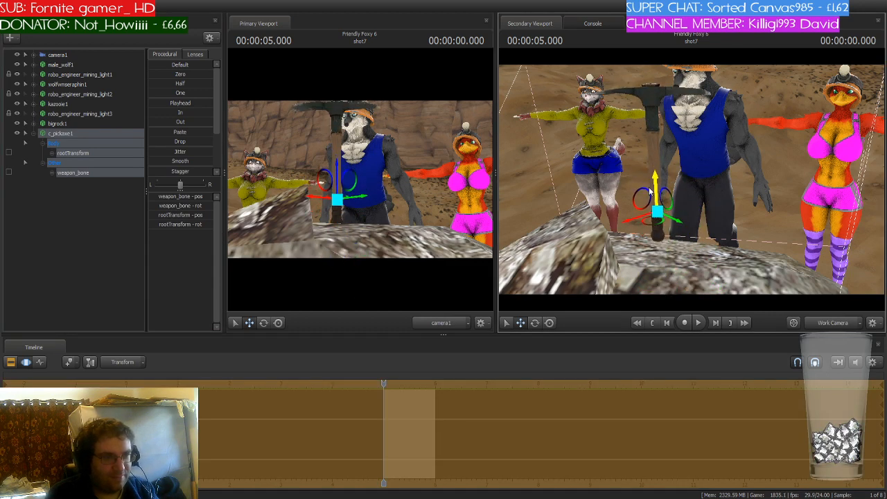
pyautogui.moveTo(708, 197)
pyautogui.mouseDown()
pyautogui.moveTo(735, 185)
pyautogui.moveTo(712, 198)
pyautogui.mouseUp()
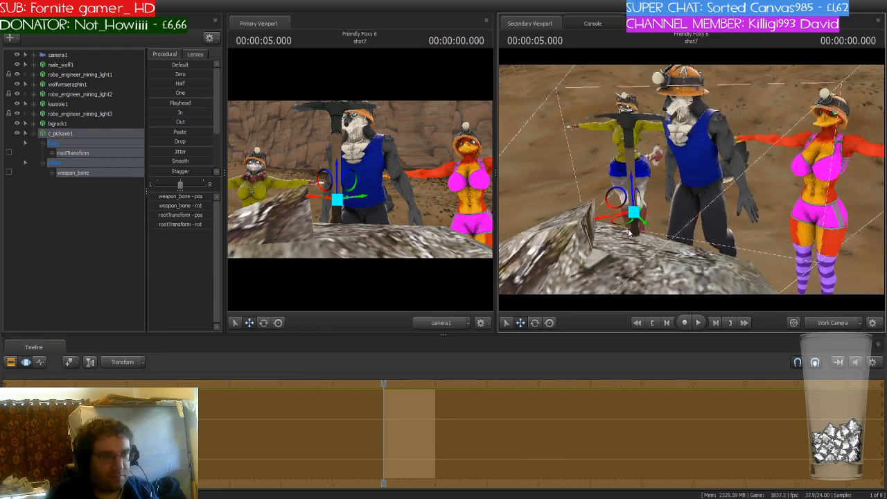
pyautogui.moveTo(622, 228); pyautogui.dragTo(679, 202)
# - Rotate and reposition the pickaxe so its handle sits in male_wolf1's hand
pyautogui.press('e')
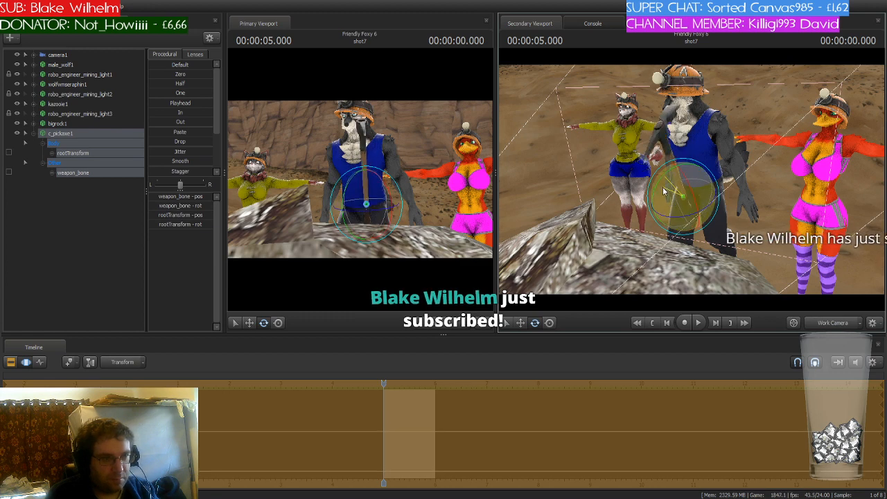
pyautogui.moveTo(665, 176); pyautogui.dragTo(662, 196)
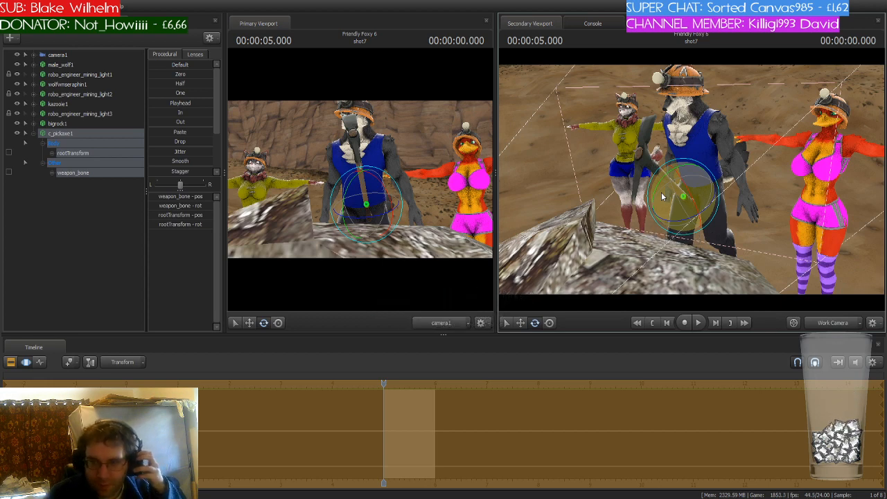
pyautogui.press('w')
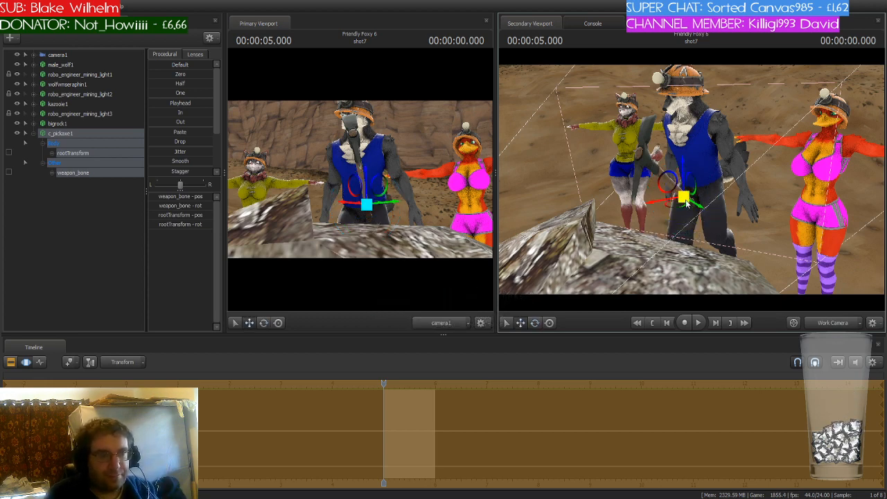
pyautogui.moveTo(684, 207); pyautogui.dragTo(664, 216)
pyautogui.moveTo(667, 181)
pyautogui.mouseDown()
pyautogui.moveTo(668, 213)
pyautogui.moveTo(667, 198)
pyautogui.mouseUp()
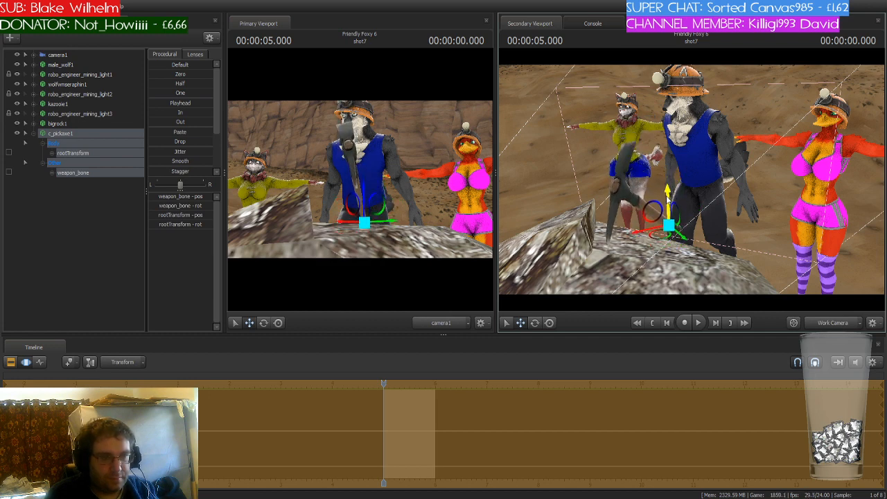
pyautogui.moveTo(662, 234)
pyautogui.mouseDown()
pyautogui.moveTo(670, 191)
pyautogui.moveTo(659, 228)
pyautogui.mouseUp()
pyautogui.press('e')
pyautogui.press('w')
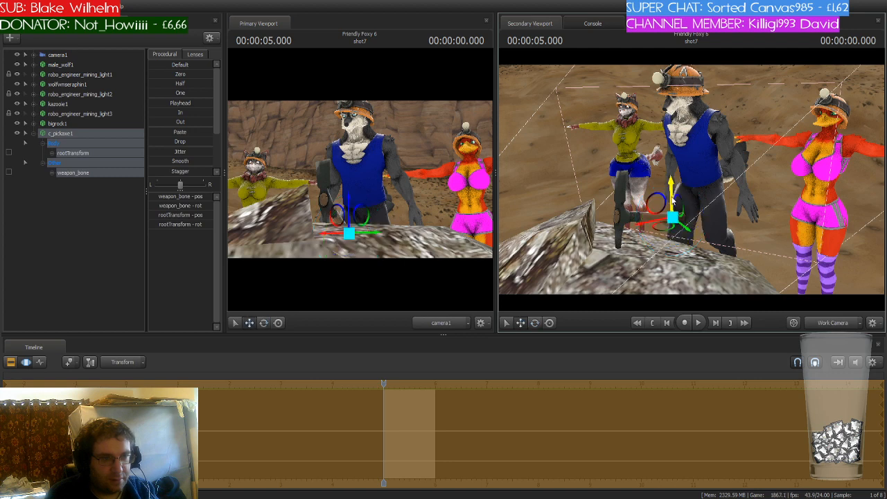
pyautogui.moveTo(670, 194); pyautogui.dragTo(670, 177)
pyautogui.moveTo(653, 184); pyautogui.dragTo(651, 203)
pyautogui.press('w')
pyautogui.moveTo(692, 180)
pyautogui.mouseDown()
pyautogui.moveTo(716, 142)
pyautogui.moveTo(692, 182)
pyautogui.mouseUp()
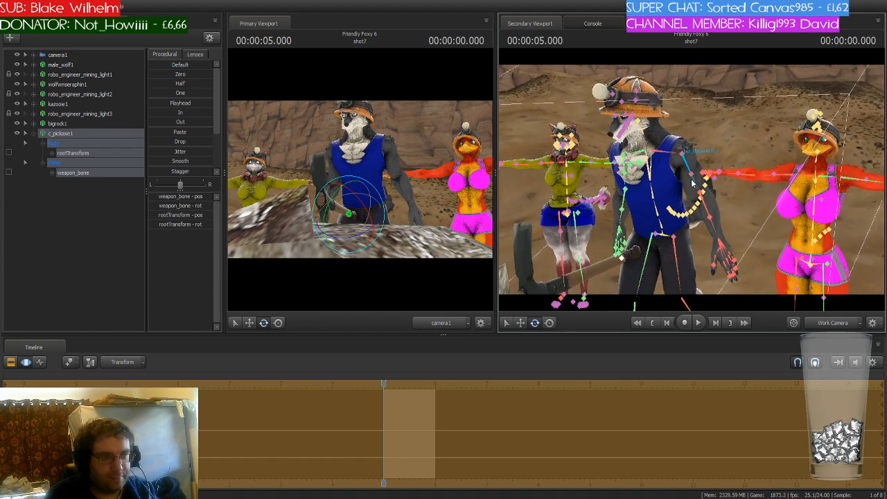
# - Rotate male_wolf1's right upper arm so his hand reaches down to the pickaxe handle
pyautogui.click(690, 177)
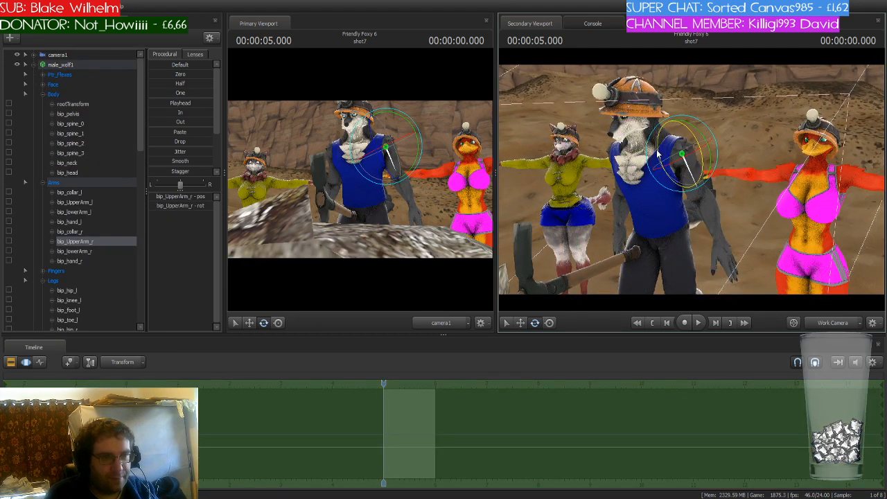
pyautogui.moveTo(659, 156); pyautogui.dragTo(684, 165)
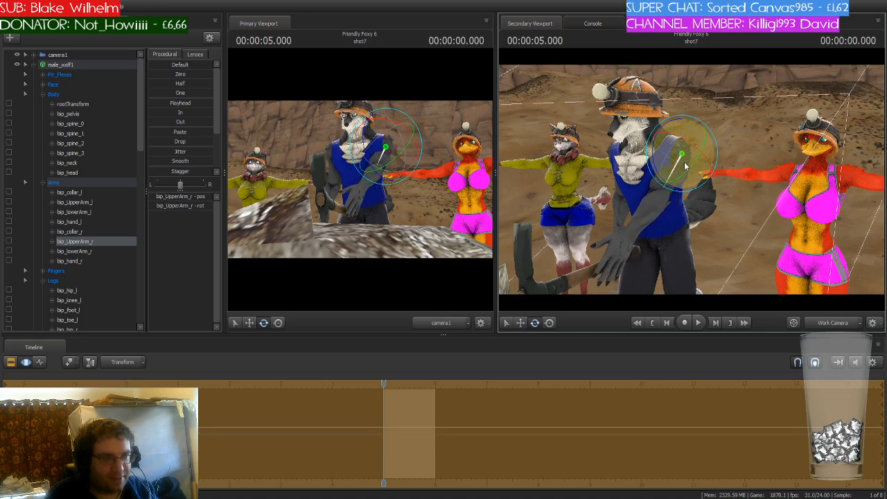
pyautogui.moveTo(754, 219); pyautogui.dragTo(748, 267)
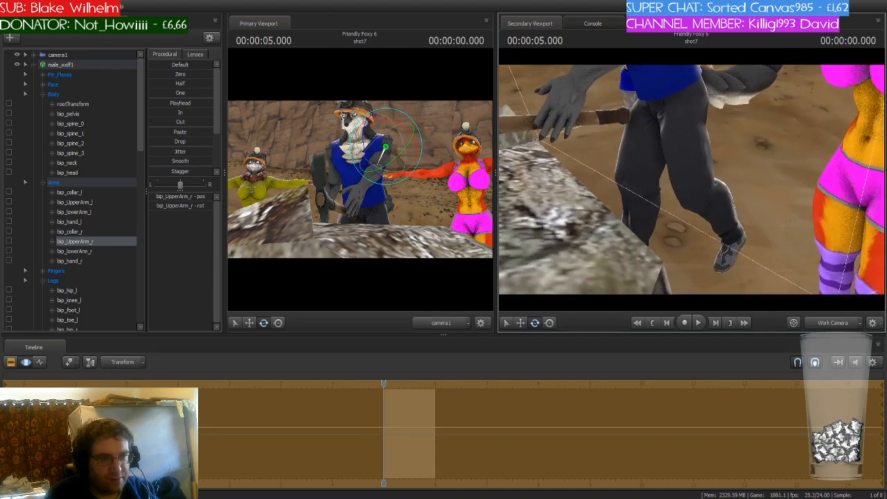
pyautogui.moveTo(699, 169); pyautogui.dragTo(692, 180)
pyautogui.click(697, 239)
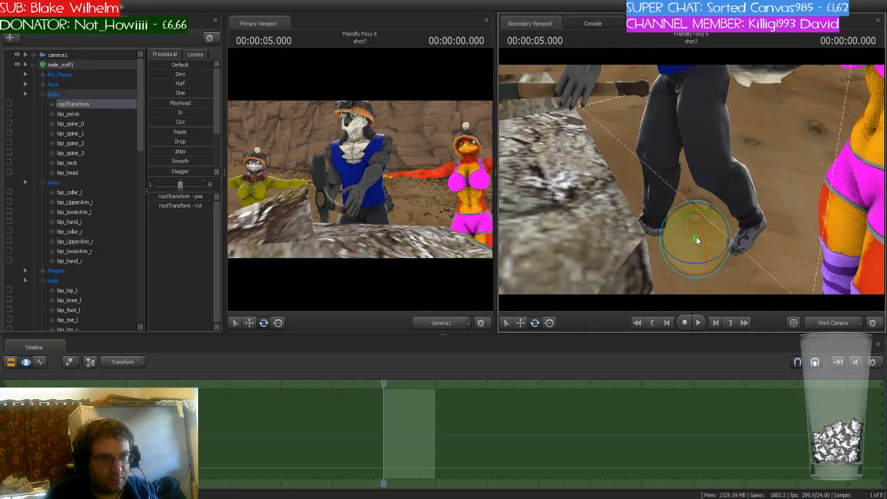
pyautogui.moveTo(675, 253); pyautogui.dragTo(686, 184)
# - Reposition and rotate the pickaxe in male_wolf1's hand, then bend his right forearm to grip it
pyautogui.click(32, 65)
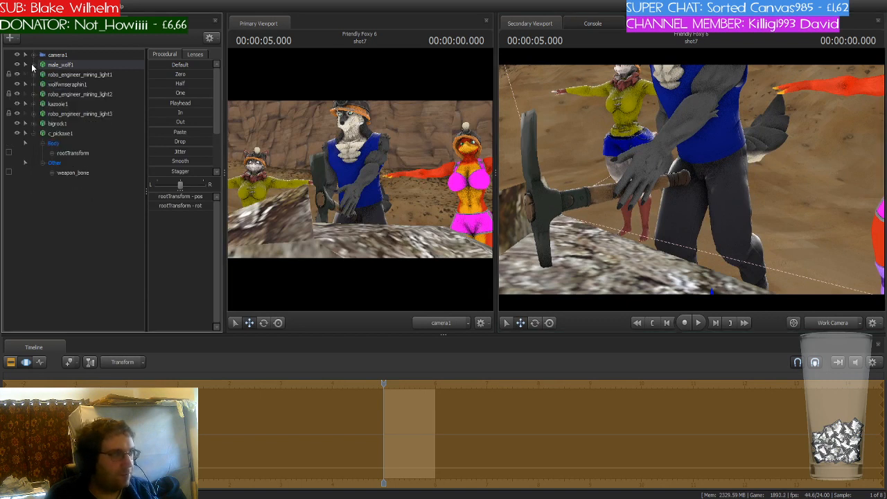
pyautogui.click(61, 133)
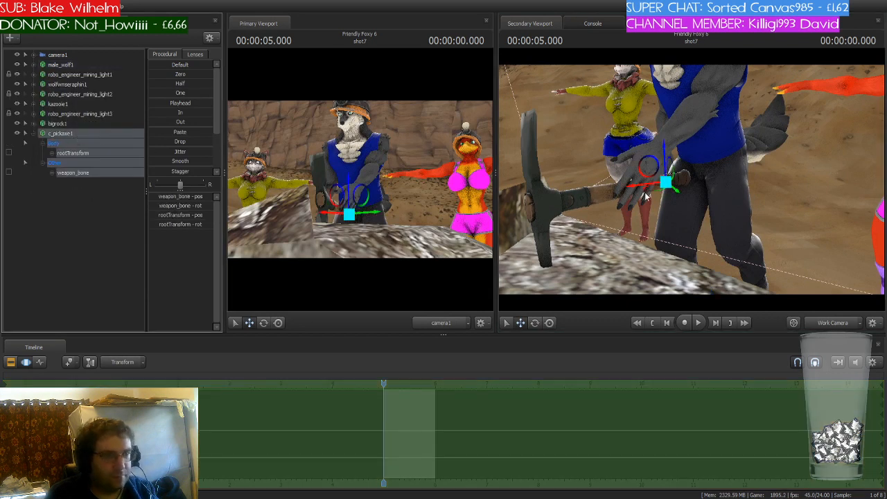
pyautogui.moveTo(652, 190); pyautogui.dragTo(664, 215)
pyautogui.press('e')
pyautogui.press('w')
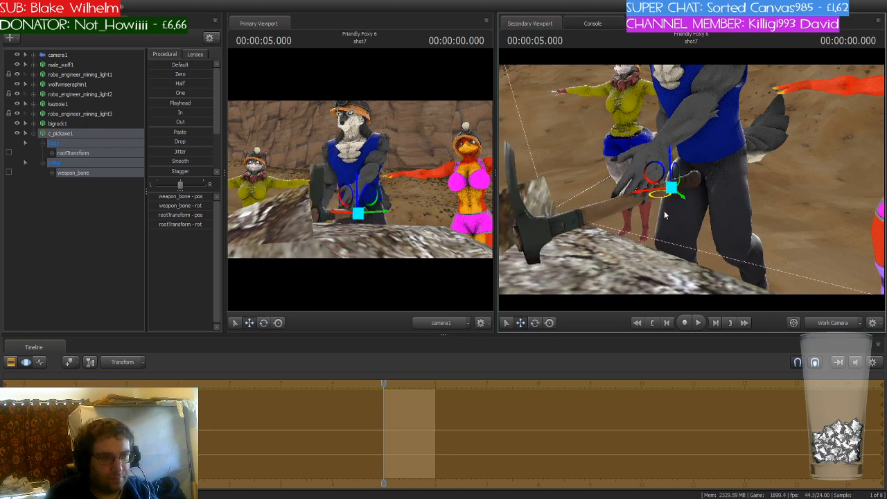
pyautogui.moveTo(669, 172); pyautogui.dragTo(683, 144)
pyautogui.keyDown('ctrl'); pyautogui.click(688, 125); pyautogui.keyUp('ctrl')
pyautogui.press('e')
pyautogui.keyDown('ctrl'); pyautogui.click(683, 180); pyautogui.keyUp('ctrl')
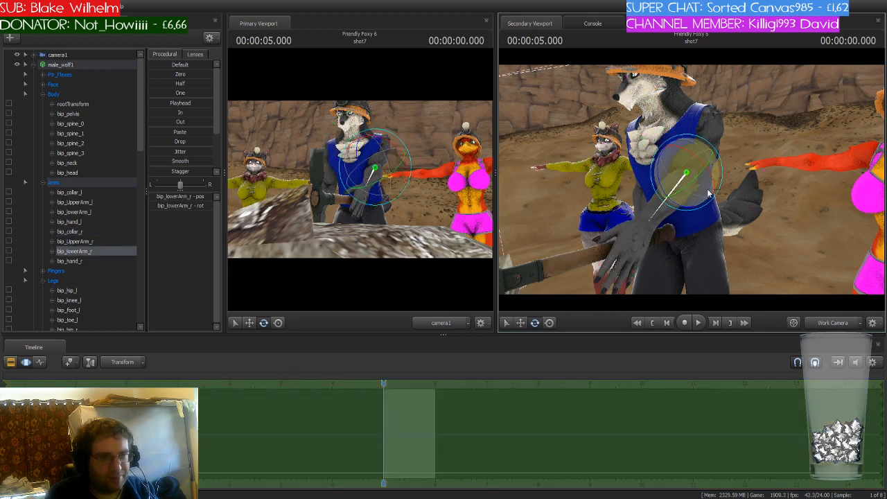
pyautogui.moveTo(686, 182); pyautogui.dragTo(706, 195)
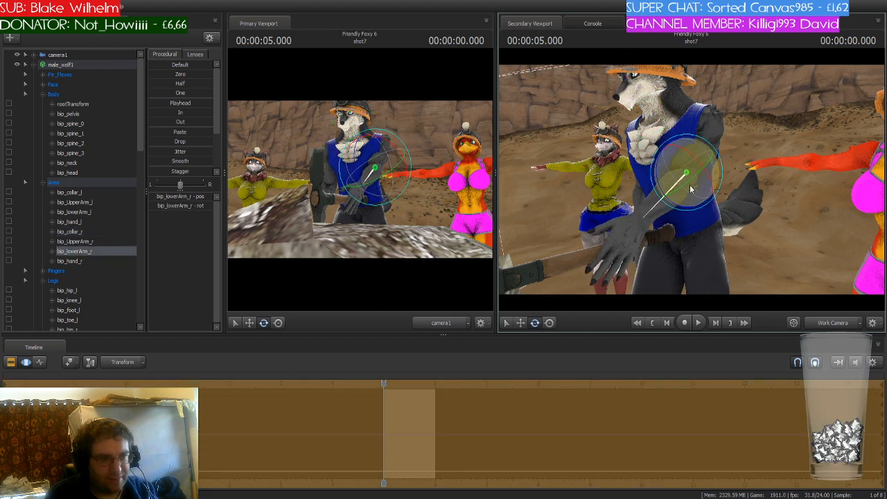
# - Rotate male_wolf1's right upper arm and right forearm to lower his right hand onto the pickaxe handle
pyautogui.keyDown('ctrl'); pyautogui.click(704, 135); pyautogui.keyUp('ctrl')
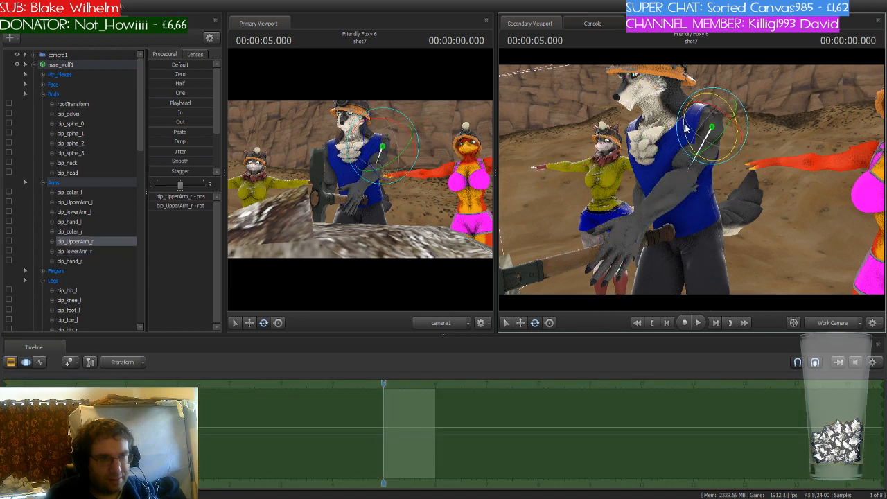
pyautogui.moveTo(684, 124); pyautogui.dragTo(689, 135)
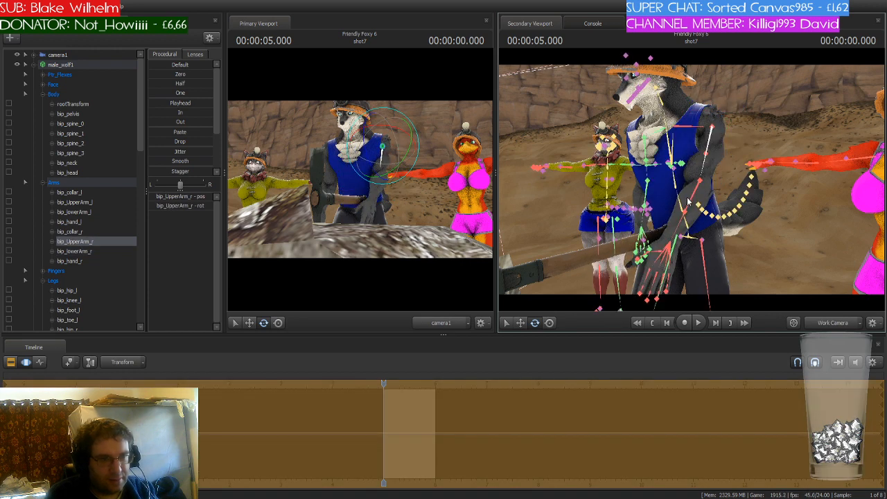
pyautogui.keyDown('ctrl'); pyautogui.click(685, 195); pyautogui.keyUp('ctrl')
pyautogui.moveTo(684, 197); pyautogui.dragTo(669, 184)
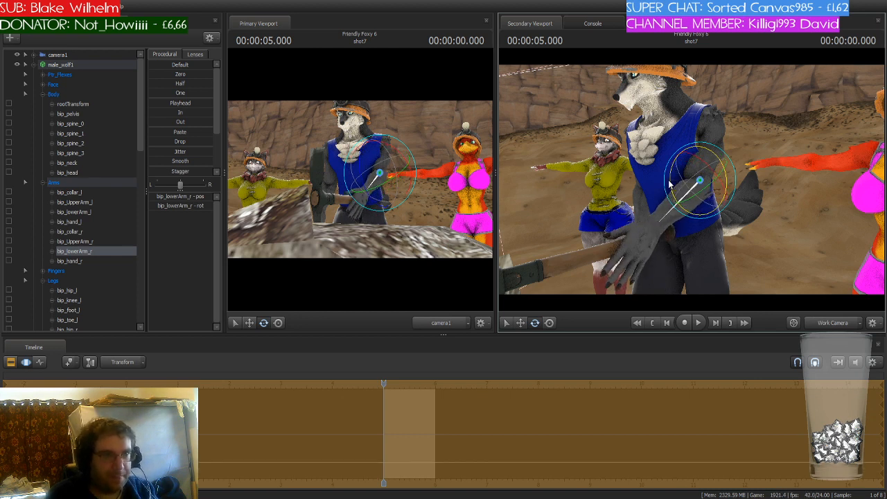
# - Rotate male_wolf1's left upper arm and left forearm so his left arm hangs down toward the pickaxe handle
pyautogui.press('a')
pyautogui.moveTo(691, 180); pyautogui.dragTo(772, 190)
pyautogui.keyDown('ctrl'); pyautogui.click(655, 120); pyautogui.keyUp('ctrl')
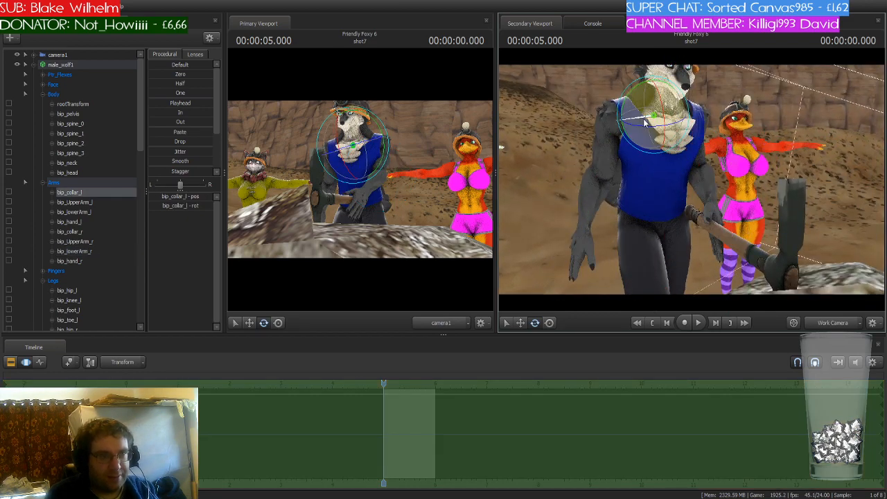
pyautogui.press('ctrl')
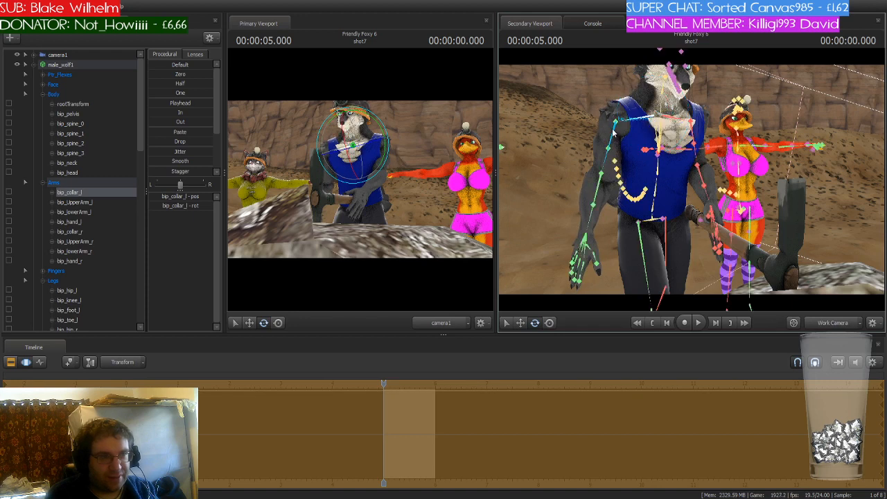
pyautogui.keyDown('ctrl'); pyautogui.click(612, 135); pyautogui.keyUp('ctrl')
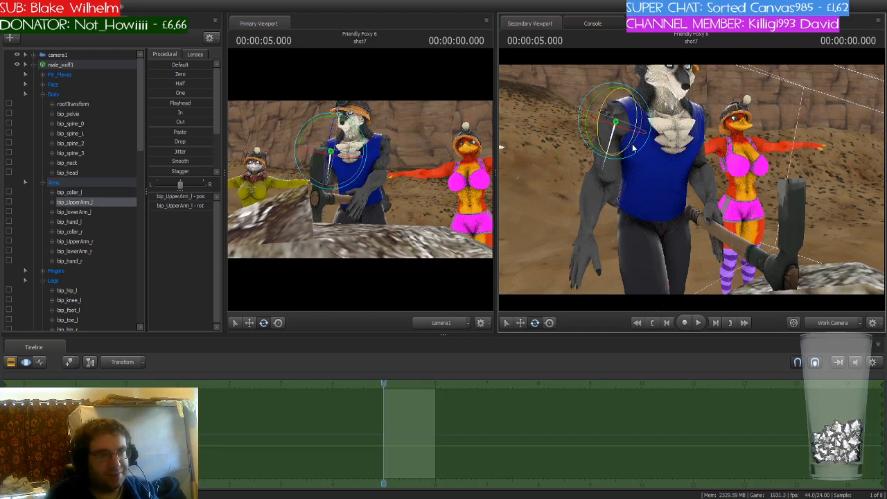
pyautogui.moveTo(629, 146)
pyautogui.mouseDown()
pyautogui.moveTo(634, 127)
pyautogui.moveTo(610, 137)
pyautogui.moveTo(626, 174)
pyautogui.mouseUp()
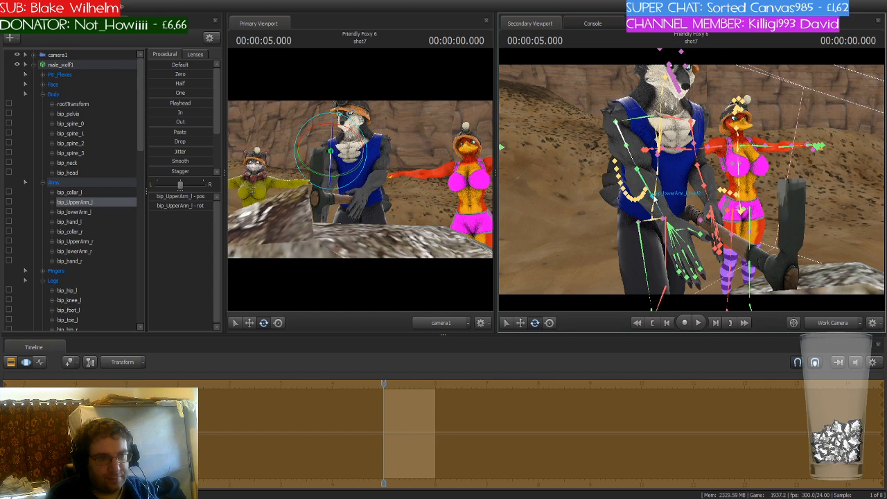
pyautogui.keyDown('ctrl'); pyautogui.click(634, 194); pyautogui.keyUp('ctrl')
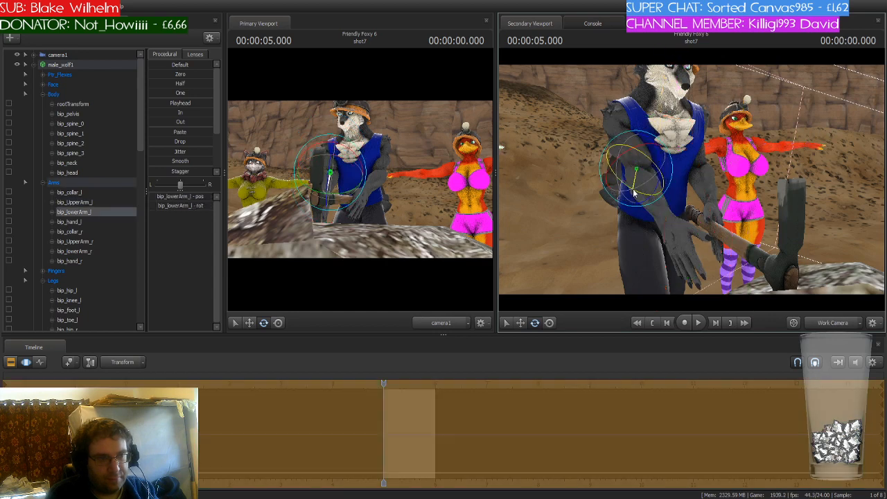
pyautogui.moveTo(634, 194)
pyautogui.mouseDown()
pyautogui.moveTo(651, 176)
pyautogui.moveTo(606, 181)
pyautogui.moveTo(604, 166)
pyautogui.moveTo(628, 154)
pyautogui.moveTo(626, 161)
pyautogui.mouseUp()
# - Adjust the rotation of both of male_wolf1's forearms so his hands sit on the pickaxe handle
pyautogui.press('d')
pyautogui.keyDown('ctrl'); pyautogui.click(630, 152); pyautogui.keyUp('ctrl')
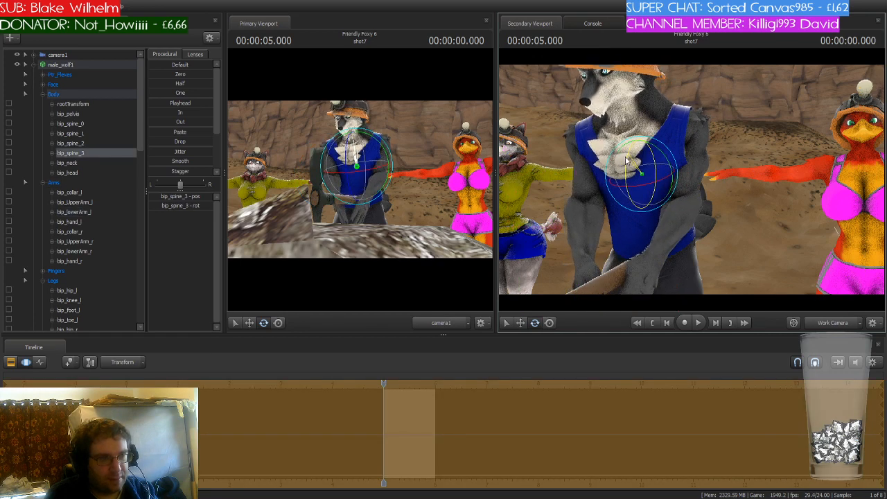
pyautogui.moveTo(700, 203); pyautogui.dragTo(698, 216)
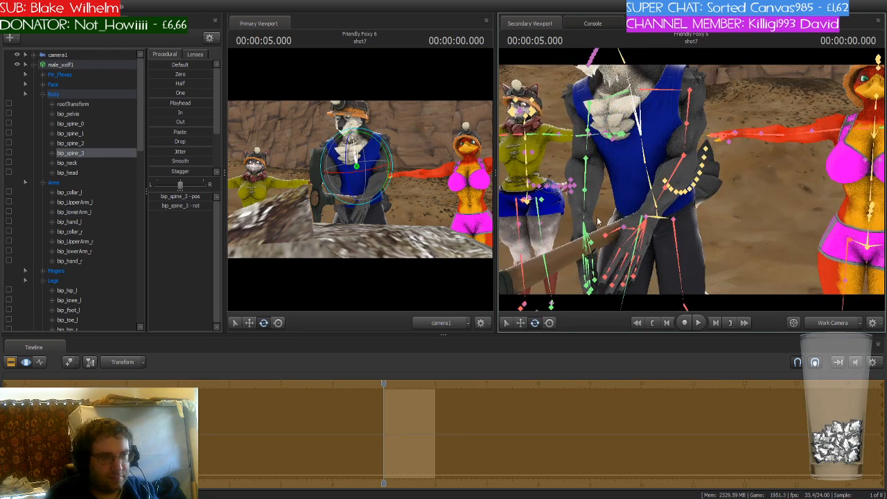
pyautogui.keyDown('ctrl'); pyautogui.click(585, 207); pyautogui.keyUp('ctrl')
pyautogui.moveTo(583, 174)
pyautogui.mouseDown()
pyautogui.moveTo(579, 168)
pyautogui.moveTo(596, 176)
pyautogui.mouseUp()
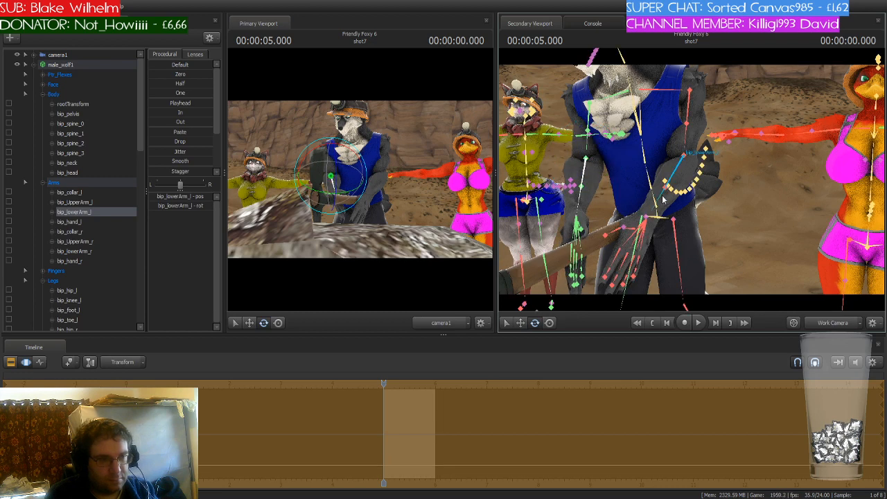
pyautogui.click(662, 200)
pyautogui.moveTo(663, 174); pyautogui.dragTo(662, 168)
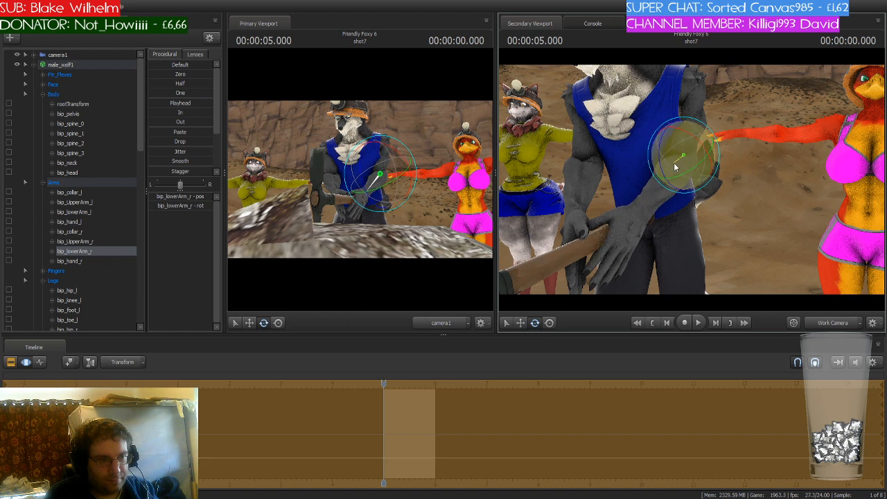
pyautogui.moveTo(675, 162); pyautogui.dragTo(674, 165)
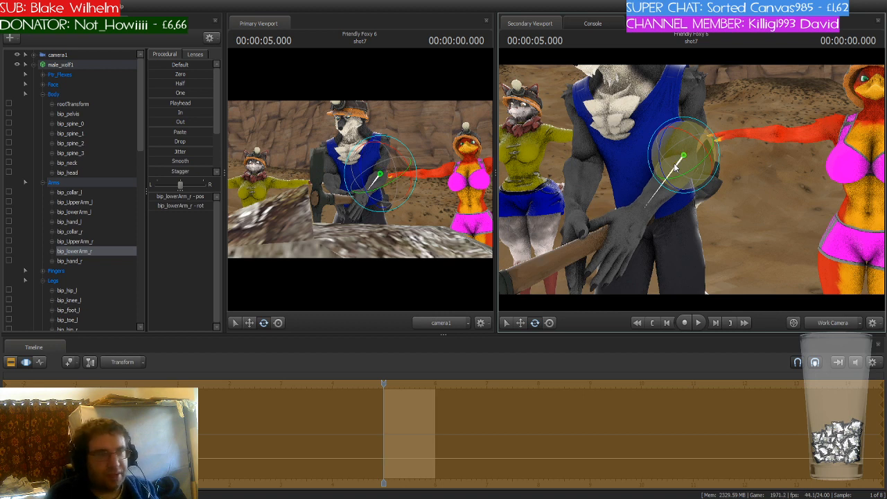
# - Select camera1 and nudge its framing of the shot slightly
pyautogui.click(77, 55)
pyautogui.moveTo(360, 181)
pyautogui.mouseDown()
pyautogui.moveTo(360, 157)
pyautogui.moveTo(360, 168)
pyautogui.mouseUp()
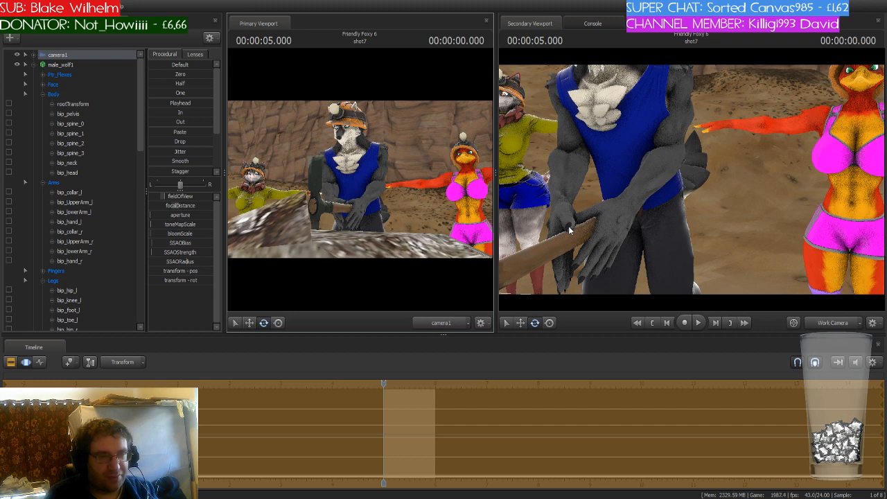
# - Zoom in on male_wolf1's right hand and inspect its thumb bones one by one
pyautogui.moveTo(568, 226); pyautogui.dragTo(579, 223)
pyautogui.press('s')
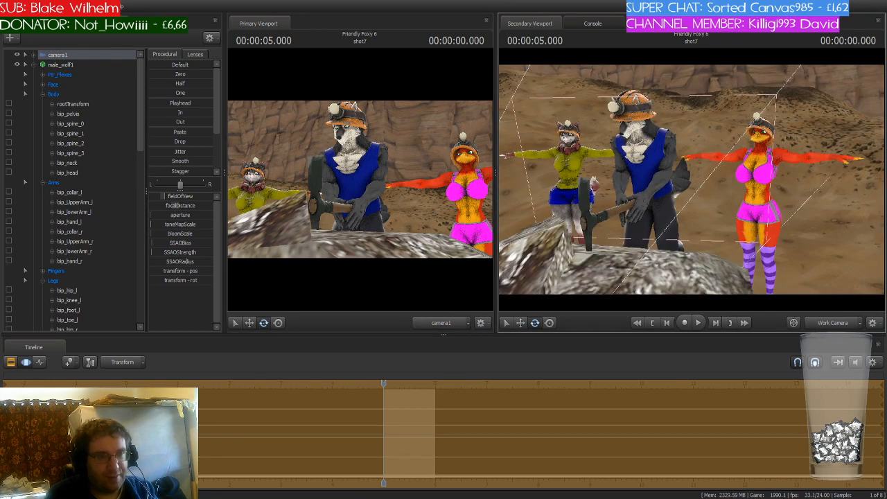
pyautogui.press('w')
pyautogui.moveTo(723, 213); pyautogui.dragTo(723, 221)
pyautogui.click(686, 163)
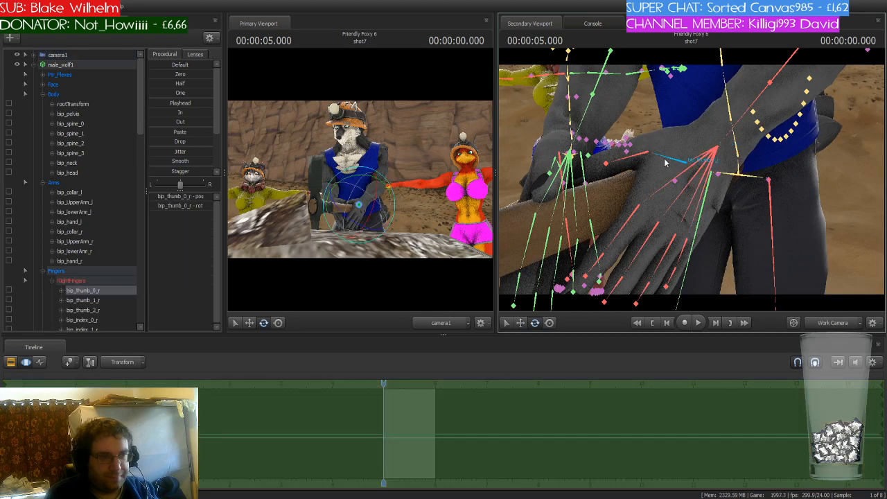
pyautogui.press('ctrl')
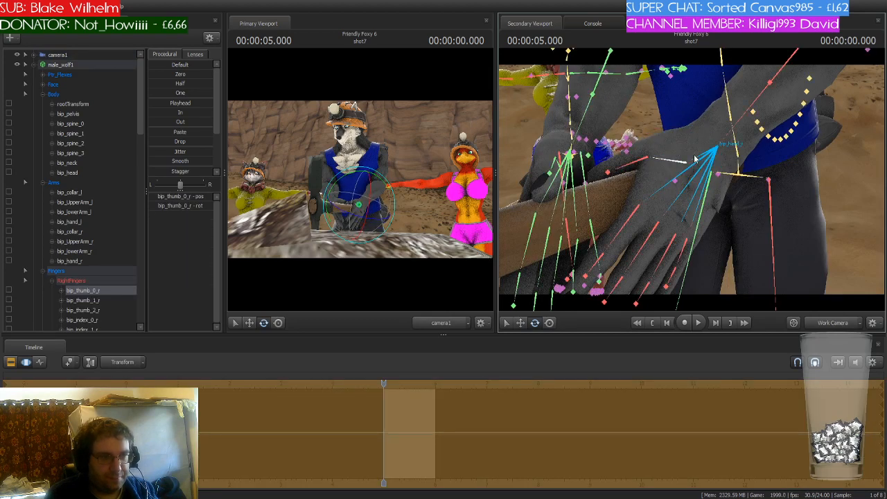
pyautogui.keyDown('ctrl'); pyautogui.click(632, 162); pyautogui.keyUp('ctrl')
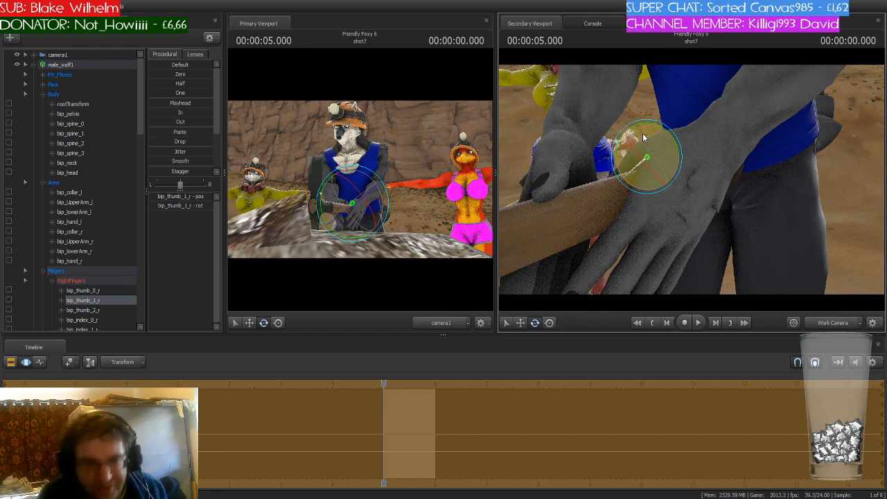
pyautogui.press('ctrl')
pyautogui.keyDown('ctrl'); pyautogui.click(616, 185); pyautogui.keyUp('ctrl')
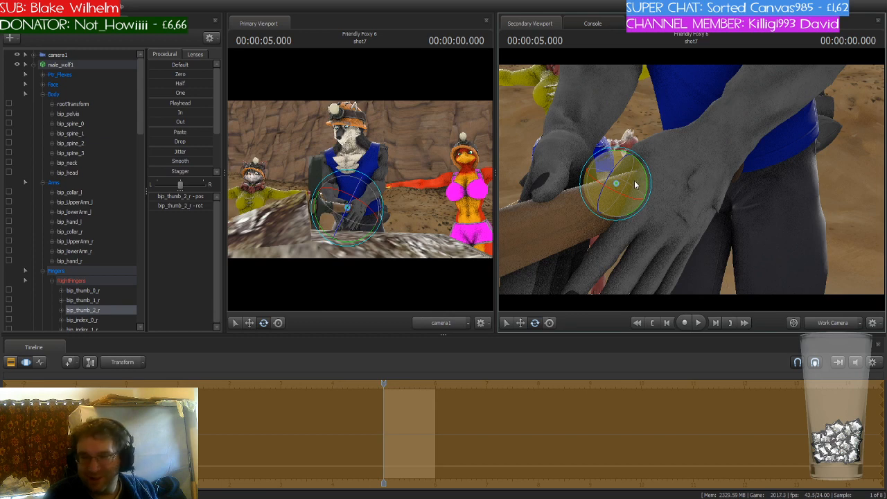
pyautogui.press('ctrl')
pyautogui.keyDown('ctrl'); pyautogui.click(633, 225); pyautogui.keyUp('ctrl')
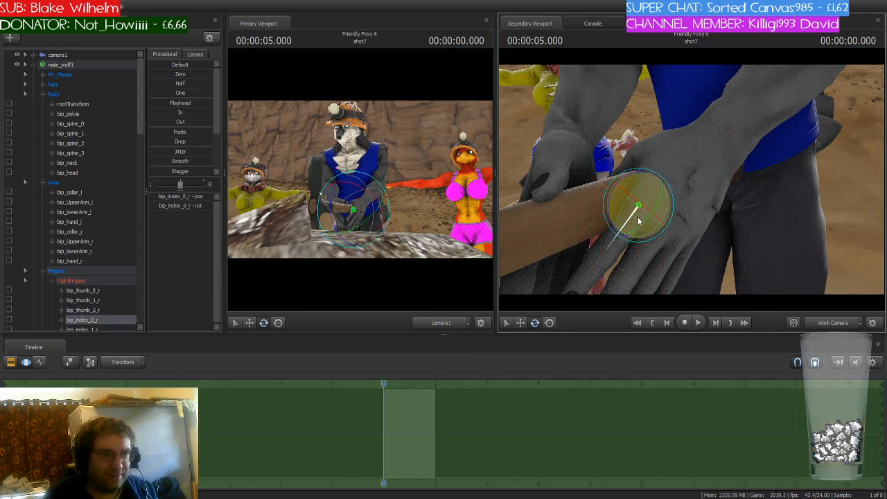
pyautogui.press('ctrl')
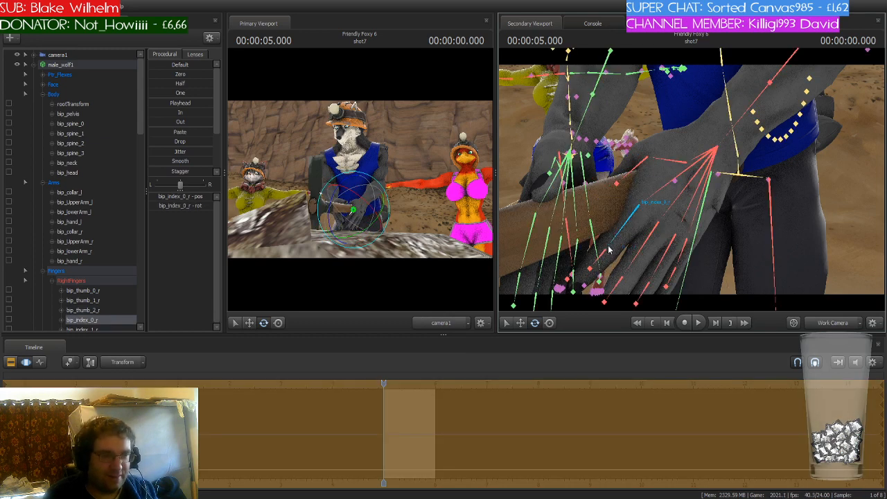
# - Bend the bones of male_wolf1's right index finger to wrap it around the pickaxe handle
pyautogui.moveTo(629, 219); pyautogui.dragTo(624, 283)
pyautogui.press('ctrl')
pyautogui.keyDown('ctrl'); pyautogui.click(610, 257); pyautogui.keyUp('ctrl')
pyautogui.press('ctrl')
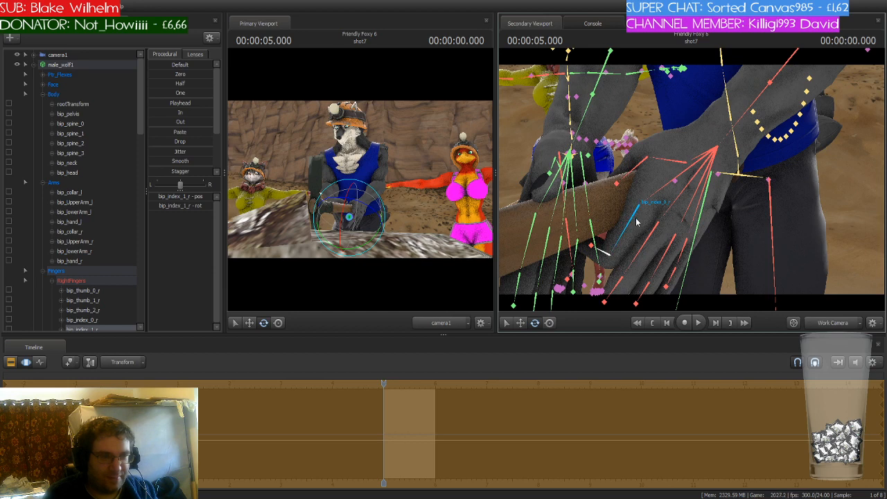
pyautogui.keyDown('ctrl'); pyautogui.click(636, 219); pyautogui.keyUp('ctrl')
pyautogui.moveTo(652, 235); pyautogui.dragTo(647, 234)
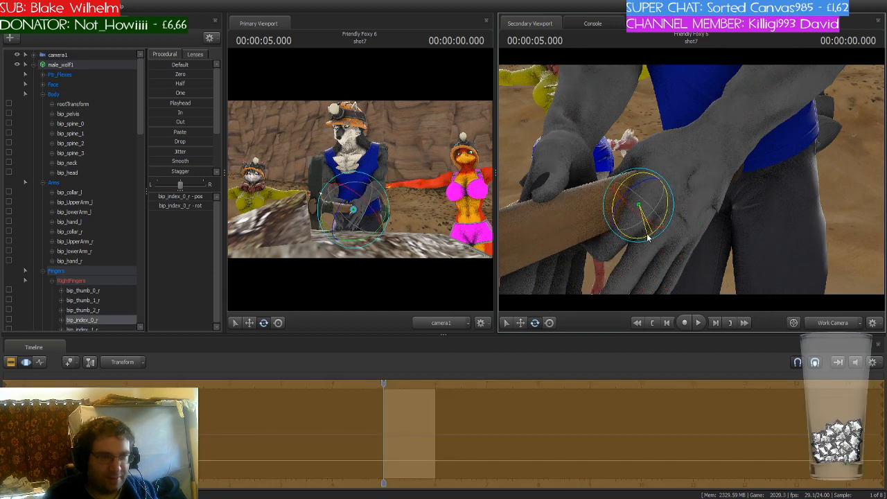
pyautogui.press('ctrl')
pyautogui.keyDown('ctrl'); pyautogui.click(588, 235); pyautogui.keyUp('ctrl')
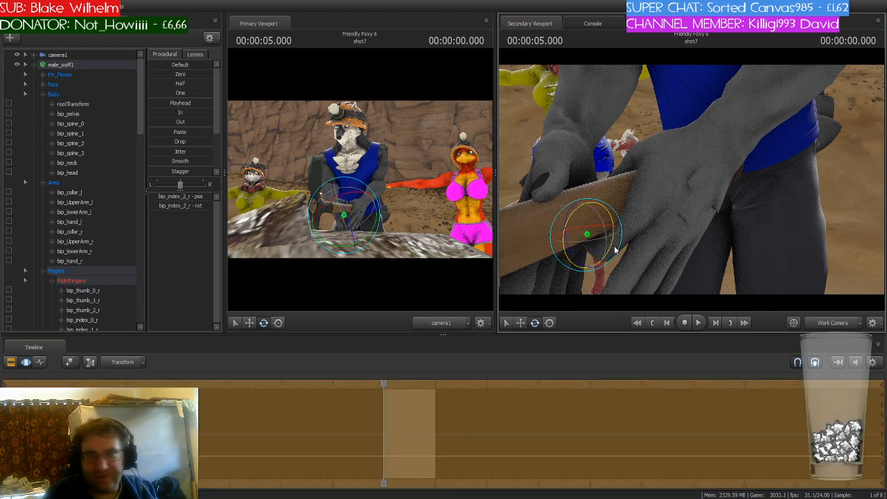
pyautogui.press('ctrl')
# - Curl the bones of male_wolf1's right middle finger around the pickaxe handle
pyautogui.keyDown('ctrl'); pyautogui.click(652, 242); pyautogui.keyUp('ctrl')
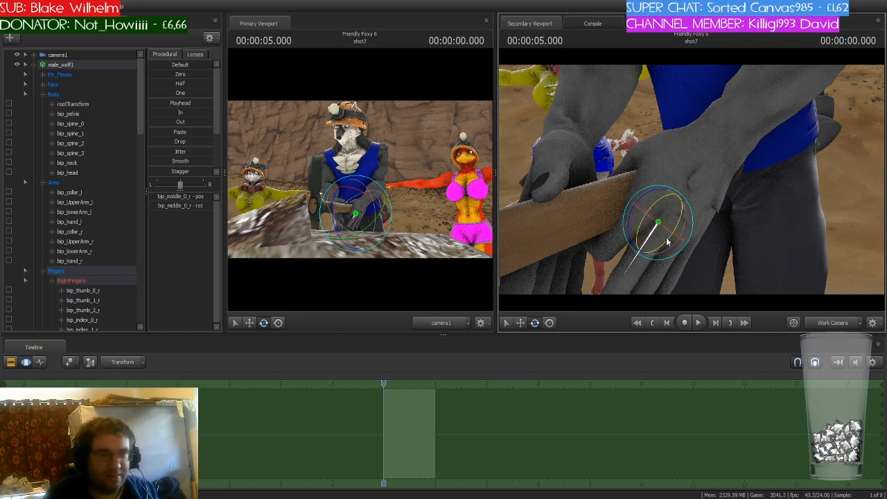
pyautogui.moveTo(671, 242); pyautogui.dragTo(688, 264)
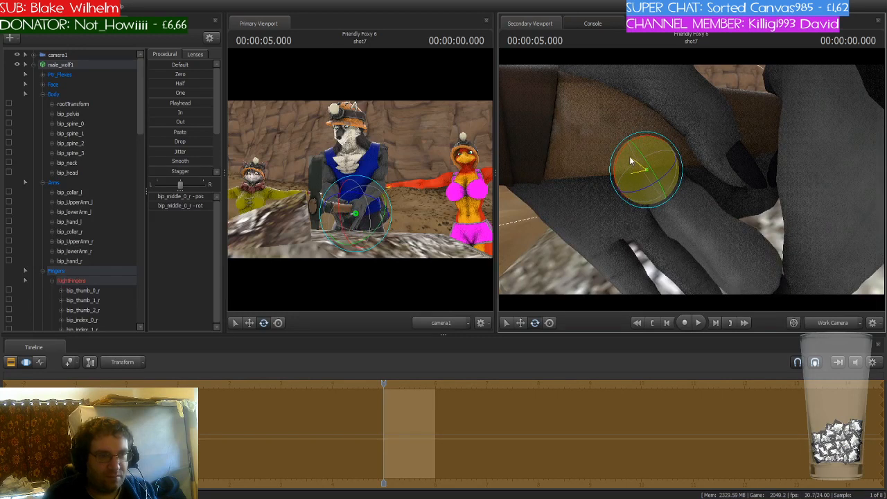
pyautogui.click(689, 208)
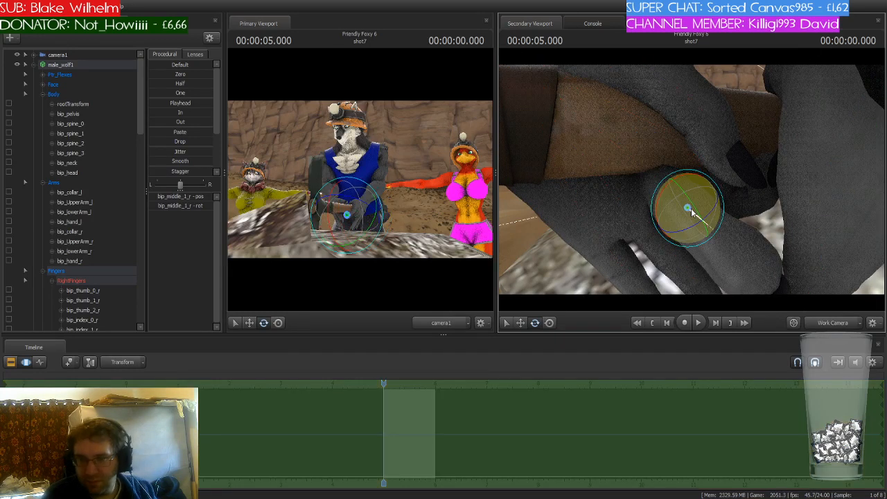
pyautogui.moveTo(691, 211); pyautogui.dragTo(678, 191)
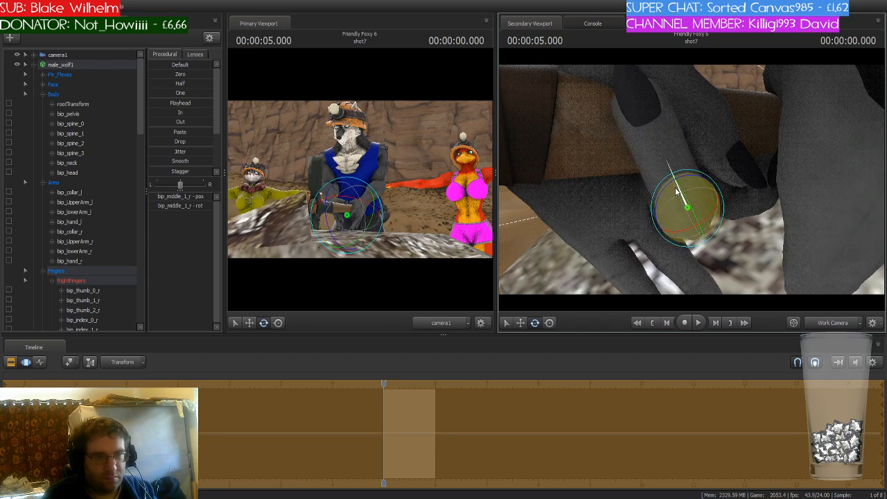
# - Curl the bones of male_wolf1's right ring finger around the pickaxe handle
pyautogui.click(640, 229)
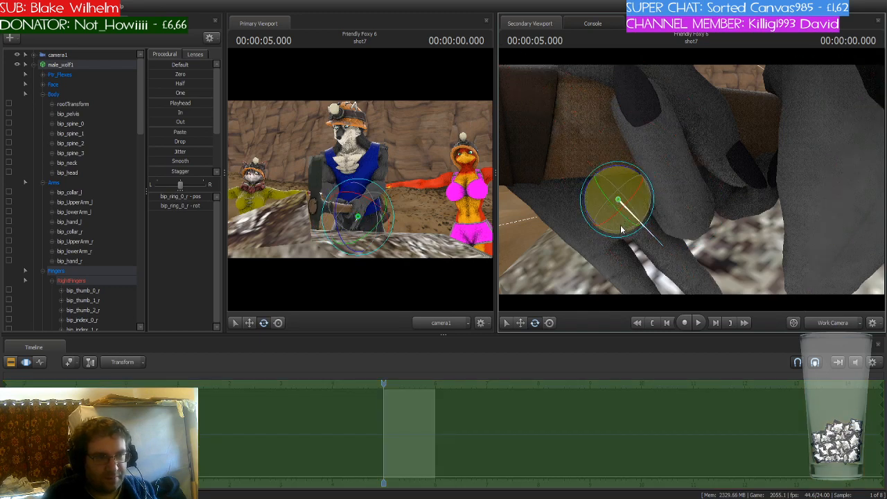
pyautogui.moveTo(622, 229); pyautogui.dragTo(631, 192)
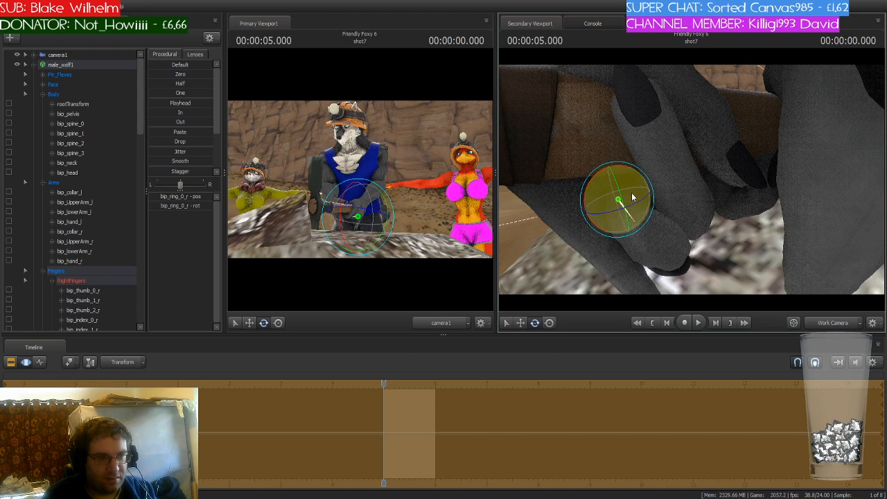
pyautogui.click(625, 181)
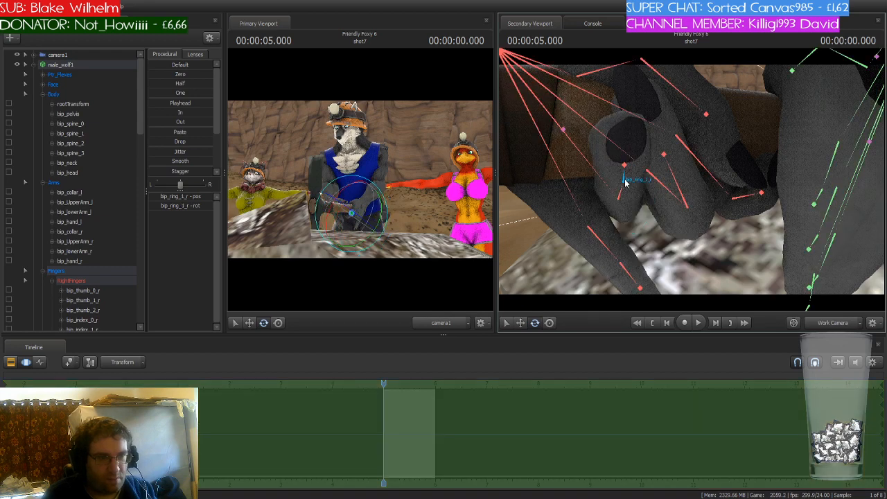
pyautogui.moveTo(625, 181); pyautogui.dragTo(639, 192)
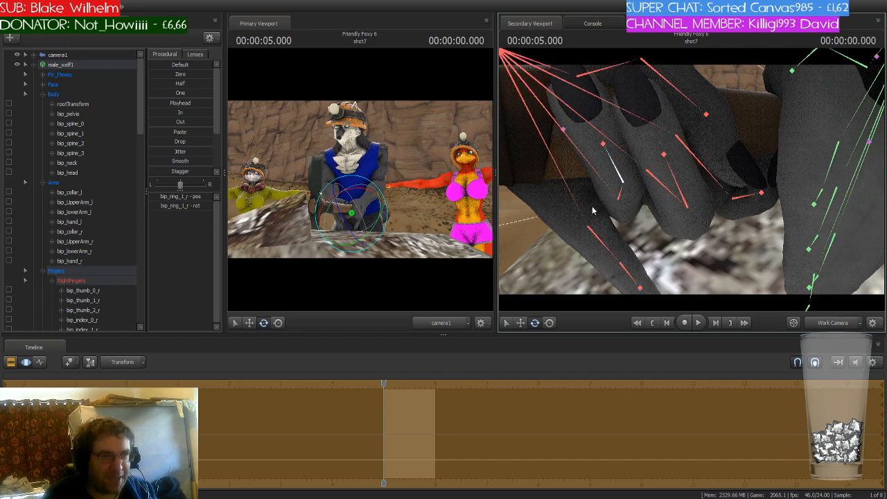
# - Curl male_wolf1's right pinky finger around the pickaxe handle
pyautogui.click(587, 229)
pyautogui.moveTo(578, 235); pyautogui.dragTo(566, 202)
pyautogui.moveTo(602, 213); pyautogui.dragTo(563, 210)
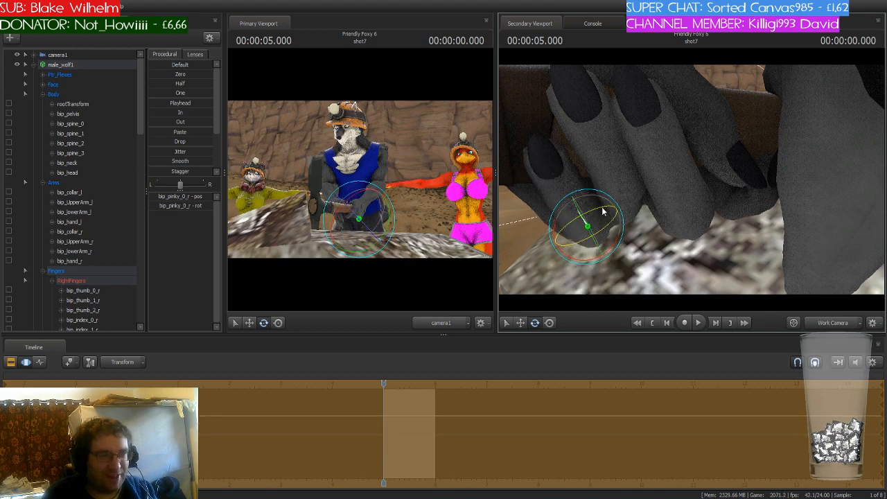
pyautogui.moveTo(693, 250); pyautogui.dragTo(665, 250)
pyautogui.press('s')
pyautogui.moveTo(691, 178)
pyautogui.mouseDown()
pyautogui.moveTo(651, 179)
pyautogui.moveTo(691, 179)
pyautogui.mouseUp()
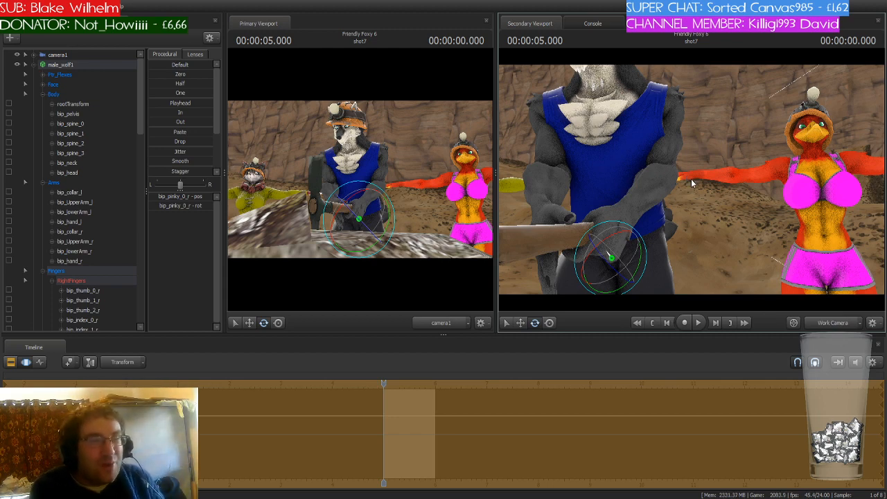
# - Rotate male_wolf1's left lower arm slightly to adjust the grip on the pickaxe
pyautogui.moveTo(734, 139); pyautogui.dragTo(690, 166)
pyautogui.click(682, 141)
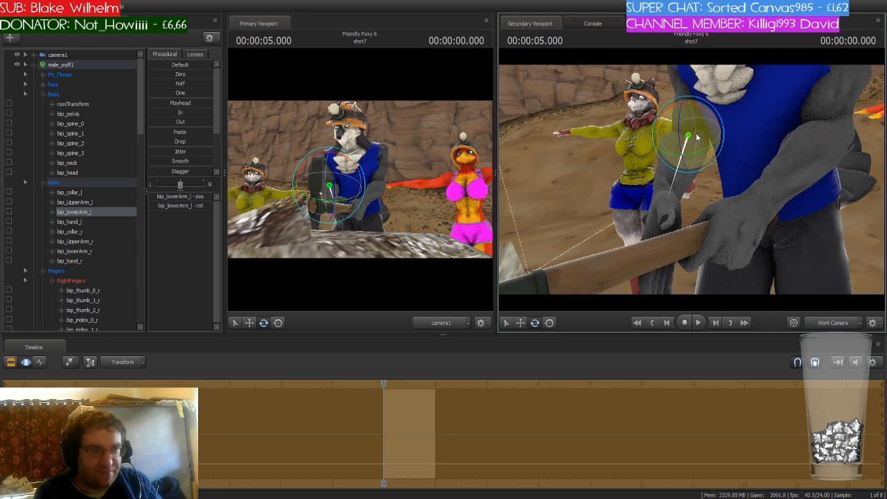
pyautogui.moveTo(695, 133); pyautogui.dragTo(697, 133)
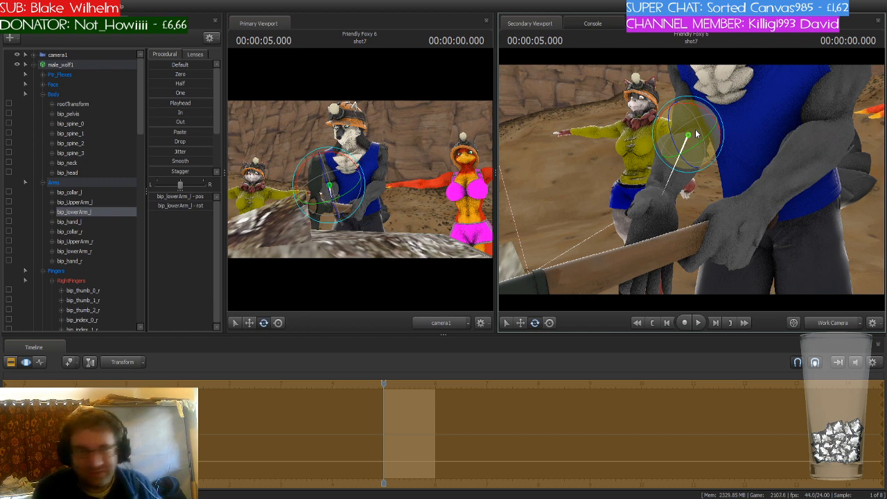
# - Rotate male_wolf1's upper spine bone slightly
pyautogui.press('s')
pyautogui.moveTo(749, 132); pyautogui.dragTo(711, 124)
pyautogui.keyDown('ctrl'); pyautogui.click(702, 118); pyautogui.keyUp('ctrl')
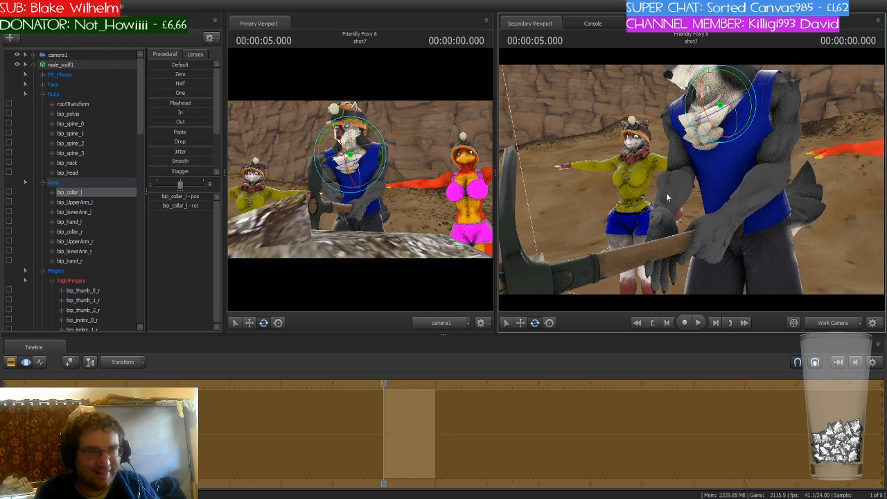
pyautogui.press('ctrl')
pyautogui.keyDown('ctrl'); pyautogui.click(668, 217); pyautogui.keyUp('ctrl')
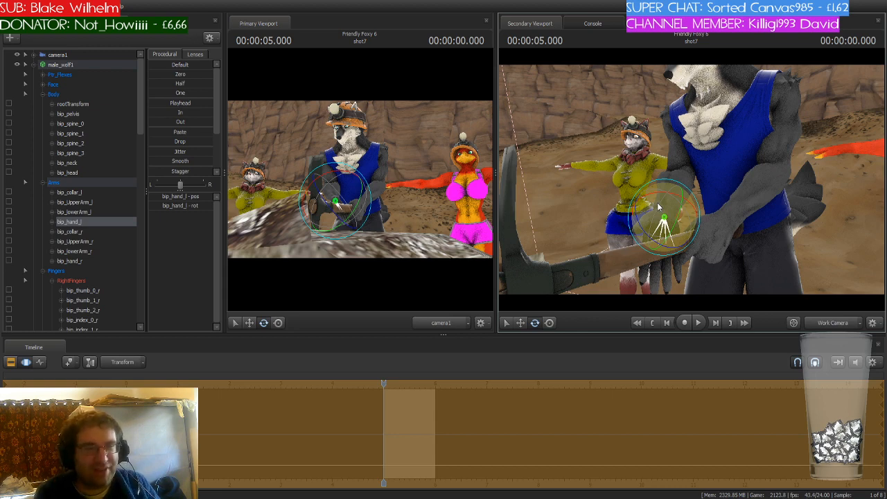
pyautogui.keyDown('alt'); pyautogui.moveTo(704, 184); pyautogui.dragTo(755, 182); pyautogui.keyUp('alt')
pyautogui.press('ctrl')
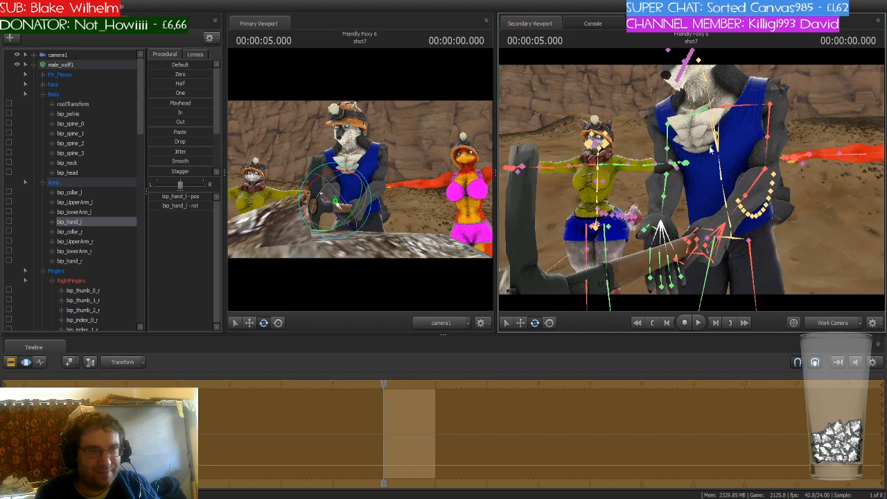
pyautogui.keyDown('ctrl'); pyautogui.click(724, 148); pyautogui.keyUp('ctrl')
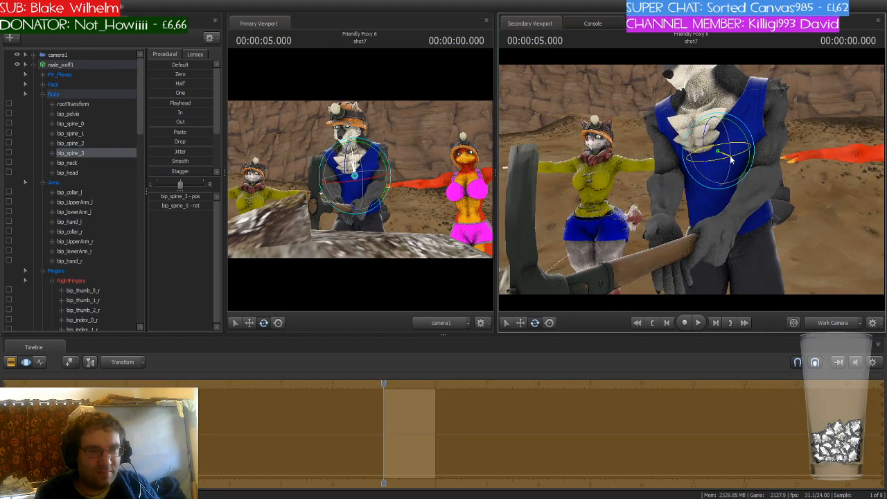
pyautogui.moveTo(731, 158); pyautogui.dragTo(732, 157)
# - Orbit the secondary view to examine male_wolf1's hands and finger bones on the pickaxe handle
pyautogui.press('w')
pyautogui.moveTo(692, 184); pyautogui.dragTo(692, 208)
pyautogui.press('ctrl')
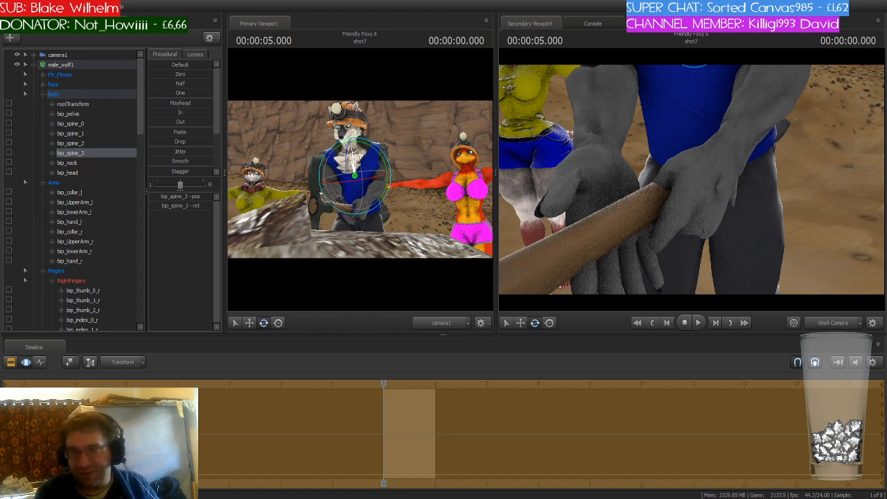
pyautogui.press('ctrl')
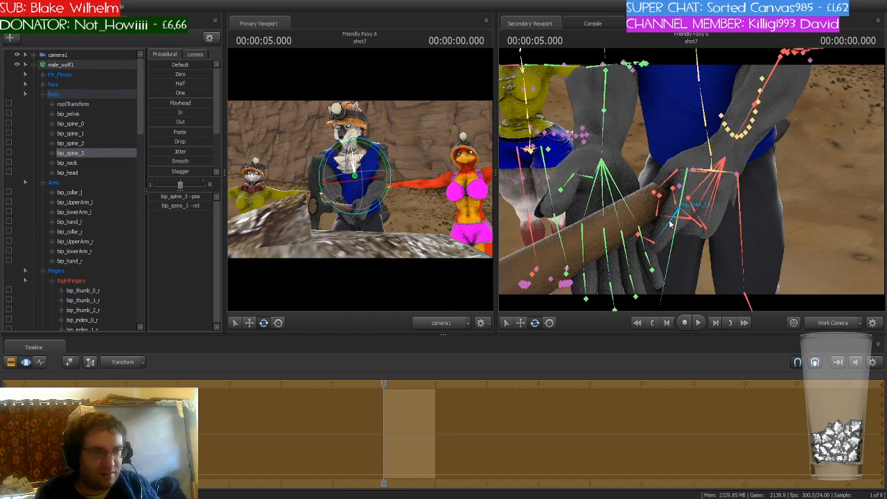
pyautogui.keyDown('ctrl'); pyautogui.click(670, 221); pyautogui.keyUp('ctrl')
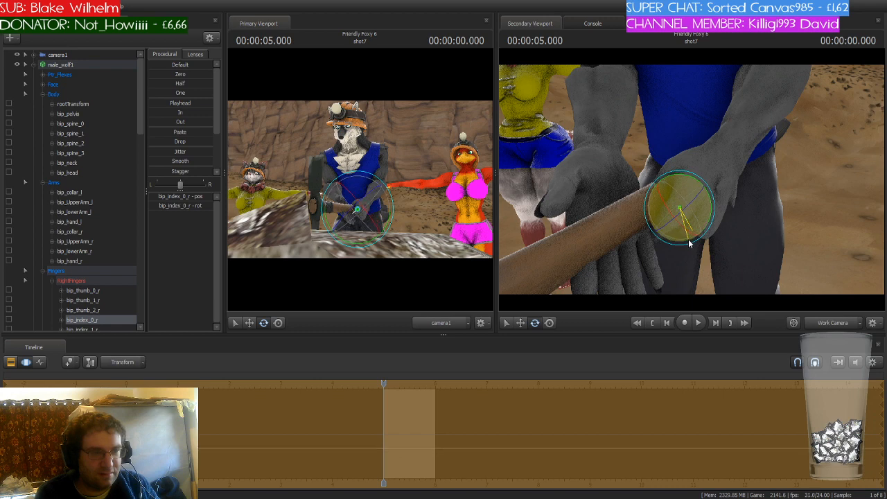
pyautogui.press('a')
pyautogui.moveTo(624, 233); pyautogui.dragTo(615, 227)
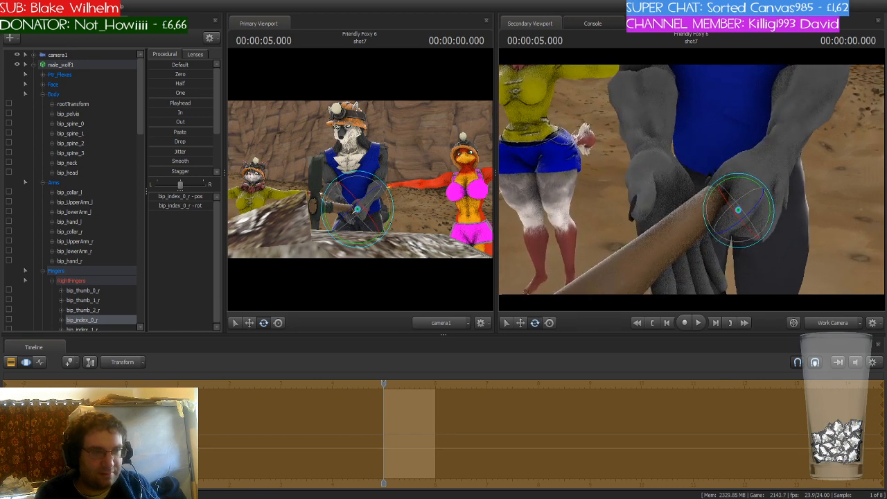
pyautogui.press('ctrl')
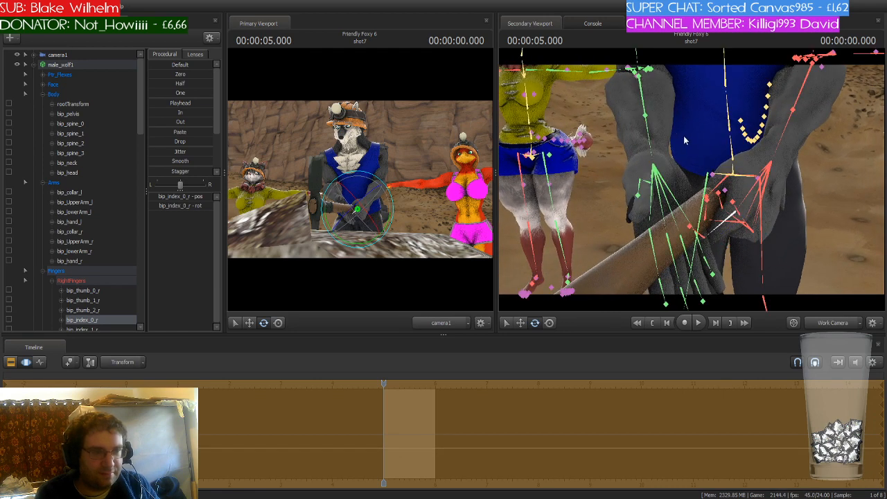
pyautogui.keyDown('ctrl'); pyautogui.click(650, 185); pyautogui.keyUp('ctrl')
pyautogui.moveTo(647, 178); pyautogui.dragTo(691, 187)
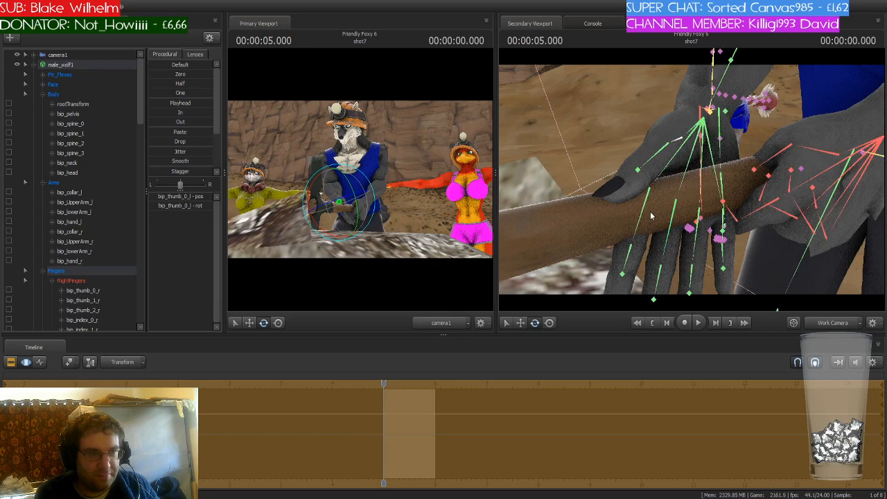
# - Bend male_wolf1's left index and middle finger bones around the pickaxe handle
pyautogui.click(631, 252)
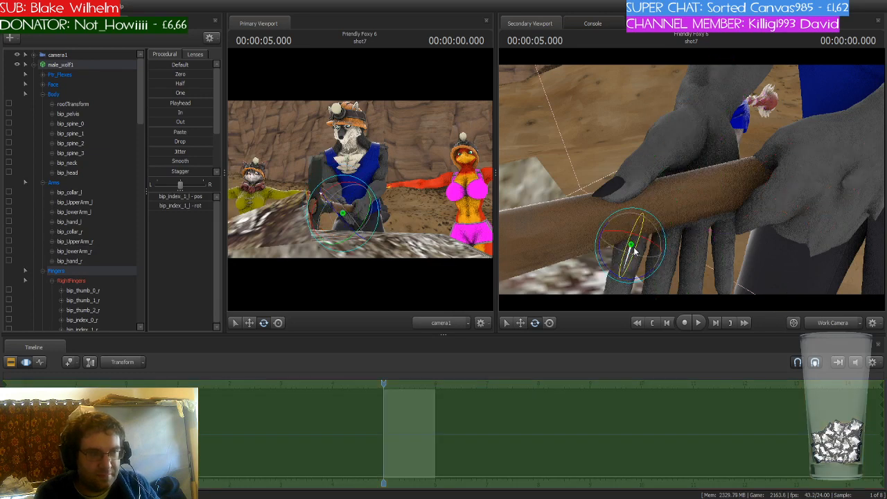
pyautogui.moveTo(634, 249); pyautogui.dragTo(656, 225)
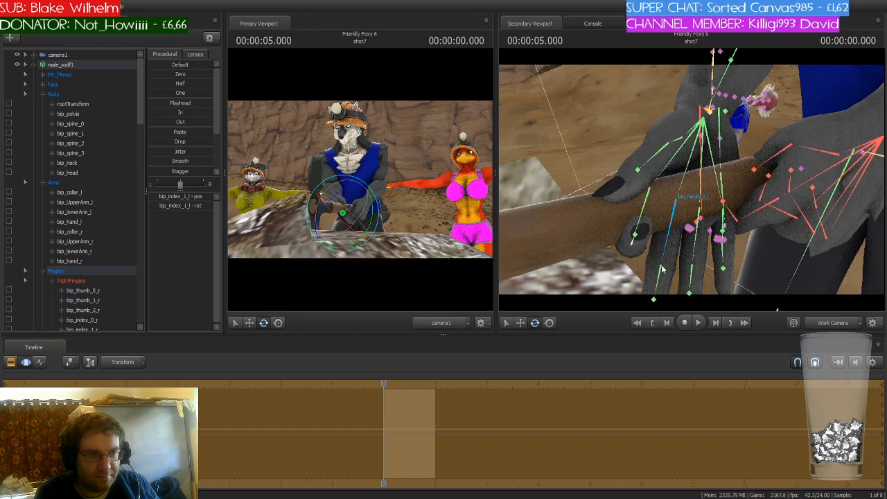
pyautogui.click(662, 270)
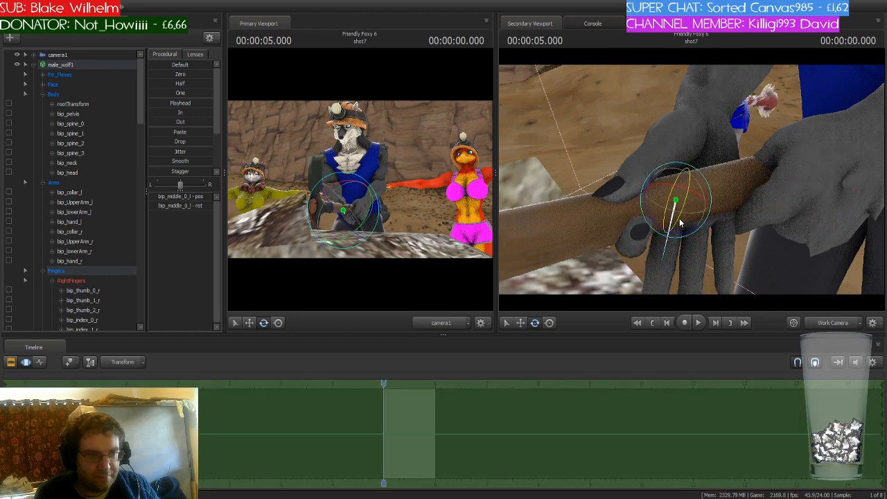
pyautogui.moveTo(680, 222); pyautogui.dragTo(679, 228)
pyautogui.keyDown('ctrl'); pyautogui.click(663, 273); pyautogui.keyUp('ctrl')
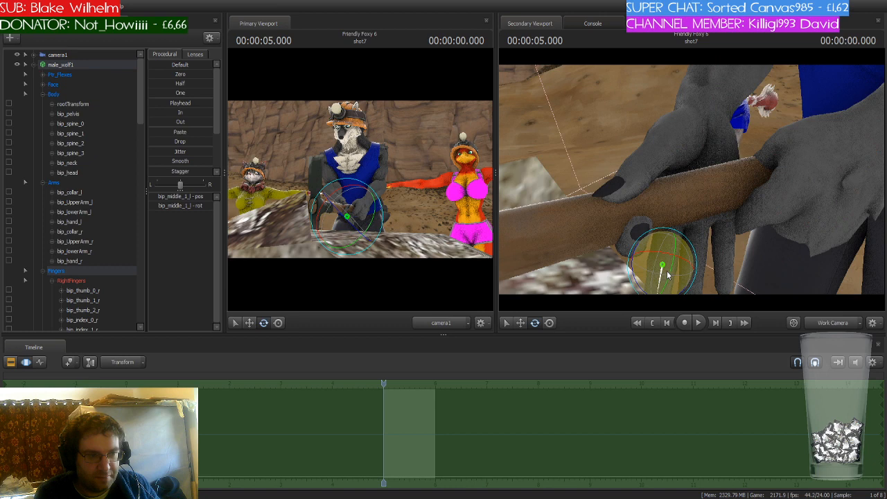
pyautogui.moveTo(672, 274); pyautogui.dragTo(675, 233)
# - Curl male_wolf1's left middle and ring finger tips around the pickaxe handle
pyautogui.moveTo(686, 271); pyautogui.dragTo(720, 241)
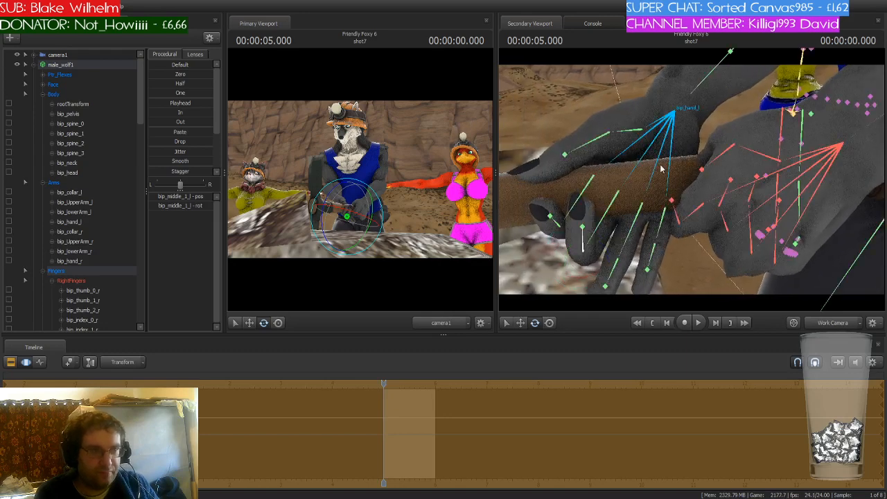
pyautogui.click(548, 215)
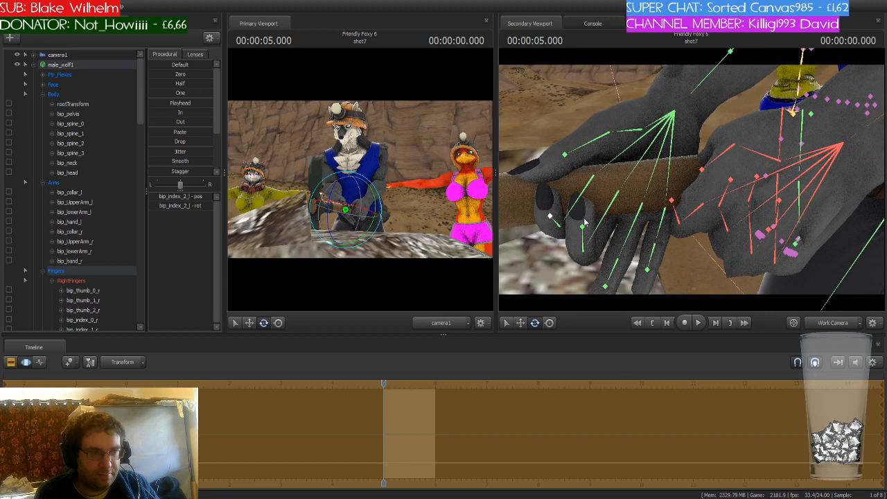
pyautogui.click(567, 239)
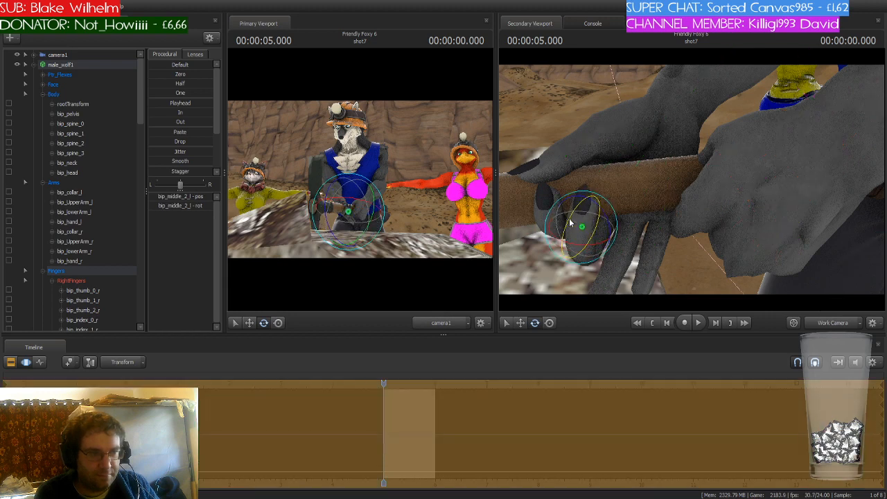
pyautogui.click(631, 228)
pyautogui.moveTo(631, 222); pyautogui.dragTo(637, 202)
pyautogui.click(613, 258)
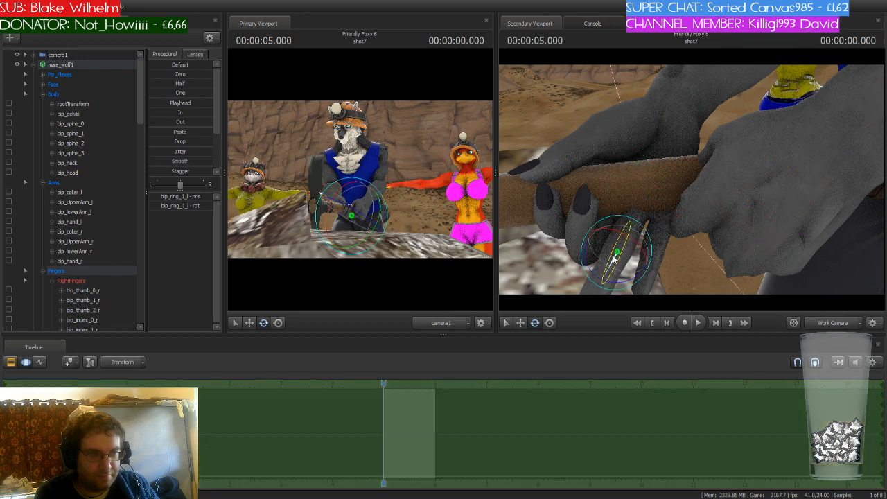
pyautogui.moveTo(613, 256); pyautogui.dragTo(620, 235)
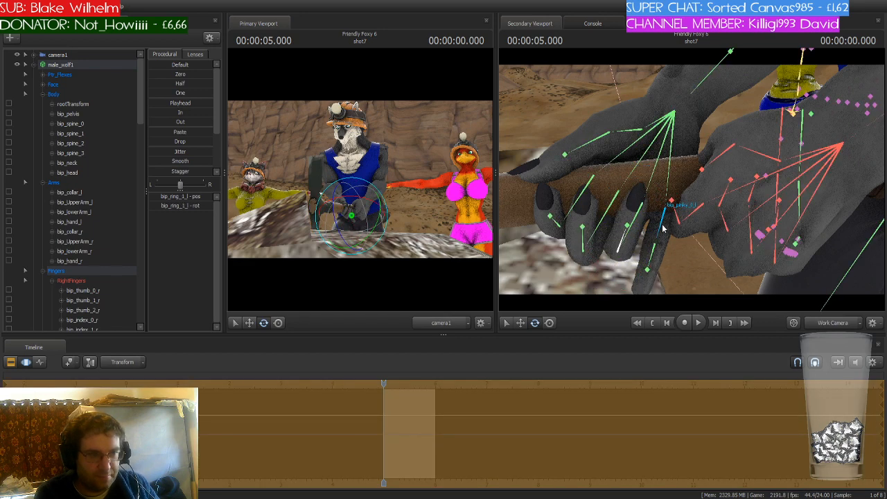
# - Curl male_wolf1's left pinky around the handle and readjust the left middle finger
pyautogui.click(662, 232)
pyautogui.moveTo(662, 217)
pyautogui.mouseDown()
pyautogui.moveTo(663, 208)
pyautogui.moveTo(673, 211)
pyautogui.mouseUp()
pyautogui.click(653, 240)
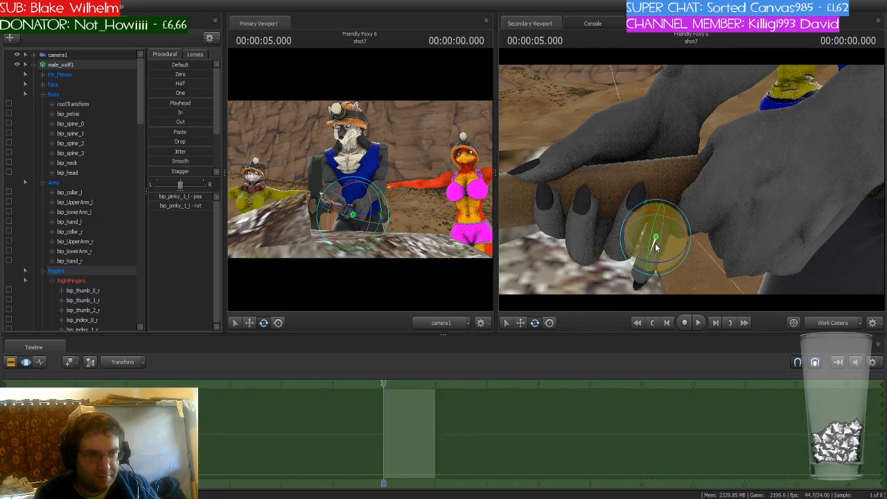
pyautogui.moveTo(652, 240); pyautogui.dragTo(636, 230)
pyautogui.press('ctrl')
pyautogui.click(621, 242)
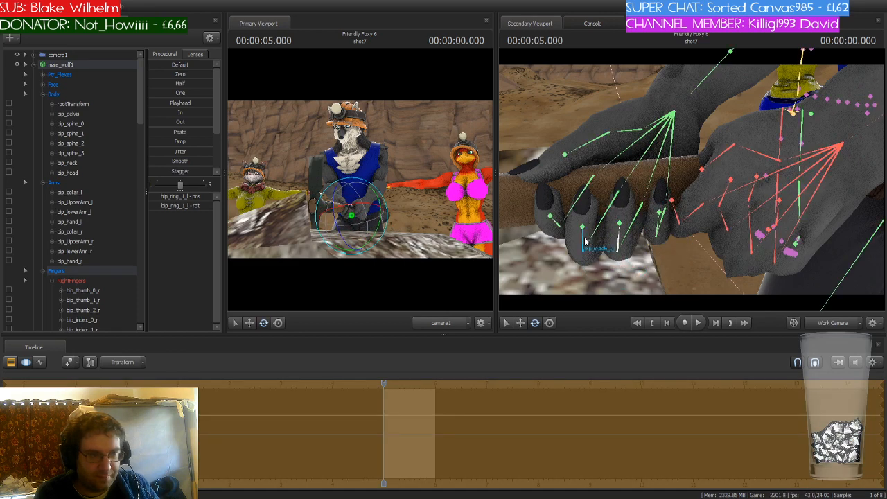
pyautogui.keyDown('ctrl'); pyautogui.click(589, 239); pyautogui.keyUp('ctrl')
pyautogui.moveTo(586, 259); pyautogui.dragTo(587, 250)
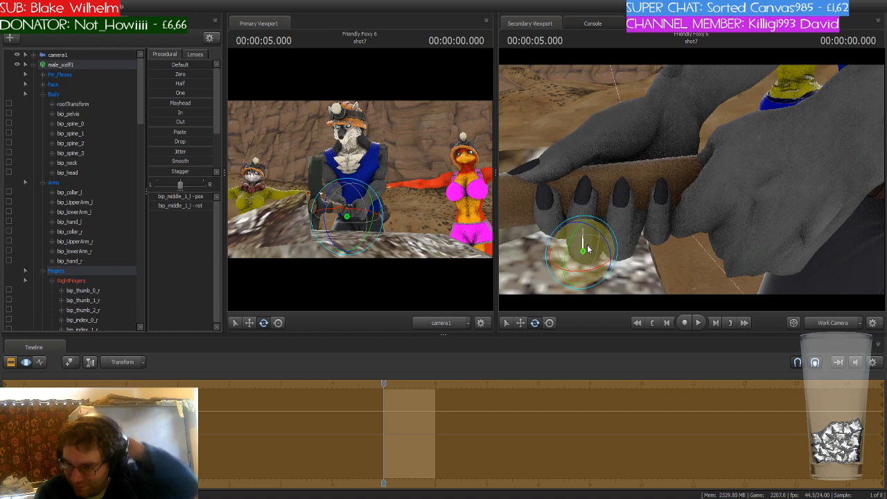
# - Rotate male_wolf1's right thumb bone toward the pickaxe handle
pyautogui.moveTo(668, 129); pyautogui.dragTo(691, 179)
pyautogui.press('s')
pyautogui.press('a')
pyautogui.press('ctrl')
pyautogui.keyDown('ctrl'); pyautogui.click(721, 198); pyautogui.keyUp('ctrl')
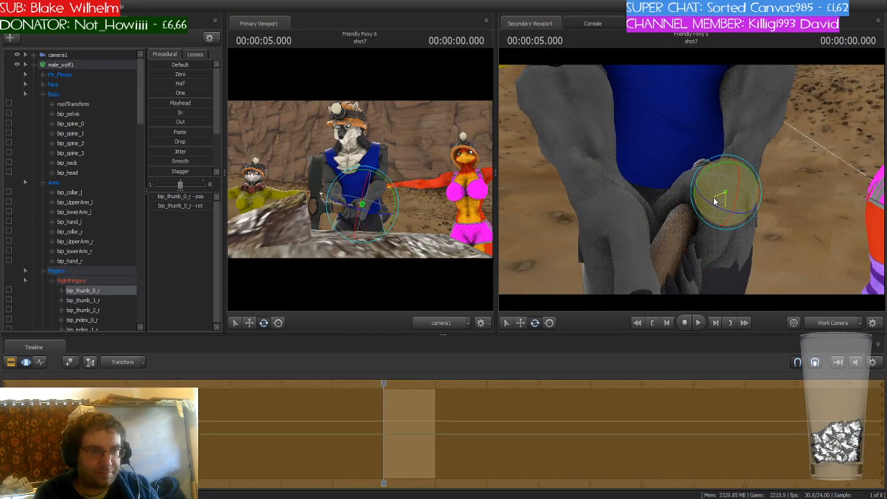
pyautogui.moveTo(762, 214); pyautogui.dragTo(756, 166)
# - Rotate male_wolf1's left eye to adjust his gaze
pyautogui.press('s')
pyautogui.press('s')
pyautogui.press('w')
pyautogui.press('s')
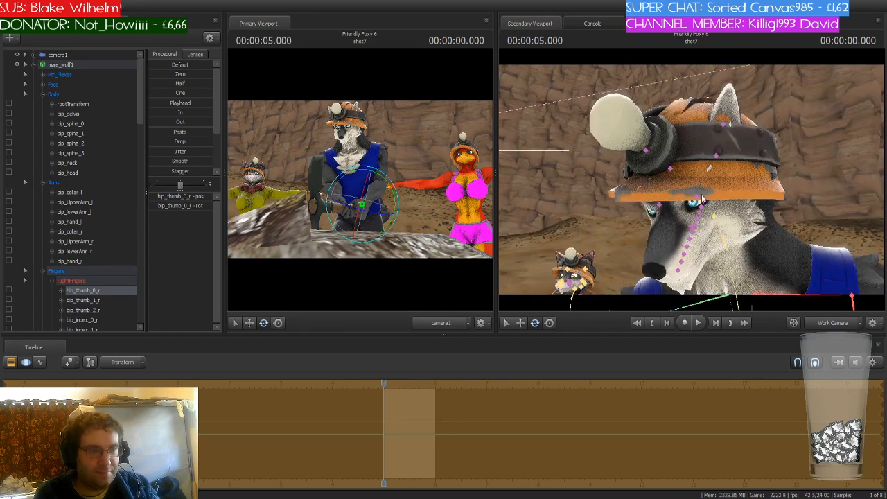
pyautogui.click(695, 202)
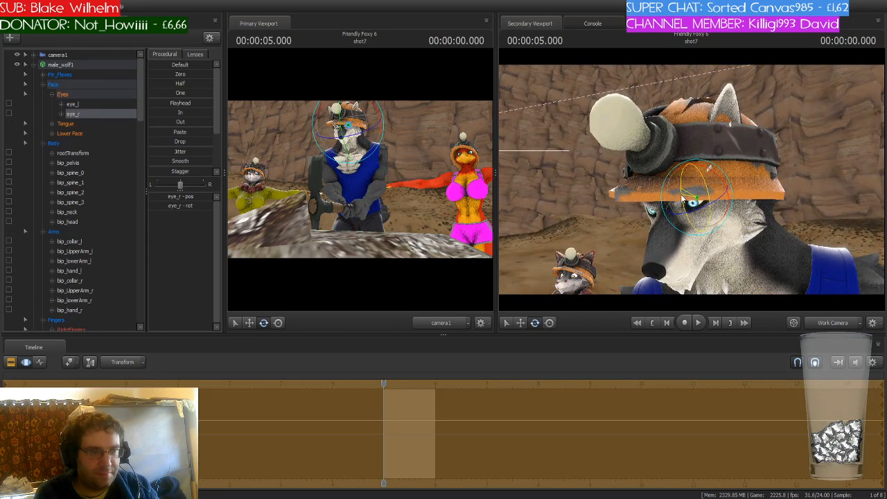
pyautogui.click(653, 208)
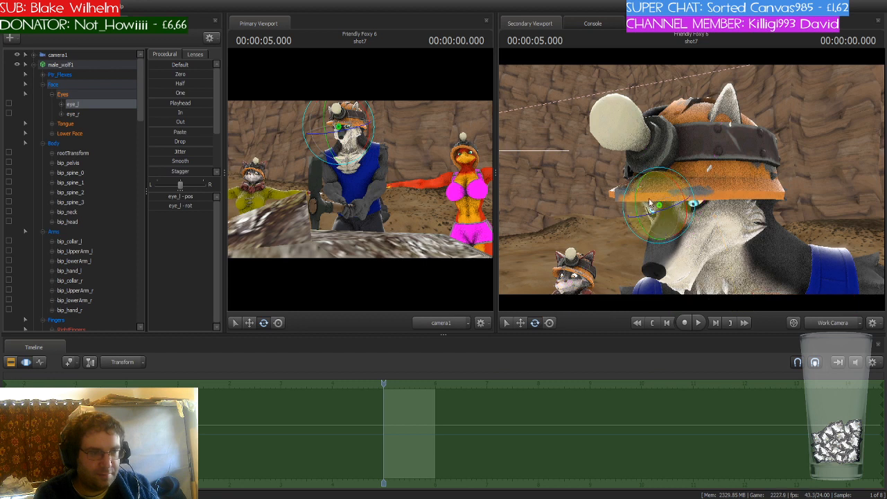
pyautogui.moveTo(637, 191); pyautogui.dragTo(625, 235)
# - Rotate male_wolf1's jaw to open his mouth slightly
pyautogui.press('ctrl')
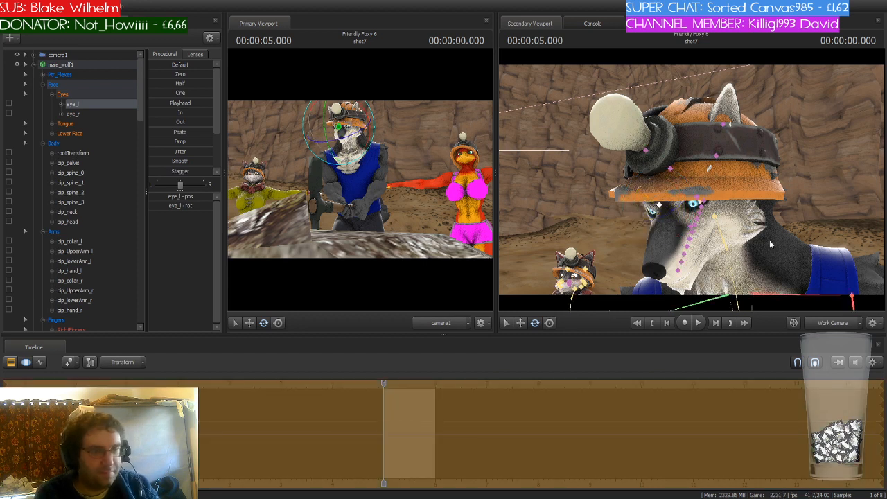
pyautogui.keyDown('ctrl'); pyautogui.click(688, 228); pyautogui.keyUp('ctrl')
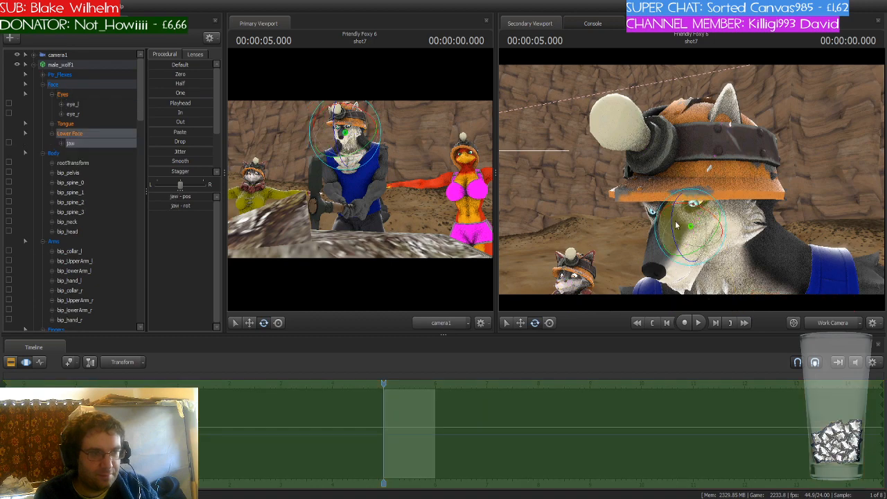
pyautogui.moveTo(676, 223); pyautogui.dragTo(675, 230)
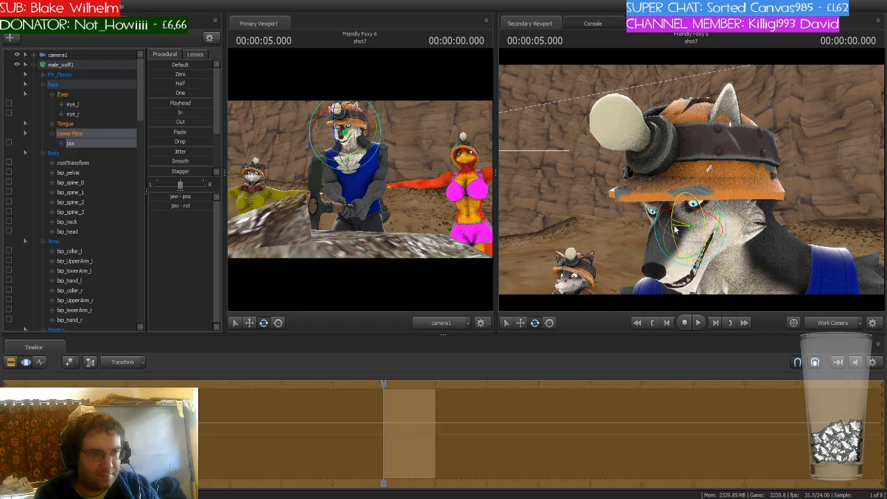
pyautogui.moveTo(692, 181); pyautogui.dragTo(721, 181)
pyautogui.press('s')
pyautogui.press('a')
pyautogui.press('s')
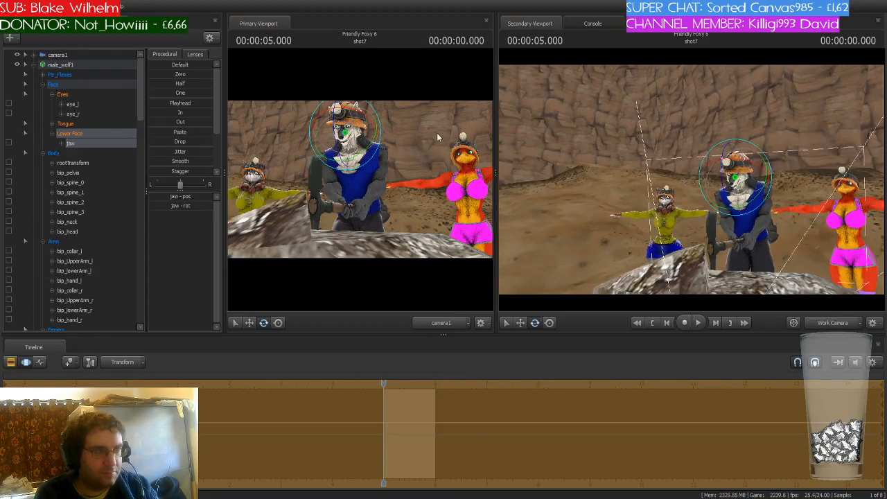
# - Move camera1 closer to male_wolf1 for a tighter framing of the shot
pyautogui.click(94, 56)
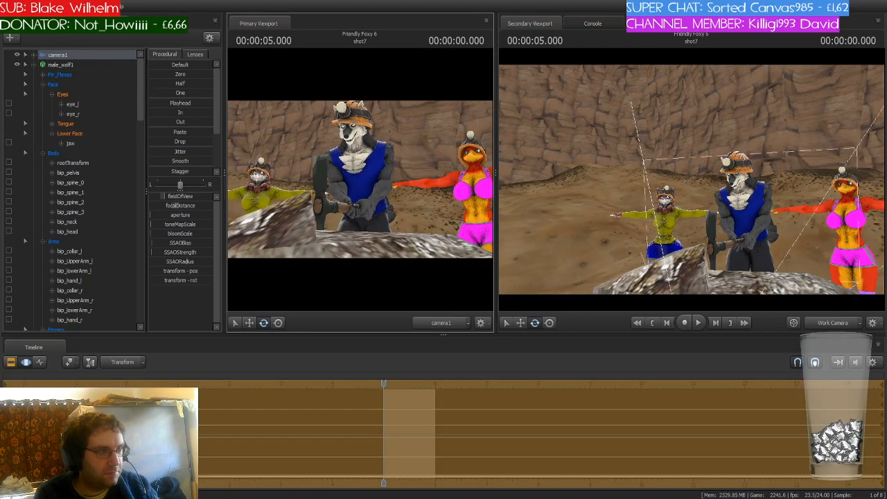
pyautogui.press('w')
pyautogui.moveTo(361, 180); pyautogui.dragTo(360, 178)
pyautogui.press('s')
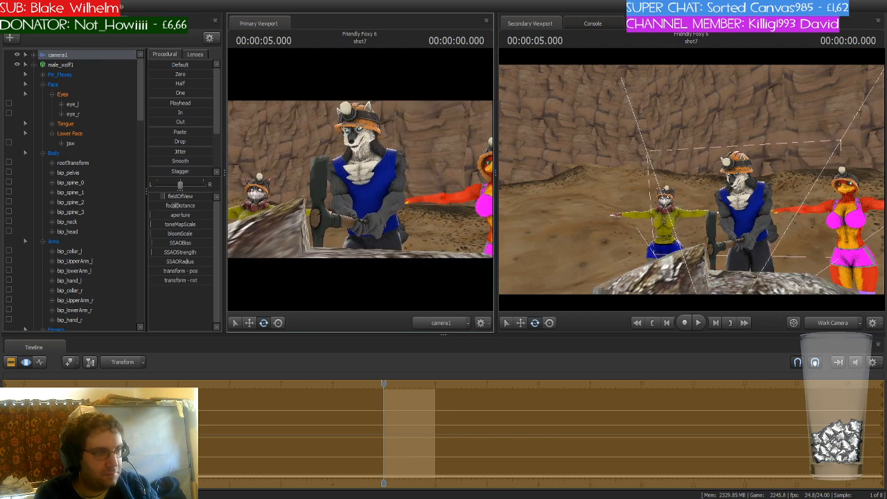
pyautogui.press('s')
pyautogui.moveTo(693, 239)
pyautogui.mouseDown()
pyautogui.moveTo(713, 266)
pyautogui.moveTo(691, 233)
pyautogui.mouseUp()
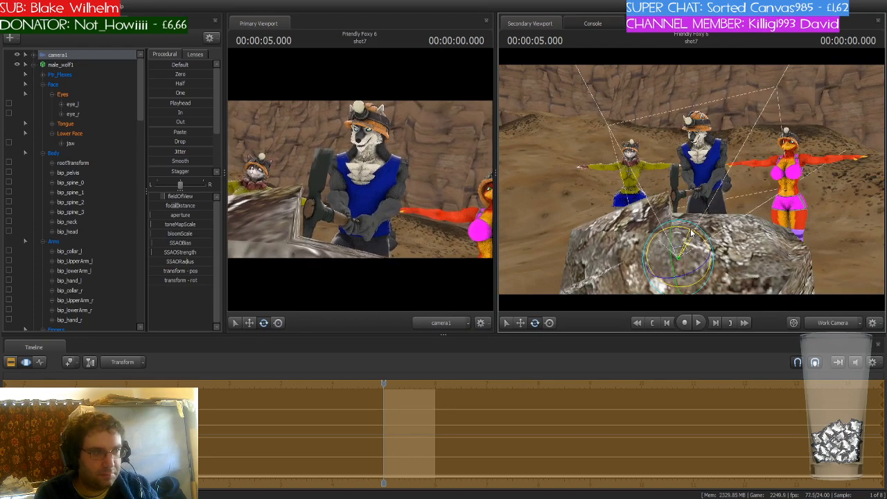
# - Collapse male_wolf1's and c_pickaxe1's bone hierarchies in the animation set list
pyautogui.press('w')
pyautogui.moveTo(779, 212); pyautogui.dragTo(760, 226)
pyautogui.press('s')
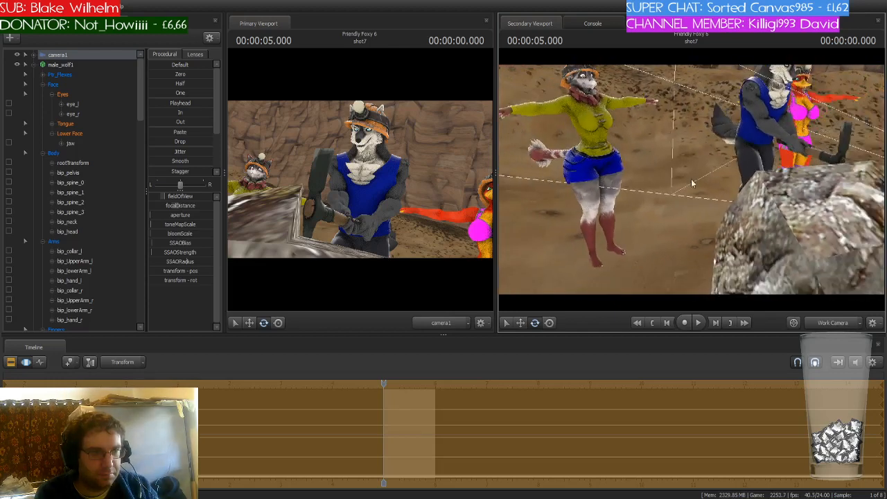
pyautogui.click(35, 65)
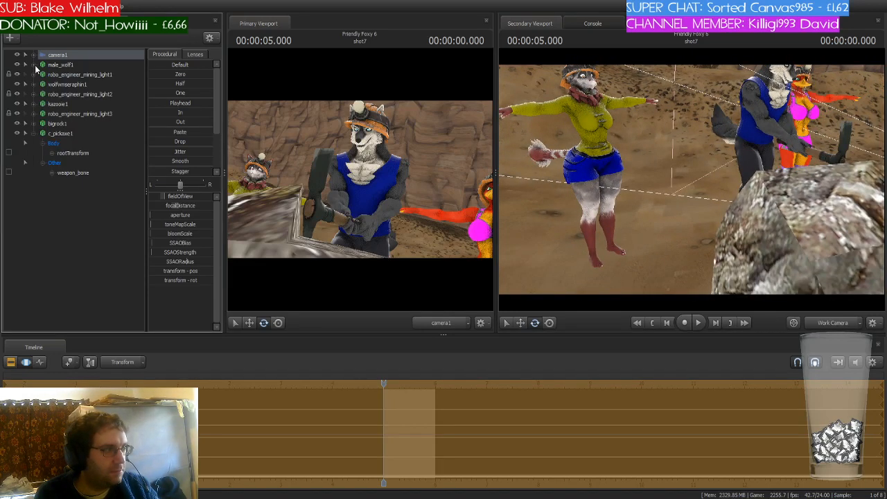
pyautogui.click(80, 159)
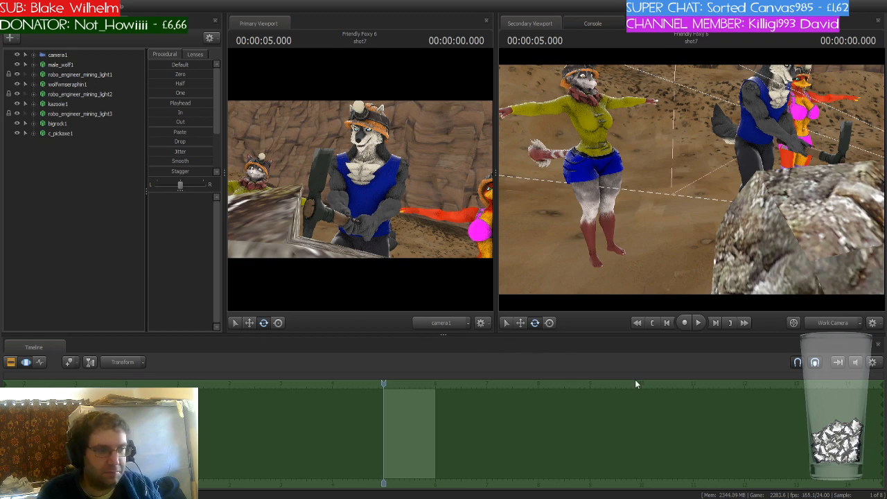
pyautogui.moveTo(644, 239); pyautogui.dragTo(610, 225)
pyautogui.press('d')
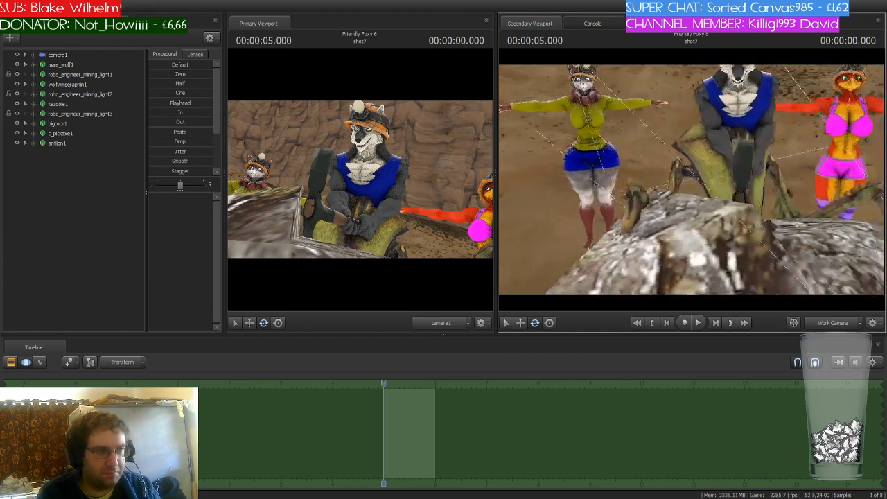
pyautogui.press('s')
pyautogui.moveTo(692, 181); pyautogui.dragTo(691, 180)
pyautogui.press('d')
pyautogui.click(69, 142)
pyautogui.press('d')
pyautogui.press('w')
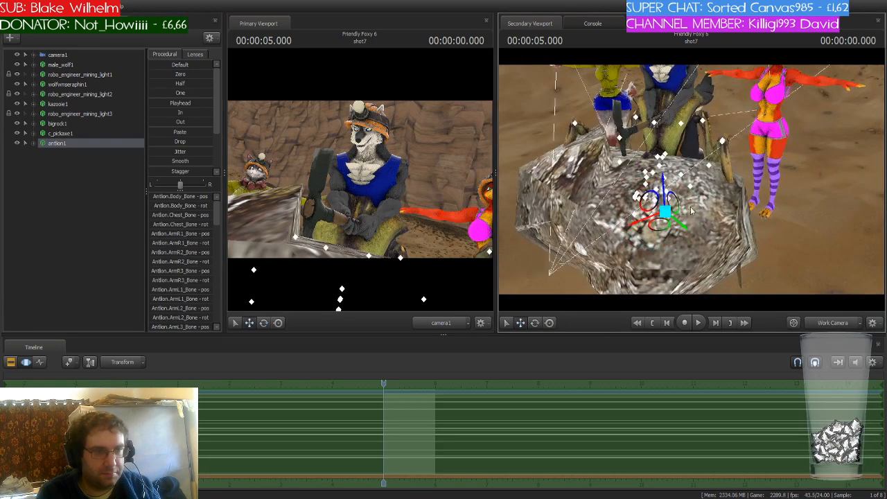
pyautogui.moveTo(690, 211); pyautogui.dragTo(710, 154)
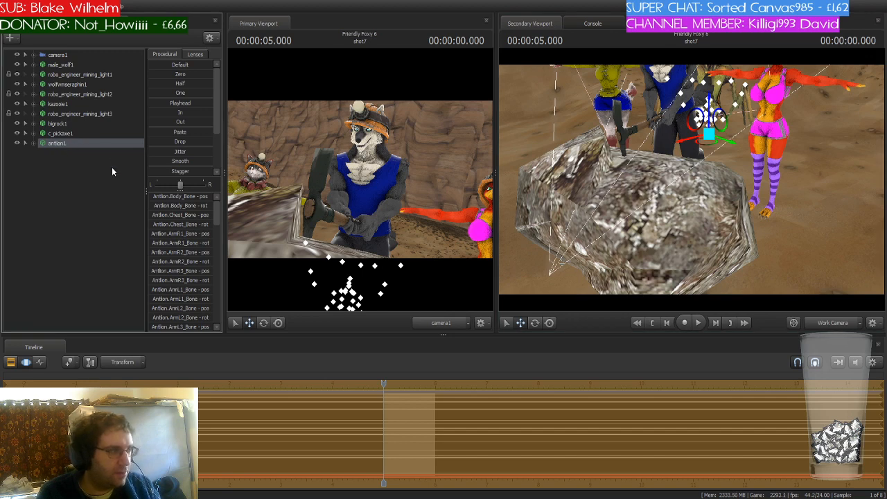
pyautogui.press('Delete')
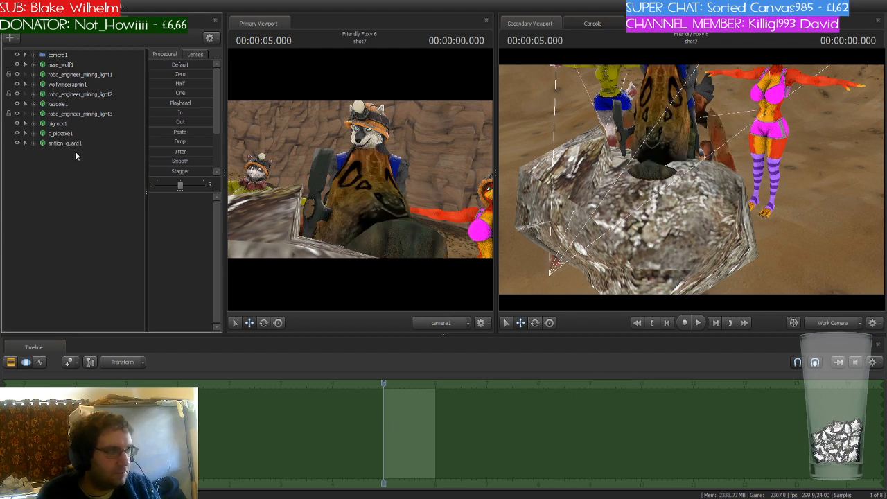
# - Move antlion_guard1 up behind the rock so it rises over the three characters
pyautogui.click(74, 144)
pyautogui.moveTo(728, 222); pyautogui.dragTo(637, 218)
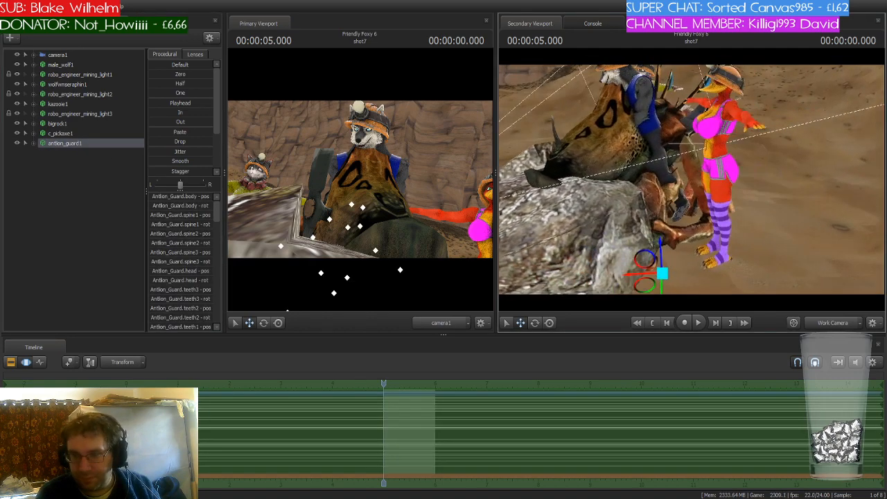
pyautogui.press('s')
pyautogui.moveTo(692, 180); pyautogui.dragTo(692, 182)
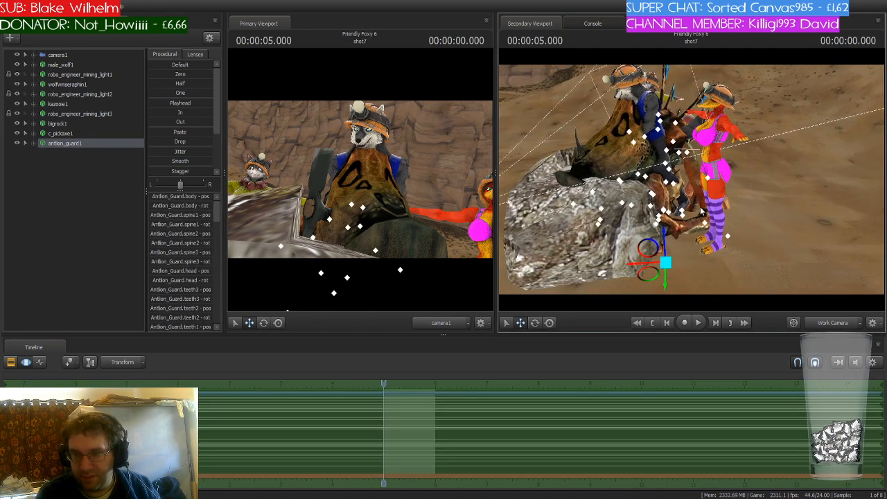
pyautogui.moveTo(647, 273); pyautogui.dragTo(729, 177)
# - Rotate antlion_guard1's spine1 bone to bend its body
pyautogui.press('d')
pyautogui.press('e')
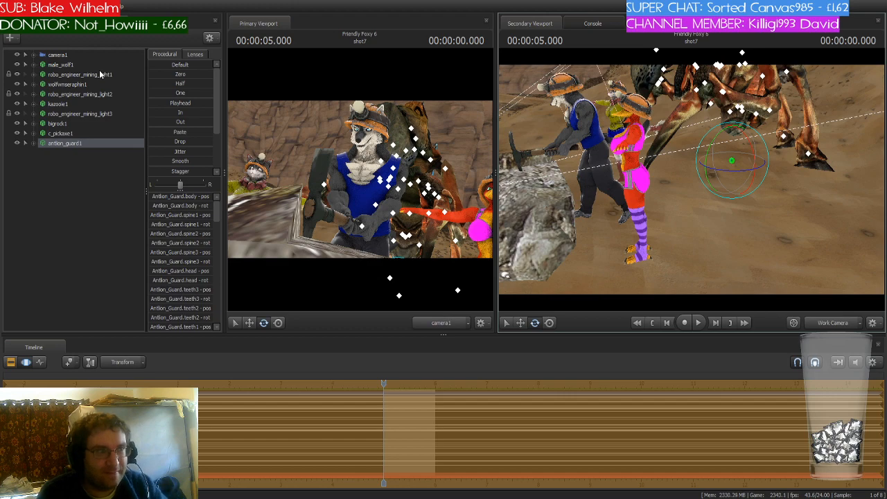
pyautogui.moveTo(594, 216); pyautogui.dragTo(694, 184)
pyautogui.press('w')
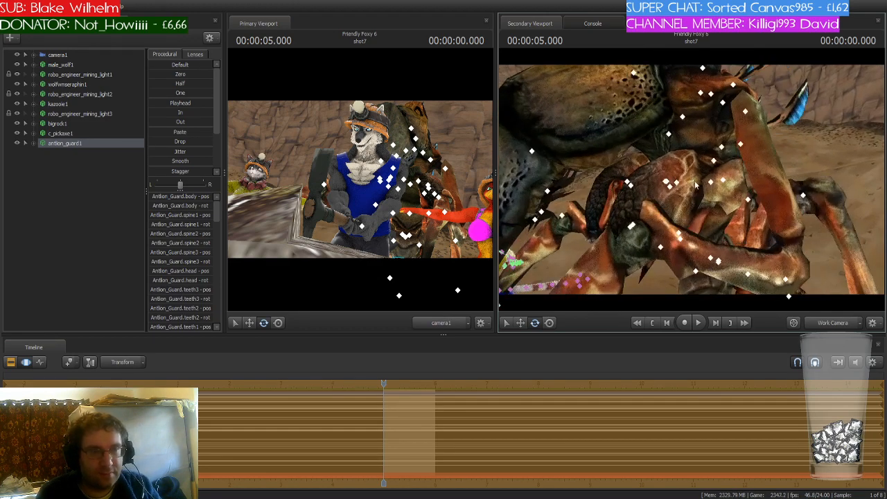
pyautogui.keyDown('ctrl'); pyautogui.click(714, 162); pyautogui.keyUp('ctrl')
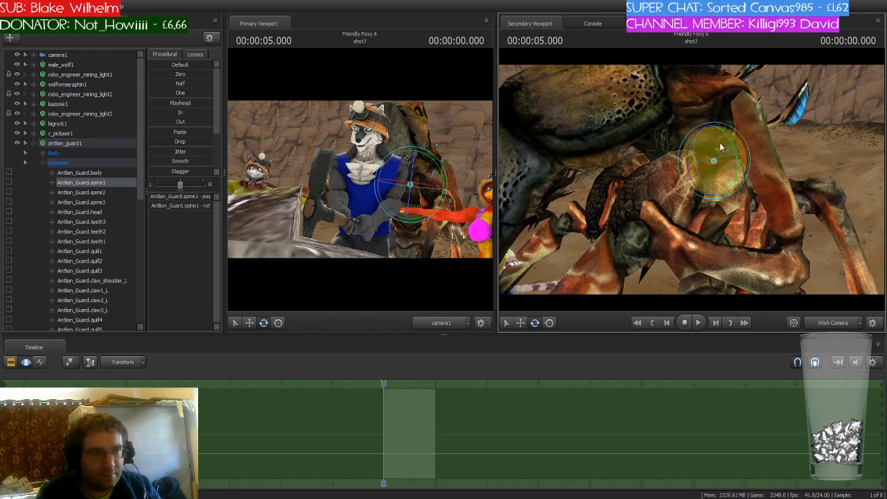
pyautogui.moveTo(720, 142); pyautogui.dragTo(735, 182)
# - Rotate antlion_guard1's left and right claw1 bones to pose its front claws
pyautogui.keyDown('ctrl'); pyautogui.click(763, 127); pyautogui.keyUp('ctrl')
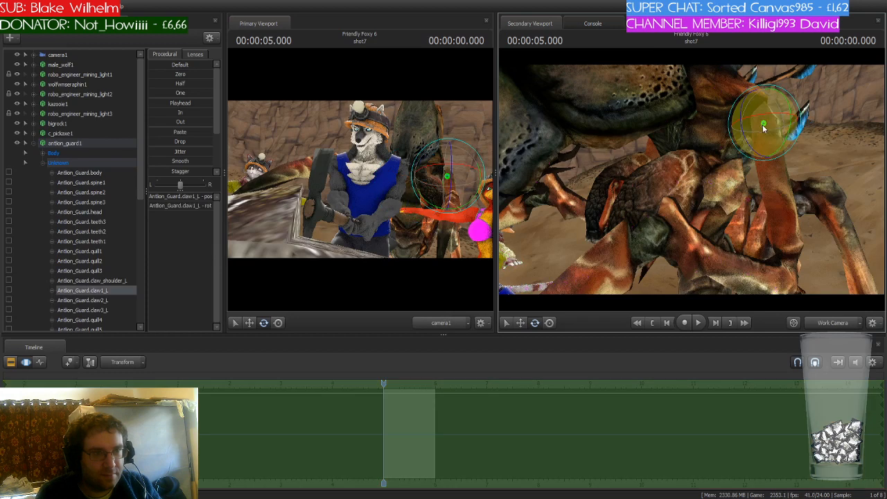
pyautogui.moveTo(754, 123); pyautogui.dragTo(688, 174)
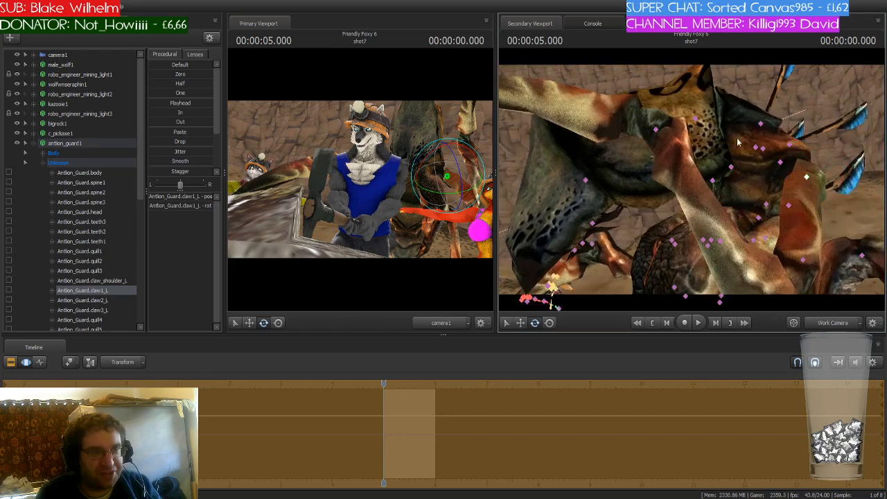
pyautogui.click(760, 123)
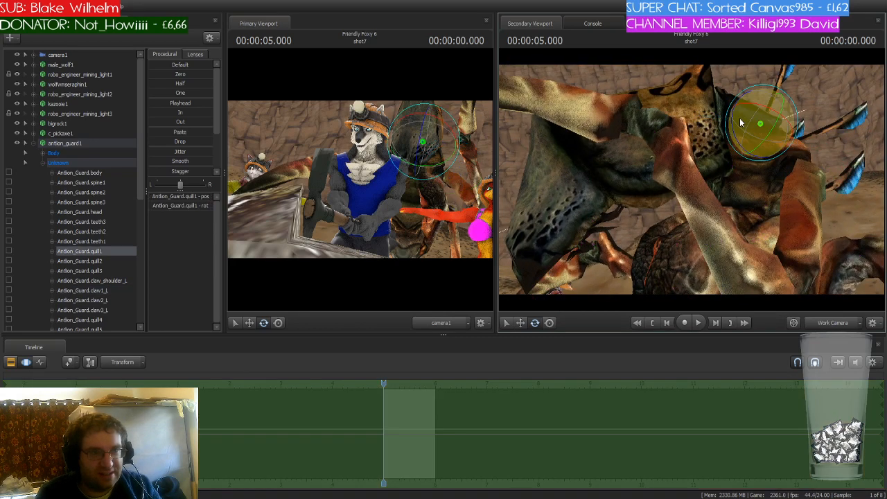
pyautogui.click(696, 119)
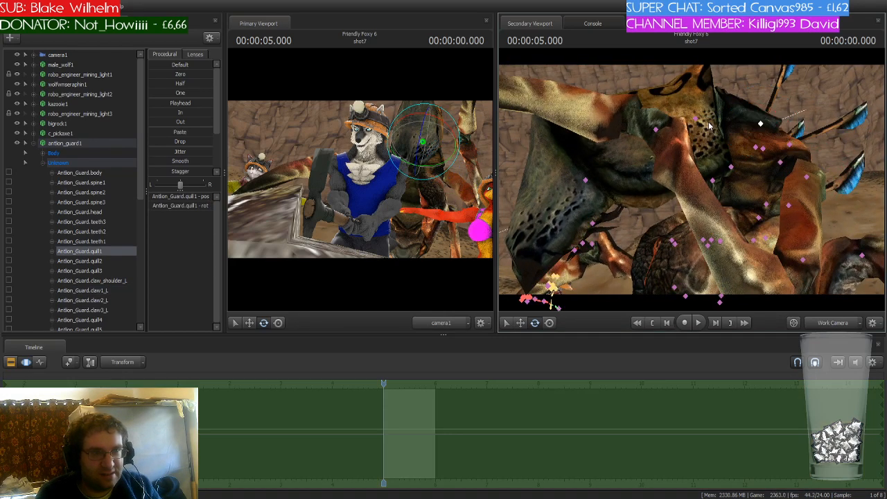
pyautogui.moveTo(691, 129); pyautogui.dragTo(697, 133)
pyautogui.moveTo(804, 193); pyautogui.dragTo(755, 194)
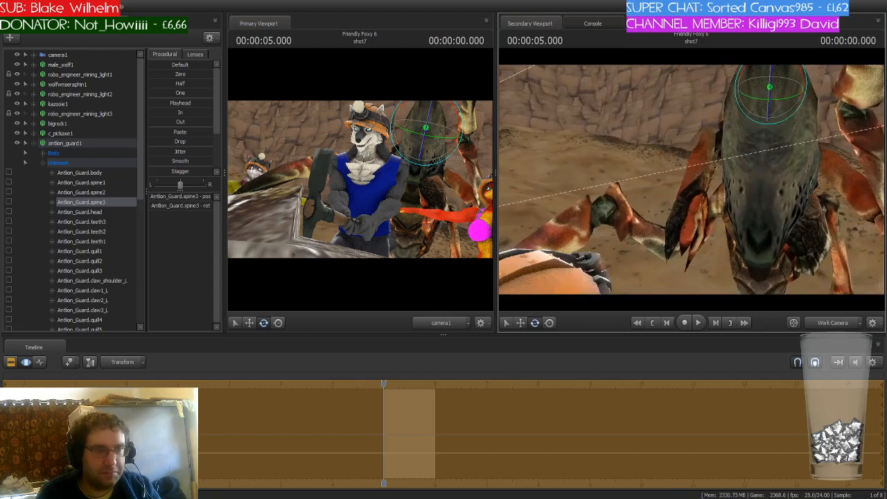
pyautogui.keyDown('ctrl'); pyautogui.click(709, 142); pyautogui.keyUp('ctrl')
pyautogui.moveTo(699, 142); pyautogui.dragTo(687, 128)
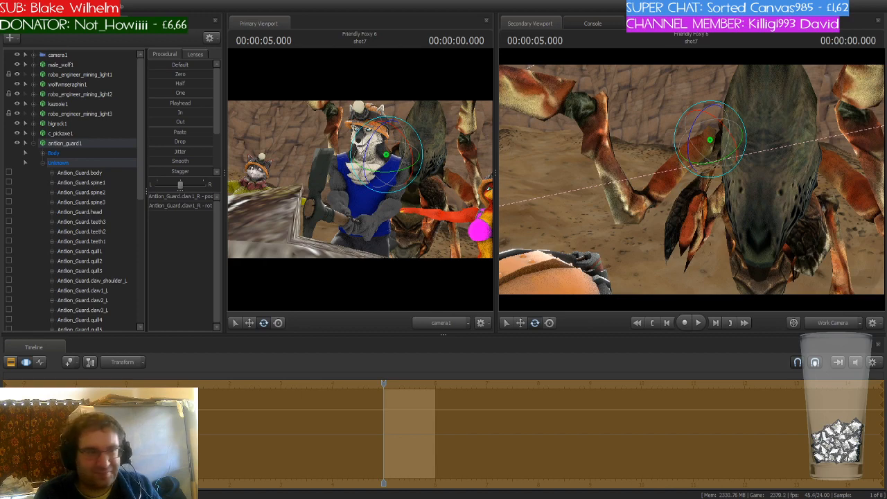
# - Collapse antlion_guard1's hierarchy in the animation set list
pyautogui.press('s')
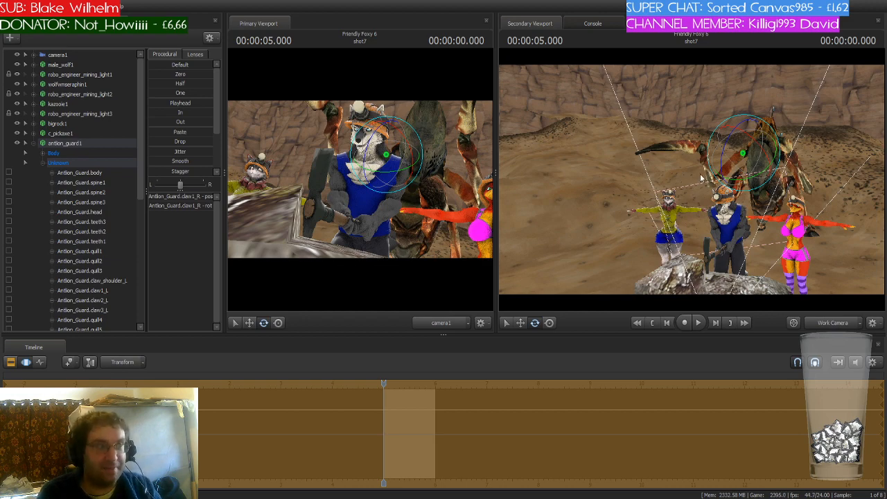
pyautogui.press('w')
pyautogui.moveTo(691, 178)
pyautogui.mouseDown()
pyautogui.moveTo(683, 222)
pyautogui.moveTo(705, 178)
pyautogui.moveTo(692, 183)
pyautogui.mouseUp()
pyautogui.press('s')
pyautogui.press('s')
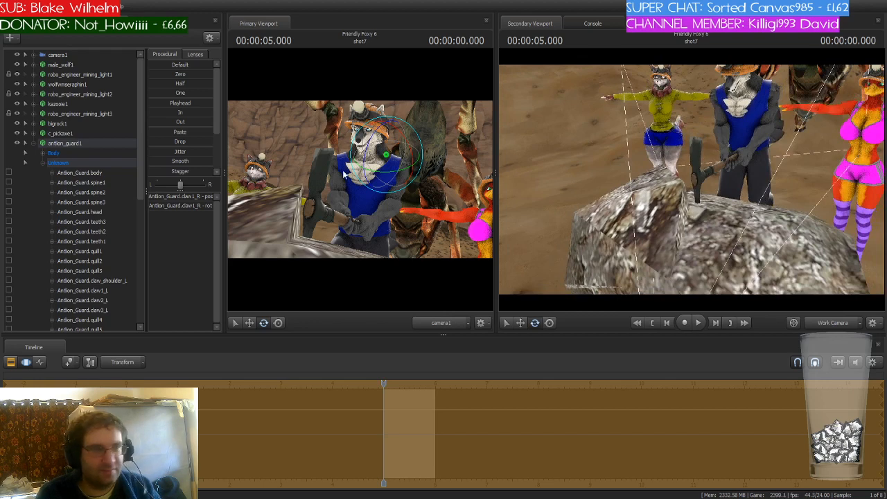
pyautogui.click(97, 144)
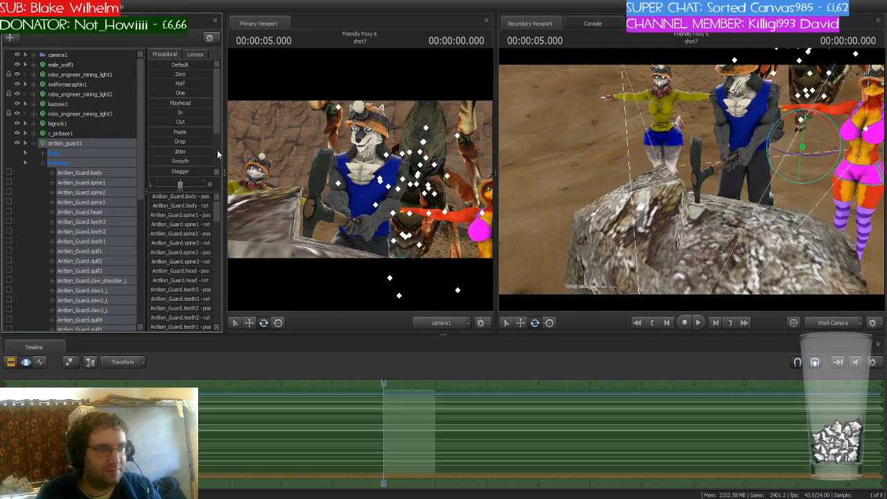
pyautogui.click(27, 143)
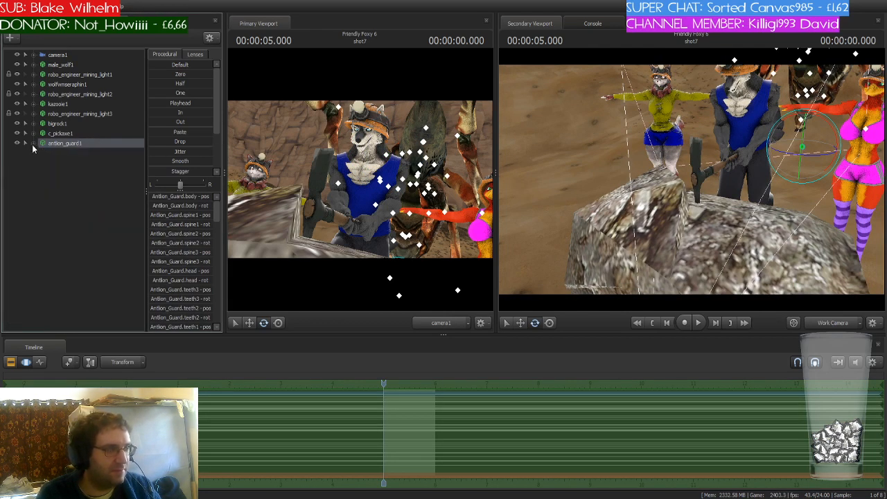
# - Move wolfmseraphin1 slightly lower onto the rock
pyautogui.click(83, 84)
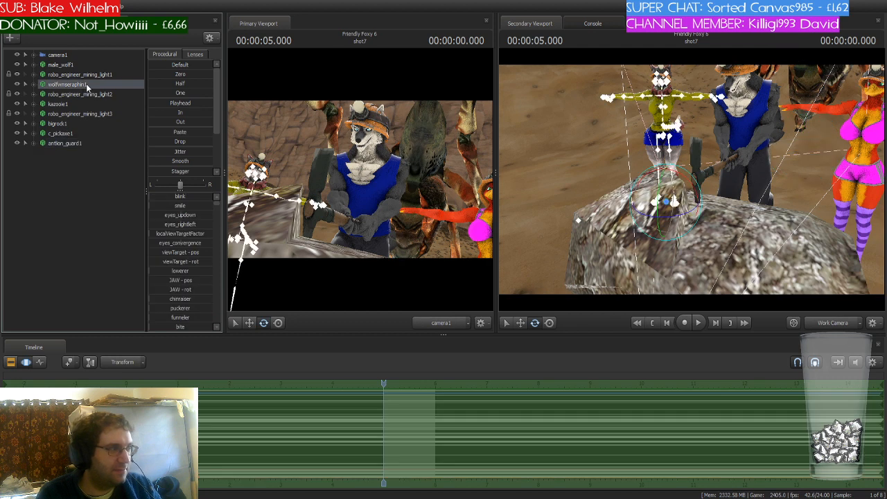
pyautogui.moveTo(663, 216); pyautogui.dragTo(665, 243)
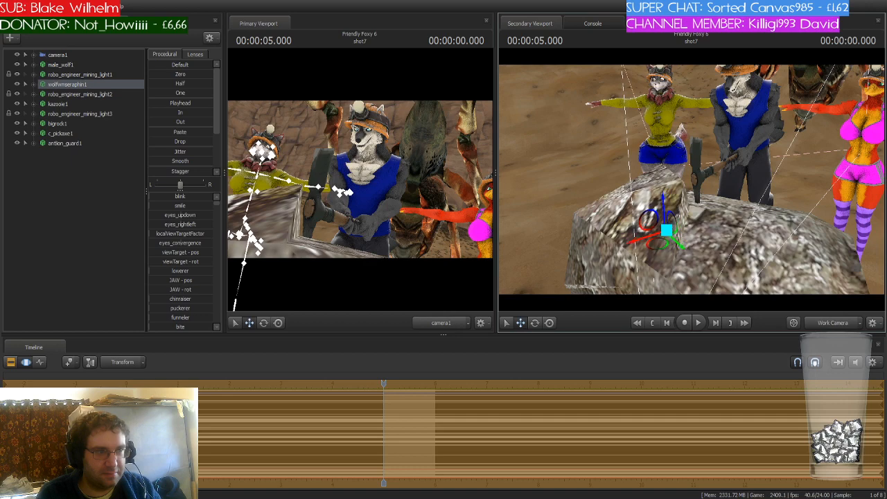
pyautogui.moveTo(679, 211); pyautogui.dragTo(693, 181)
pyautogui.press('w')
pyautogui.moveTo(662, 275); pyautogui.dragTo(660, 282)
pyautogui.press('w')
pyautogui.moveTo(687, 201); pyautogui.dragTo(685, 185)
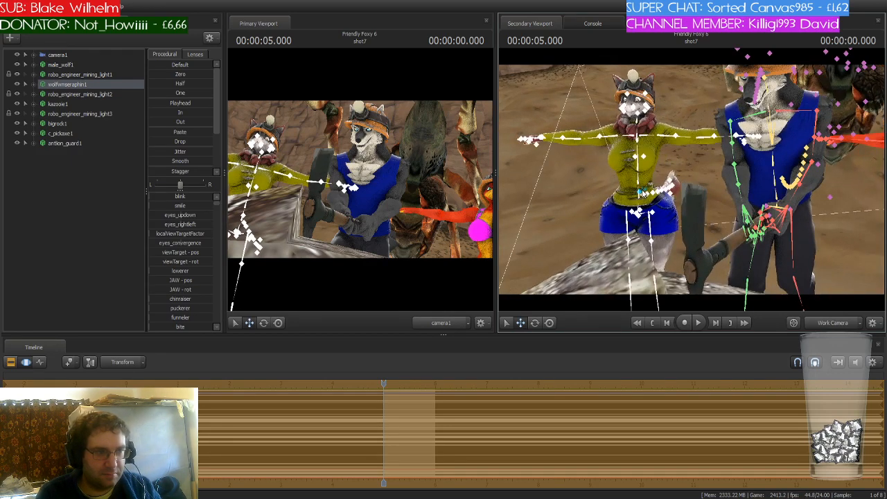
# - Rotate wolfmseraphin1's spine bone to lean her torso back
pyautogui.click(640, 197)
pyautogui.press('e')
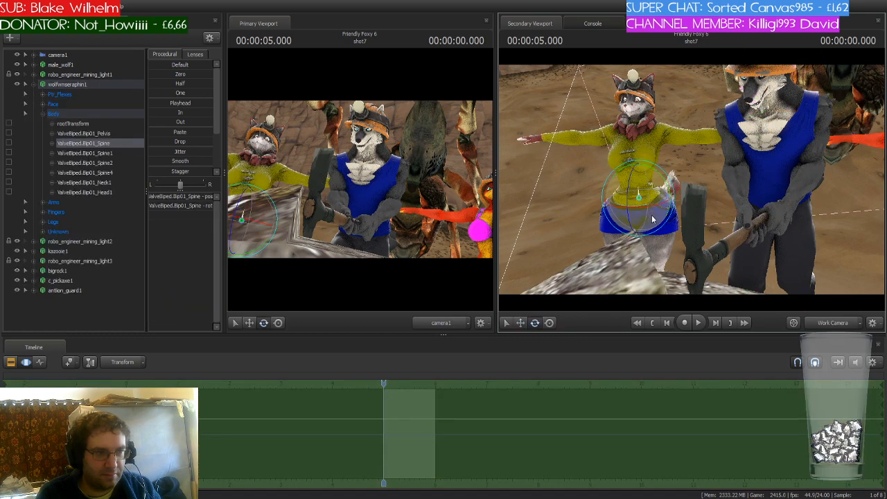
pyautogui.moveTo(652, 213); pyautogui.dragTo(659, 187)
# - Aim wolfmseraphin1's eye target up toward the antlion guard
pyautogui.press('w')
pyautogui.keyDown('ctrl'); pyautogui.click(668, 194); pyautogui.keyUp('ctrl')
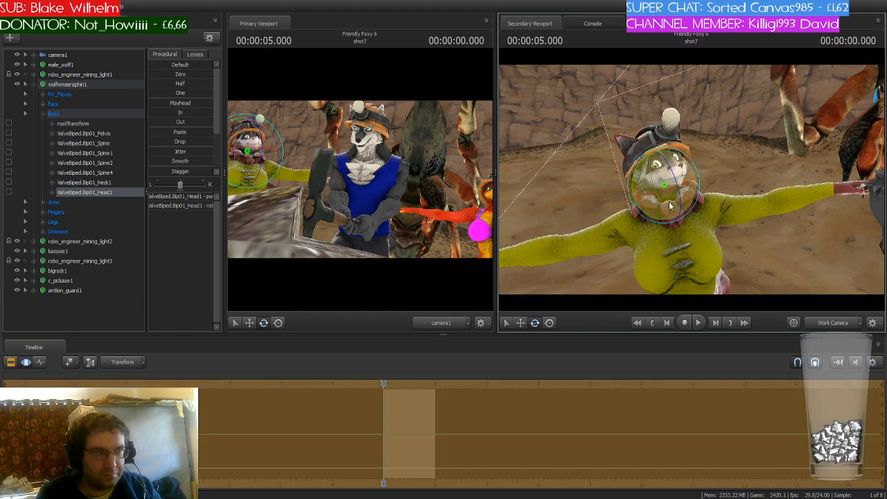
pyautogui.click(43, 106)
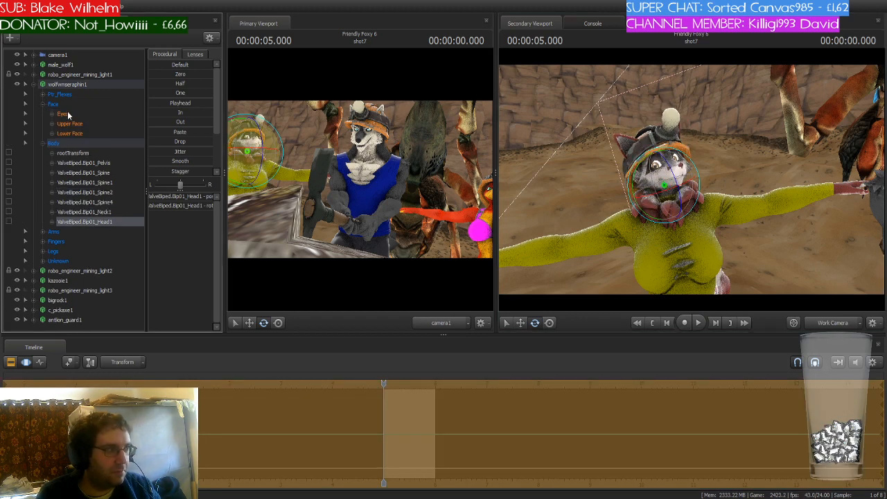
pyautogui.click(69, 114)
pyautogui.press('s')
pyautogui.moveTo(690, 196)
pyautogui.mouseDown()
pyautogui.moveTo(674, 222)
pyautogui.moveTo(731, 135)
pyautogui.moveTo(733, 94)
pyautogui.moveTo(749, 126)
pyautogui.moveTo(732, 94)
pyautogui.mouseUp()
pyautogui.press('w')
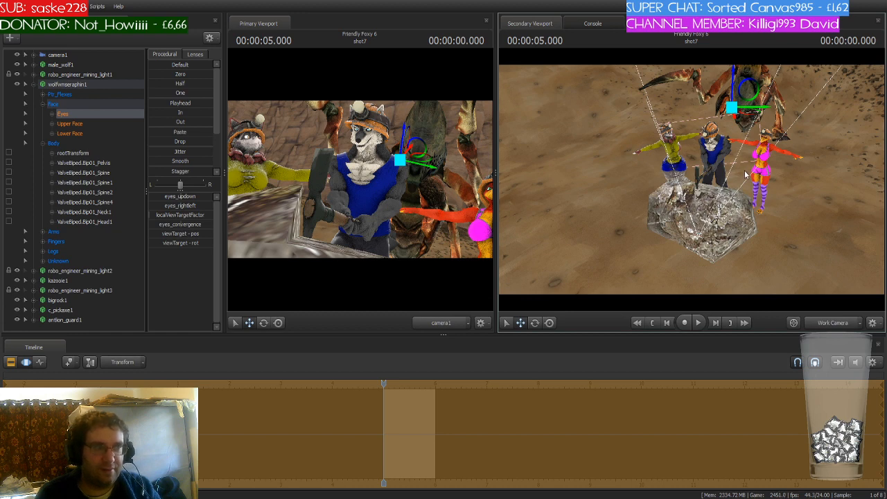
# - Rotate wolfmseraphin1's right upper arm and forearm to raise her hand to her mouth
pyautogui.press('w')
pyautogui.moveTo(759, 221); pyautogui.dragTo(743, 194)
pyautogui.click(660, 171)
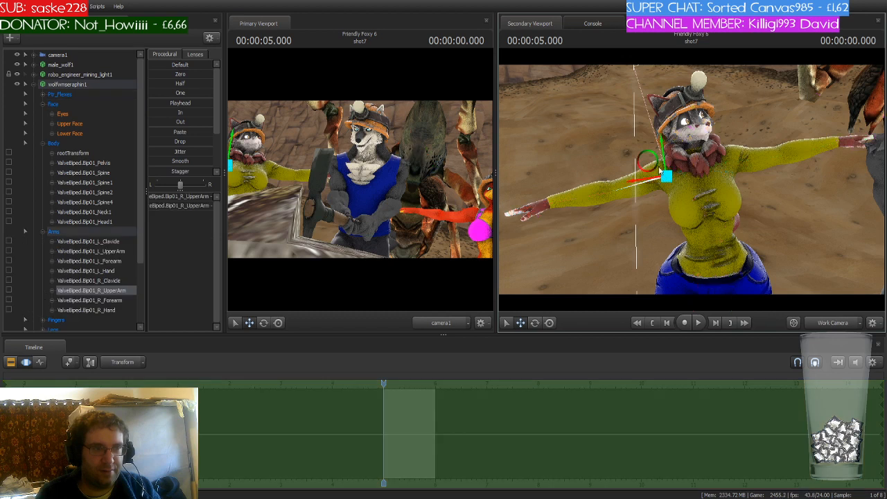
pyautogui.press('e')
pyautogui.moveTo(657, 164)
pyautogui.mouseDown()
pyautogui.moveTo(647, 158)
pyautogui.moveTo(647, 178)
pyautogui.mouseUp()
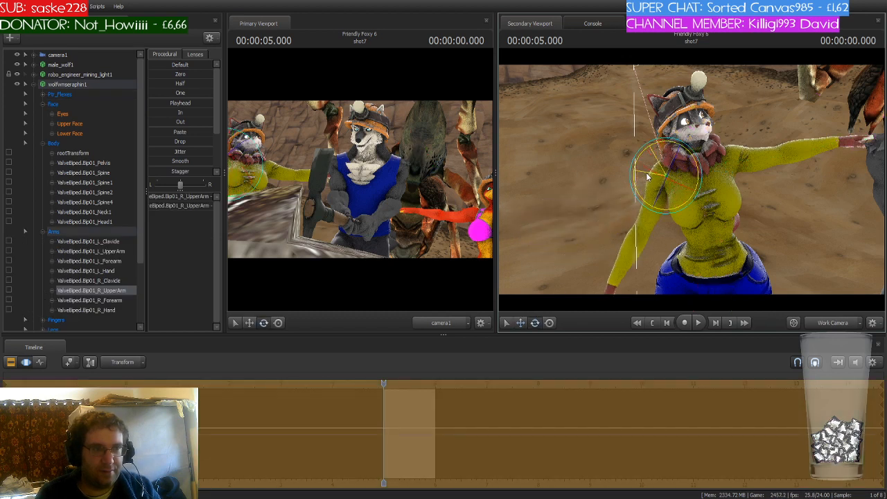
pyautogui.click(645, 242)
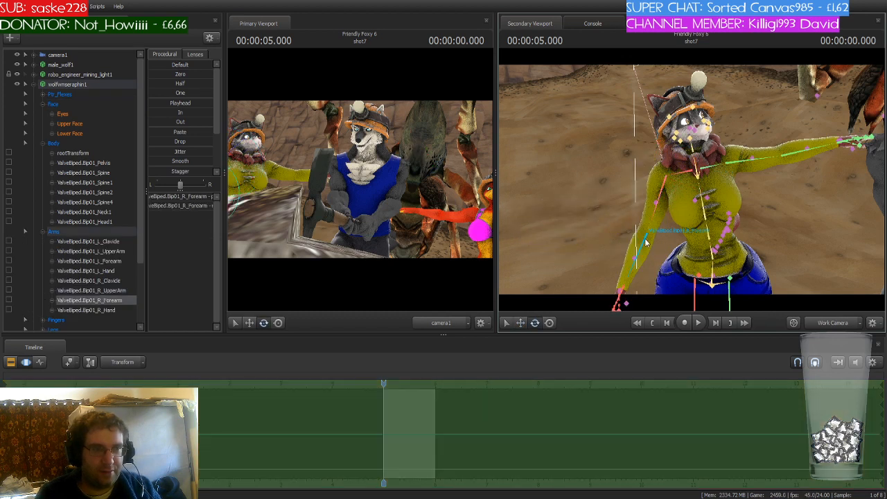
pyautogui.moveTo(645, 242); pyautogui.dragTo(669, 208)
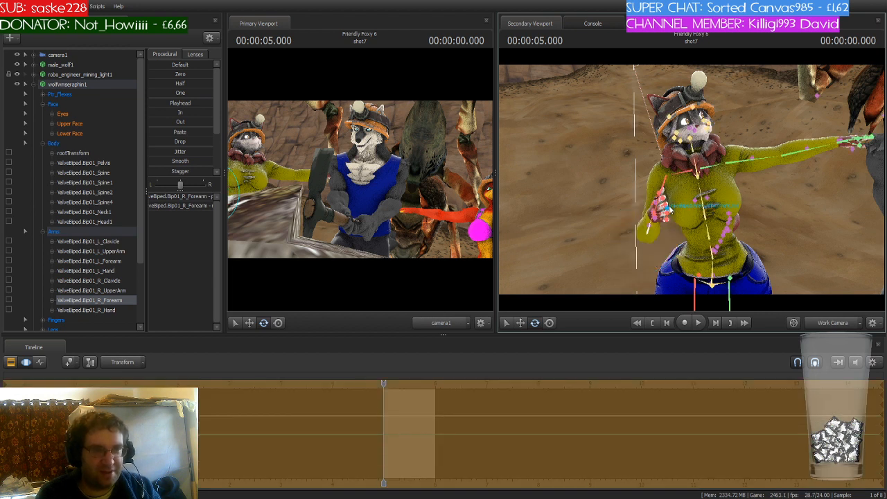
# - Open wolfmseraphin1's jaw using the JAW control so her mouth gapes in fright
pyautogui.click(686, 178)
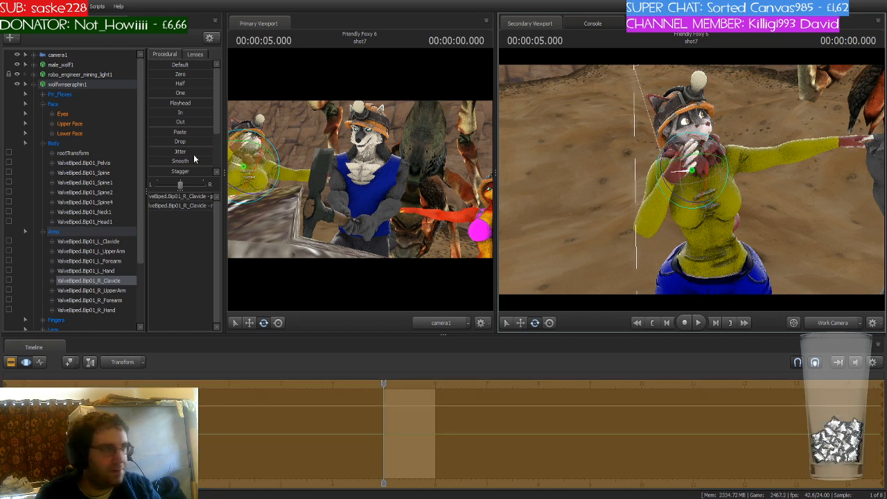
pyautogui.click(69, 94)
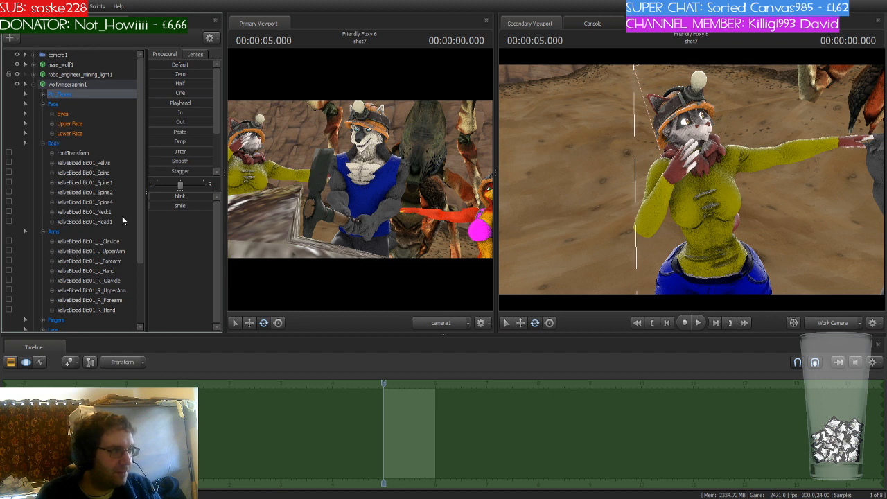
pyautogui.moveTo(136, 183); pyautogui.dragTo(135, 232)
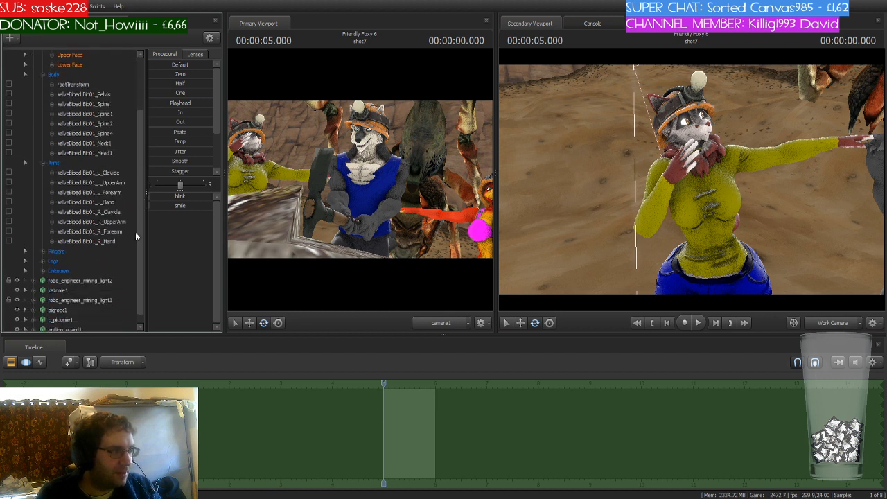
pyautogui.click(61, 271)
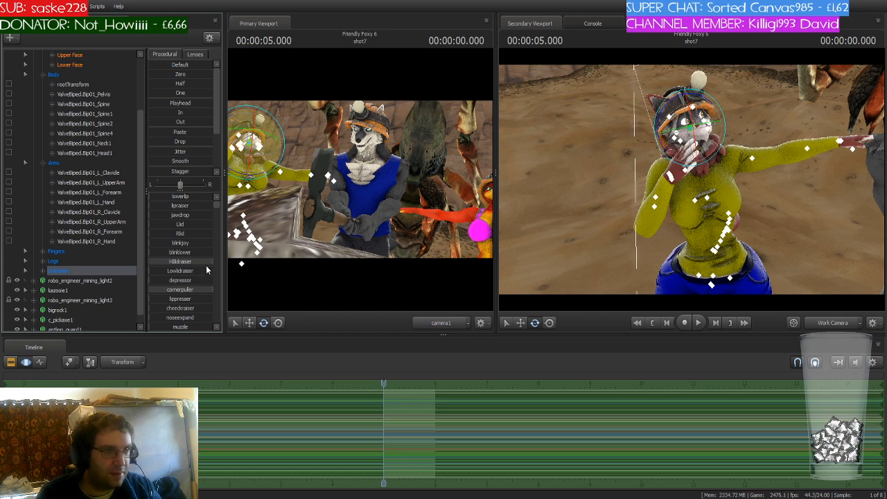
pyautogui.click(211, 291)
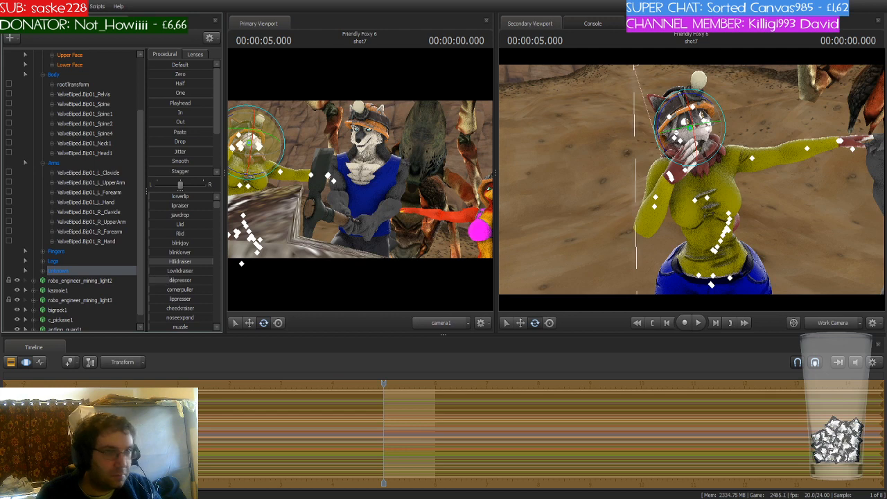
pyautogui.moveTo(596, 208); pyautogui.dragTo(603, 170)
pyautogui.press('w')
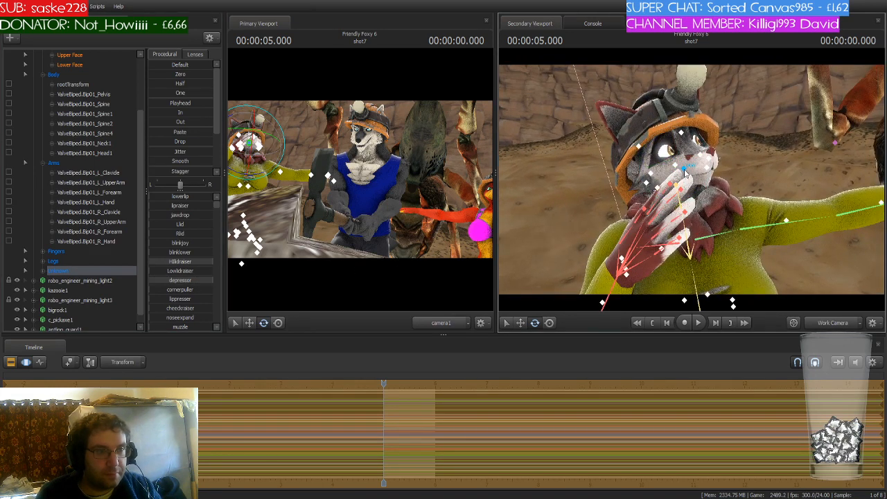
pyautogui.click(697, 169)
pyautogui.moveTo(700, 168); pyautogui.dragTo(703, 182)
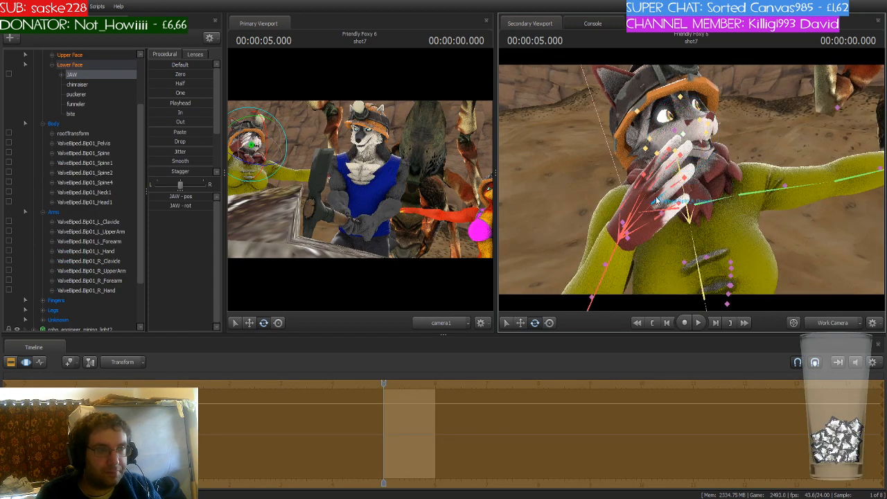
# - Rotate wolfmseraphin1's right clavicle, upper arm and forearm to reposition her right hand at her mouth
pyautogui.click(657, 209)
pyautogui.moveTo(652, 196); pyautogui.dragTo(712, 221)
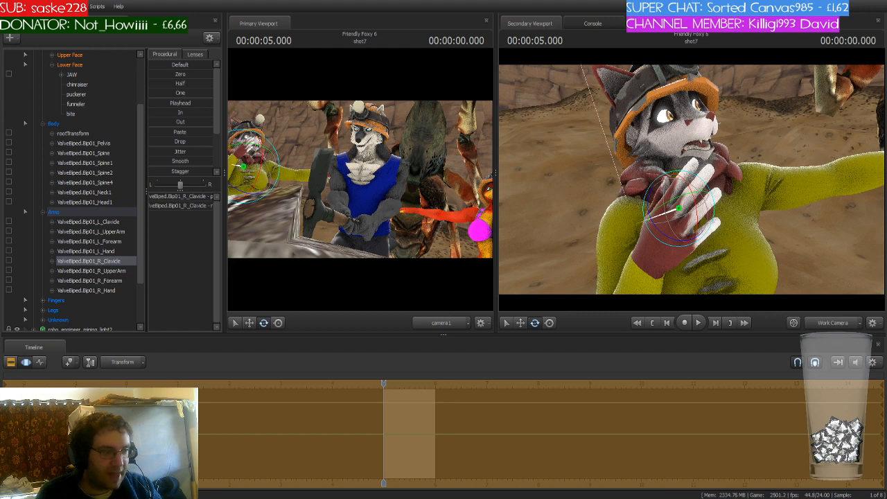
pyautogui.moveTo(769, 257); pyautogui.dragTo(761, 283)
pyautogui.keyDown('ctrl'); pyautogui.click(679, 177); pyautogui.keyUp('ctrl')
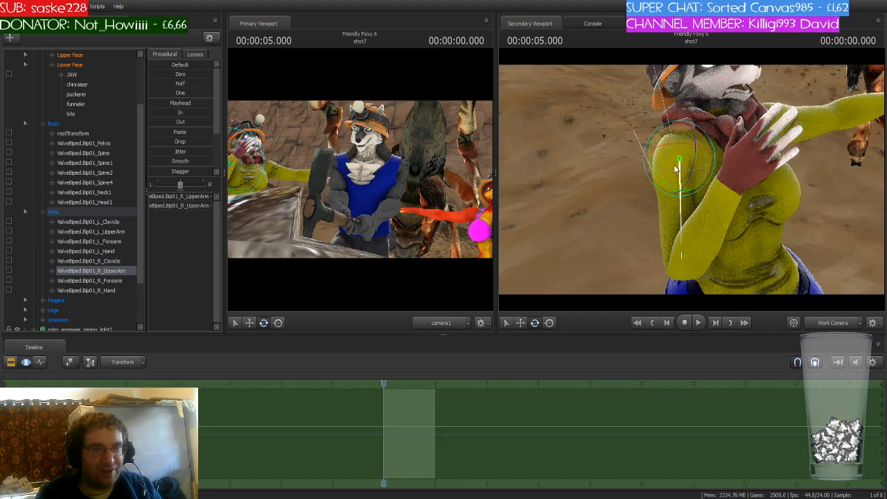
pyautogui.moveTo(677, 167); pyautogui.dragTo(674, 177)
pyautogui.moveTo(667, 220); pyautogui.dragTo(629, 252)
pyautogui.keyDown('ctrl'); pyautogui.click(644, 223); pyautogui.keyUp('ctrl')
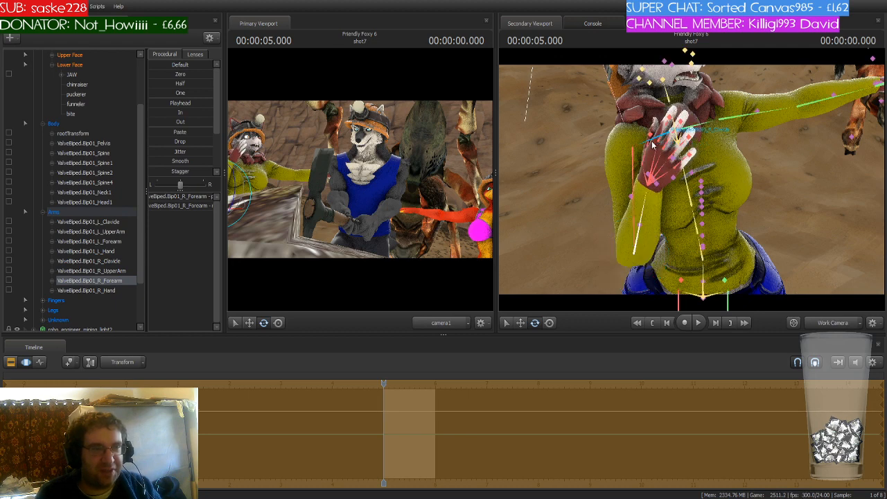
pyautogui.keyDown('ctrl'); pyautogui.click(662, 141); pyautogui.keyUp('ctrl')
pyautogui.moveTo(681, 143); pyautogui.dragTo(673, 144)
# - Rotate wolfmseraphin1's right hand and thumb joints to curl the hand over her mouth
pyautogui.keyDown('ctrl'); pyautogui.click(654, 175); pyautogui.keyUp('ctrl')
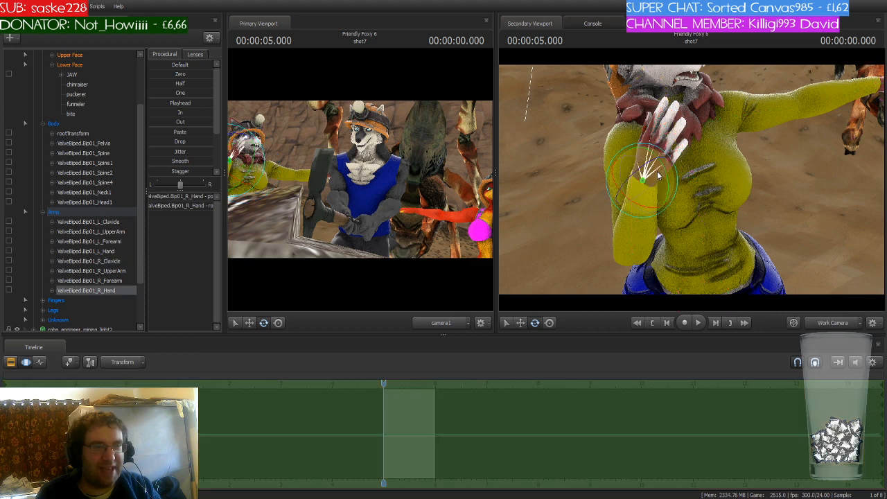
pyautogui.moveTo(649, 203); pyautogui.dragTo(667, 201)
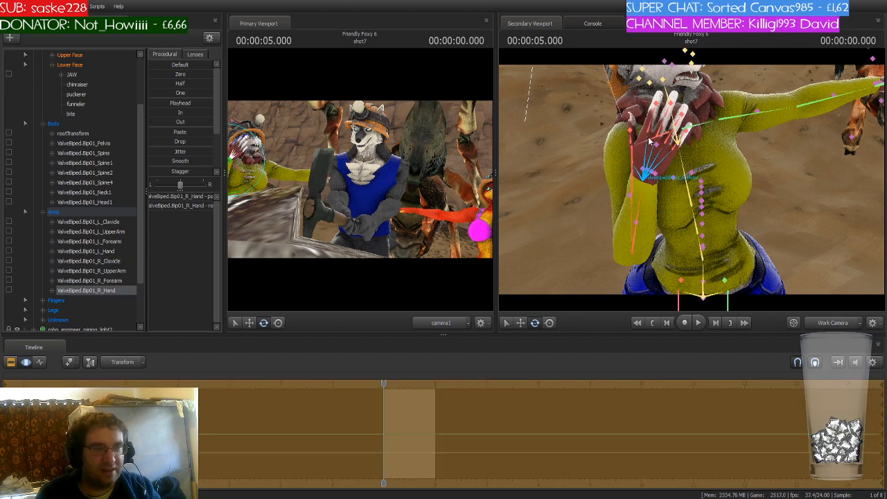
pyautogui.moveTo(656, 167); pyautogui.dragTo(707, 177)
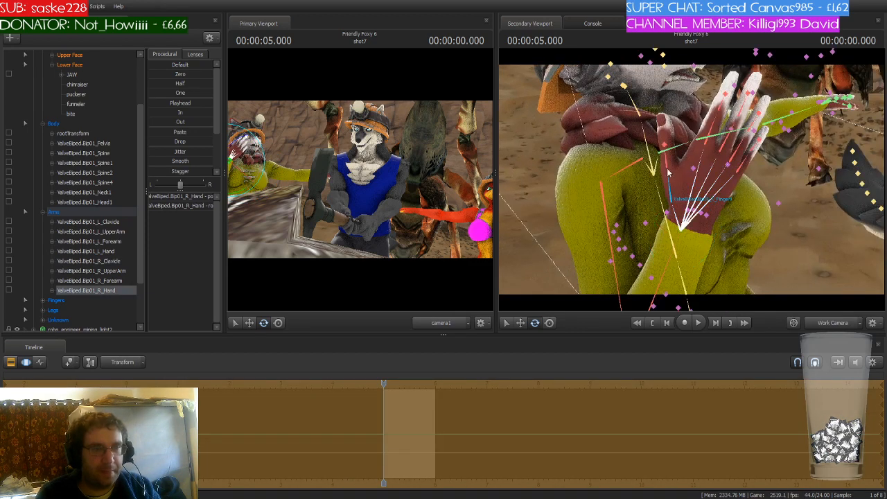
pyautogui.keyDown('ctrl'); pyautogui.click(669, 194); pyautogui.keyUp('ctrl')
pyautogui.moveTo(665, 229); pyautogui.dragTo(670, 232)
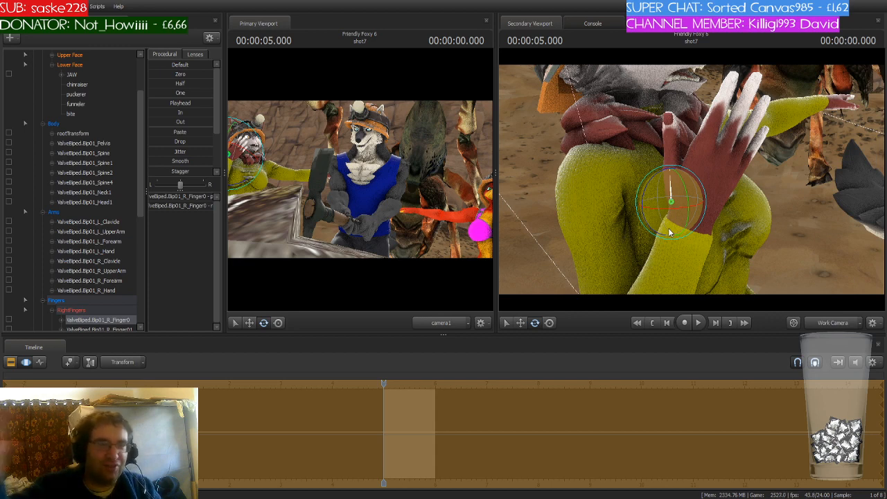
pyautogui.press('ctrl')
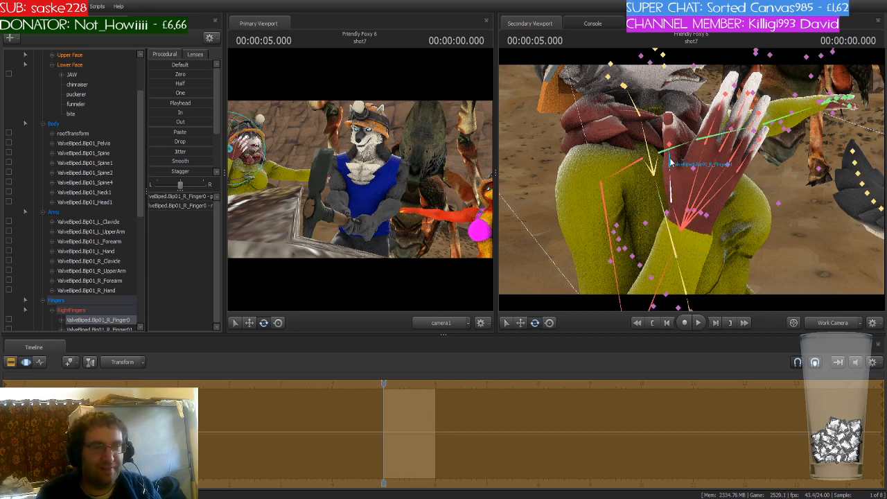
pyautogui.keyDown('ctrl'); pyautogui.click(670, 164); pyautogui.keyUp('ctrl')
pyautogui.moveTo(670, 192)
pyautogui.mouseDown()
pyautogui.moveTo(651, 194)
pyautogui.moveTo(692, 193)
pyautogui.moveTo(672, 201)
pyautogui.mouseUp()
pyautogui.press('ctrl')
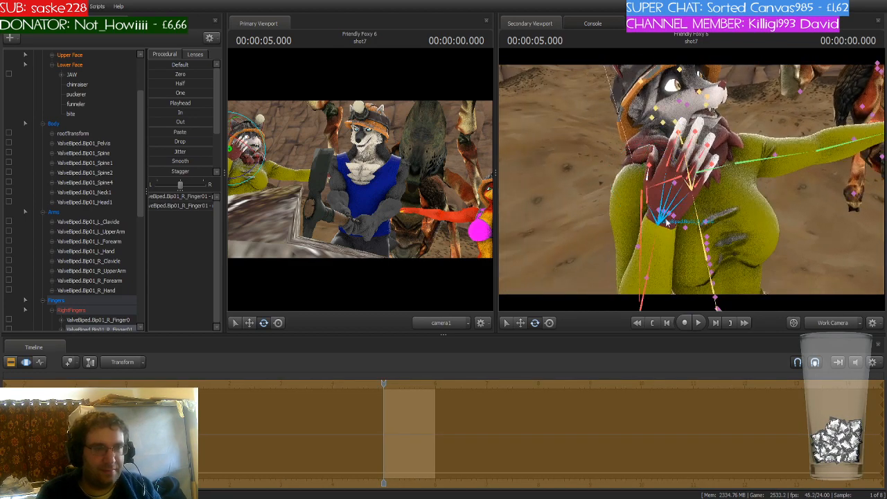
pyautogui.keyDown('ctrl'); pyautogui.click(667, 222); pyautogui.keyUp('ctrl')
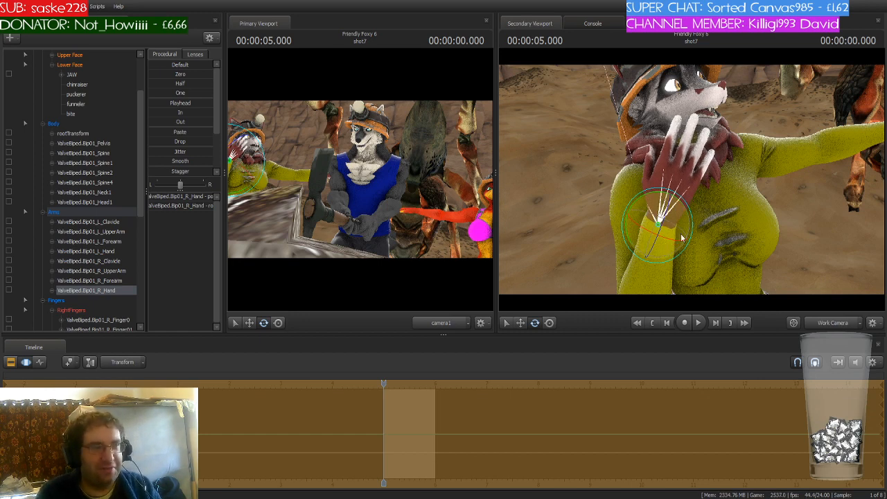
pyautogui.moveTo(691, 197); pyautogui.dragTo(701, 212)
pyautogui.press('ctrl')
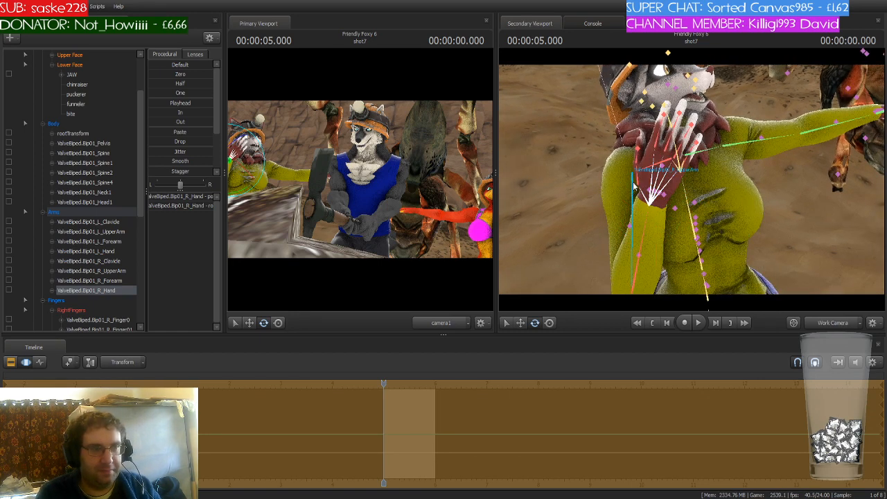
# - Refine the rotation of wolfmseraphin1's right upper arm to settle the hand against her face
pyautogui.keyDown('ctrl'); pyautogui.click(649, 173); pyautogui.keyUp('ctrl')
pyautogui.moveTo(658, 169); pyautogui.dragTo(684, 188)
pyautogui.keyDown('ctrl'); pyautogui.click(660, 232); pyautogui.keyUp('ctrl')
pyautogui.press('s')
pyautogui.moveTo(661, 243); pyautogui.dragTo(659, 235)
pyautogui.press('w')
pyautogui.moveTo(691, 180); pyautogui.dragTo(710, 162)
pyautogui.keyDown('ctrl'); pyautogui.click(688, 168); pyautogui.keyUp('ctrl')
pyautogui.press('e')
# - Rotate wolfmseraphin1's left upper arm and forearm to raise her left hand up beside her mouth
pyautogui.keyDown('ctrl'); pyautogui.click(716, 185); pyautogui.keyUp('ctrl')
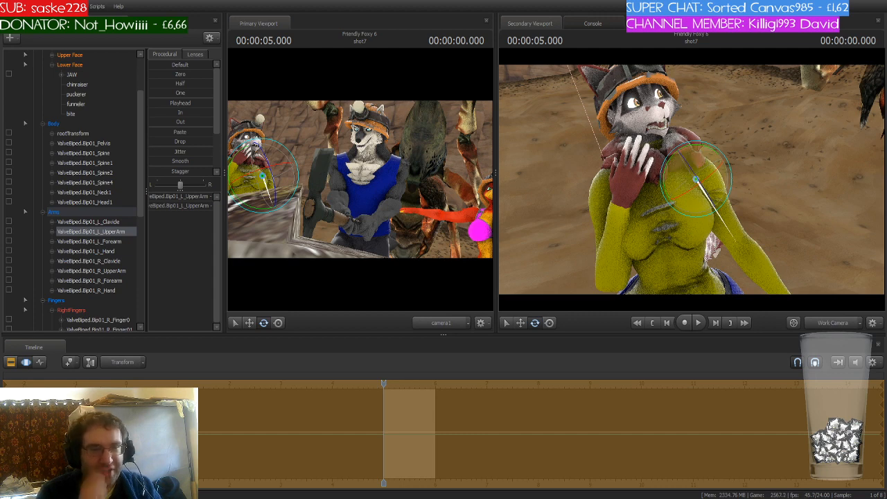
pyautogui.moveTo(691, 180); pyautogui.dragTo(735, 213)
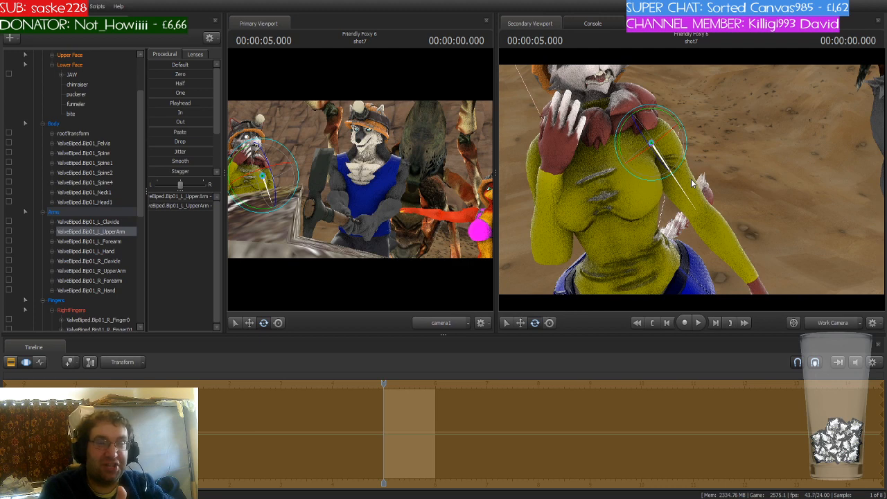
pyautogui.moveTo(692, 181); pyautogui.dragTo(689, 156)
pyautogui.press('ctrl')
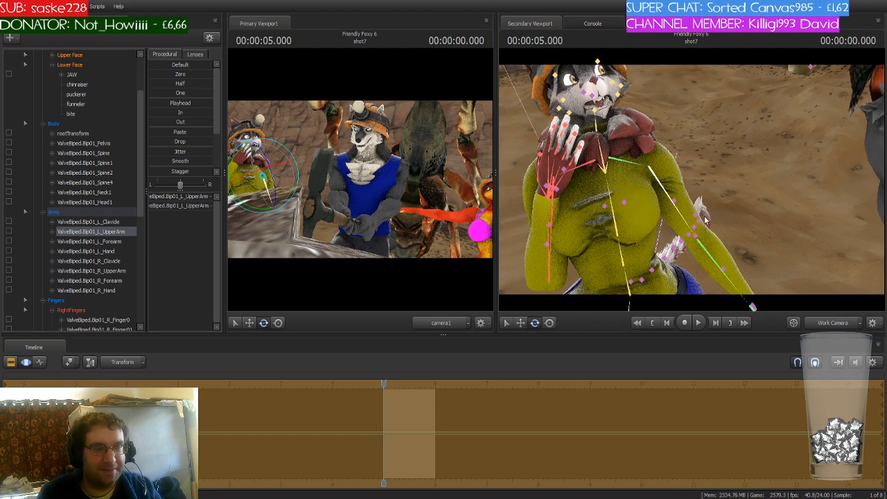
pyautogui.keyDown('ctrl'); pyautogui.click(707, 251); pyautogui.keyUp('ctrl')
pyautogui.moveTo(705, 261); pyautogui.dragTo(680, 199)
pyautogui.press('ctrl')
pyautogui.keyDown('ctrl'); pyautogui.click(660, 193); pyautogui.keyUp('ctrl')
pyautogui.press('ctrl')
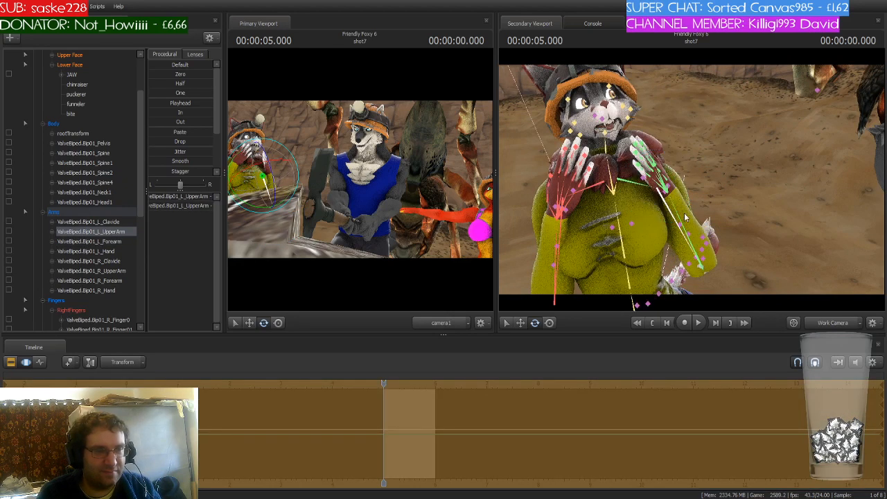
pyautogui.keyDown('ctrl'); pyautogui.click(699, 261); pyautogui.keyUp('ctrl')
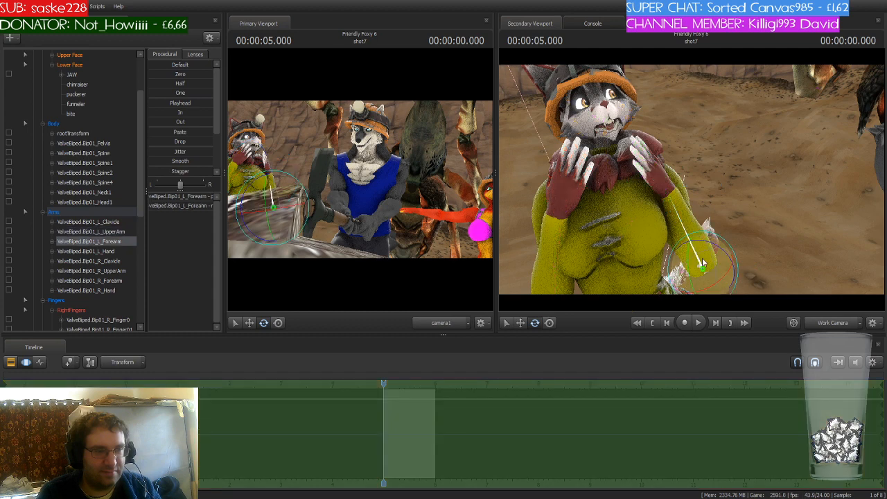
pyautogui.moveTo(702, 263); pyautogui.dragTo(692, 244)
pyautogui.moveTo(677, 181); pyautogui.dragTo(677, 181)
pyautogui.press('ctrl')
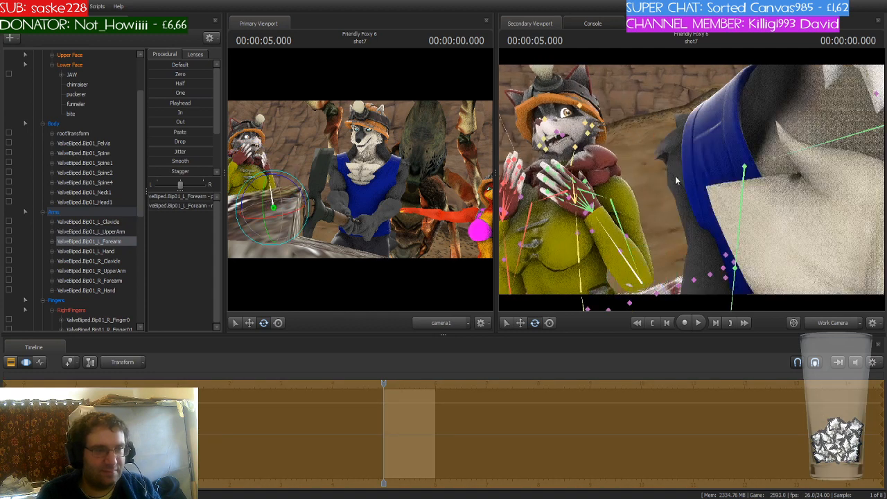
pyautogui.keyDown('ctrl'); pyautogui.click(615, 205); pyautogui.keyUp('ctrl')
pyautogui.moveTo(614, 205); pyautogui.dragTo(607, 200)
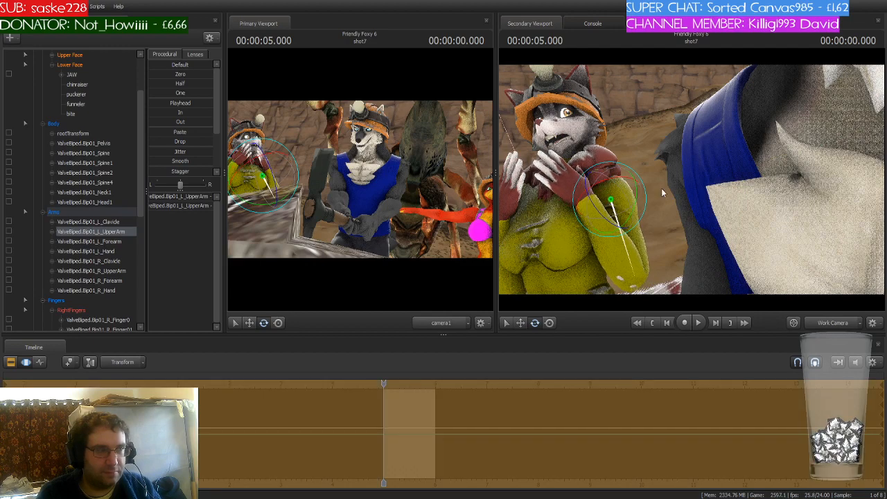
pyautogui.press('s')
pyautogui.moveTo(662, 193)
pyautogui.mouseDown()
pyautogui.moveTo(676, 202)
pyautogui.moveTo(662, 197)
pyautogui.mouseUp()
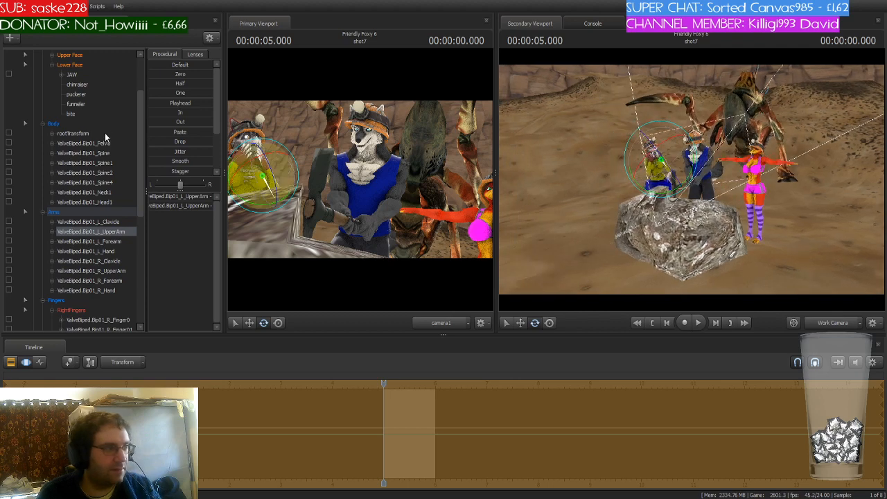
# - Move the whole wolfmseraphin1 model slightly along the rock and collapse her bone hierarchy
pyautogui.scroll(5, 140, 118)
pyautogui.click(104, 84)
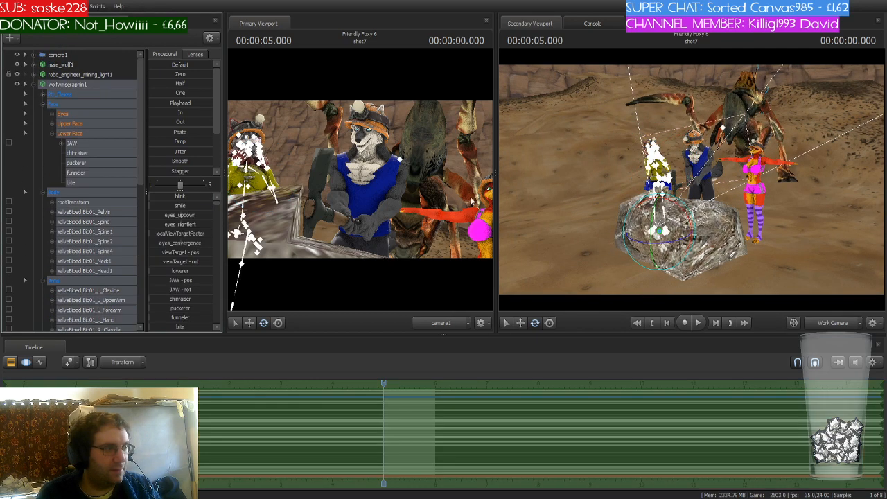
pyautogui.press('w')
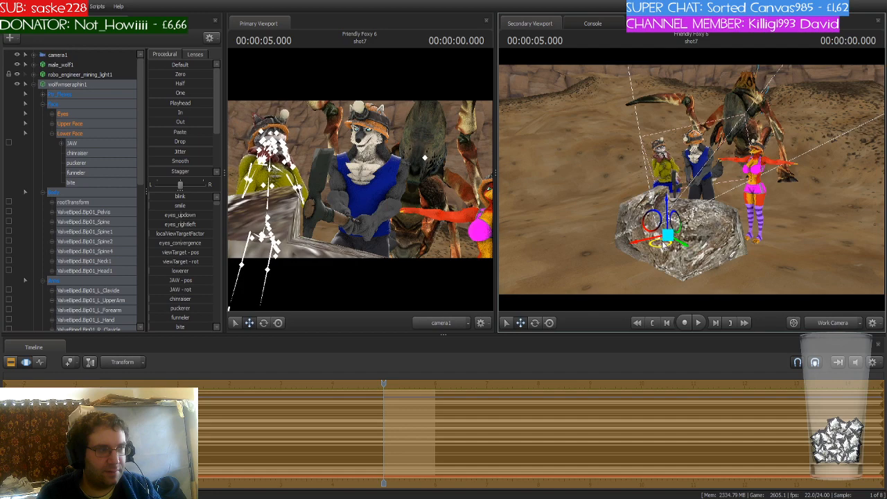
pyautogui.moveTo(662, 245)
pyautogui.mouseDown()
pyautogui.moveTo(664, 231)
pyautogui.moveTo(679, 231)
pyautogui.moveTo(677, 240)
pyautogui.mouseUp()
pyautogui.press('w')
pyautogui.press('s')
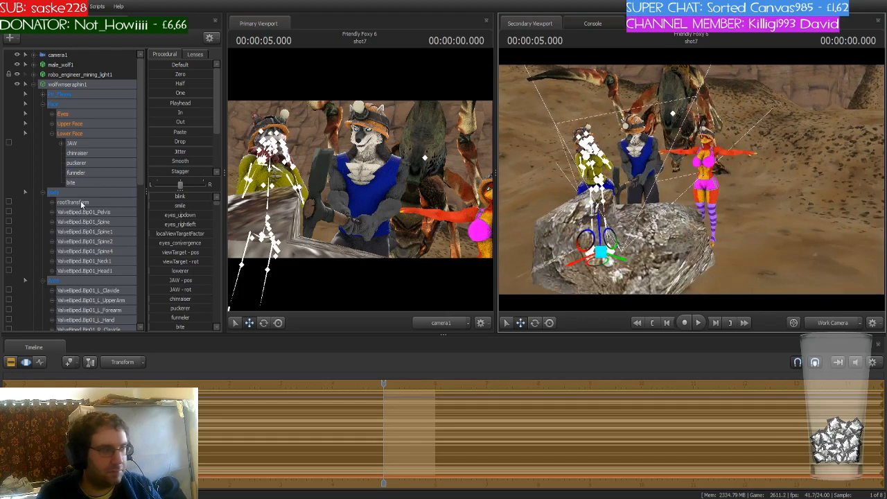
pyautogui.click(26, 84)
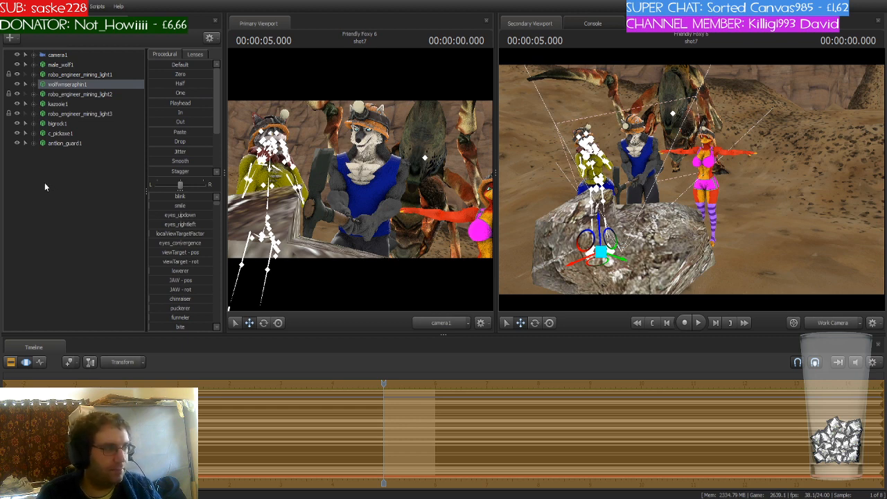
# - Add a beer stein model and move it onto the rock near kazooie1
pyautogui.click(106, 199)
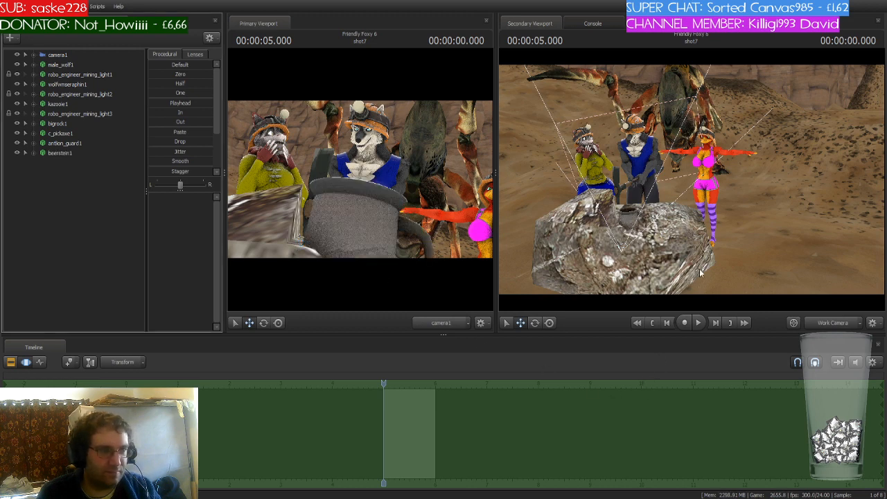
pyautogui.moveTo(699, 271); pyautogui.dragTo(705, 277)
pyautogui.press('w')
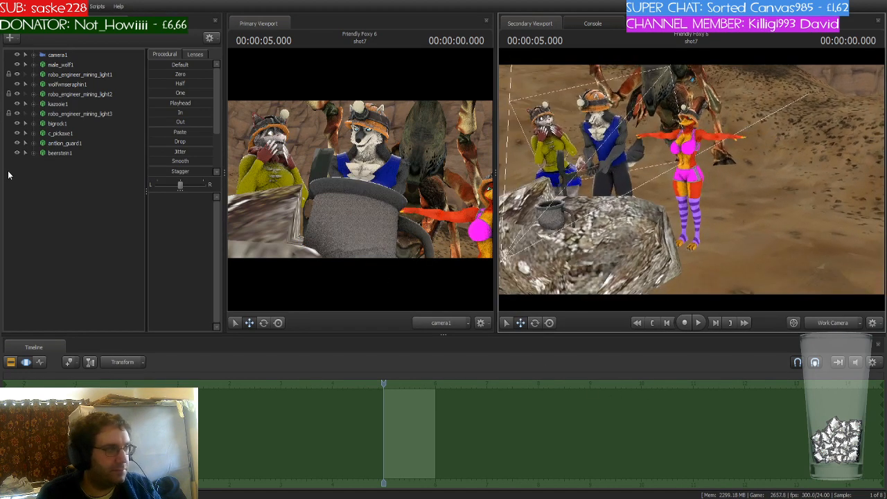
pyautogui.click(62, 153)
pyautogui.moveTo(554, 242); pyautogui.dragTo(695, 224)
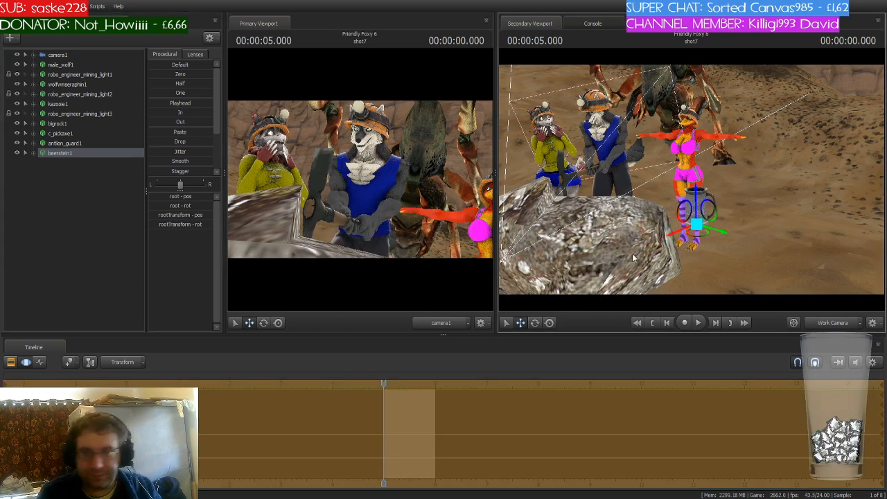
pyautogui.moveTo(630, 248); pyautogui.dragTo(608, 248)
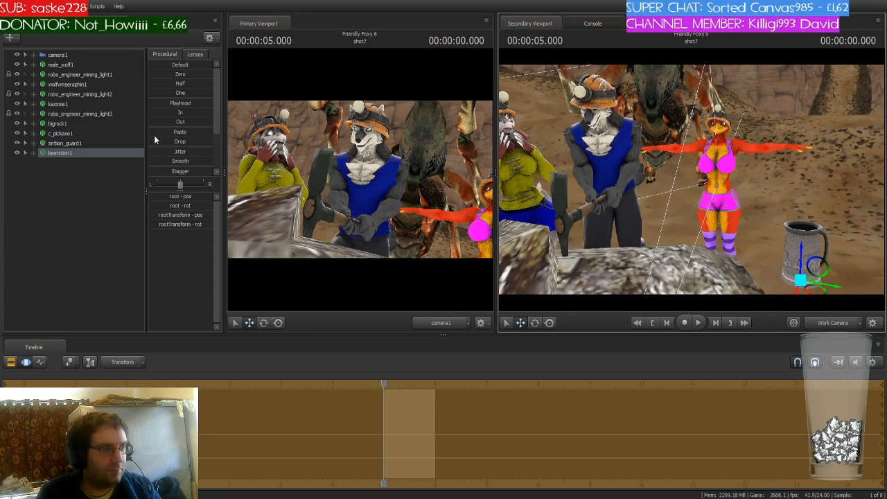
# - Select kazooie1 and reposition her body on the rock beside the wolf miner, undoing one stray adjustment
pyautogui.click(58, 104)
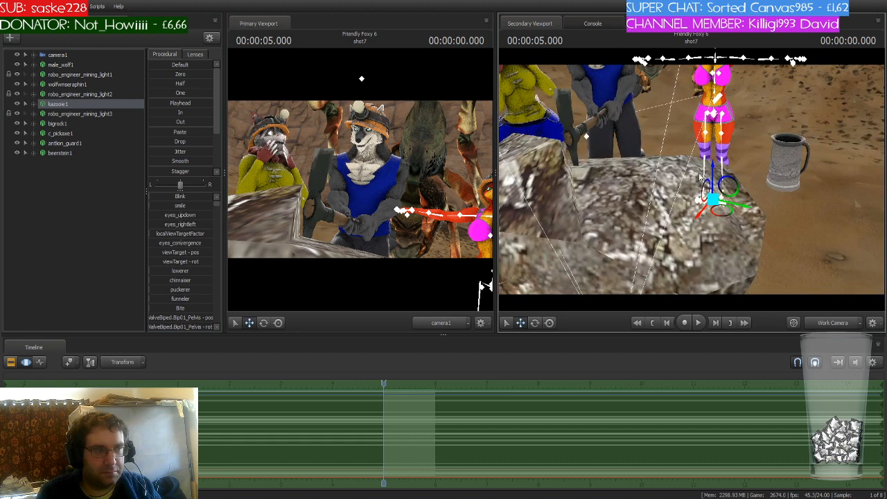
pyautogui.moveTo(722, 211); pyautogui.dragTo(696, 250)
pyautogui.press('w')
pyautogui.press('e')
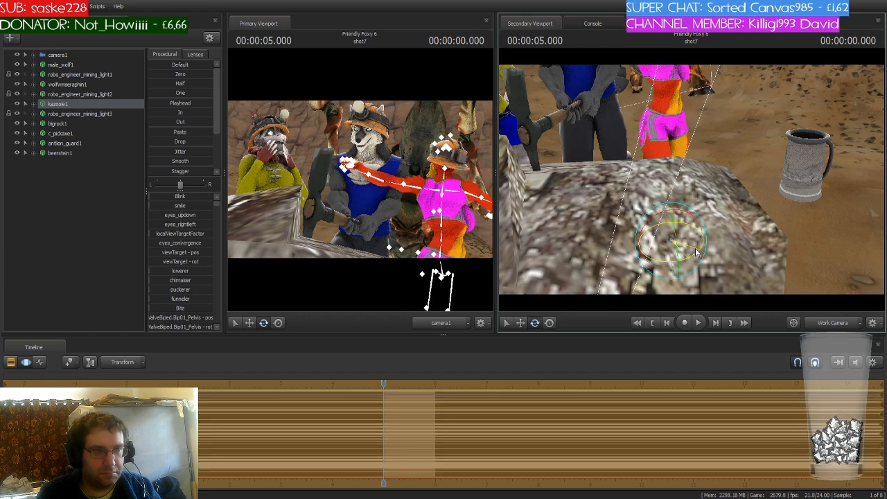
pyautogui.hotkey('ctrl', 'z')
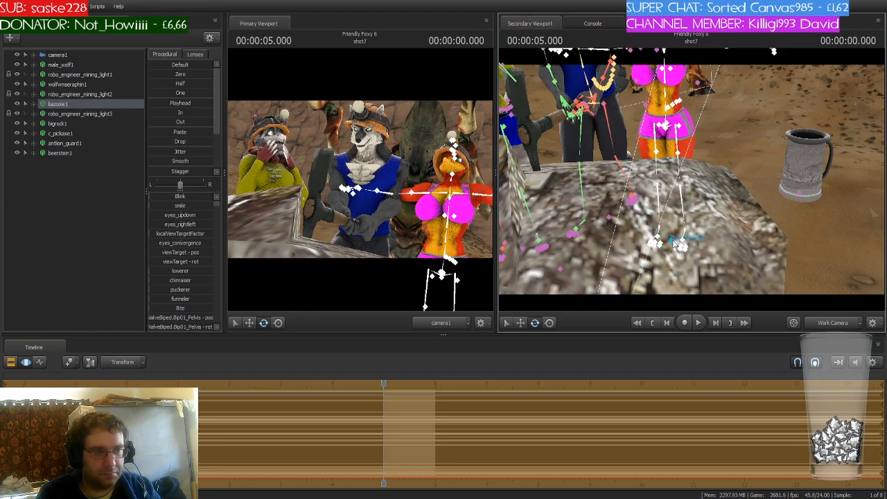
pyautogui.click(676, 243)
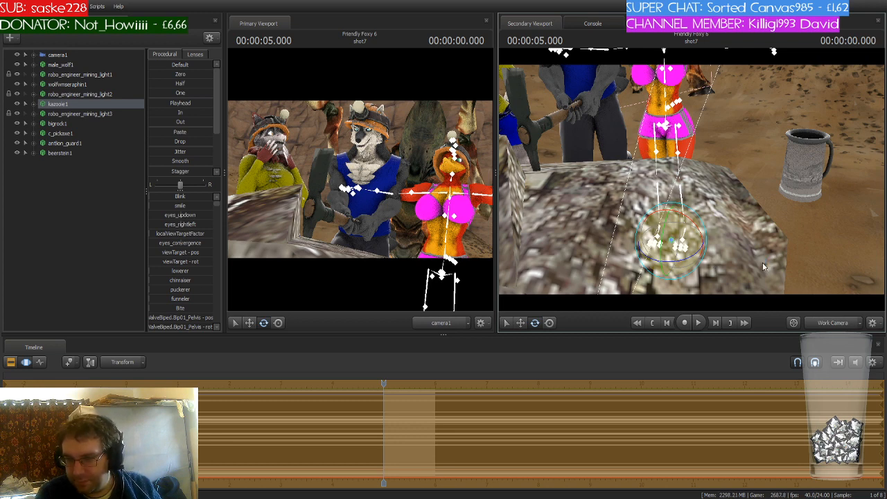
pyautogui.moveTo(701, 239); pyautogui.dragTo(719, 139)
pyautogui.press('w')
pyautogui.press('ctrl')
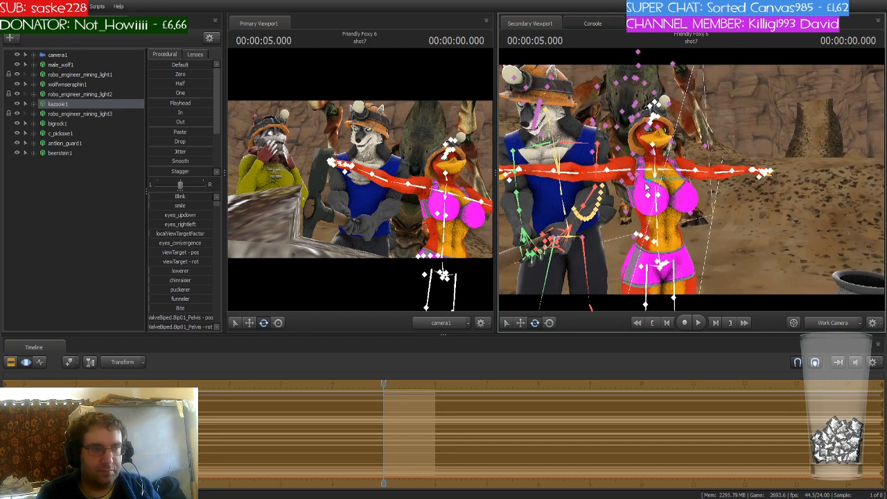
# - Rotate kazooie1's right clavicle and right upper arm to lower her right arm down to her side
pyautogui.click(642, 174)
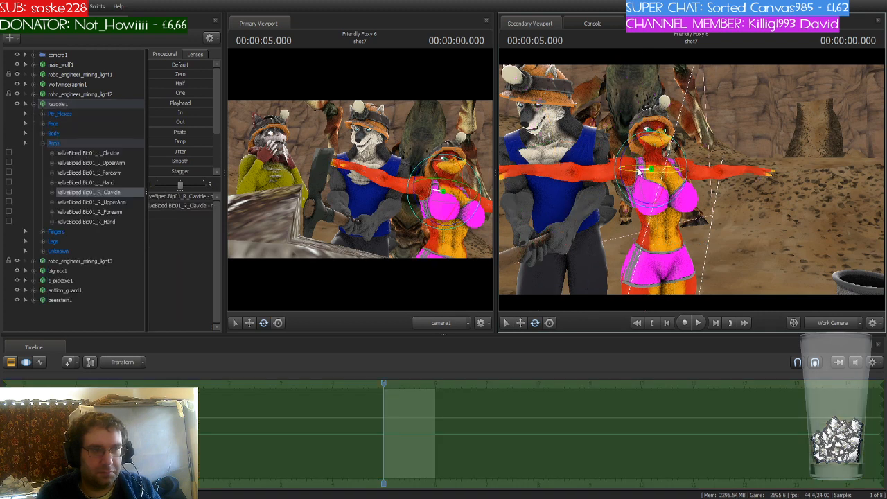
pyautogui.moveTo(643, 177); pyautogui.dragTo(632, 227)
pyautogui.keyDown('ctrl'); pyautogui.click(623, 189); pyautogui.keyUp('ctrl')
pyautogui.moveTo(582, 167); pyautogui.dragTo(582, 172)
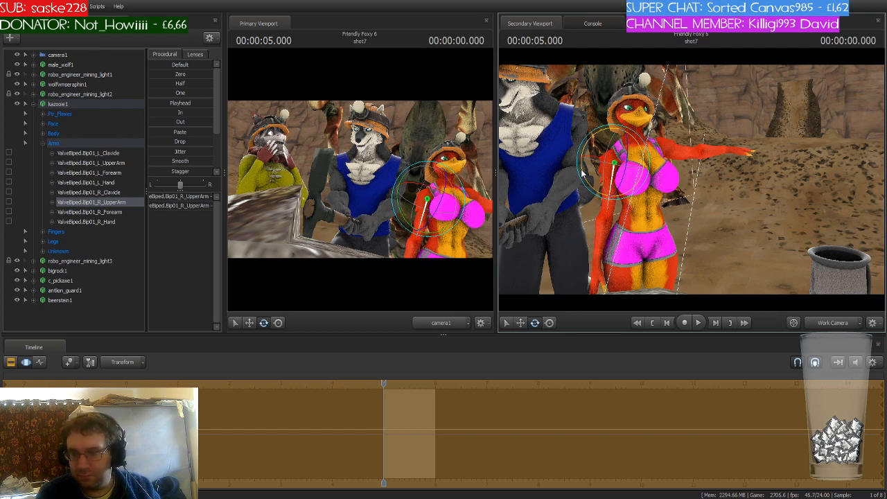
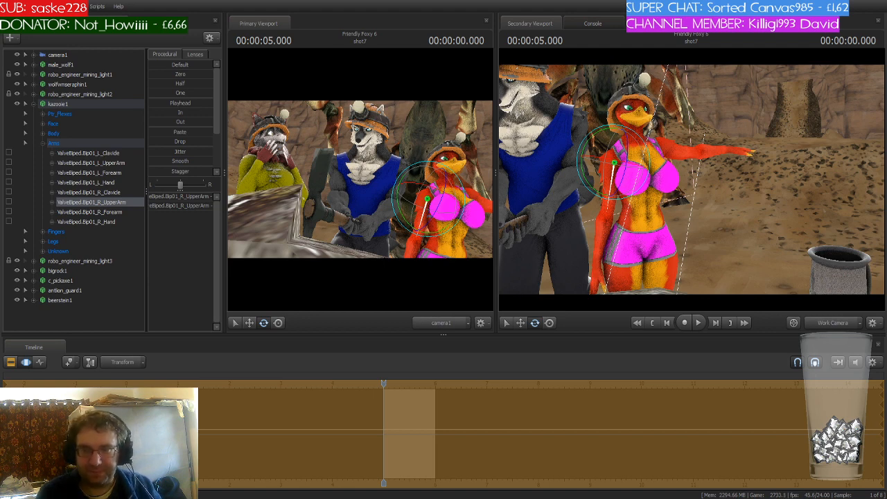
# - Rotate kazooie1's spine bone to adjust the bend of her torso
pyautogui.moveTo(692, 180); pyautogui.dragTo(686, 147)
pyautogui.press('w')
pyautogui.press('w')
pyautogui.moveTo(716, 220); pyautogui.dragTo(719, 263)
pyautogui.press('ctrl')
pyautogui.keyDown('ctrl'); pyautogui.click(667, 201); pyautogui.keyUp('ctrl')
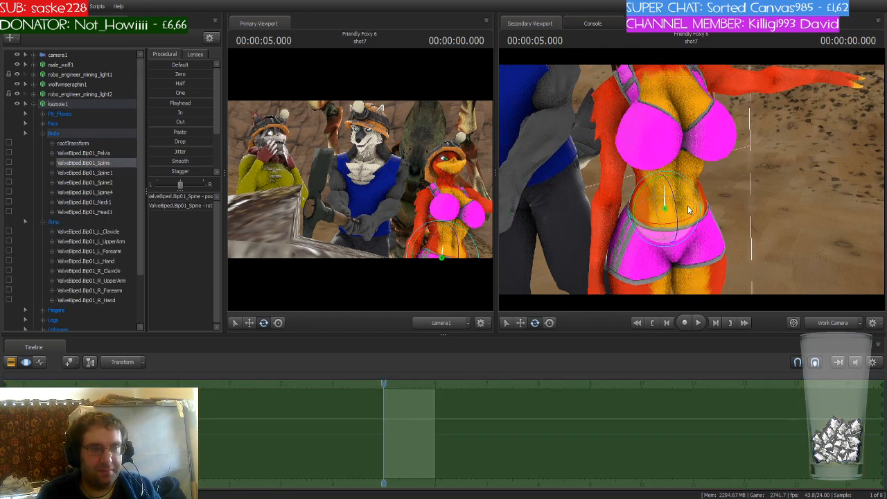
pyautogui.moveTo(686, 206); pyautogui.dragTo(687, 158)
pyautogui.press('ctrl')
# - Select kazooie1's neck bone and rotate it to tilt her head
pyautogui.keyDown('ctrl'); pyautogui.click(638, 194); pyautogui.keyUp('ctrl')
pyautogui.moveTo(638, 195)
pyautogui.mouseDown()
pyautogui.moveTo(662, 203)
pyautogui.moveTo(636, 204)
pyautogui.mouseUp()
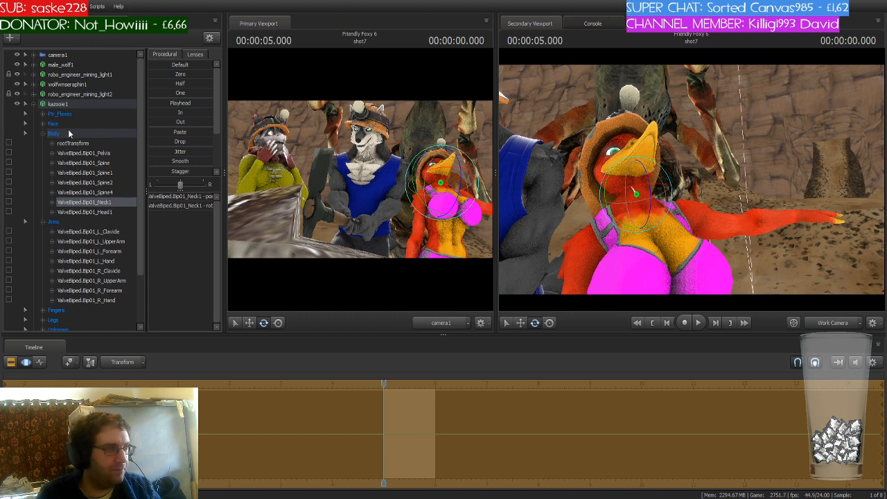
pyautogui.moveTo(695, 230); pyautogui.dragTo(704, 238)
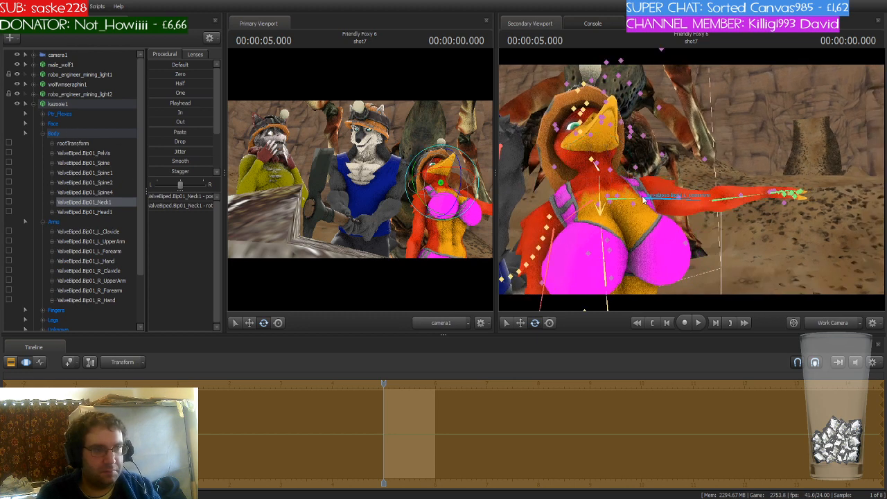
pyautogui.keyDown('ctrl'); pyautogui.click(628, 199); pyautogui.keyUp('ctrl')
# - Raise kazooie1's MouthOpen flex slider to open her beak
pyautogui.click(76, 116)
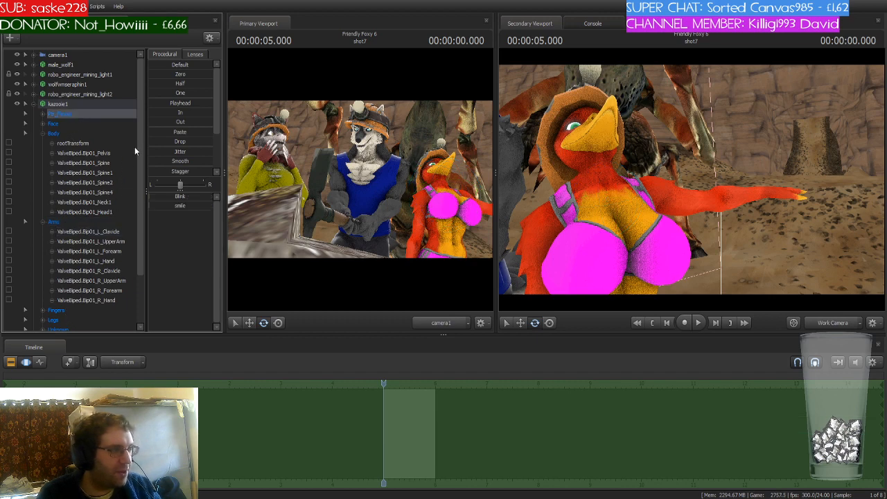
pyautogui.scroll(-3, 141, 139)
pyautogui.click(72, 271)
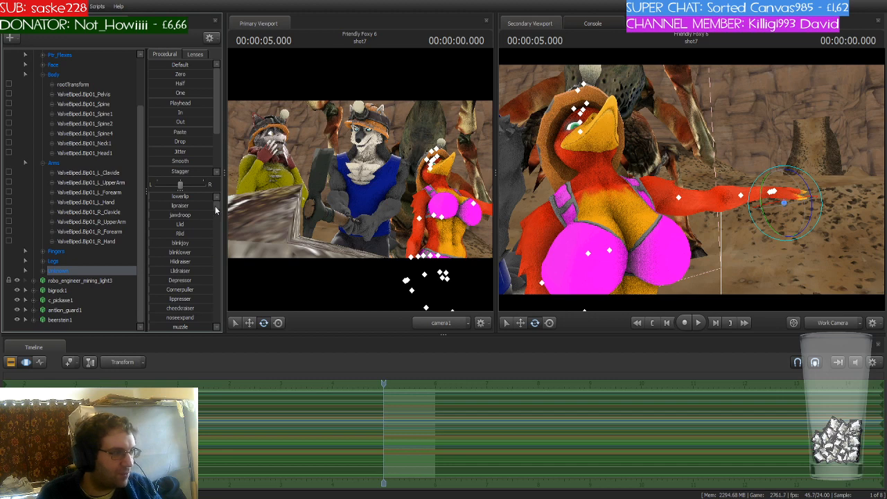
pyautogui.moveTo(215, 206); pyautogui.dragTo(215, 218)
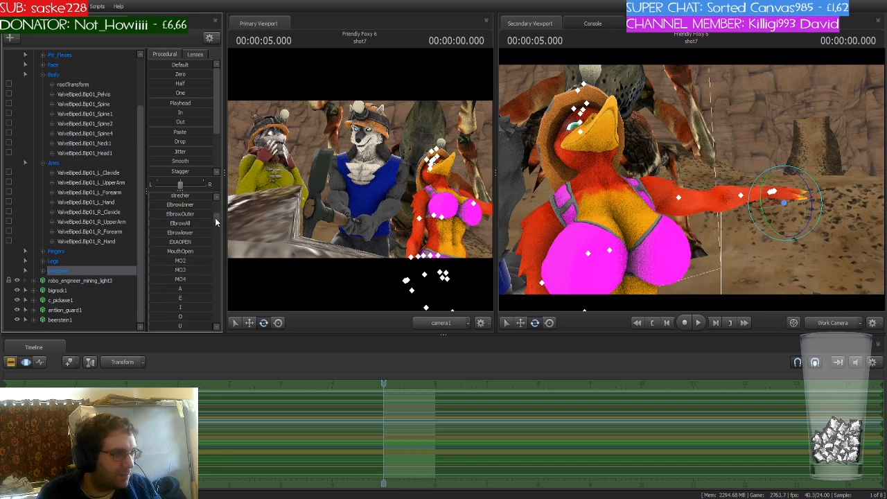
pyautogui.moveTo(169, 243)
pyautogui.mouseDown()
pyautogui.moveTo(178, 242)
pyautogui.moveTo(162, 252)
pyautogui.moveTo(171, 252)
pyautogui.mouseUp()
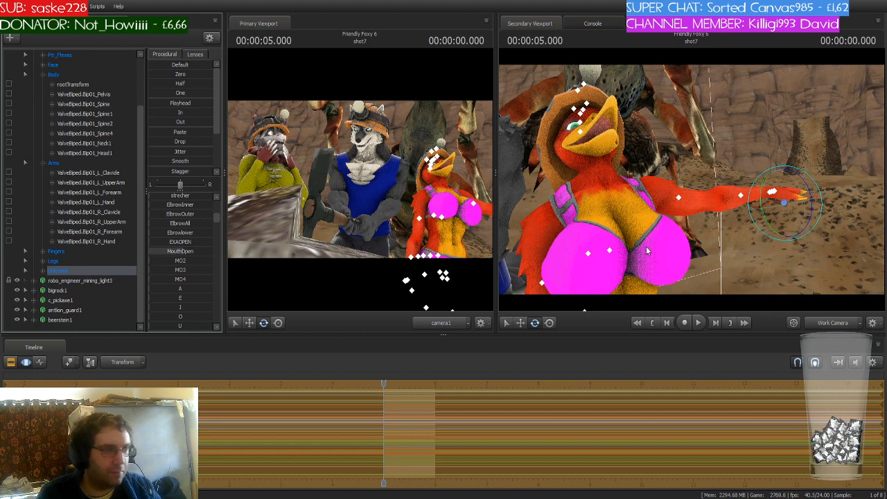
# - Move beerstein1 up in the animation set list and collapse kazooie1's Body group
pyautogui.press('s')
pyautogui.moveTo(647, 251); pyautogui.dragTo(674, 275)
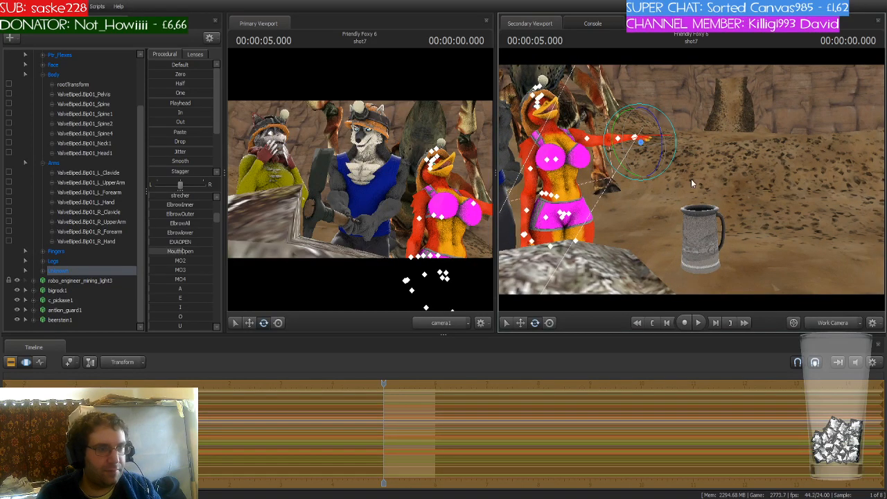
pyautogui.click(61, 319)
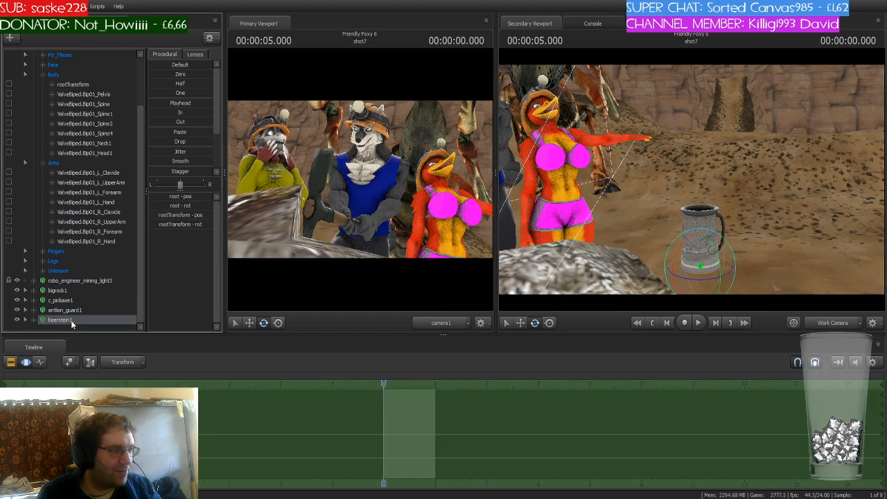
pyautogui.moveTo(71, 323); pyautogui.dragTo(89, 288)
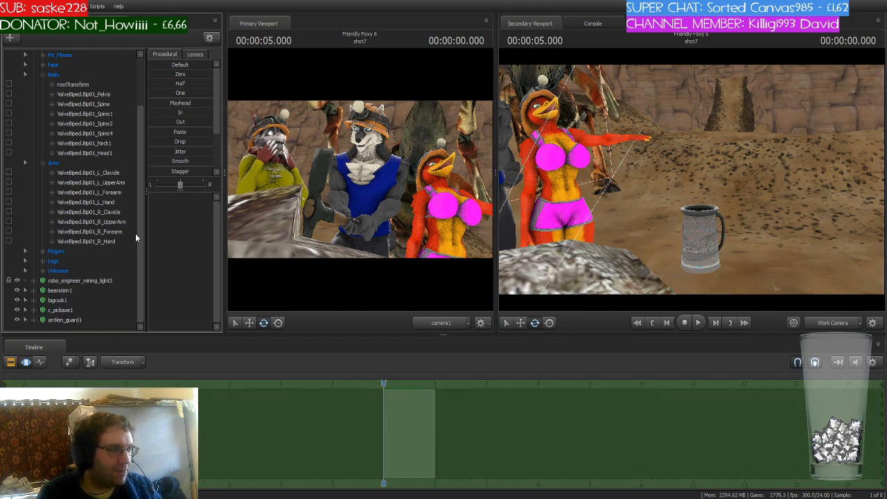
pyautogui.scroll(2, 141, 152)
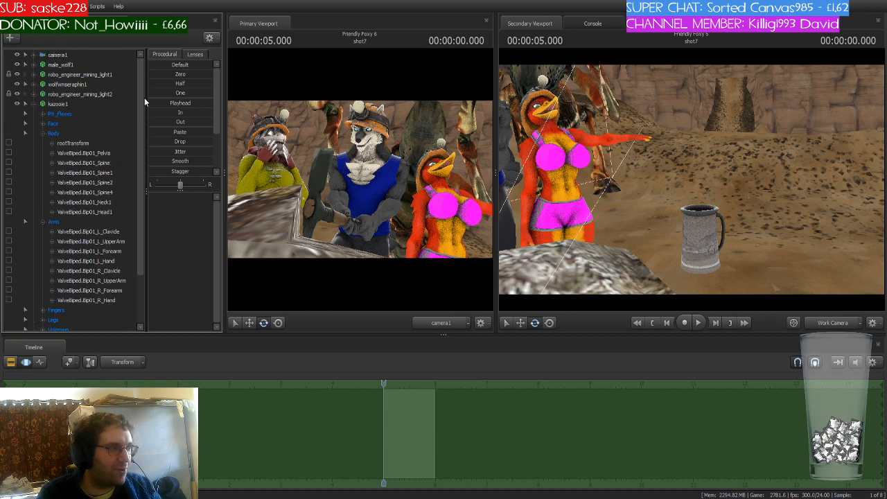
pyautogui.click(32, 104)
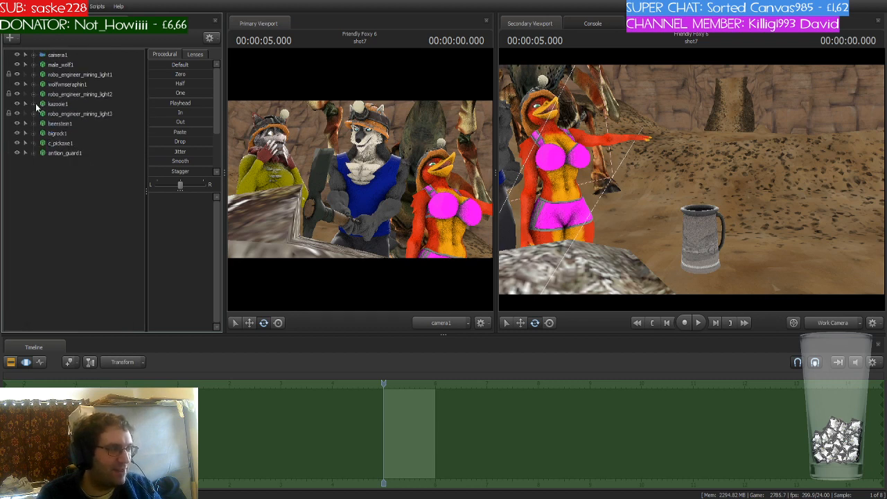
pyautogui.click(35, 104)
pyautogui.click(40, 134)
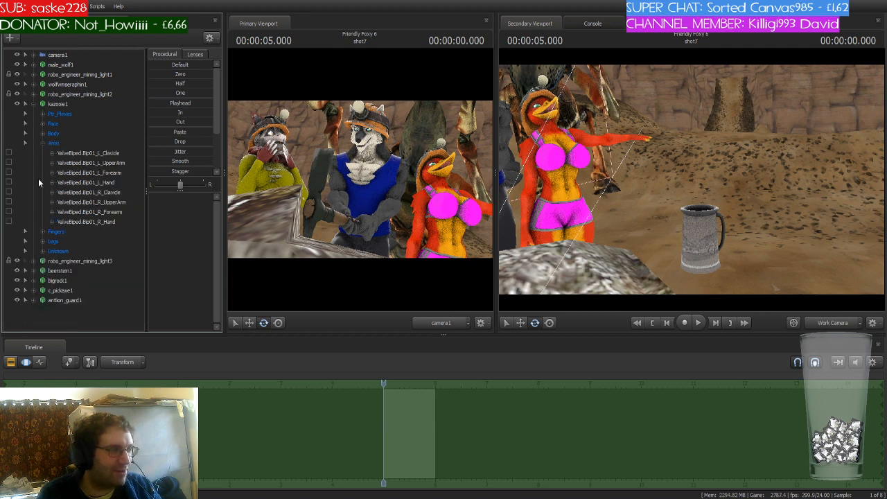
# - Select the beer stein and move it up off the rock toward kazooie1
pyautogui.click(34, 271)
pyautogui.press('w')
pyautogui.moveTo(637, 187); pyautogui.dragTo(634, 210)
pyautogui.press('ctrl')
pyautogui.press('s')
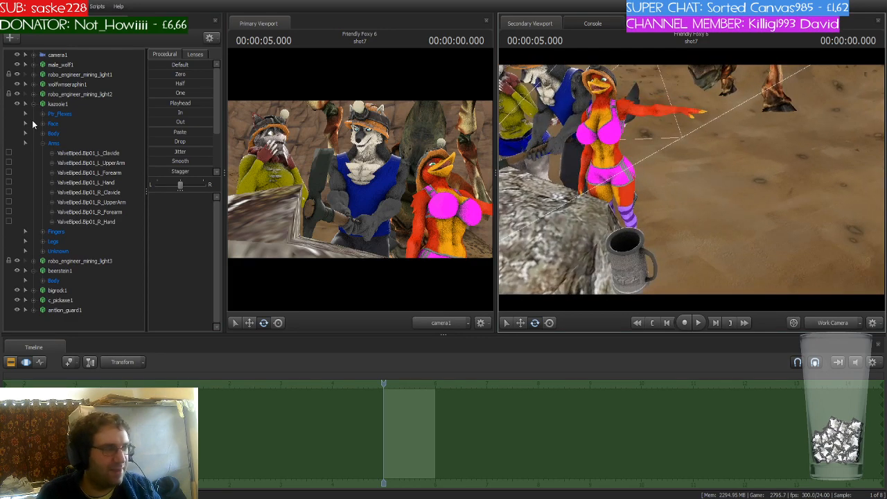
pyautogui.click(72, 290)
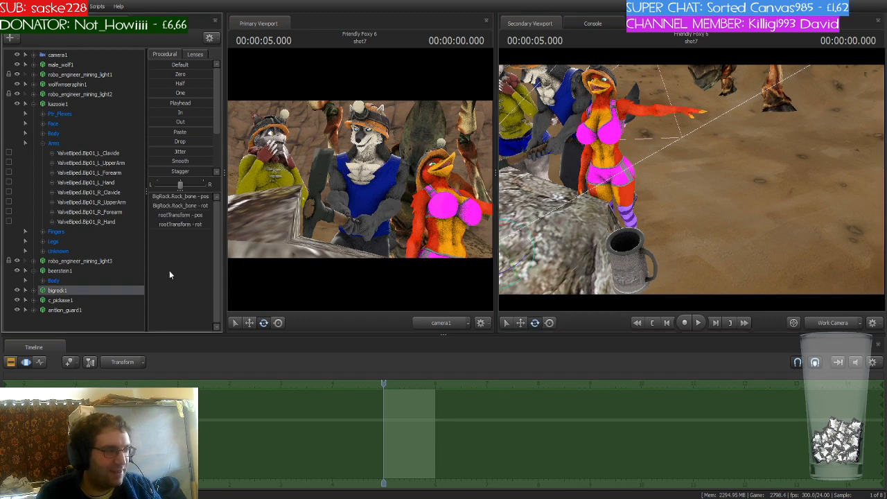
pyautogui.click(81, 270)
pyautogui.press('f')
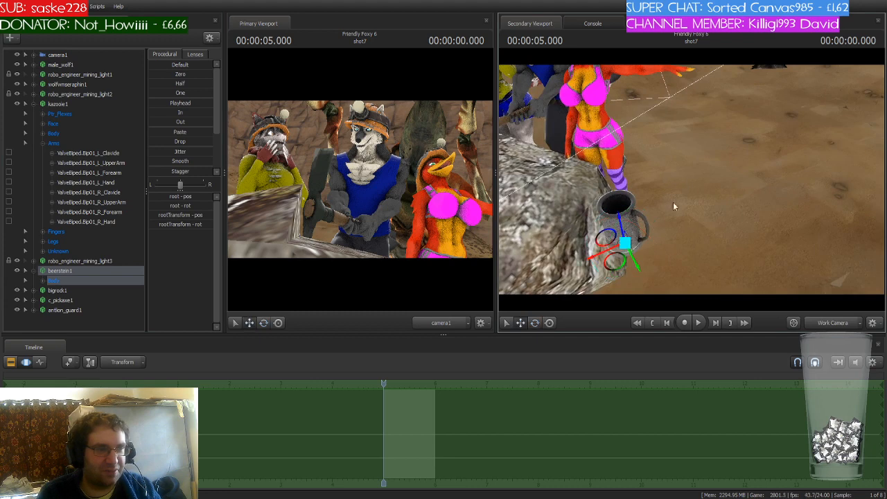
pyautogui.moveTo(616, 263); pyautogui.dragTo(648, 162)
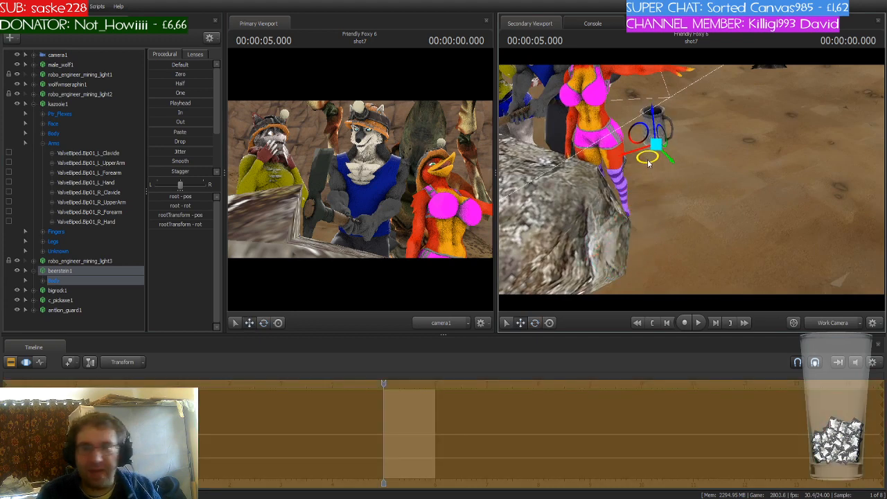
pyautogui.press('w')
pyautogui.moveTo(700, 182); pyautogui.dragTo(688, 157)
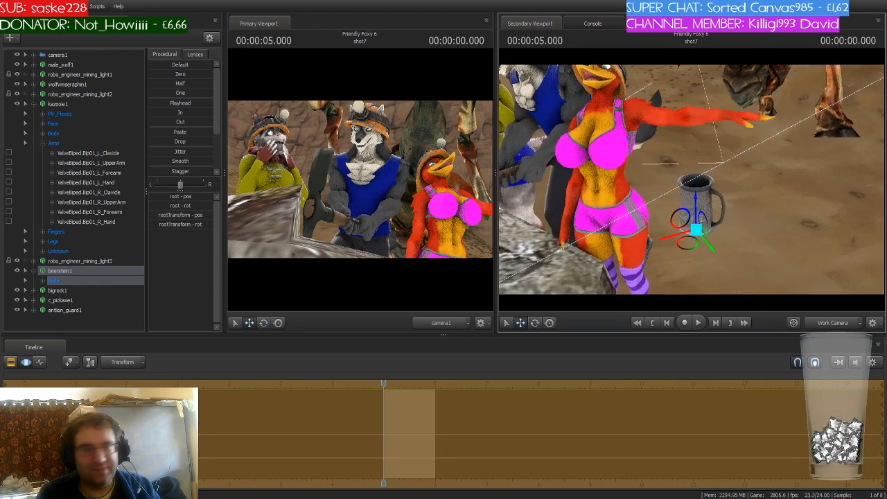
pyautogui.moveTo(685, 216); pyautogui.dragTo(649, 166)
# - Rotate the stein onto its side and move it to kazooie1's outstretched hand
pyautogui.press('e')
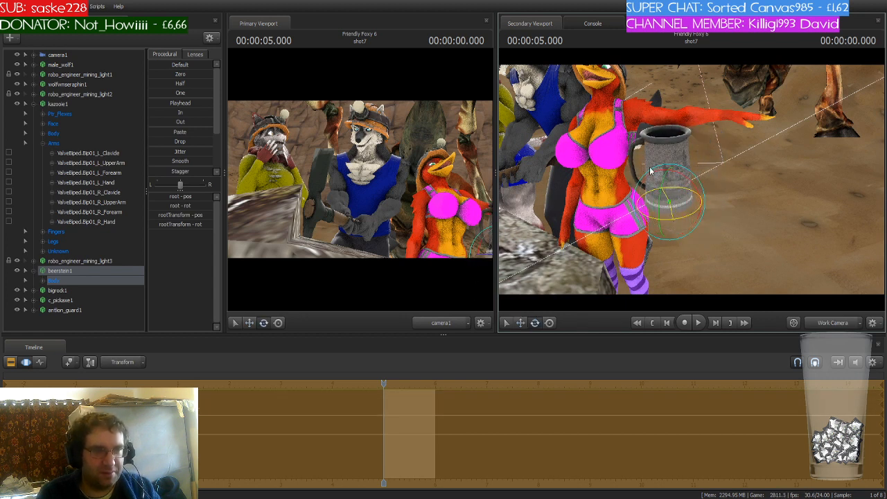
pyautogui.press('w')
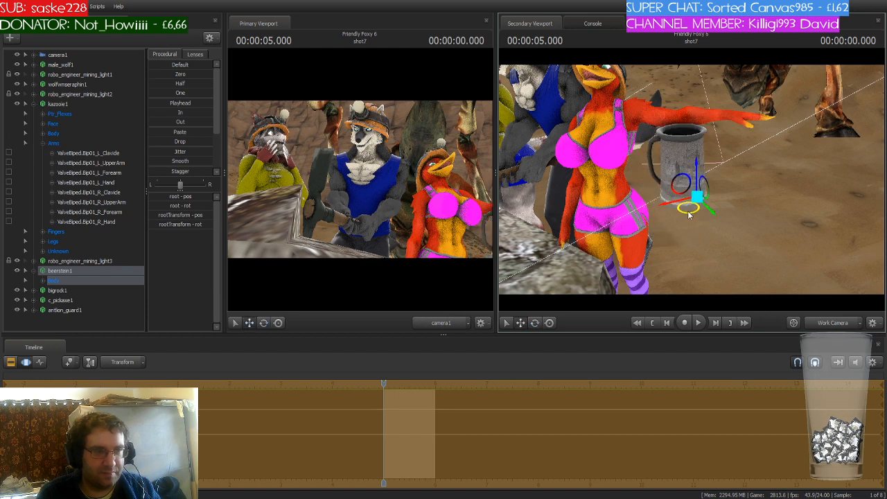
pyautogui.moveTo(659, 219); pyautogui.dragTo(714, 105)
pyautogui.press('e')
pyautogui.press('w')
pyautogui.moveTo(681, 141); pyautogui.dragTo(705, 164)
pyautogui.press('s')
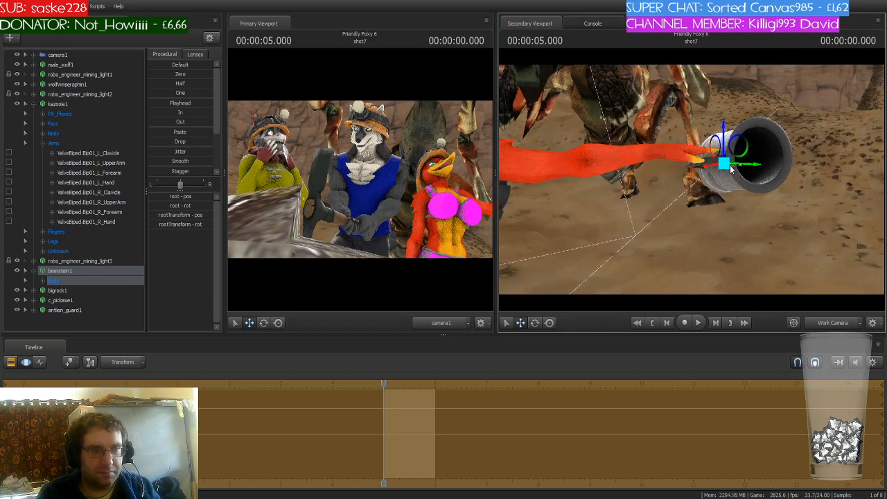
# - Tweak the stein's rootTransform_scale slightly and reposition it against kazooie1's hand
pyautogui.click(44, 281)
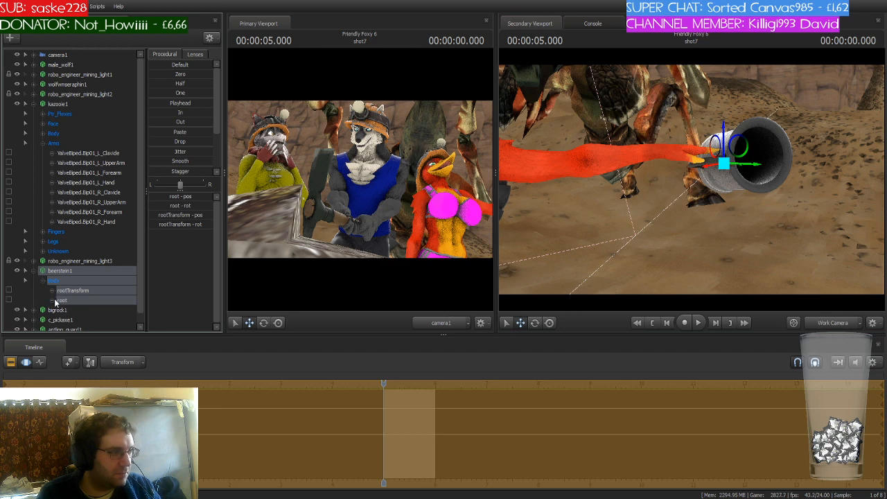
pyautogui.click(97, 320)
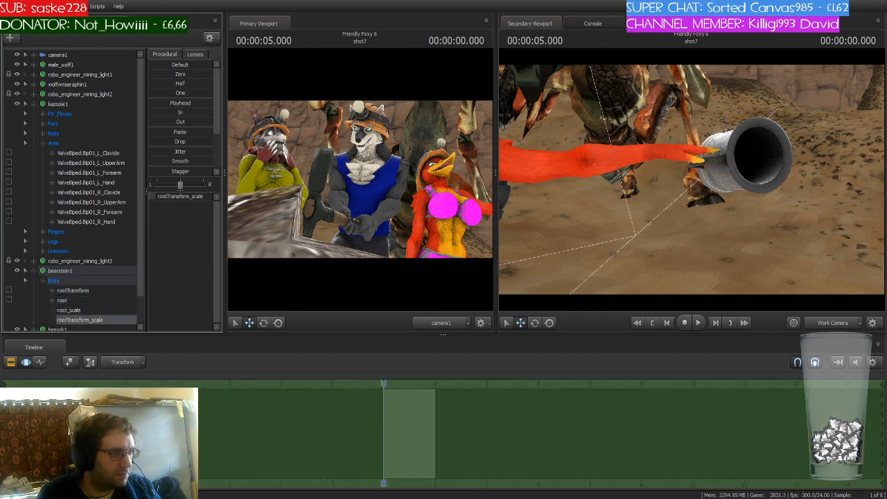
pyautogui.moveTo(156, 197); pyautogui.dragTo(154, 197)
pyautogui.press('w')
pyautogui.moveTo(658, 201); pyautogui.dragTo(641, 200)
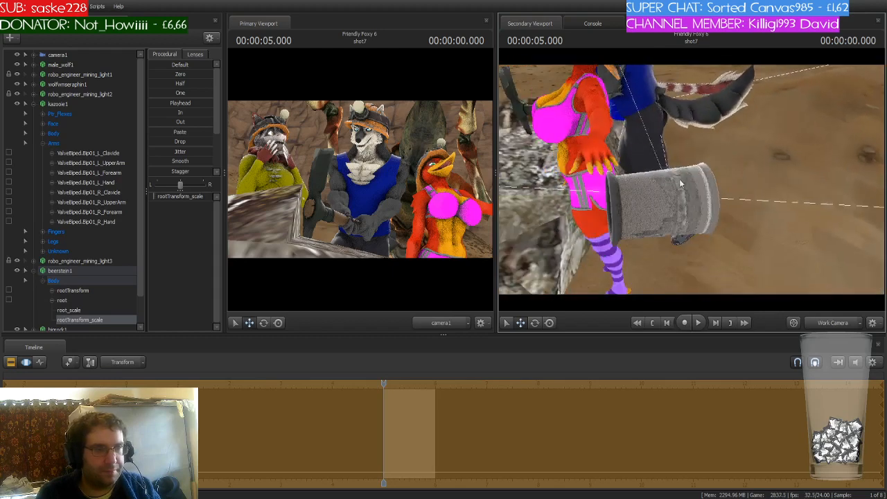
pyautogui.click(88, 279)
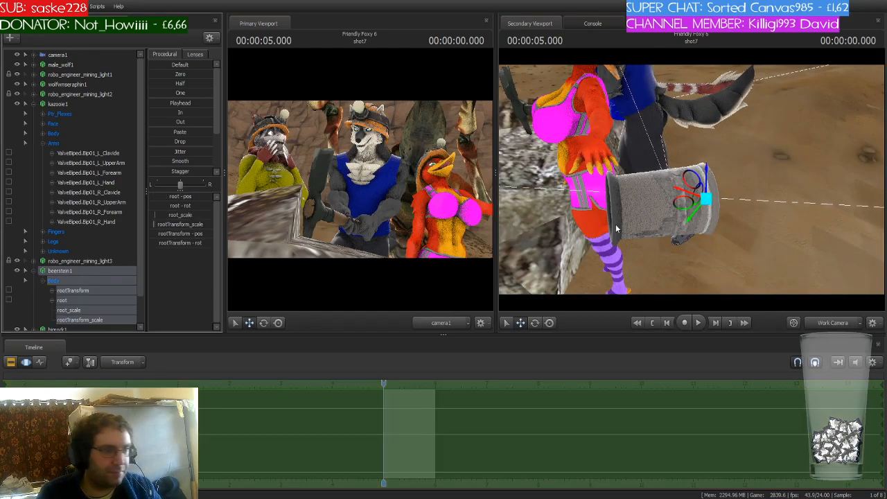
pyautogui.moveTo(683, 203); pyautogui.dragTo(640, 182)
pyautogui.press('f')
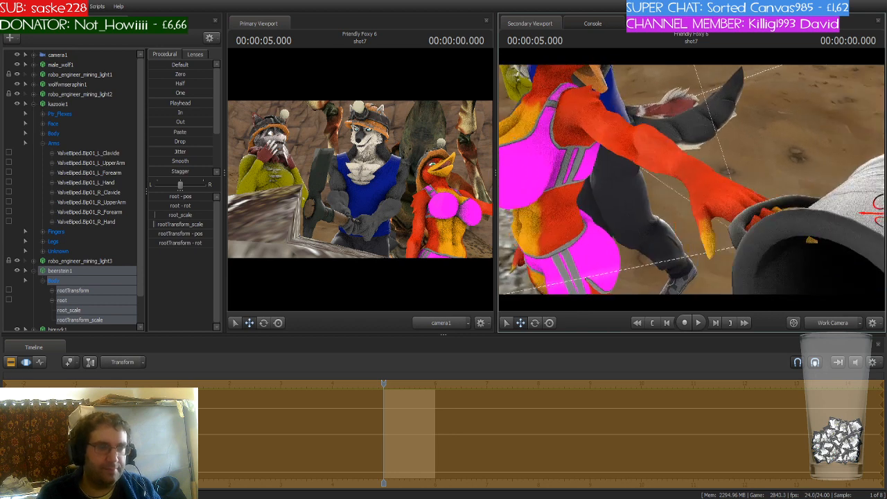
pyautogui.moveTo(751, 110); pyautogui.dragTo(737, 137)
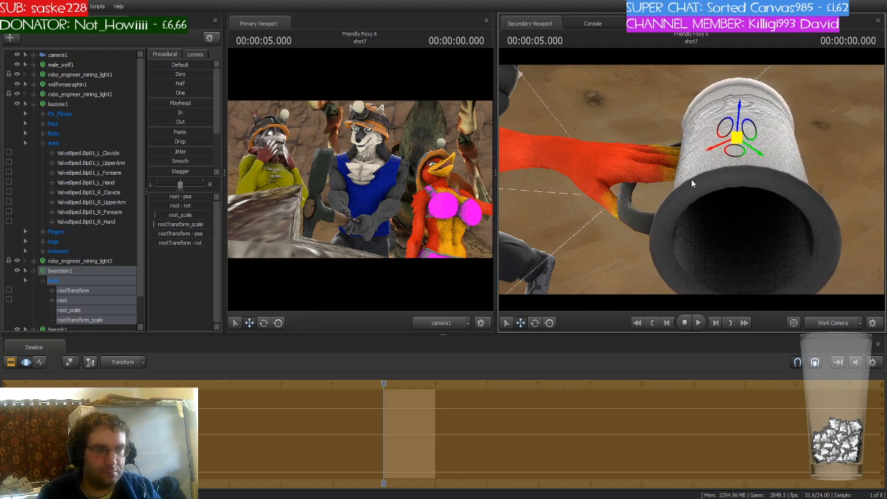
pyautogui.moveTo(690, 179); pyautogui.dragTo(690, 182)
# - Rotate kazooie1's left index finger joints to curl them around the stein's handle
pyautogui.click(693, 201)
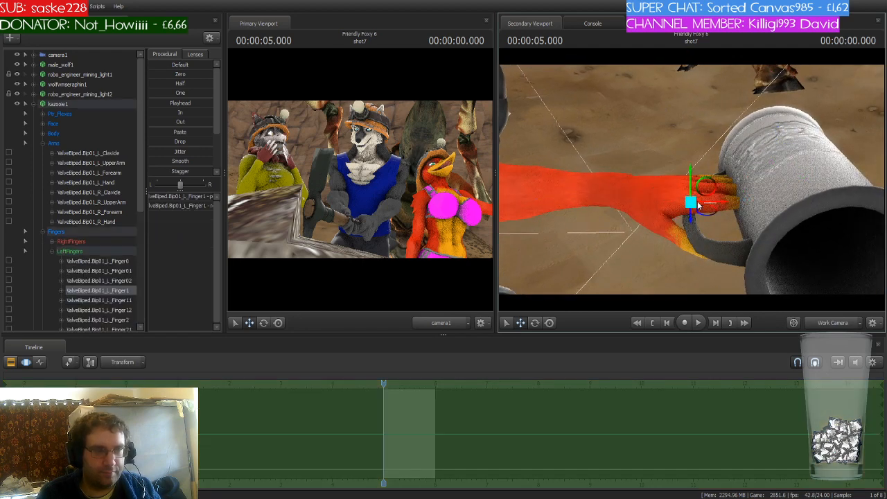
pyautogui.press('e')
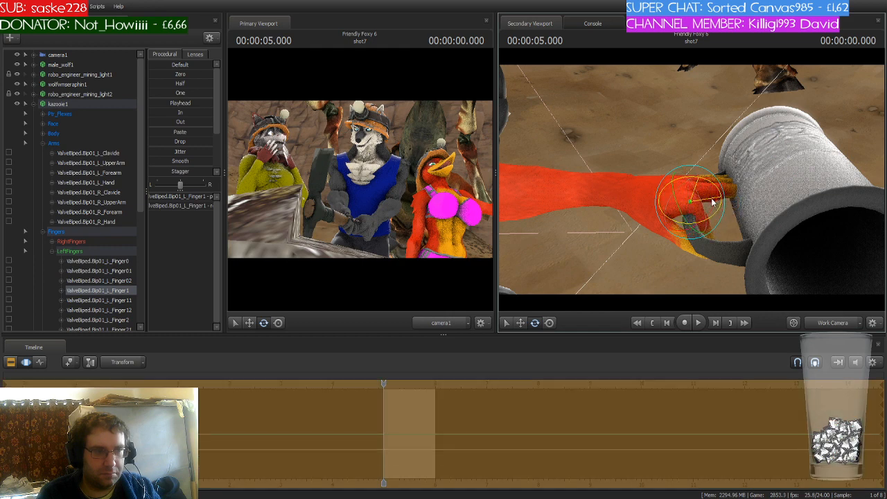
pyautogui.click(715, 208)
pyautogui.moveTo(716, 206); pyautogui.dragTo(720, 215)
pyautogui.click(697, 234)
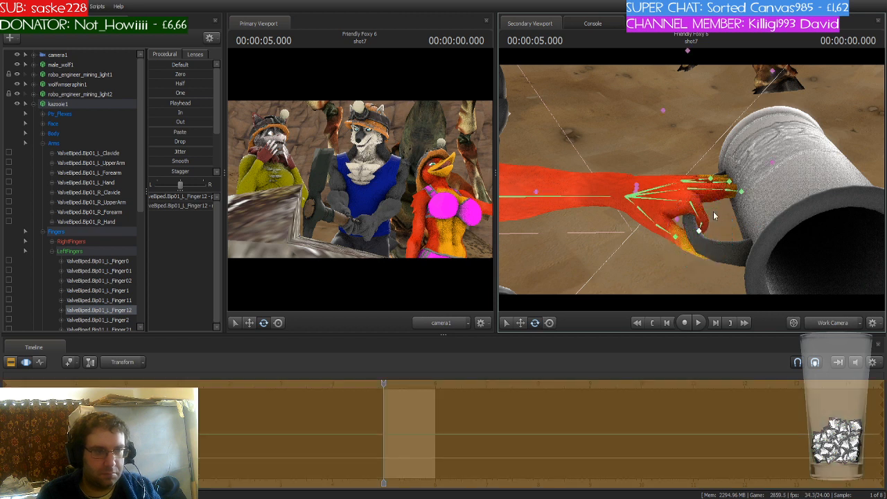
pyautogui.click(710, 178)
pyautogui.moveTo(709, 176); pyautogui.dragTo(713, 192)
# - Rotate kazooie1's middle and ring finger joints to curl them around the stein's handle
pyautogui.keyDown('ctrl'); pyautogui.click(704, 222); pyautogui.keyUp('ctrl')
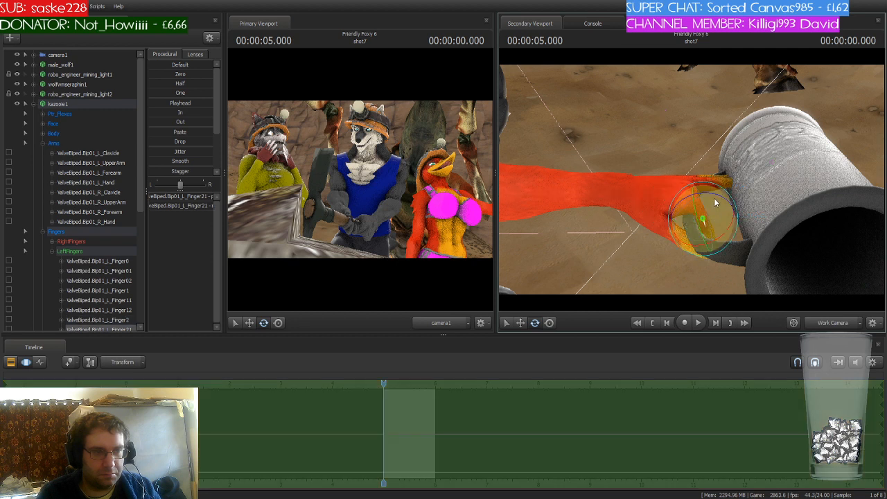
pyautogui.keyDown('ctrl'); pyautogui.click(691, 228); pyautogui.keyUp('ctrl')
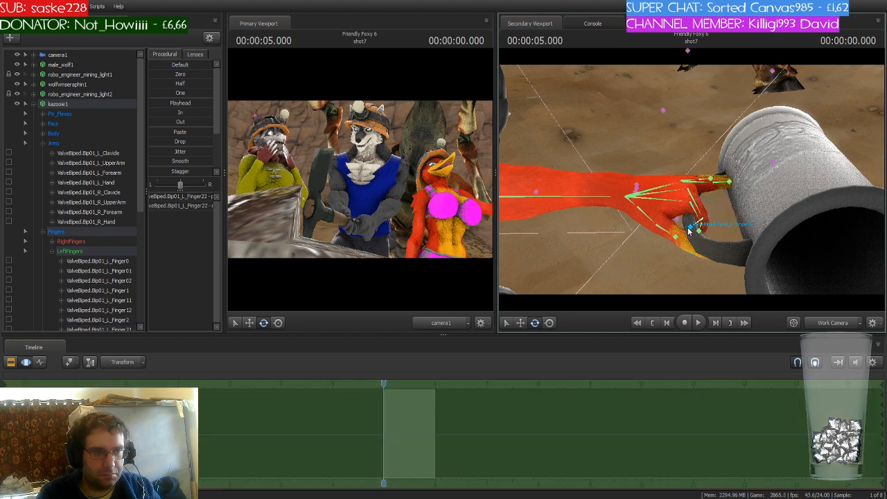
pyautogui.moveTo(699, 205); pyautogui.dragTo(719, 219)
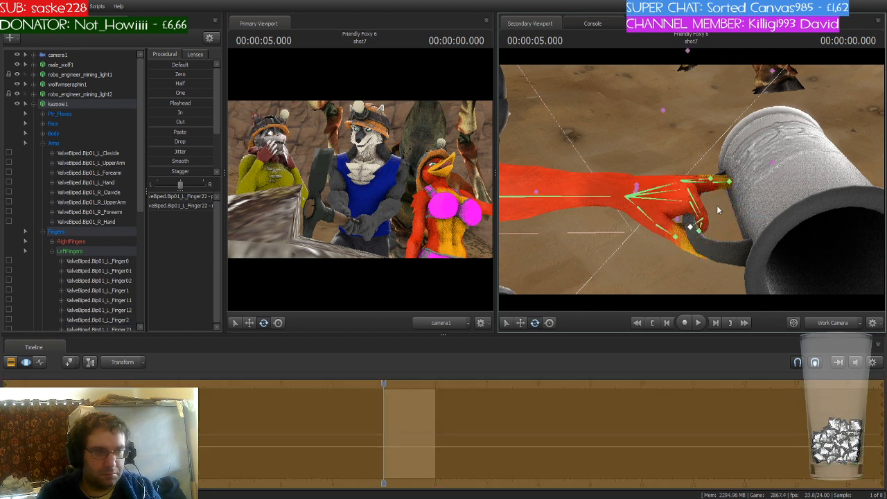
pyautogui.keyDown('ctrl'); pyautogui.click(698, 164); pyautogui.keyUp('ctrl')
pyautogui.moveTo(700, 157); pyautogui.dragTo(708, 177)
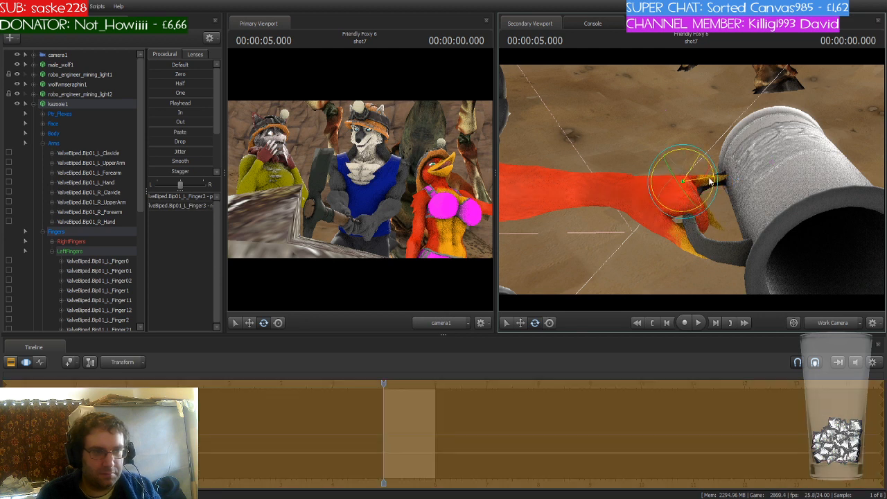
pyautogui.keyDown('ctrl'); pyautogui.click(706, 214); pyautogui.keyUp('ctrl')
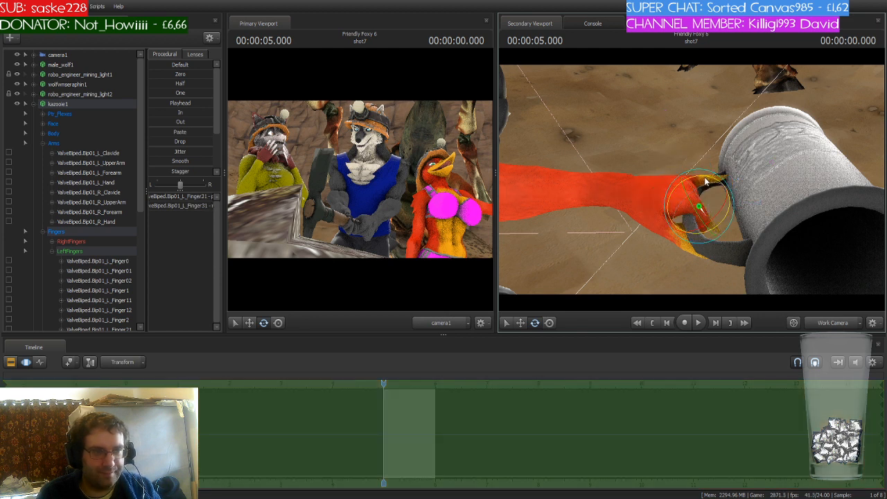
pyautogui.moveTo(704, 181); pyautogui.dragTo(683, 174)
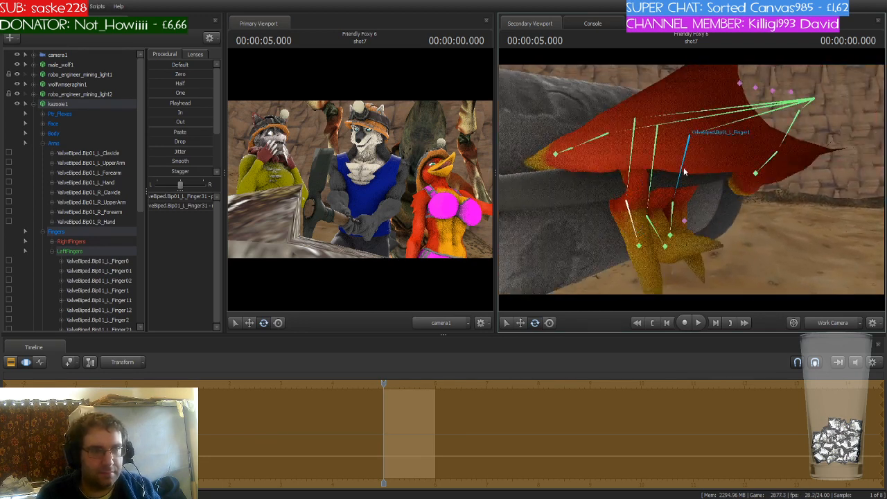
# - Refine the curl of kazooie1's index, middle and ring finger joints as seen from beneath the hand
pyautogui.click(677, 171)
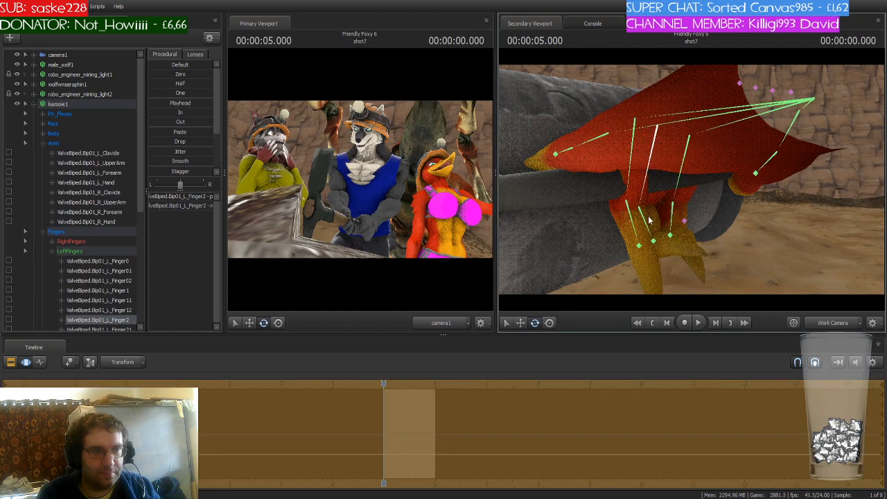
pyautogui.click(644, 221)
pyautogui.moveTo(658, 213); pyautogui.dragTo(660, 181)
pyautogui.keyDown('ctrl'); pyautogui.click(676, 217); pyautogui.keyUp('ctrl')
pyautogui.moveTo(686, 217); pyautogui.dragTo(693, 175)
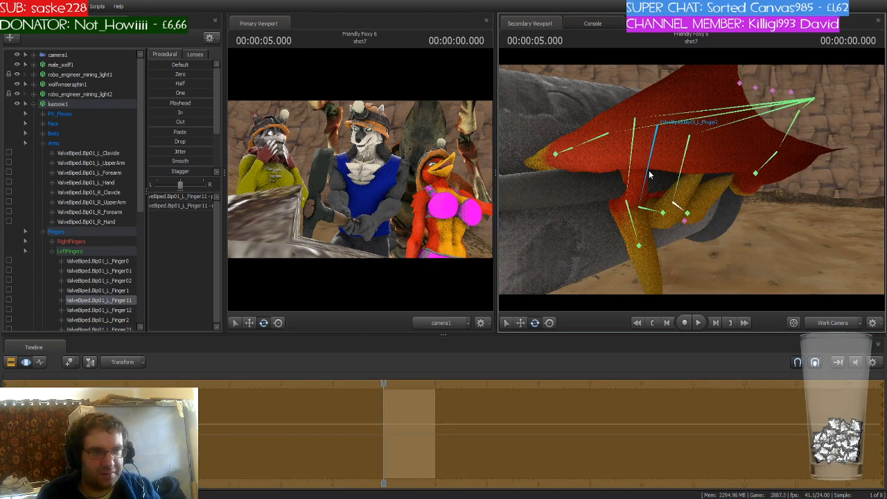
pyautogui.keyDown('ctrl'); pyautogui.click(631, 159); pyautogui.keyUp('ctrl')
pyautogui.moveTo(650, 137); pyautogui.dragTo(646, 150)
pyautogui.keyDown('ctrl'); pyautogui.click(616, 196); pyautogui.keyUp('ctrl')
pyautogui.moveTo(614, 194); pyautogui.dragTo(627, 177)
pyautogui.keyDown('ctrl'); pyautogui.click(634, 222); pyautogui.keyUp('ctrl')
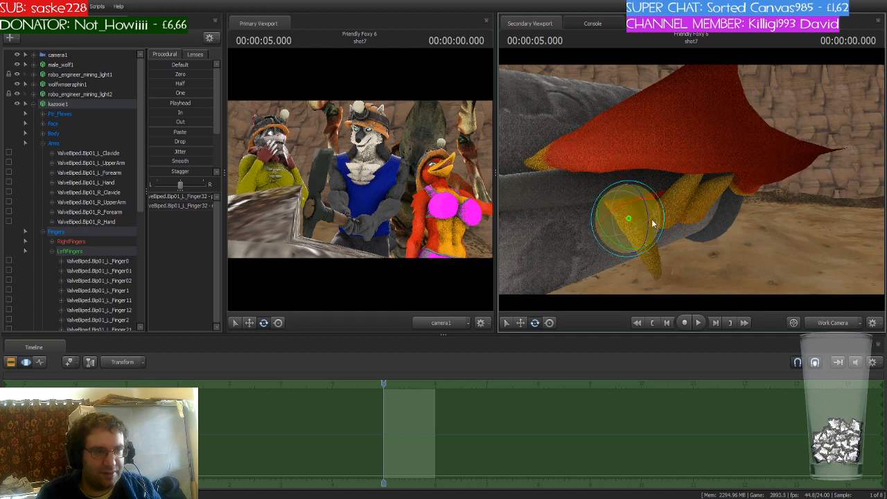
pyautogui.moveTo(652, 221); pyautogui.dragTo(625, 138)
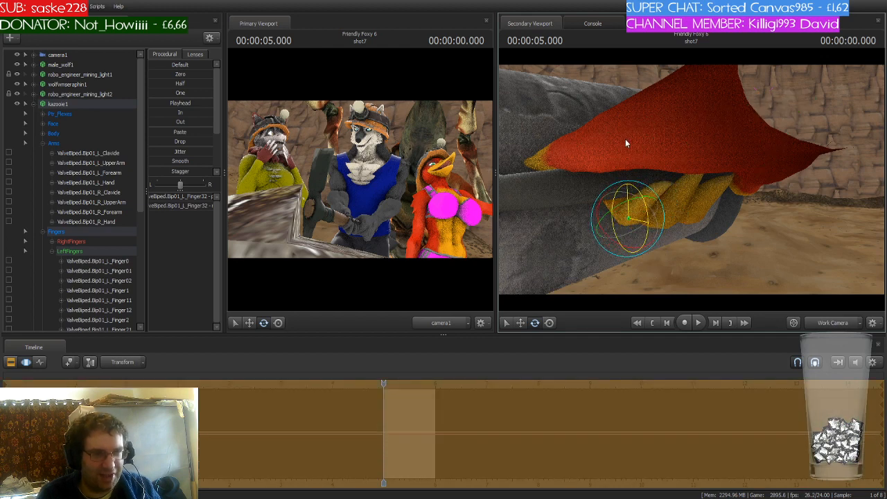
pyautogui.moveTo(600, 168); pyautogui.dragTo(618, 212)
# - Bend kazooie1's left pinky finger joints so they wrap around the stein's handle
pyautogui.keyDown('ctrl'); pyautogui.click(682, 164); pyautogui.keyUp('ctrl')
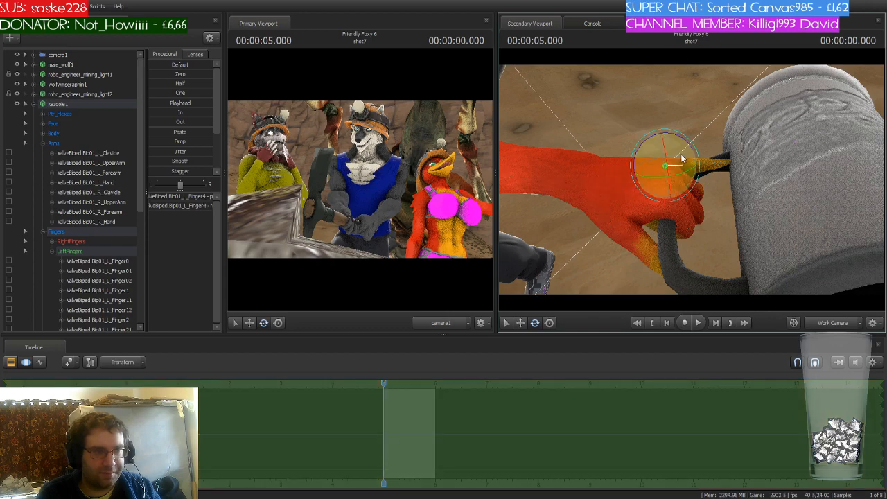
pyautogui.moveTo(683, 142); pyautogui.dragTo(678, 177)
pyautogui.moveTo(663, 217); pyautogui.dragTo(675, 202)
pyautogui.keyDown('ctrl'); pyautogui.click(694, 192); pyautogui.keyUp('ctrl')
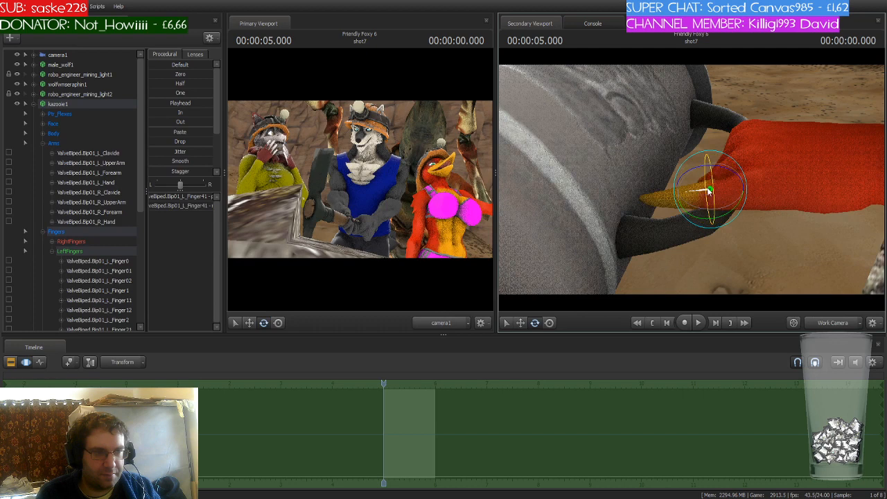
pyautogui.moveTo(727, 170); pyautogui.dragTo(696, 167)
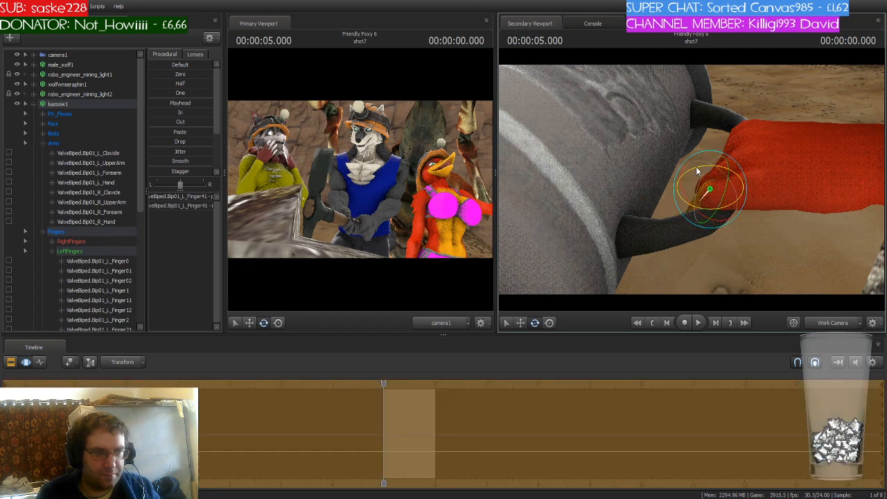
pyautogui.keyDown('ctrl'); pyautogui.click(696, 206); pyautogui.keyUp('ctrl')
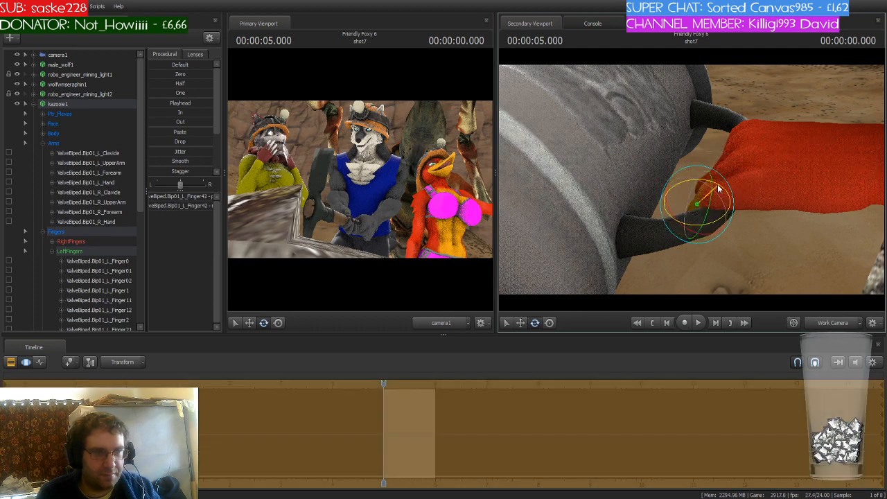
pyautogui.moveTo(776, 182); pyautogui.dragTo(625, 168)
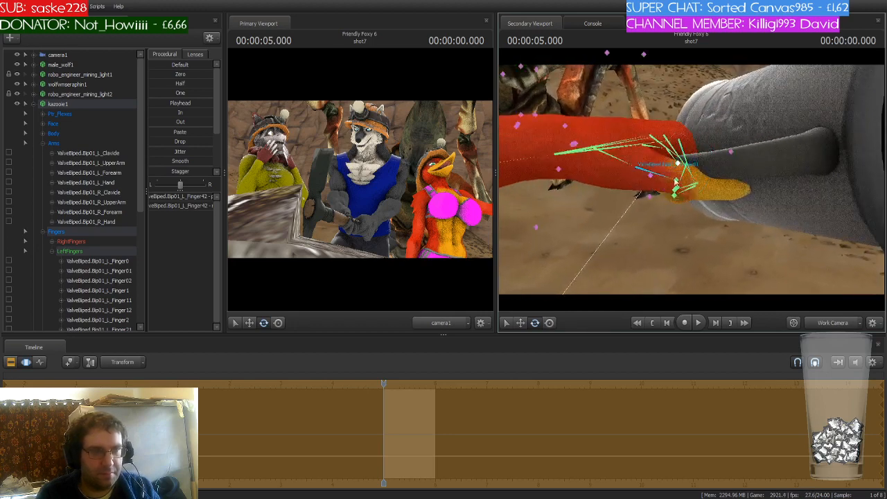
# - Rotate kazooie1's left thumb to close it over the stein's handle
pyautogui.click(630, 165)
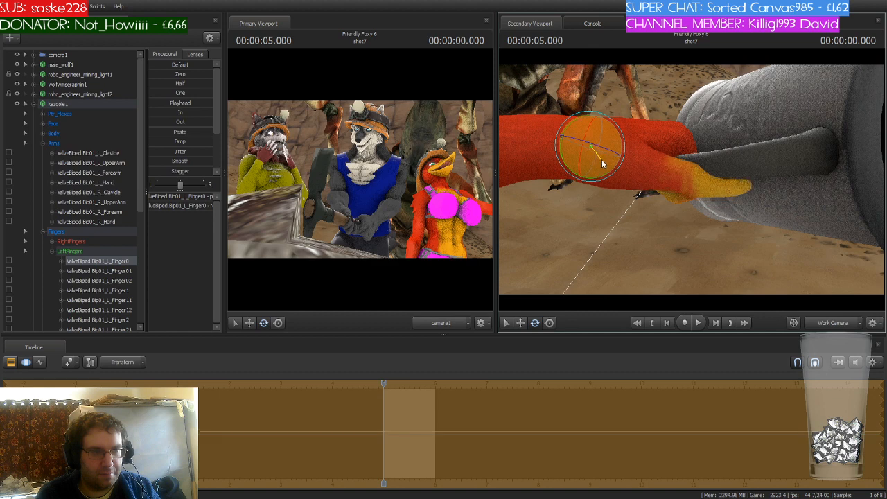
pyautogui.moveTo(594, 151); pyautogui.dragTo(594, 162)
pyautogui.moveTo(751, 199); pyautogui.dragTo(692, 183)
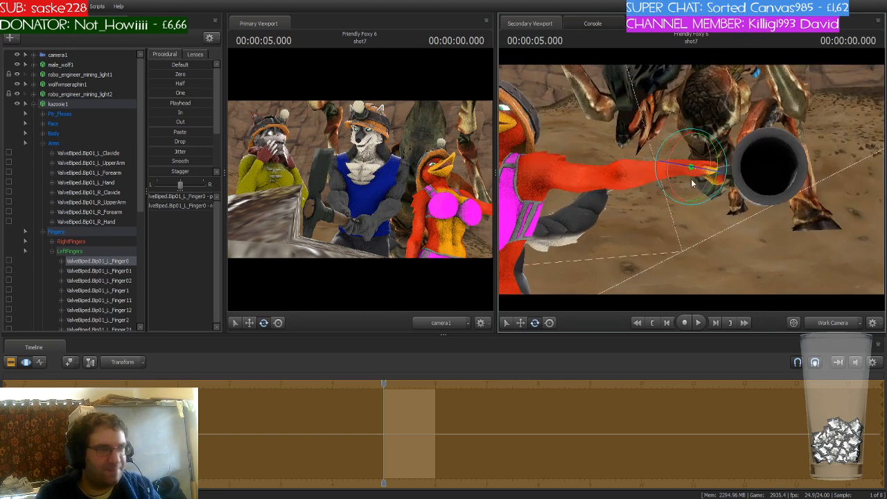
# - Lock the beer stein to kazooie1's left hand bone so it follows the hand
pyautogui.click(41, 144)
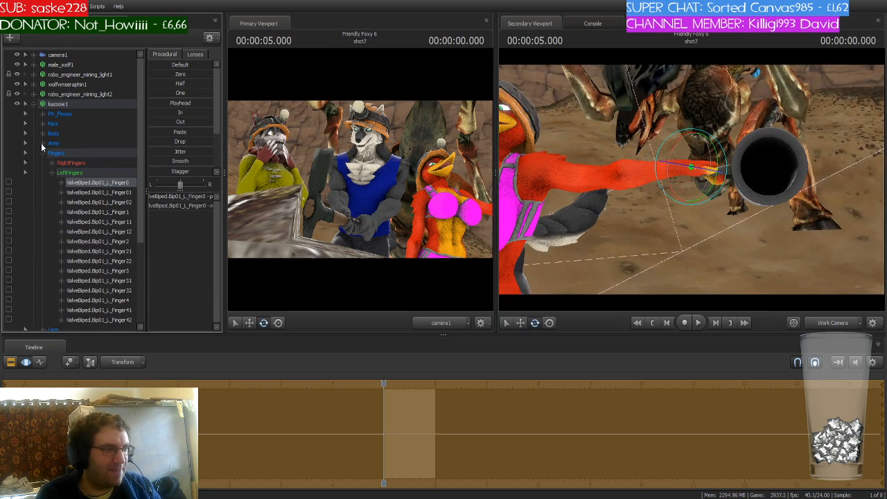
pyautogui.click(44, 154)
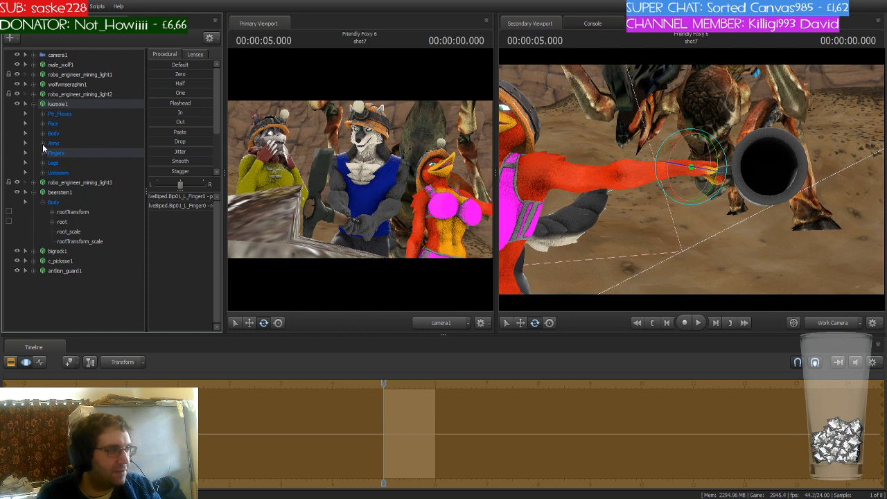
pyautogui.click(42, 143)
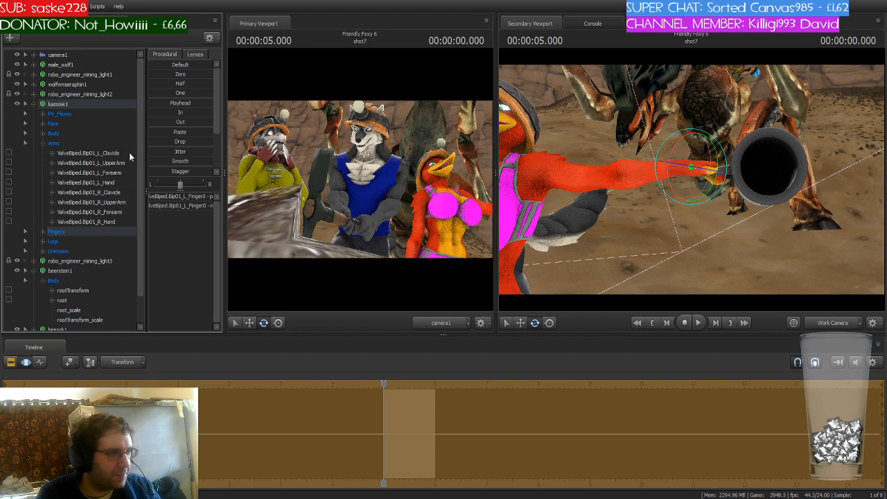
pyautogui.scroll(-1, 141, 139)
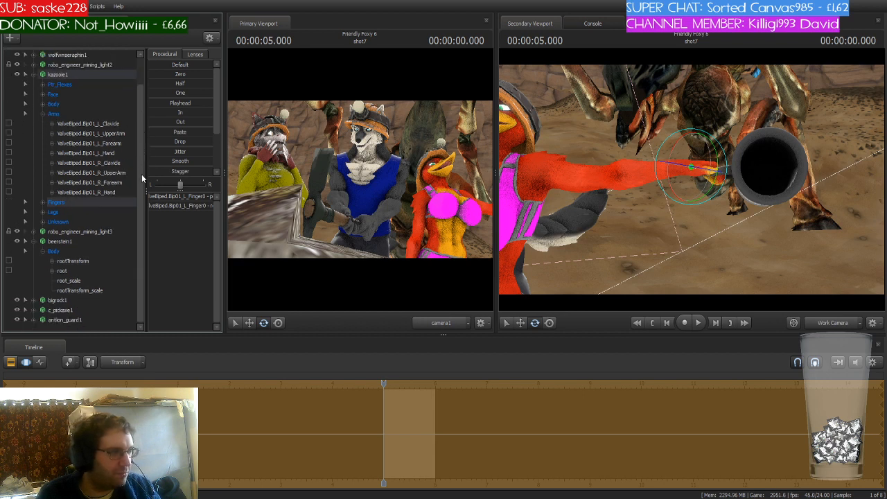
pyautogui.click(106, 153)
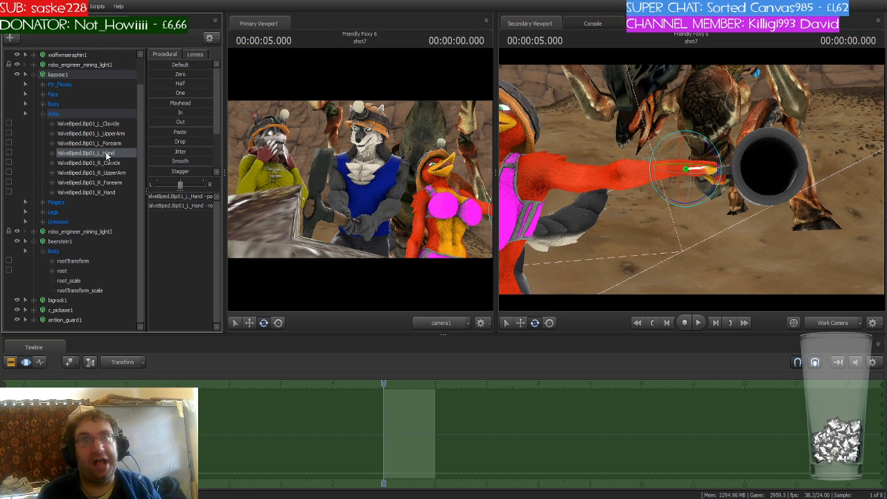
pyautogui.moveTo(100, 151); pyautogui.dragTo(94, 271)
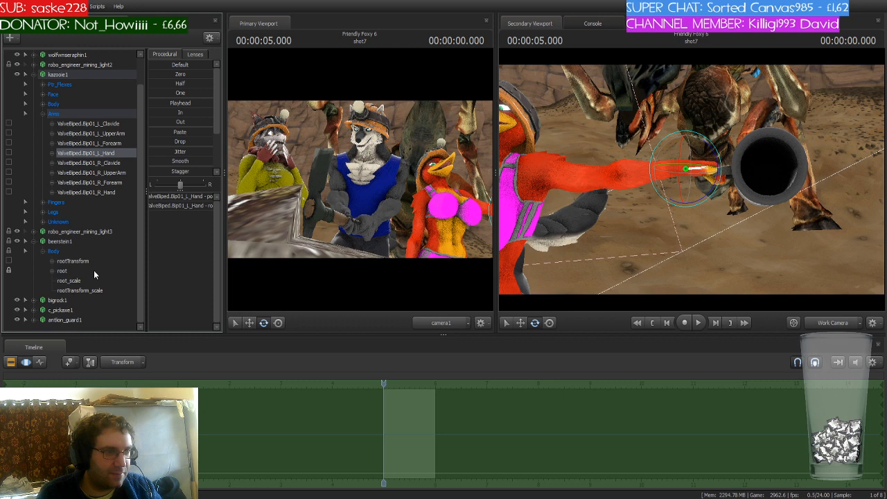
pyautogui.click(33, 241)
pyautogui.click(34, 105)
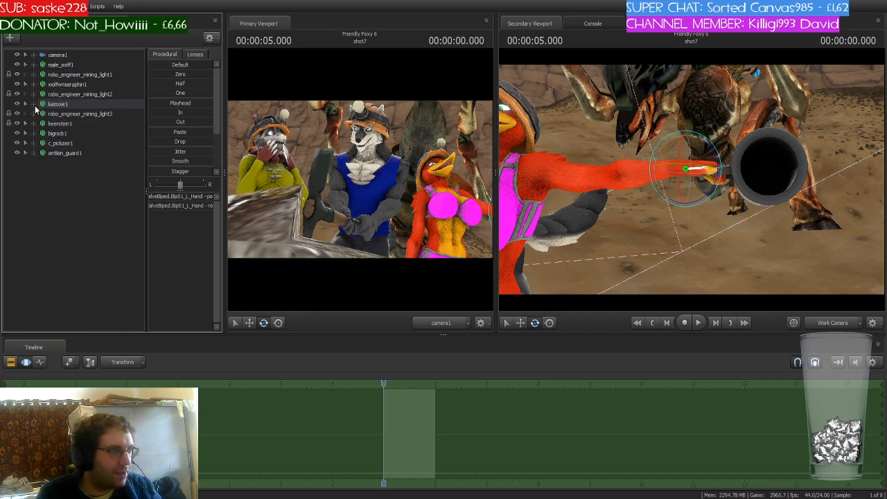
# - Select the beer stein and undo a slight root_scale adjustment
pyautogui.moveTo(559, 217); pyautogui.dragTo(596, 220)
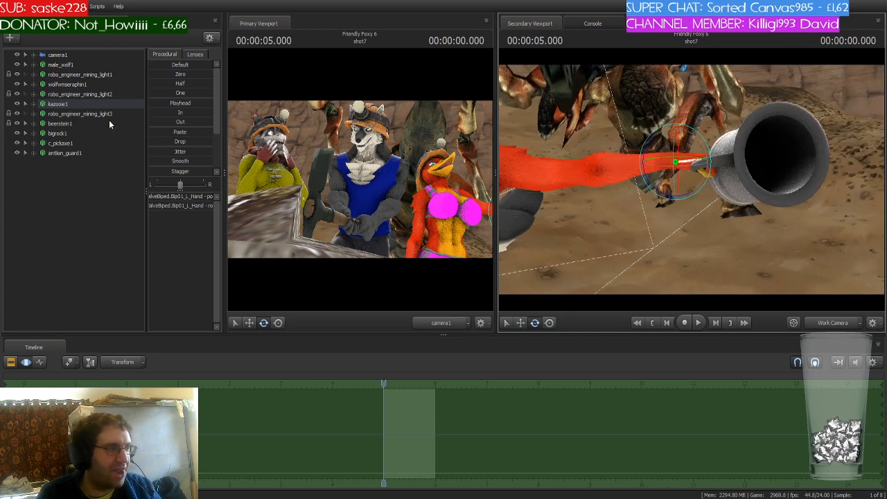
pyautogui.click(77, 123)
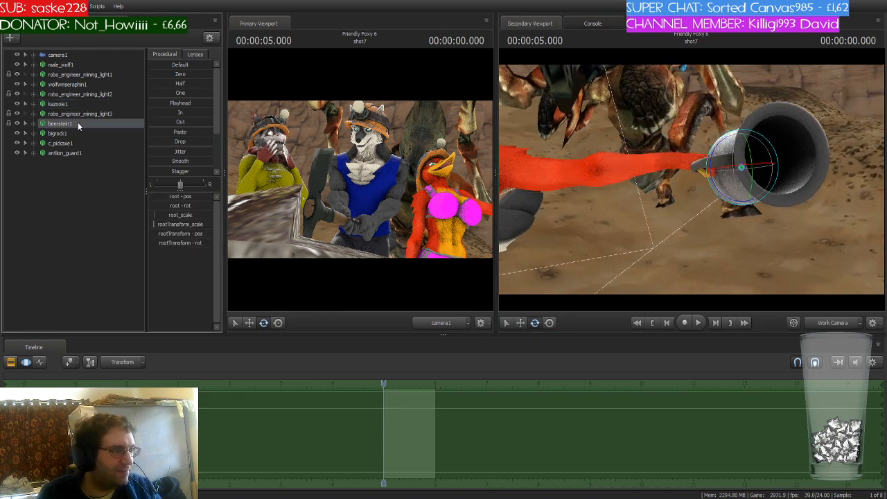
pyautogui.moveTo(154, 223); pyautogui.dragTo(153, 215)
pyautogui.hotkey('ctrl', 'z')
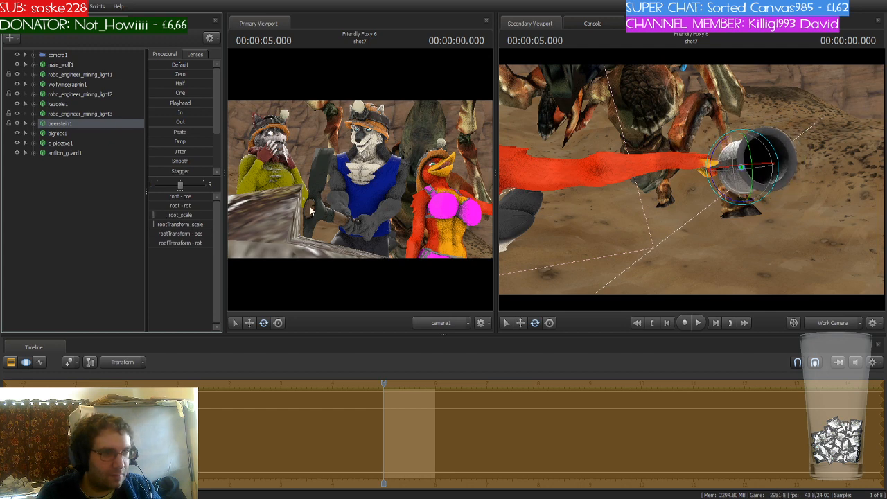
# - Move the beer stein's root so its handle sits inside kazooie1's curled left hand
pyautogui.press('w')
pyautogui.moveTo(752, 187); pyautogui.dragTo(753, 216)
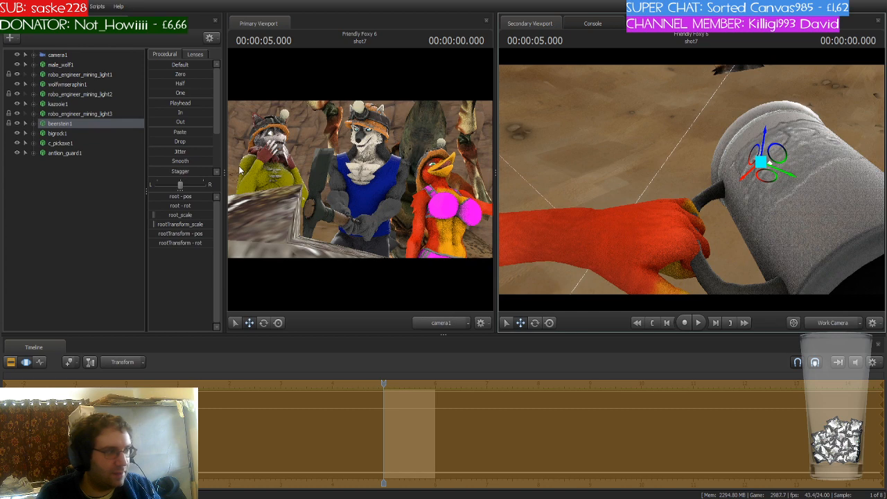
pyautogui.click(32, 125)
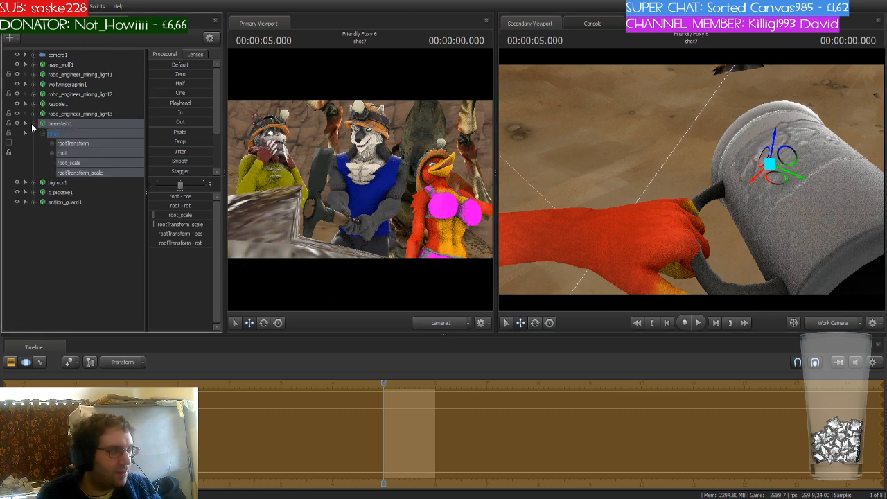
pyautogui.click(77, 144)
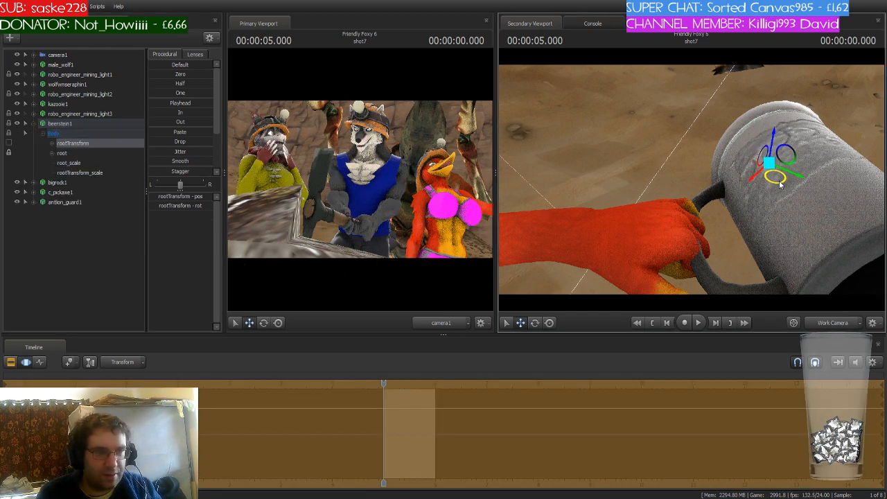
pyautogui.hotkey('ctrl', 'z')
pyautogui.moveTo(783, 216); pyautogui.dragTo(691, 180)
pyautogui.press('s')
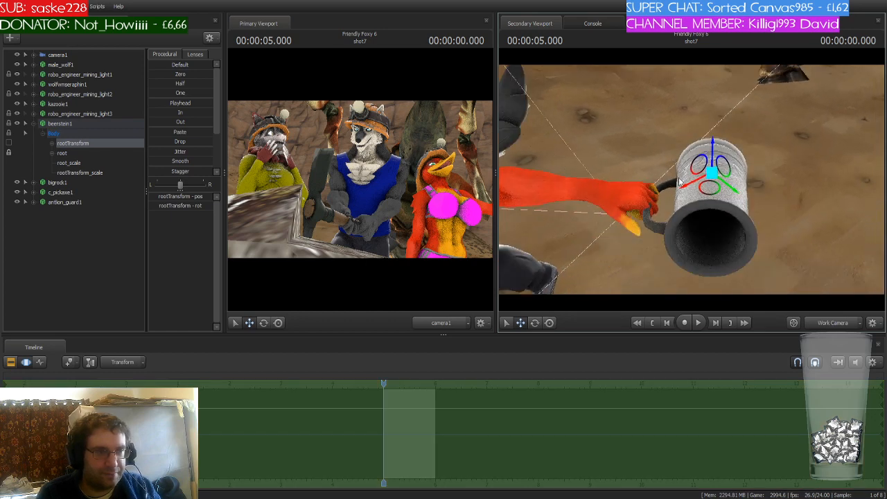
pyautogui.click(63, 153)
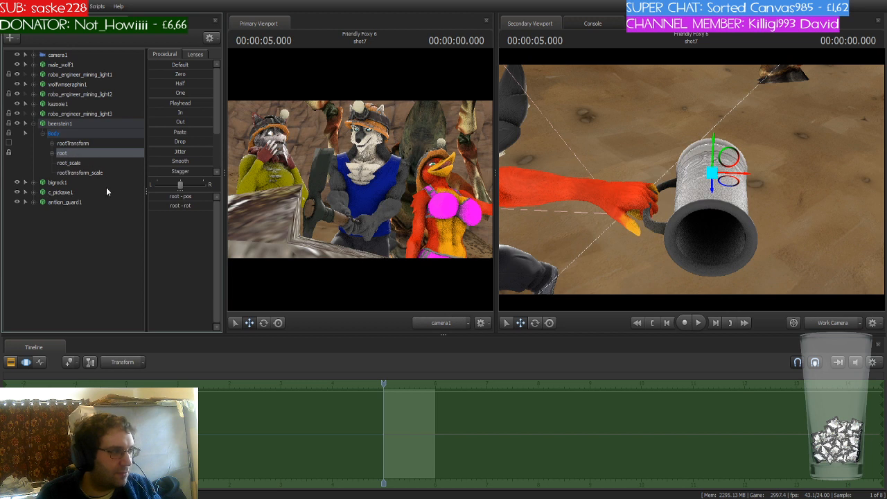
pyautogui.moveTo(683, 218); pyautogui.dragTo(668, 190)
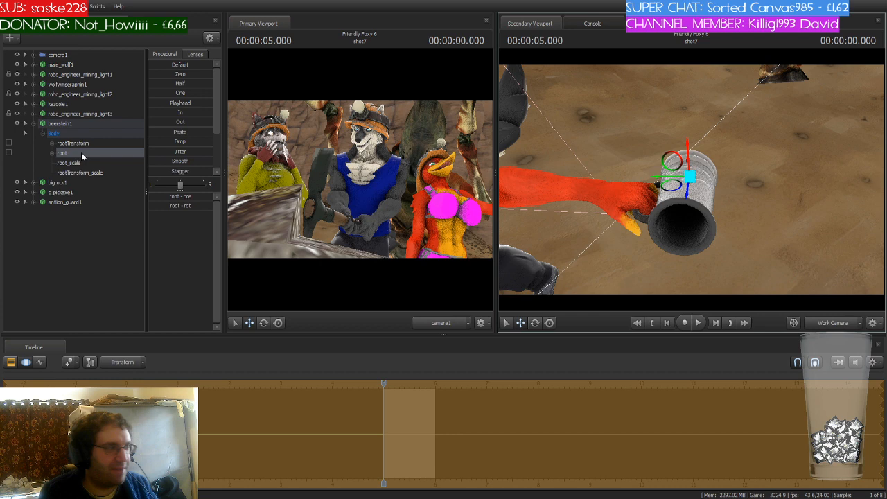
# - Expand kazooie1's bones and attach its left hand bone to the beer stein's root
pyautogui.click(34, 103)
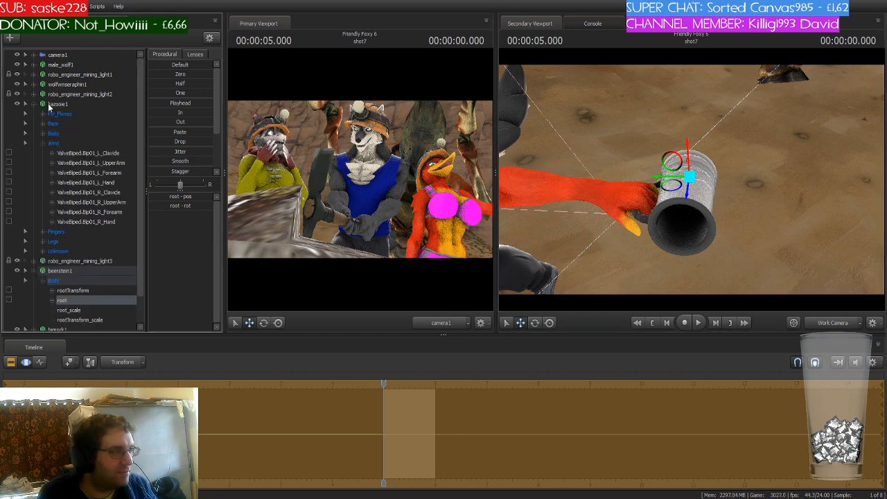
pyautogui.click(48, 103)
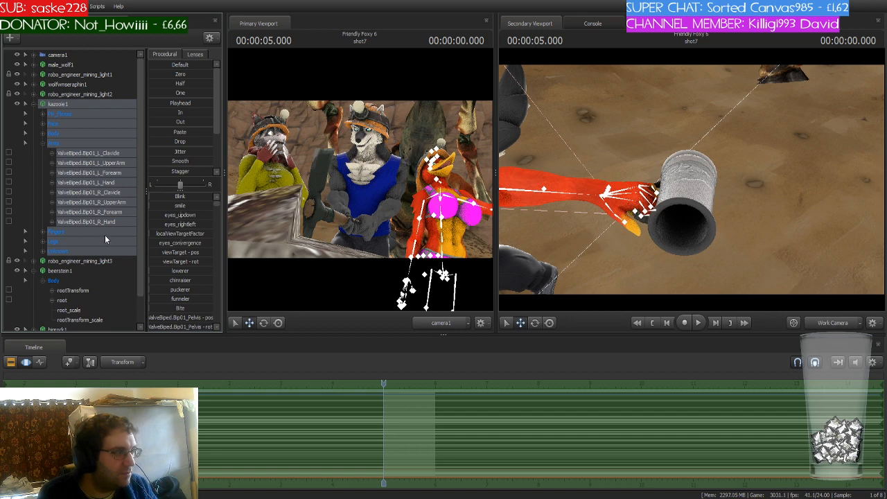
pyautogui.click(105, 184)
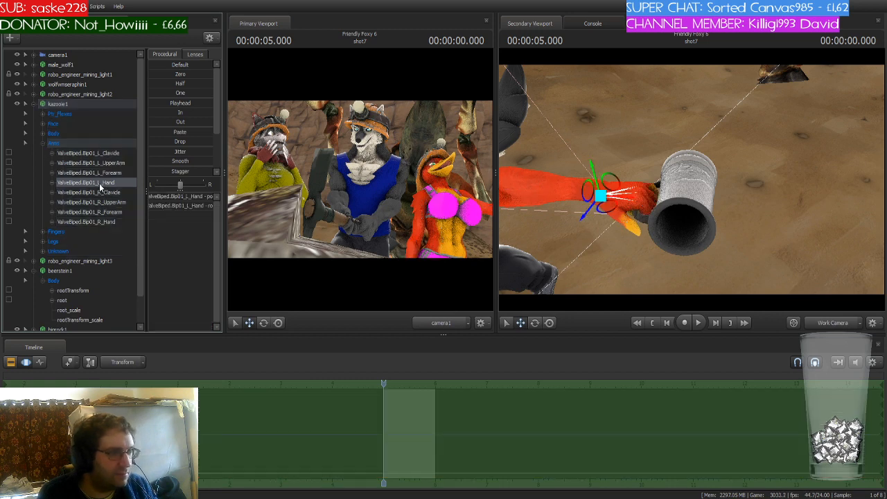
pyautogui.moveTo(99, 183); pyautogui.dragTo(78, 304)
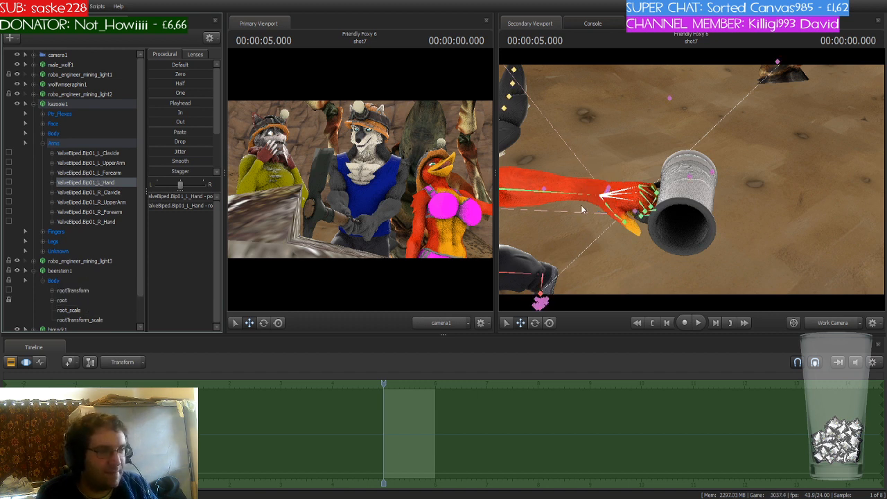
# - Rotate kazooie1's left arm slightly to bring the hand around the stein
pyautogui.keyDown('ctrl'); pyautogui.click(612, 198); pyautogui.keyUp('ctrl')
pyautogui.press('e')
pyautogui.moveTo(611, 197)
pyautogui.mouseDown()
pyautogui.moveTo(602, 198)
pyautogui.moveTo(608, 185)
pyautogui.mouseUp()
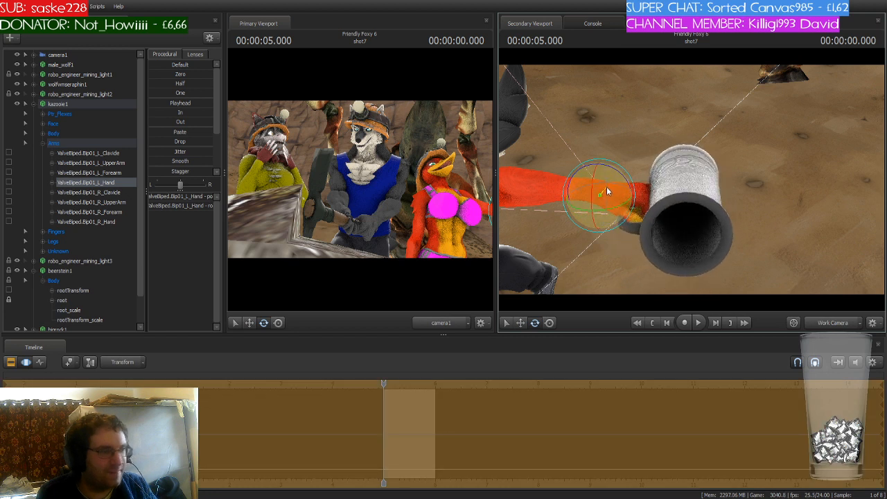
# - Move the beer stein's root so it sits closer to kazooie1's left hand
pyautogui.click(73, 300)
pyautogui.press('w')
pyautogui.moveTo(710, 182); pyautogui.dragTo(655, 176)
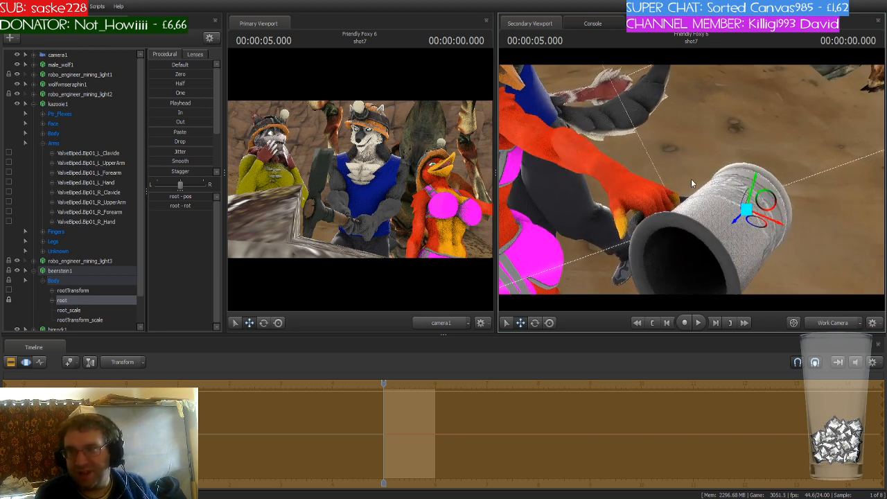
# - Rotate kazooie1's left forearm to raise the beer stein up to her beak
pyautogui.press('s')
pyautogui.moveTo(594, 101); pyautogui.dragTo(691, 179)
pyautogui.press('w')
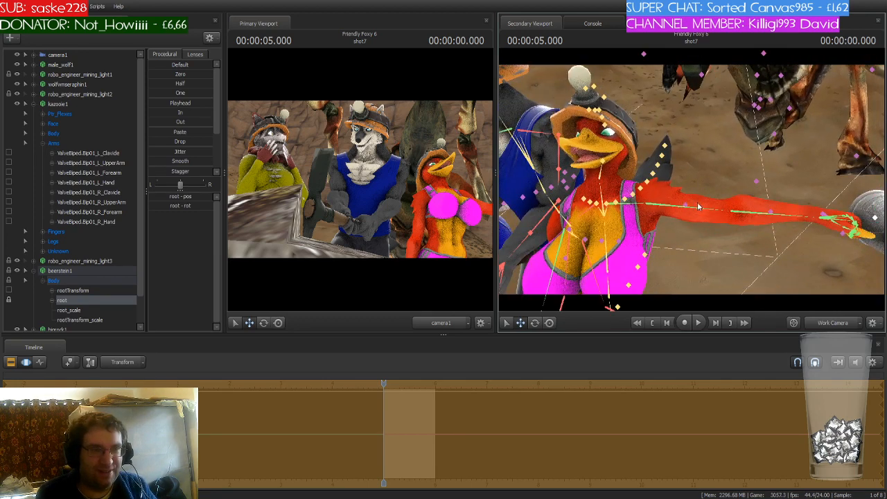
pyautogui.click(697, 212)
pyautogui.press('e')
pyautogui.moveTo(668, 183)
pyautogui.mouseDown()
pyautogui.moveTo(677, 207)
pyautogui.moveTo(717, 239)
pyautogui.moveTo(701, 219)
pyautogui.moveTo(670, 209)
pyautogui.moveTo(690, 197)
pyautogui.moveTo(679, 172)
pyautogui.moveTo(669, 175)
pyautogui.mouseUp()
pyautogui.keyDown('ctrl'); pyautogui.click(697, 216); pyautogui.keyUp('ctrl')
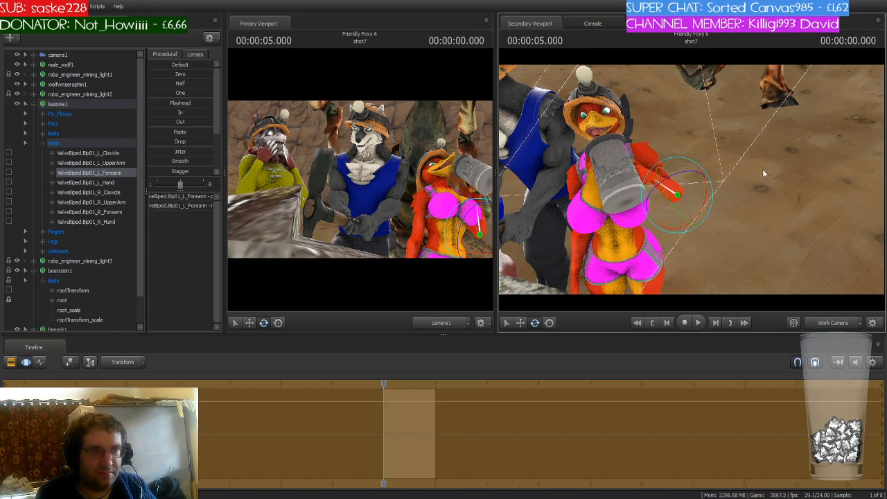
pyautogui.moveTo(764, 173); pyautogui.dragTo(754, 160)
# - Rotate kazooie1's left hand to tilt the beer stein toward her beak
pyautogui.keyDown('ctrl'); pyautogui.click(636, 169); pyautogui.keyUp('ctrl')
pyautogui.moveTo(651, 179); pyautogui.dragTo(691, 181)
pyautogui.keyDown('ctrl'); pyautogui.click(654, 184); pyautogui.keyUp('ctrl')
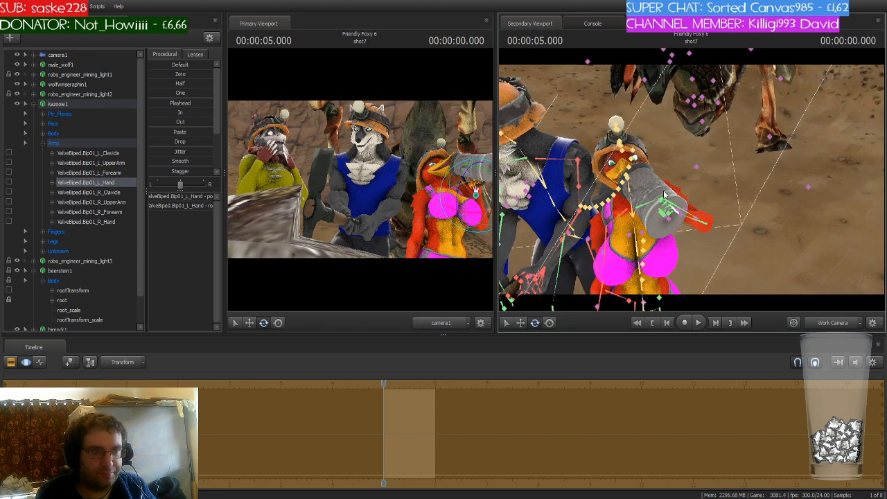
pyautogui.keyDown('ctrl'); pyautogui.click(643, 207); pyautogui.keyUp('ctrl')
pyautogui.moveTo(644, 209)
pyautogui.mouseDown()
pyautogui.moveTo(645, 196)
pyautogui.moveTo(643, 208)
pyautogui.mouseUp()
# - Open kazooie1's face flex controls and adjust the Blink slider
pyautogui.click(62, 114)
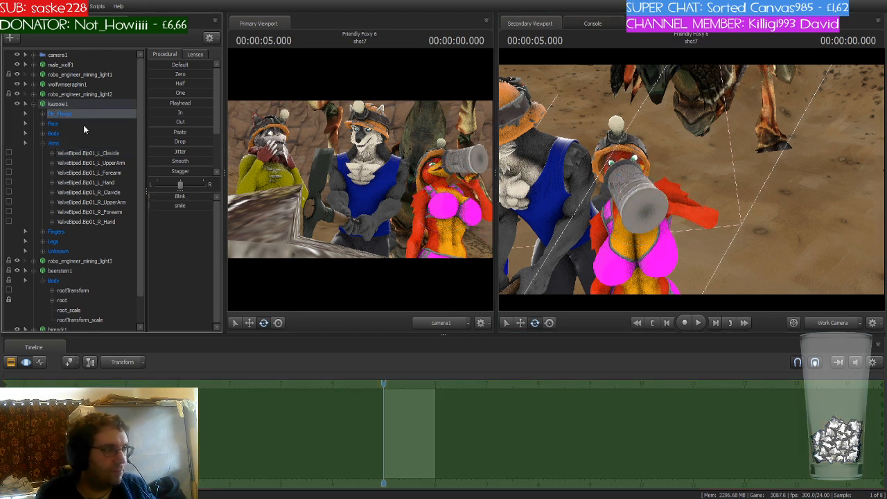
pyautogui.click(154, 197)
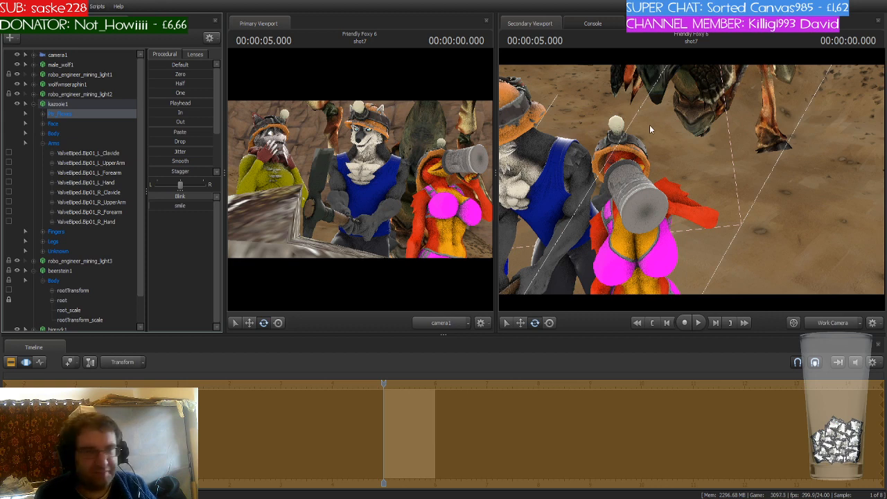
pyautogui.moveTo(690, 186); pyautogui.dragTo(728, 184)
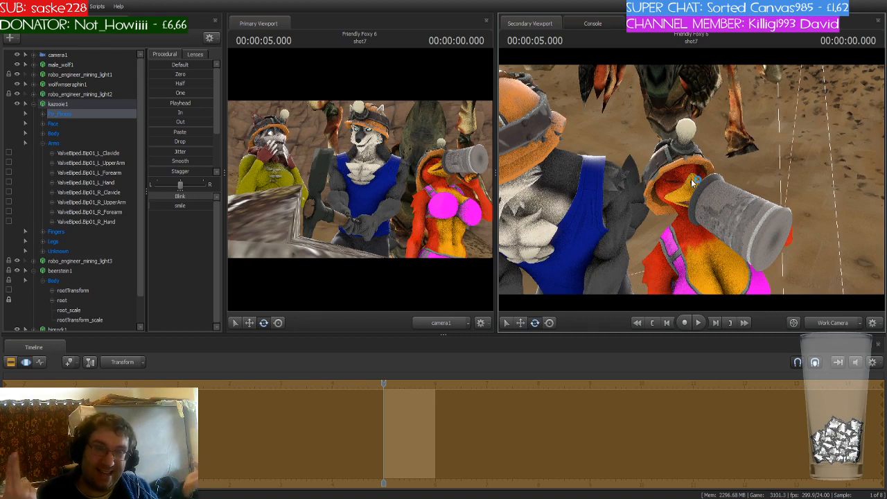
pyautogui.moveTo(733, 176); pyautogui.dragTo(691, 179)
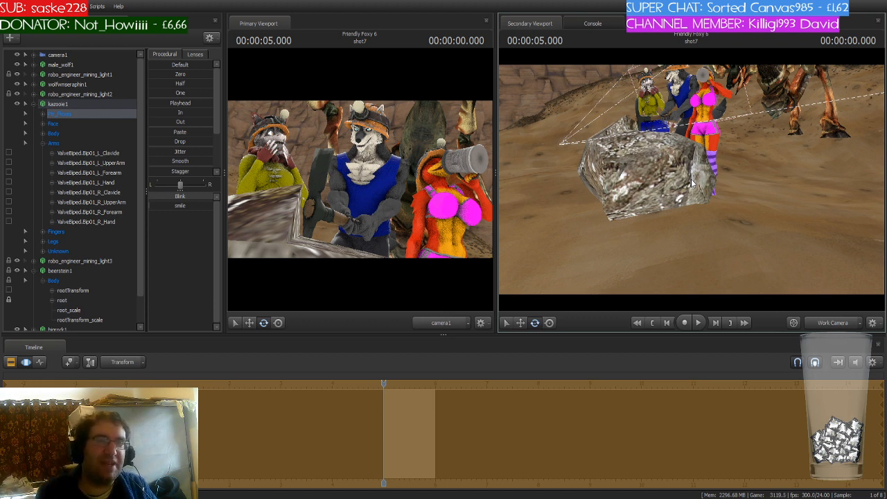
pyautogui.press('w')
pyautogui.moveTo(691, 179); pyautogui.dragTo(657, 123)
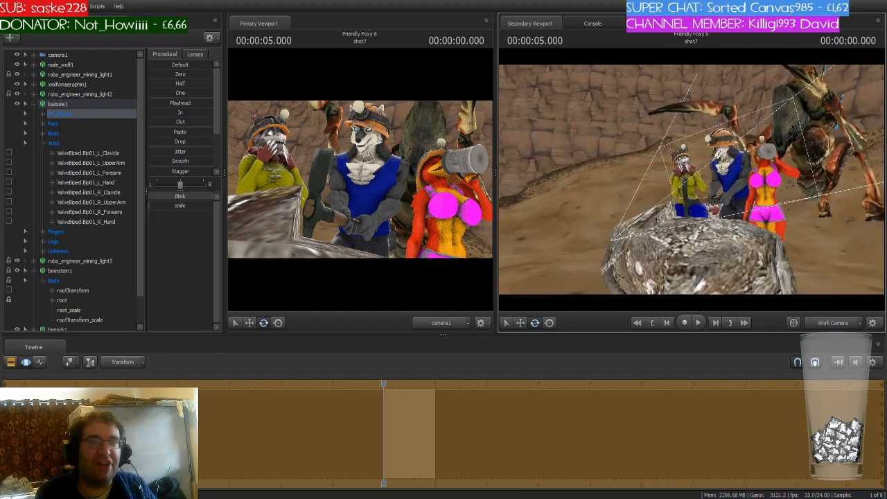
pyautogui.press('w')
pyautogui.moveTo(691, 179); pyautogui.dragTo(714, 158)
pyautogui.press('s')
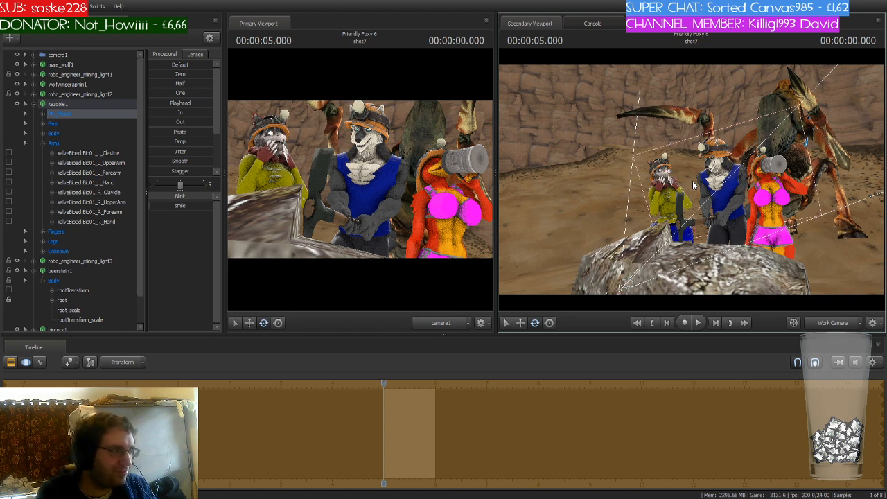
# - Collapse the element list and inspect the miners and antlion guard from several angles
pyautogui.click(33, 103)
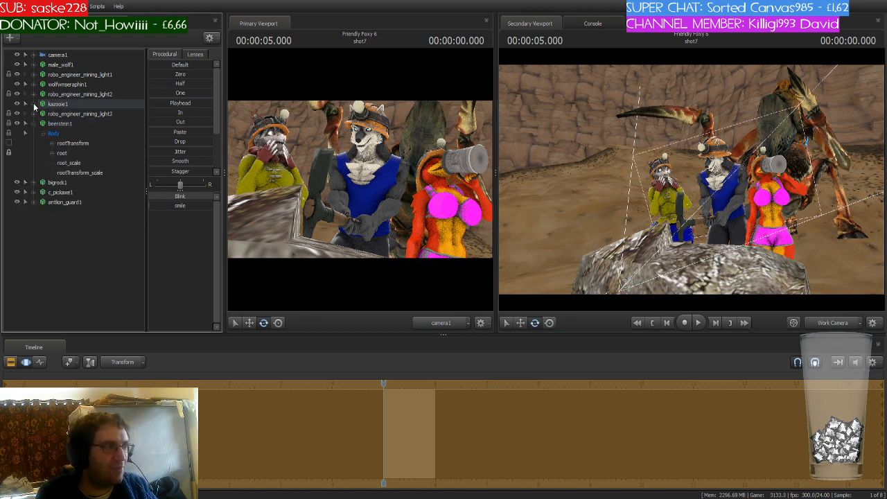
pyautogui.click(33, 123)
pyautogui.click(58, 191)
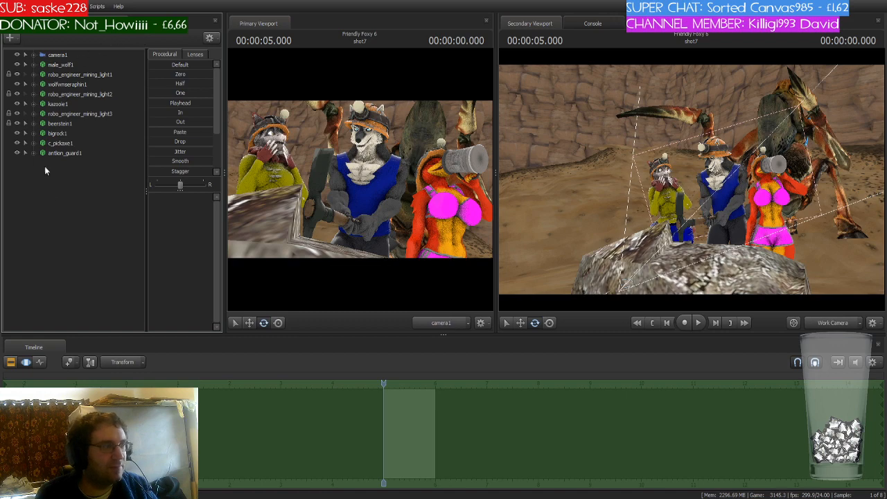
pyautogui.press('s')
pyautogui.moveTo(659, 205)
pyautogui.mouseDown()
pyautogui.moveTo(693, 210)
pyautogui.moveTo(660, 214)
pyautogui.mouseUp()
pyautogui.press('w')
pyautogui.press('s')
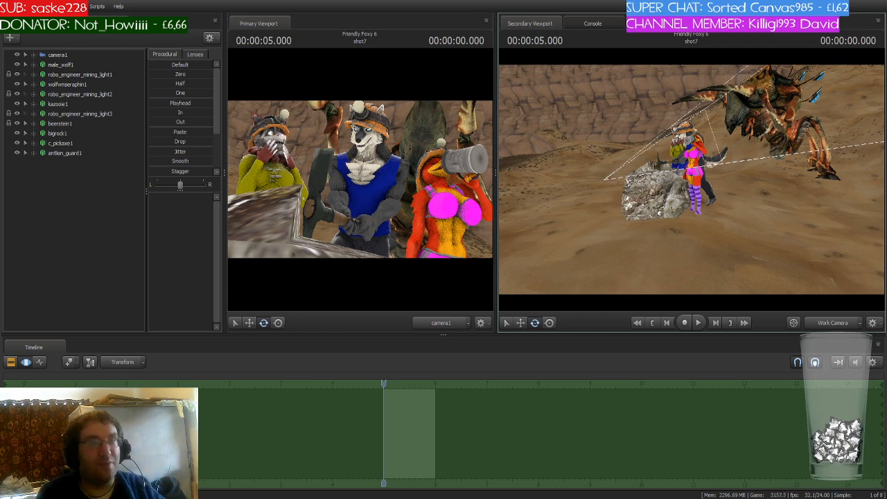
pyautogui.press('w')
pyautogui.moveTo(691, 180); pyautogui.dragTo(700, 170)
pyautogui.press('s')
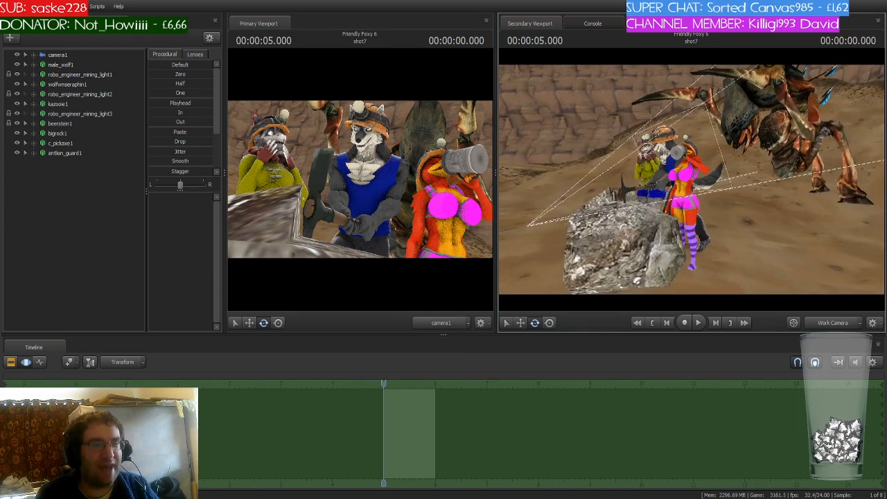
pyautogui.press('a')
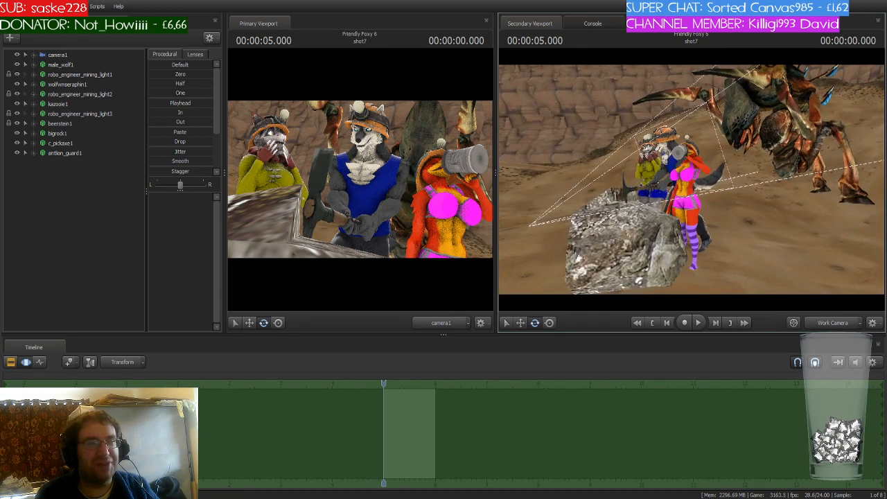
pyautogui.press('w')
pyautogui.press('w')
pyautogui.press('d')
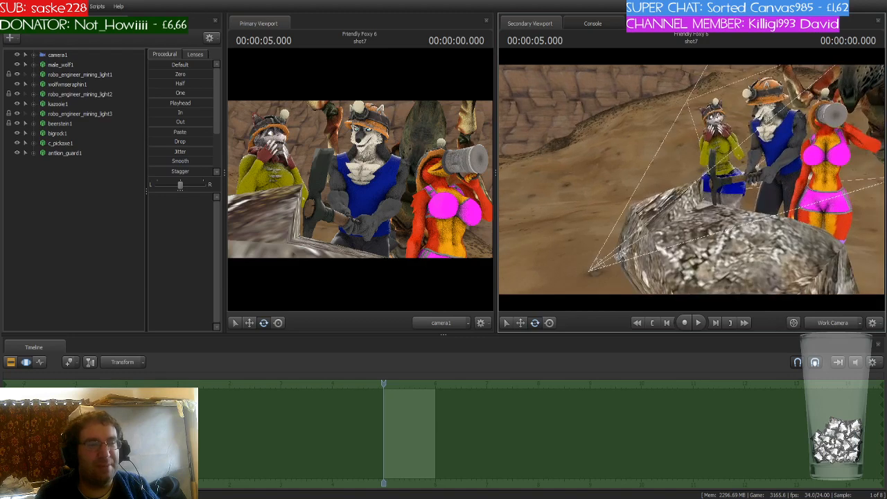
pyautogui.press('a')
pyautogui.press('s')
pyautogui.press('s')
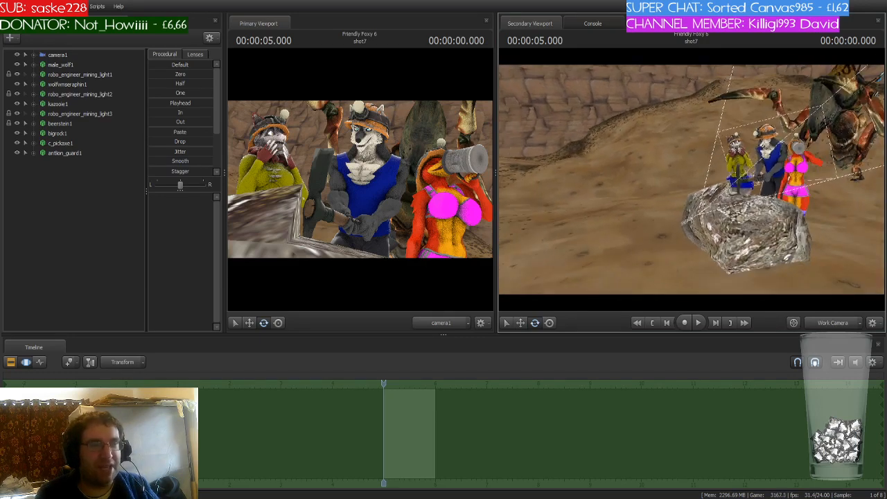
pyautogui.press('w')
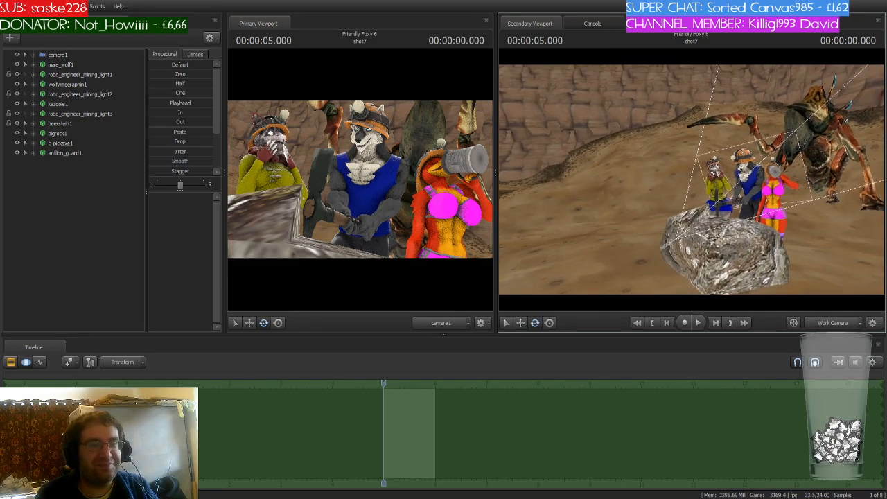
pyautogui.press('d')
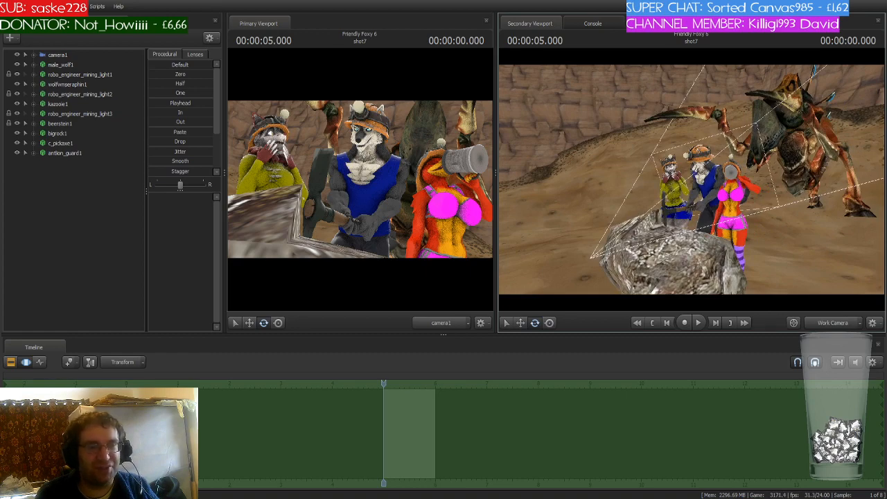
pyautogui.press('w')
pyautogui.press('s')
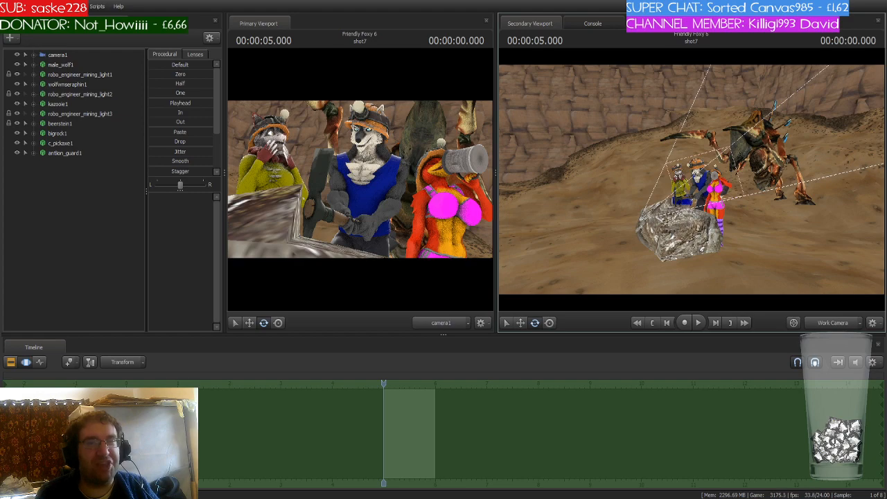
pyautogui.press('w')
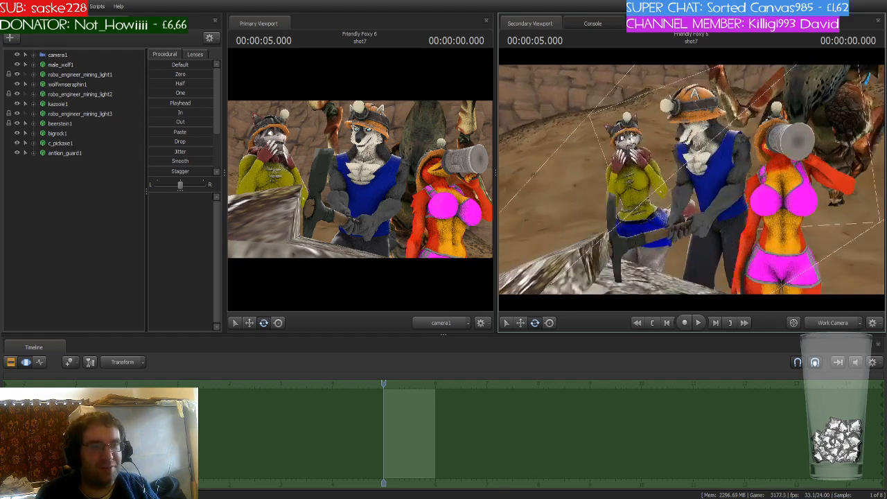
pyautogui.press('s')
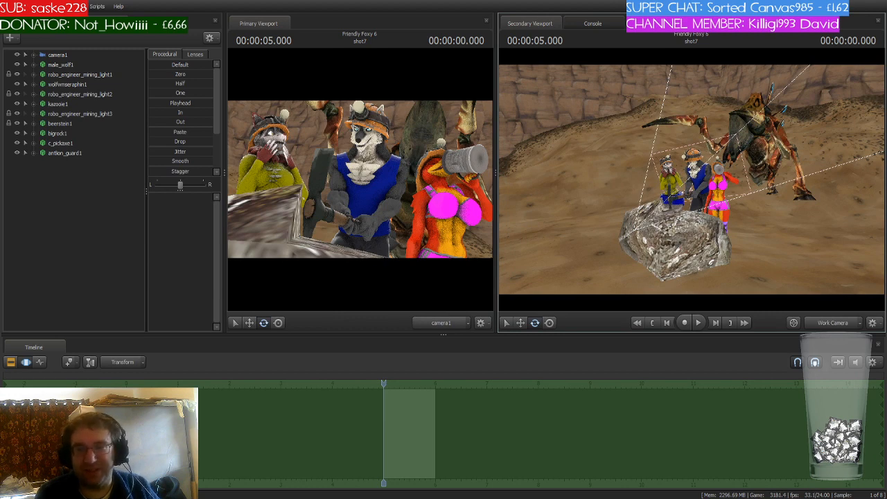
pyautogui.press('w')
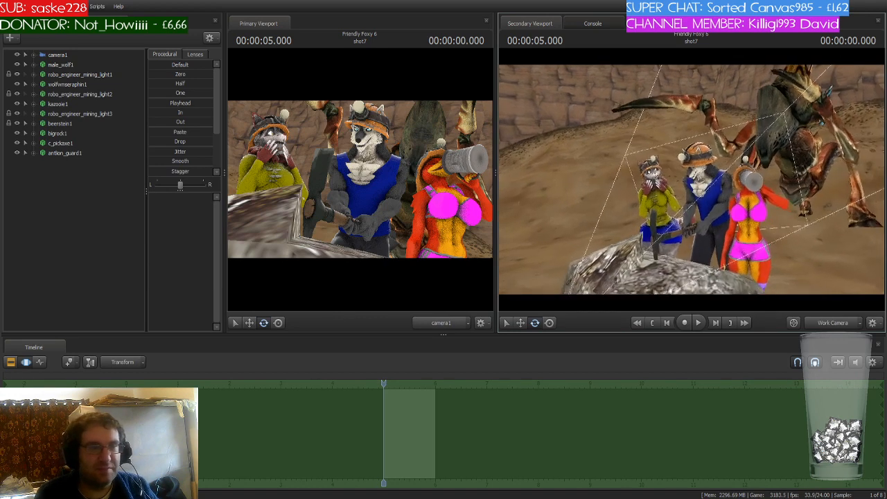
pyautogui.press('s')
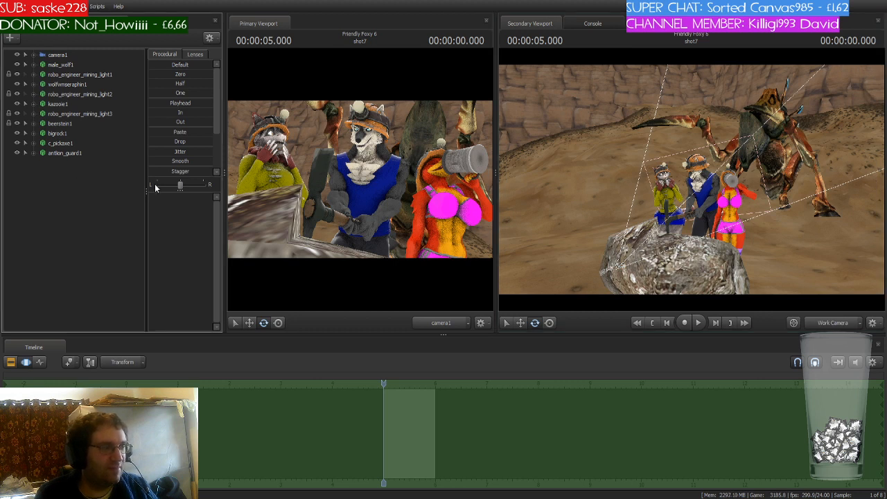
# - Add a light to the shot and place it by the rock in front of the miners, previewing the lighting
pyautogui.click(56, 164)
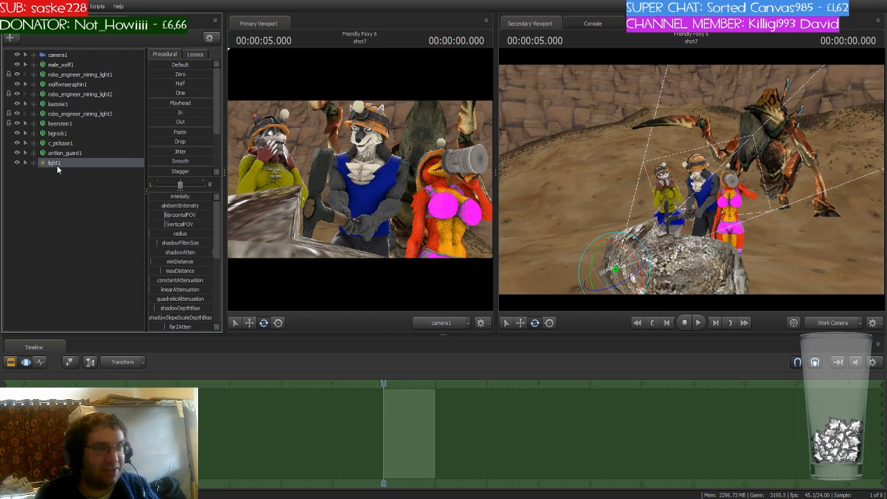
pyautogui.moveTo(623, 147); pyautogui.dragTo(624, 164)
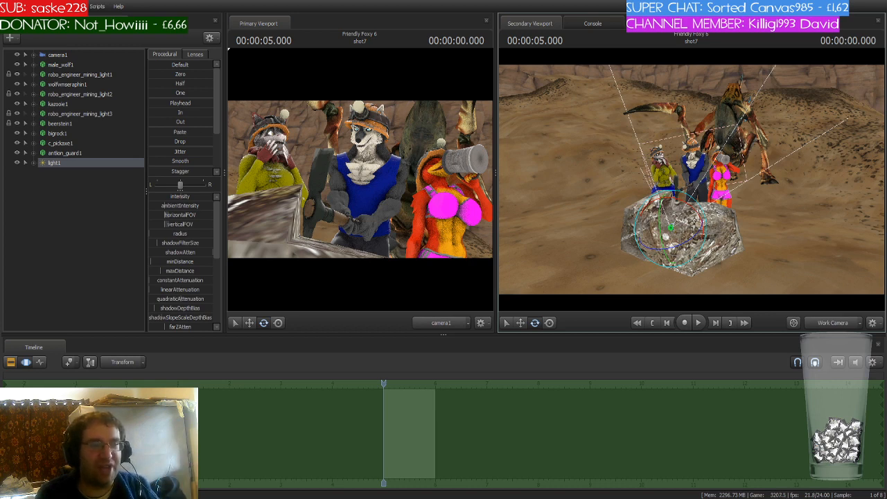
pyautogui.moveTo(691, 179); pyautogui.dragTo(762, 150)
pyautogui.press('w')
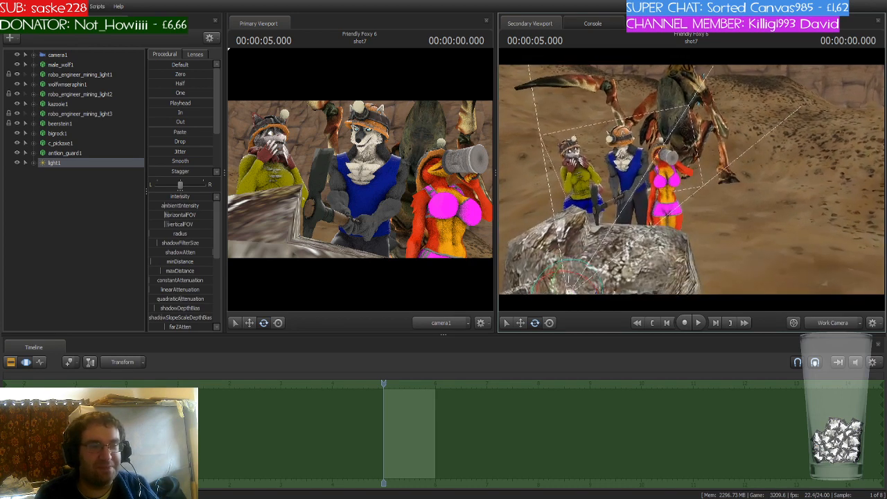
pyautogui.press('s')
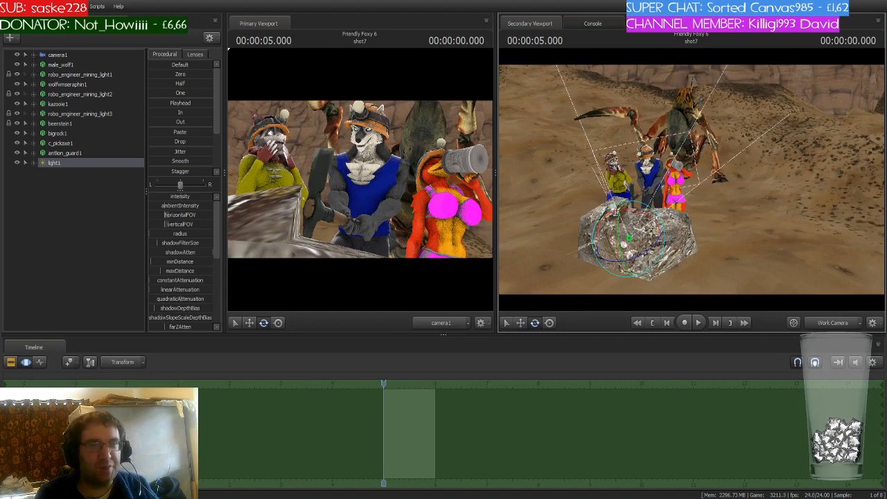
pyautogui.press('s')
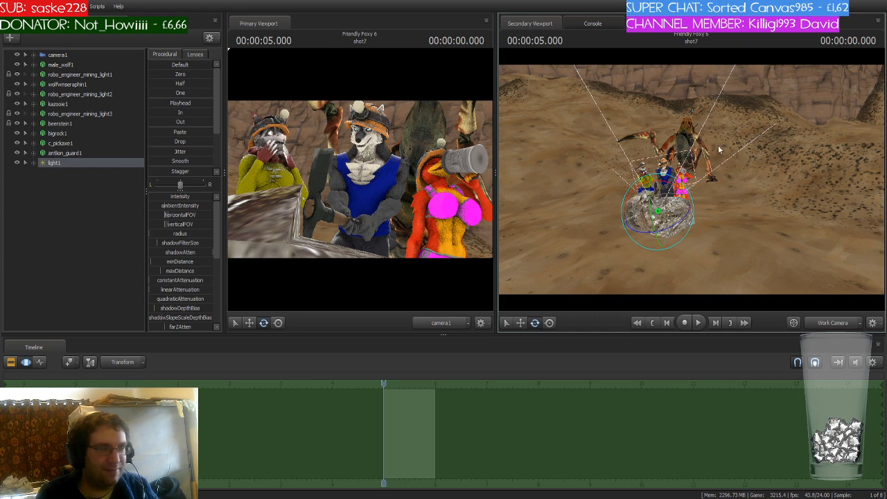
pyautogui.press('F8')
pyautogui.moveTo(744, 168); pyautogui.dragTo(749, 160)
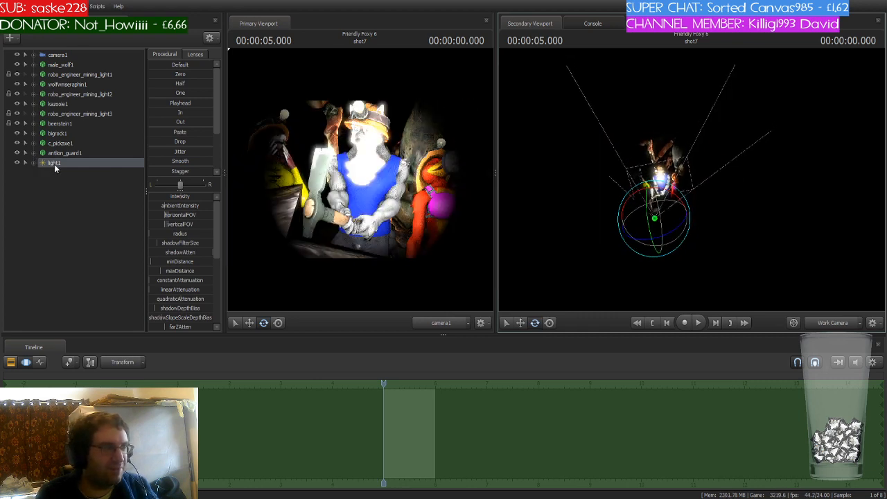
# - View the scene through light1 and move it back from the rock so it illuminates the miners
pyautogui.moveTo(54, 165); pyautogui.dragTo(575, 225)
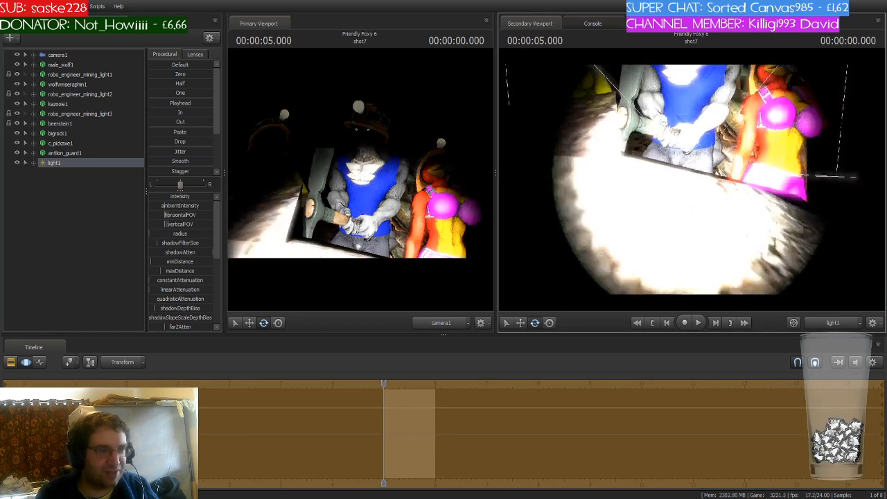
pyautogui.press('s')
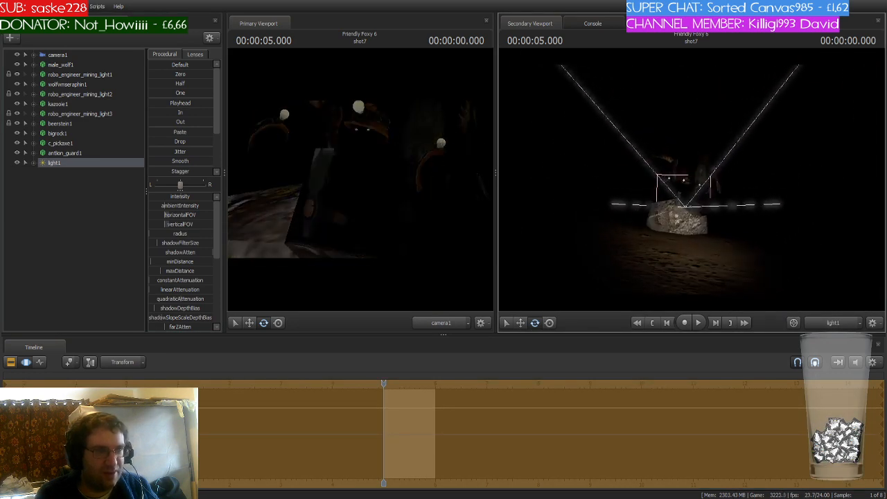
pyautogui.press('w')
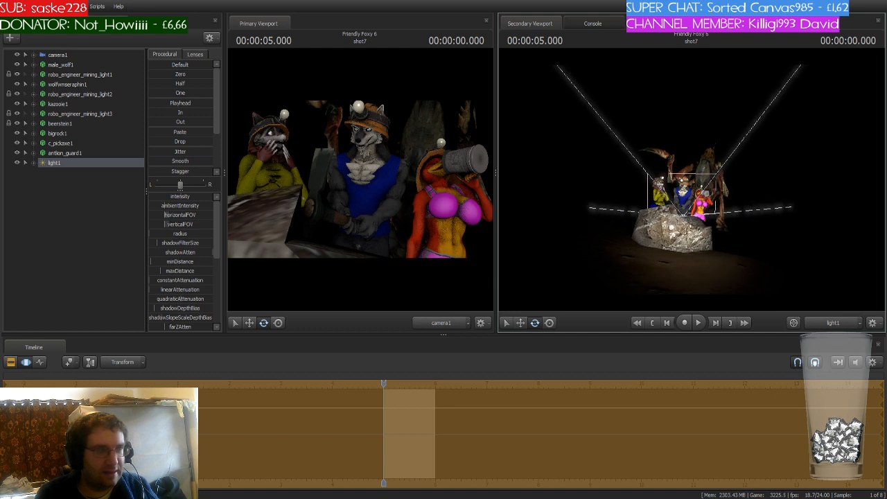
pyautogui.moveTo(575, 226); pyautogui.dragTo(530, 220)
# - Raise light1's intensity and increase its maxDistance so the light reaches the characters
pyautogui.moveTo(183, 197); pyautogui.dragTo(207, 196)
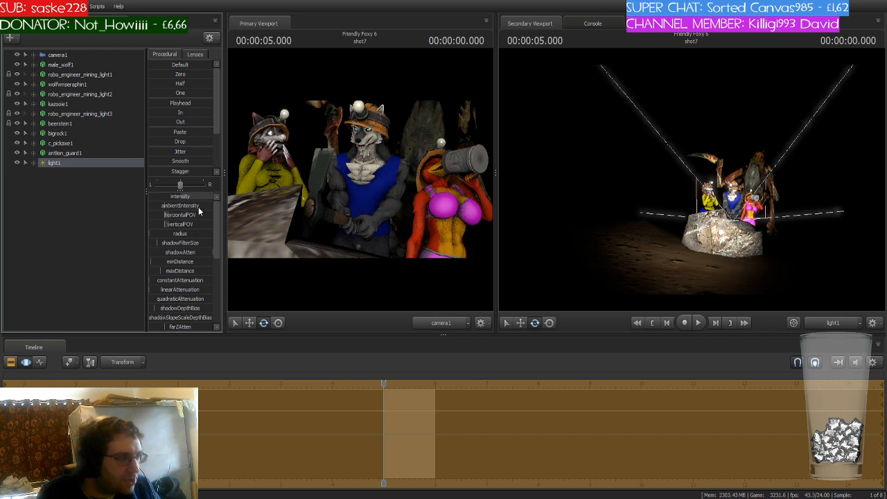
pyautogui.click(159, 270)
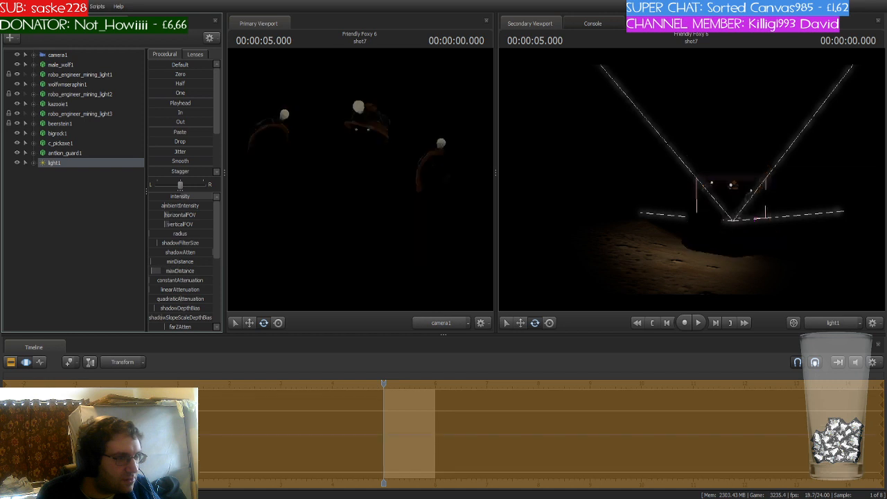
pyautogui.moveTo(158, 270); pyautogui.dragTo(220, 271)
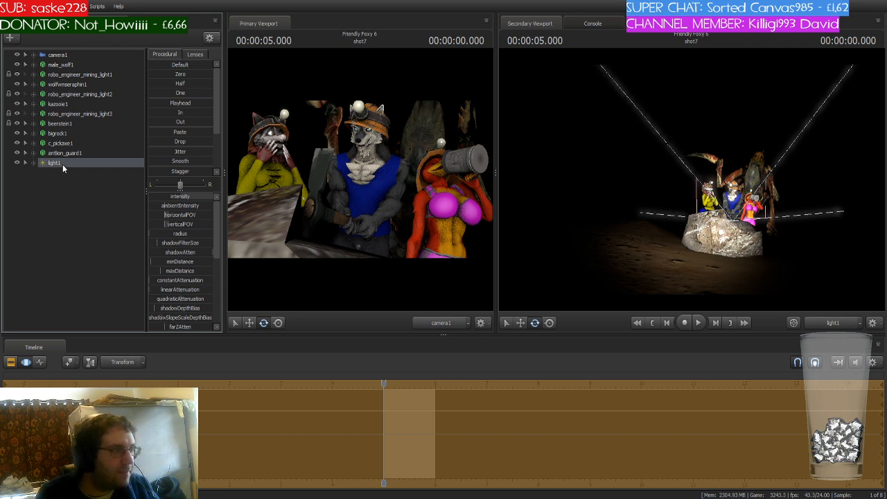
# - Add a second light, view through it, and fly it into position beside the cave wall
pyautogui.click(86, 189)
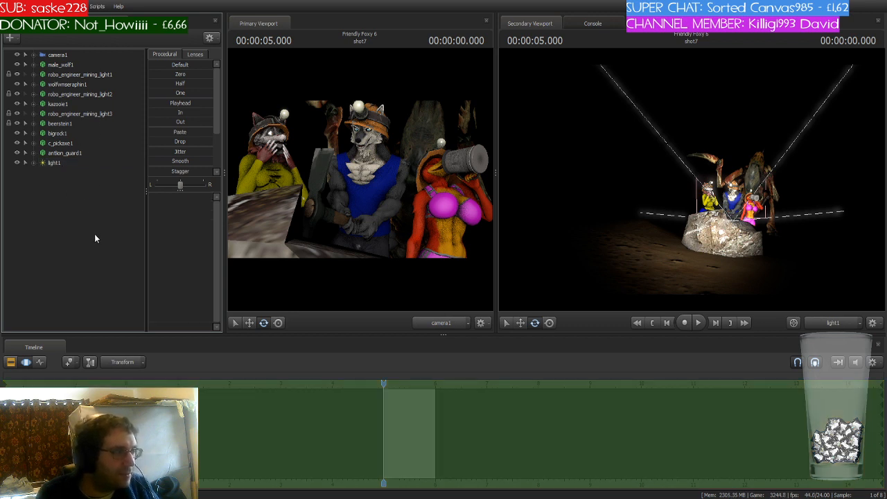
pyautogui.click(60, 172)
pyautogui.moveTo(54, 172); pyautogui.dragTo(605, 161)
pyautogui.press('w')
pyautogui.press('d')
pyautogui.press('s')
pyautogui.press('w')
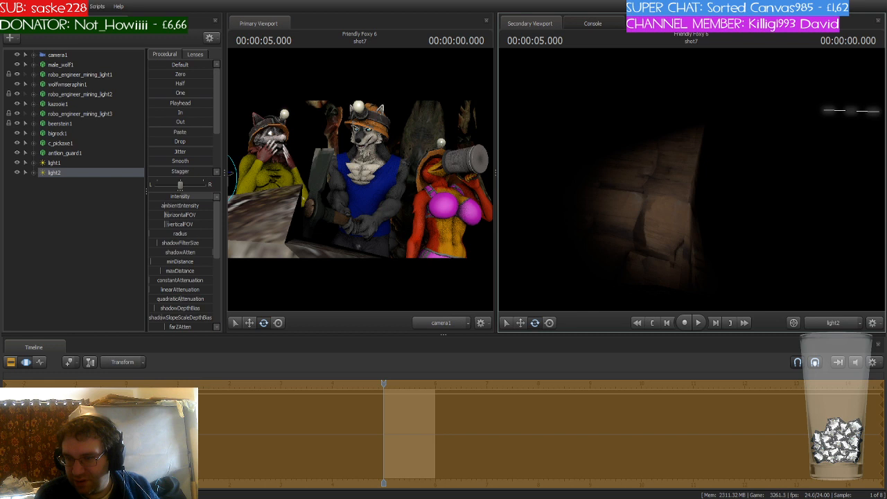
# - Adjust light2's attributes and aim it at the rock wall behind the miners
pyautogui.moveTo(691, 179)
pyautogui.mouseDown()
pyautogui.moveTo(687, 186)
pyautogui.moveTo(691, 174)
pyautogui.mouseUp()
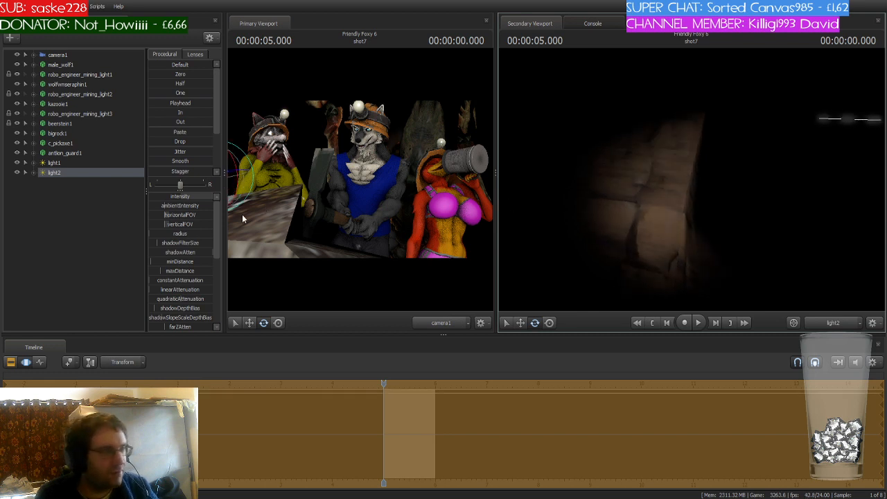
pyautogui.click(168, 234)
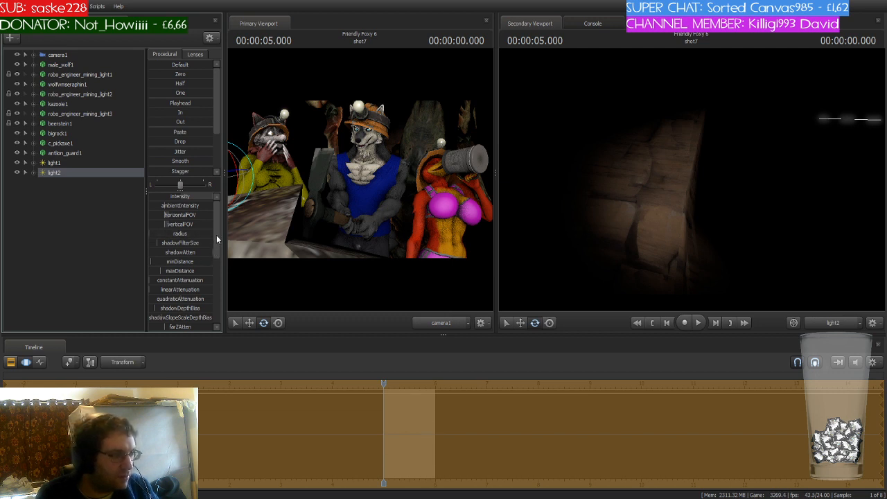
pyautogui.moveTo(216, 239); pyautogui.dragTo(212, 281)
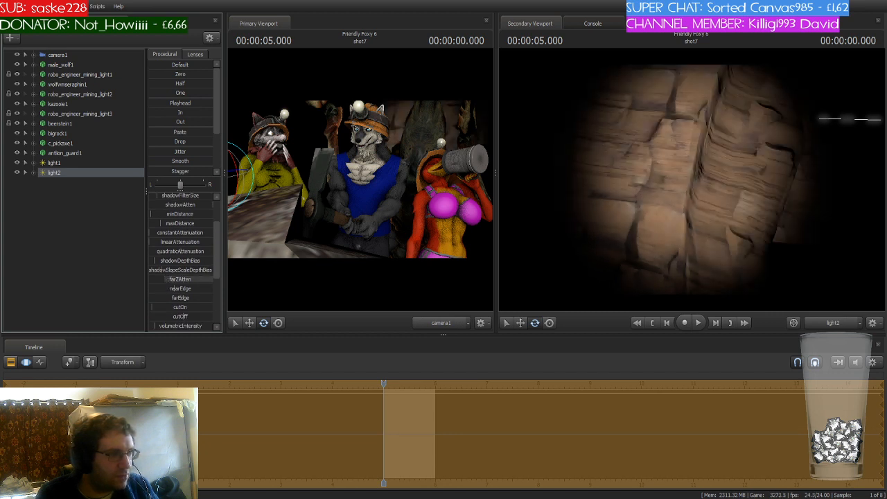
pyautogui.moveTo(661, 196)
pyautogui.mouseDown()
pyautogui.moveTo(693, 197)
pyautogui.moveTo(691, 208)
pyautogui.moveTo(669, 193)
pyautogui.moveTo(656, 200)
pyautogui.moveTo(658, 189)
pyautogui.mouseUp()
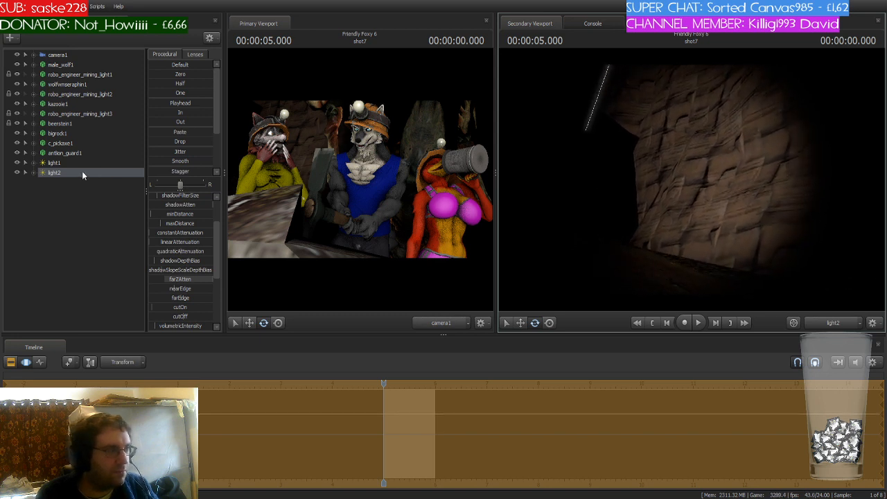
# - Add a third light and position it to illuminate the cave wall behind the characters
pyautogui.click(58, 205)
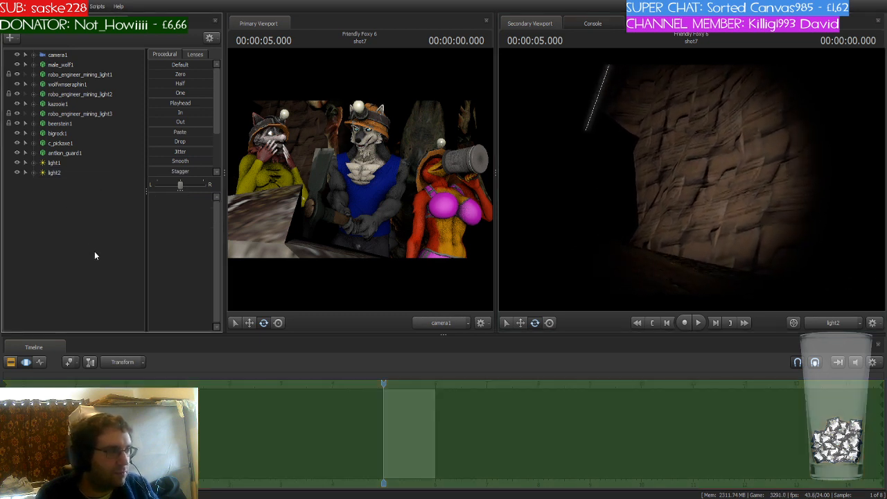
pyautogui.click(59, 183)
pyautogui.moveTo(59, 182); pyautogui.dragTo(652, 199)
pyautogui.press('d')
pyautogui.press('a')
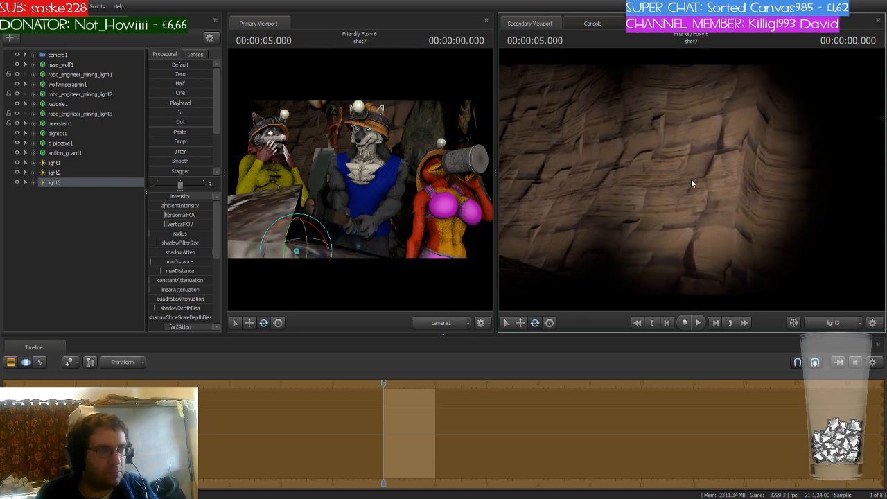
# - Add a fourth light and move it to light the cliff face behind the miners
pyautogui.click(58, 182)
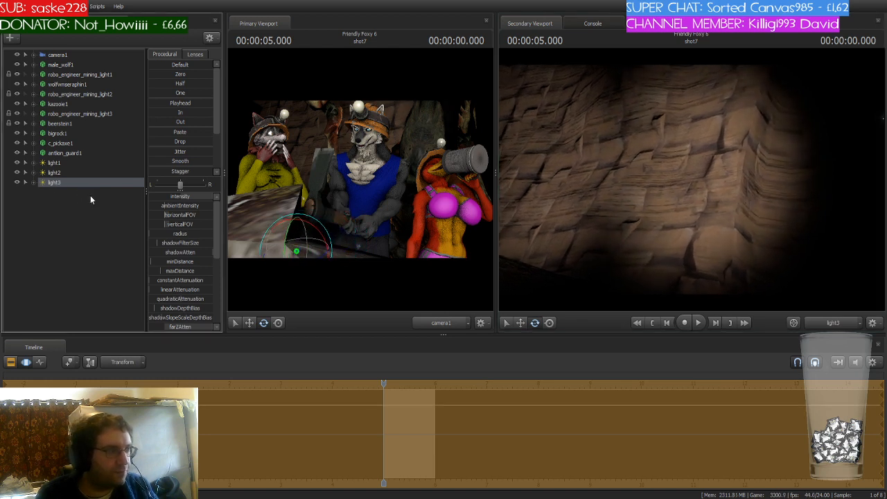
pyautogui.click(51, 203)
pyautogui.click(62, 192)
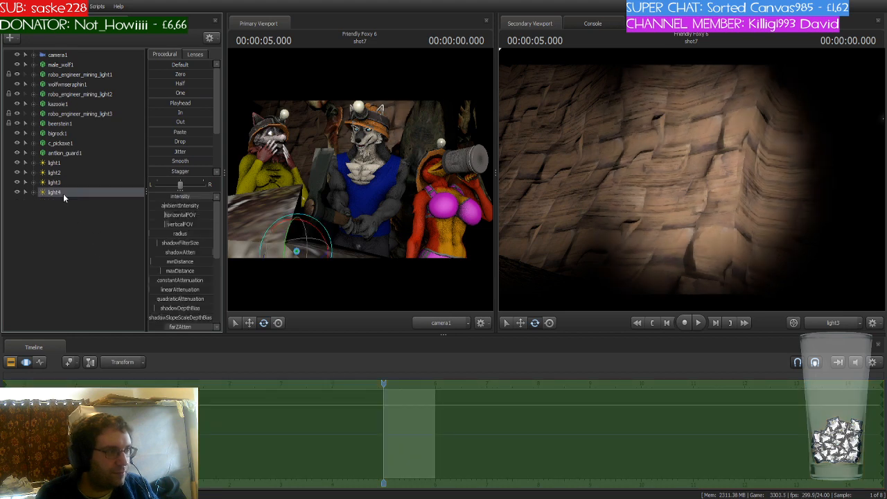
pyautogui.moveTo(56, 192); pyautogui.dragTo(619, 200)
pyautogui.press('d')
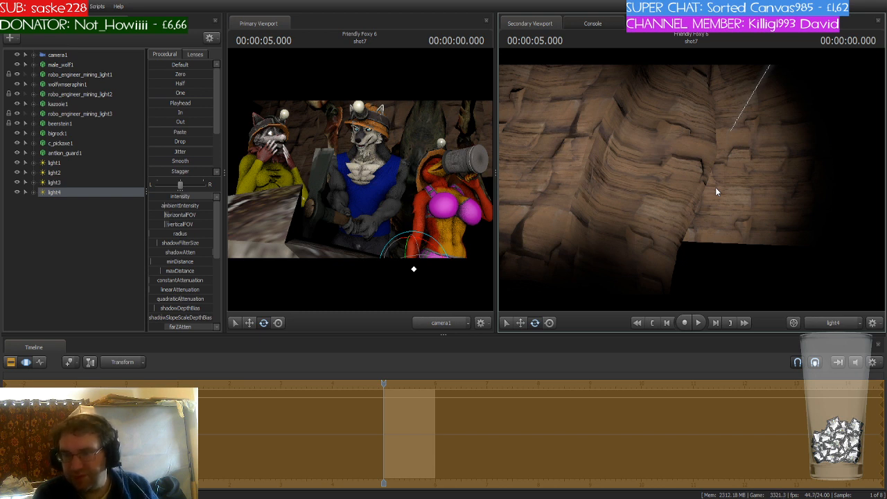
# - Add a fifth light and view the scene through it toward the ground near the miners
pyautogui.click(819, 322)
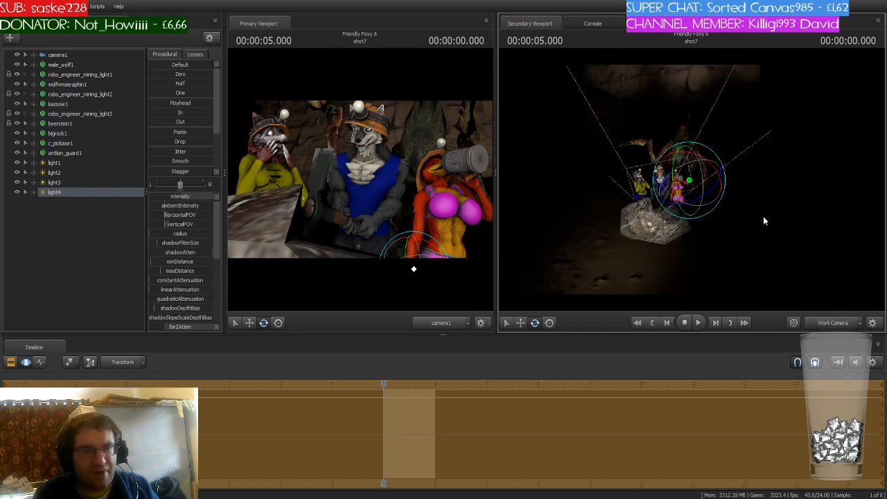
pyautogui.moveTo(763, 216)
pyautogui.mouseDown()
pyautogui.moveTo(808, 222)
pyautogui.moveTo(767, 220)
pyautogui.mouseUp()
pyautogui.press('w')
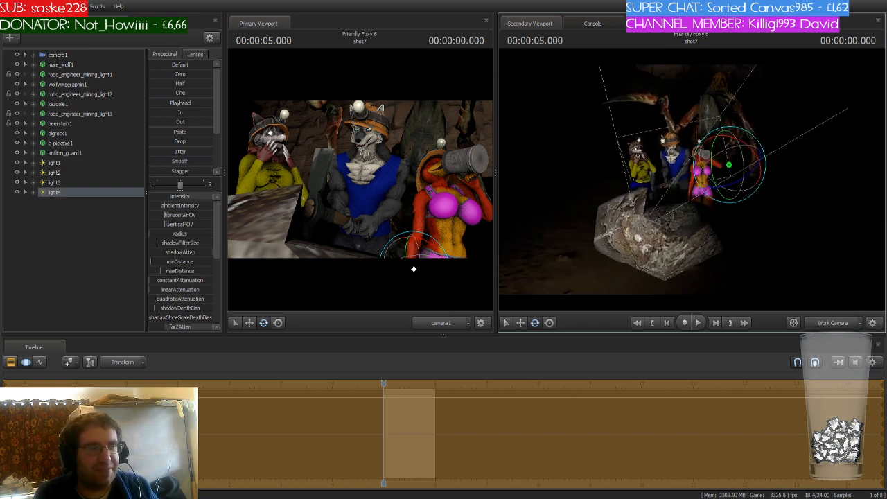
pyautogui.click(89, 211)
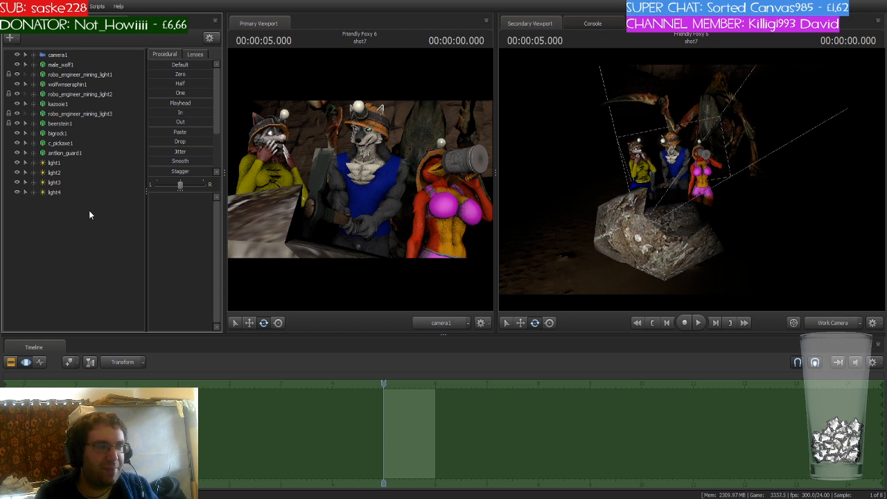
pyautogui.click(55, 192)
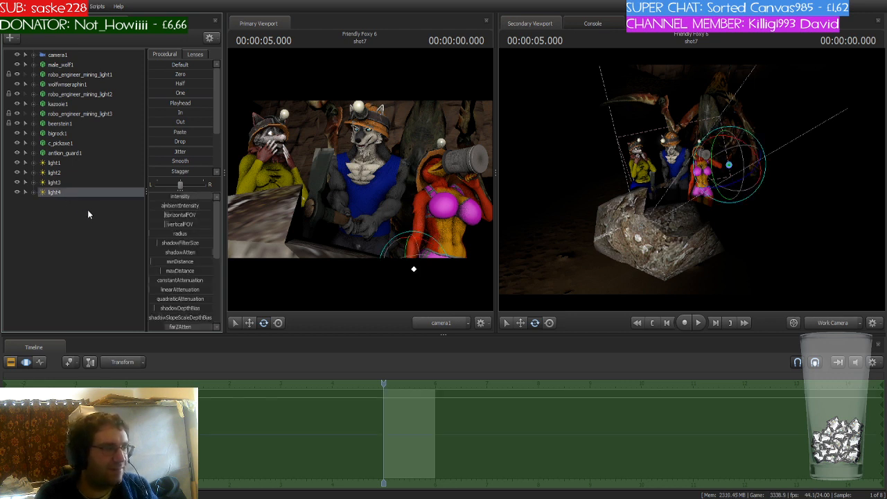
pyautogui.click(58, 216)
pyautogui.click(58, 202)
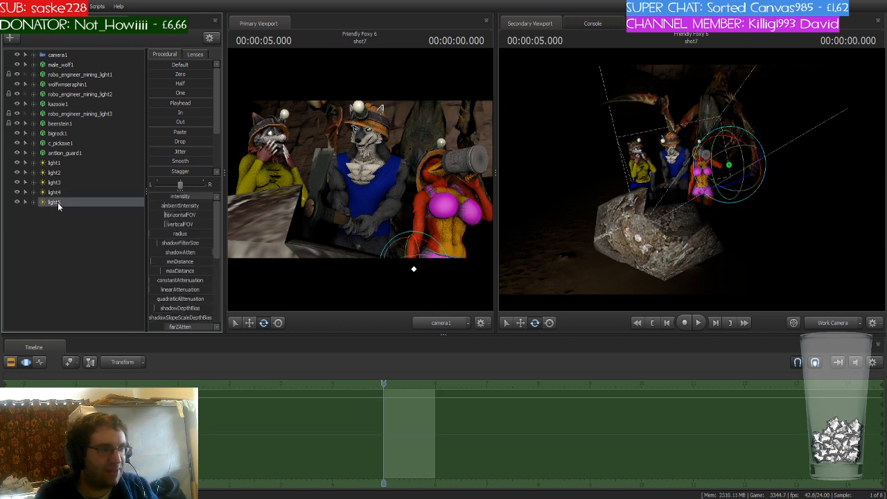
pyautogui.moveTo(57, 202); pyautogui.dragTo(711, 263)
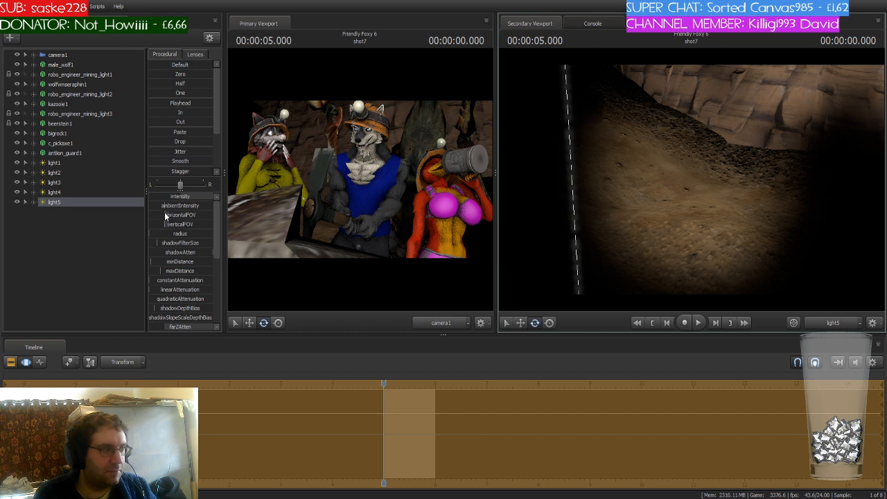
# - Add a Twitch logo model to the shot and move it in front of the miners
pyautogui.click(67, 222)
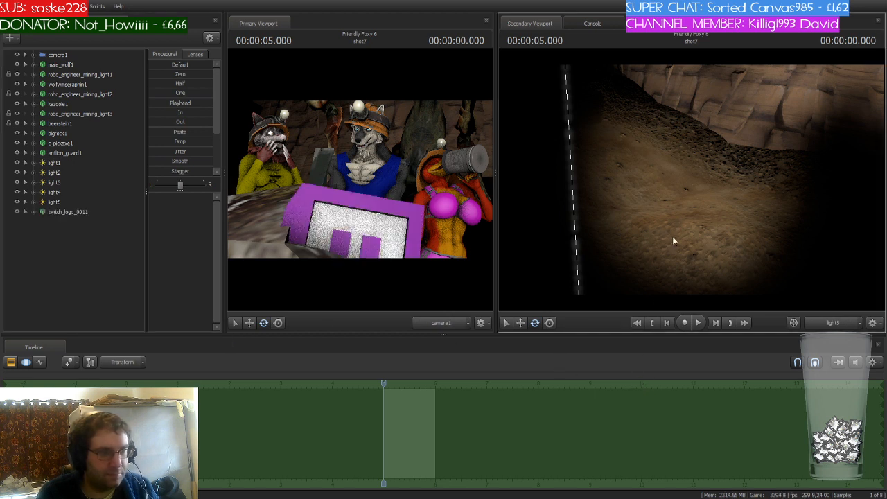
pyautogui.click(837, 325)
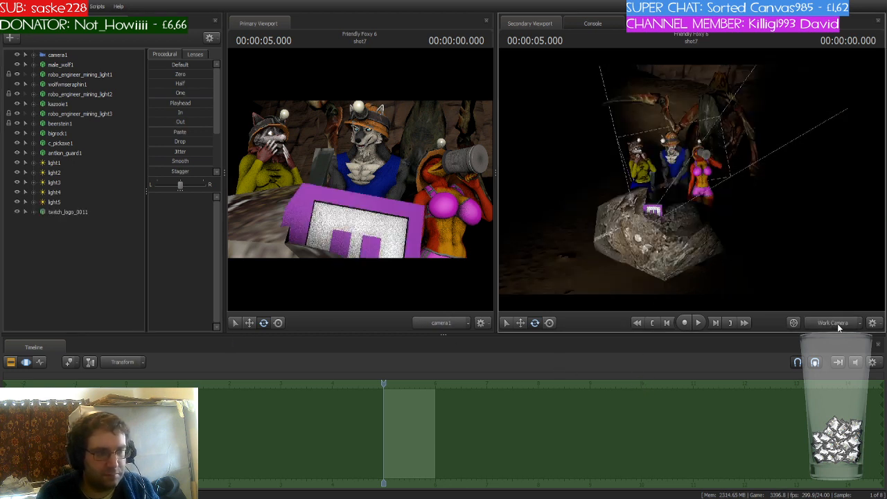
pyautogui.press('s')
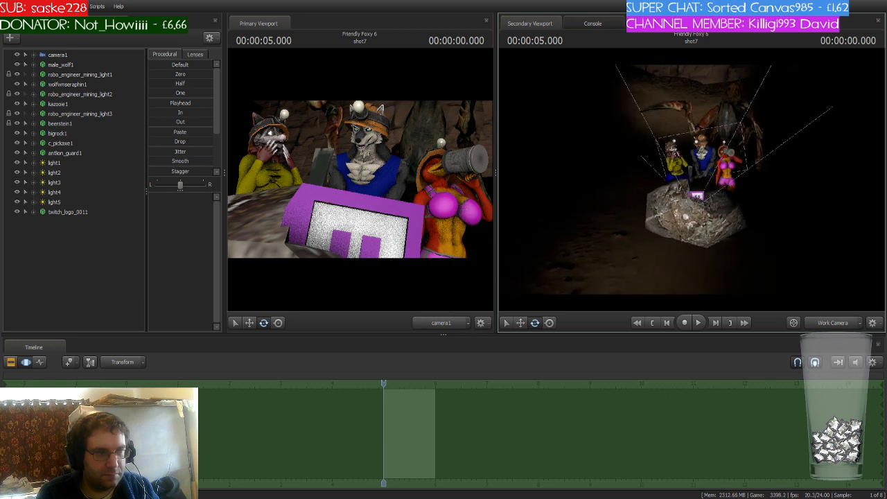
pyautogui.click(57, 215)
pyautogui.press('w')
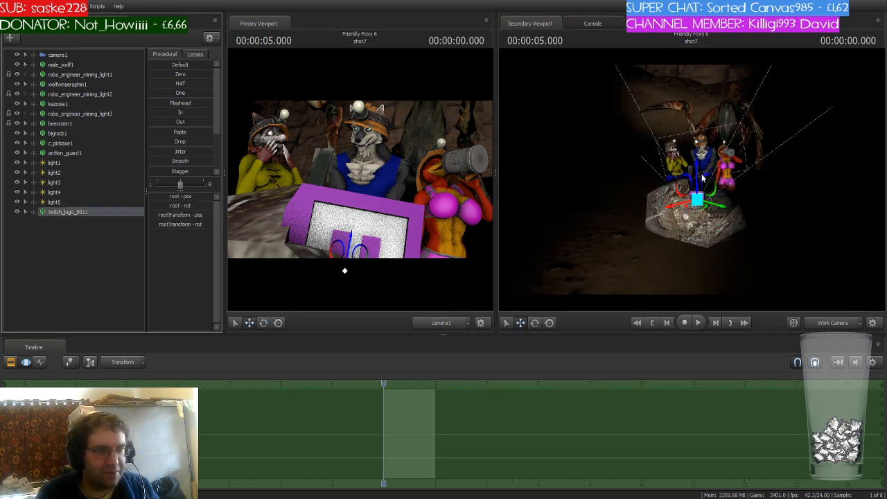
pyautogui.moveTo(697, 172); pyautogui.dragTo(700, 165)
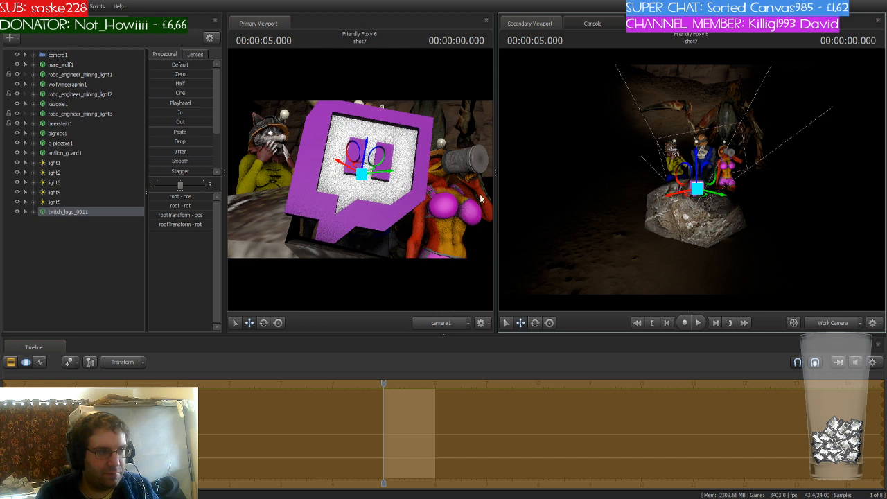
# - Rotate the Twitch logo's root so the logo faces the shot camera
pyautogui.click(34, 213)
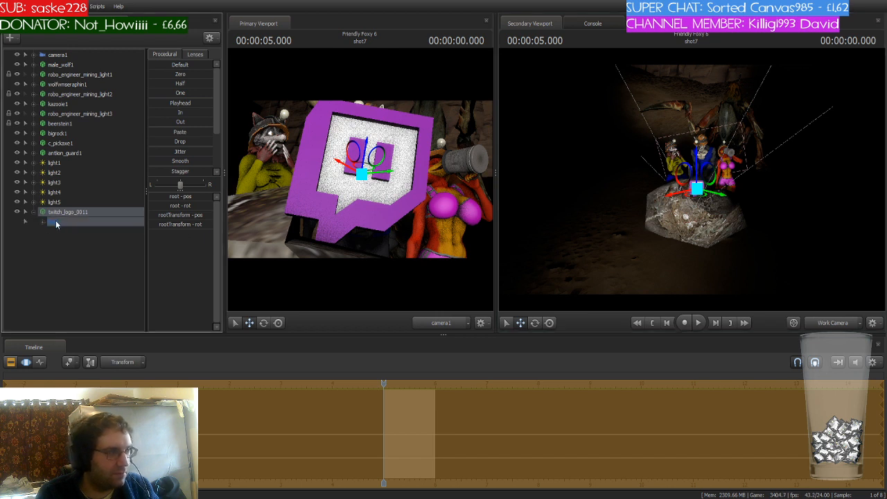
pyautogui.click(44, 222)
pyautogui.click(64, 243)
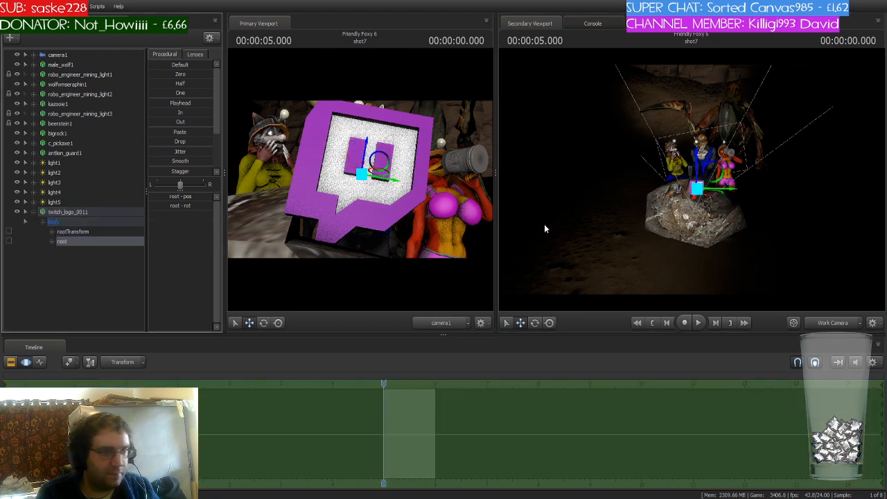
pyautogui.press('e')
pyautogui.moveTo(694, 188)
pyautogui.mouseDown()
pyautogui.moveTo(697, 177)
pyautogui.moveTo(720, 169)
pyautogui.moveTo(696, 174)
pyautogui.mouseUp()
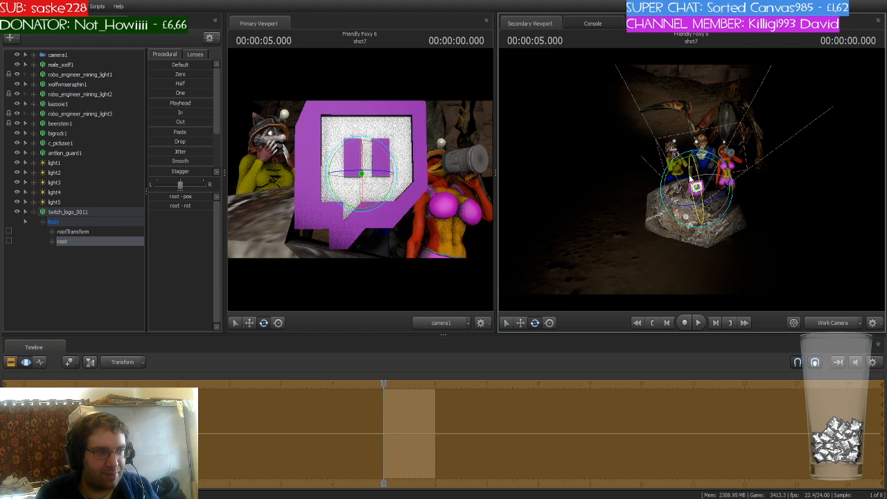
# - Reduce the Twitch logo's root_scale to make the logo much smaller
pyautogui.click(81, 241)
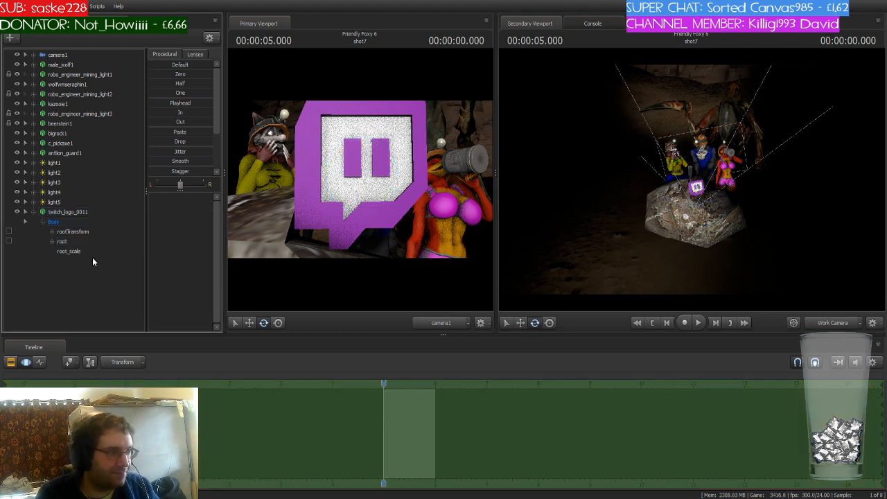
pyautogui.click(92, 254)
pyautogui.click(387, 420)
pyautogui.moveTo(175, 197); pyautogui.dragTo(152, 197)
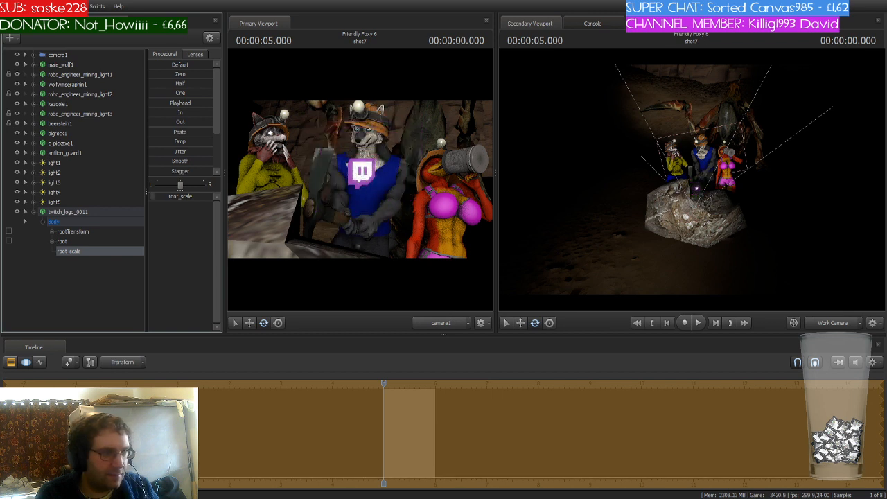
# - Move the Twitch logo down onto the rock beside the miner in yellow
pyautogui.click(88, 212)
pyautogui.moveTo(697, 173); pyautogui.dragTo(686, 199)
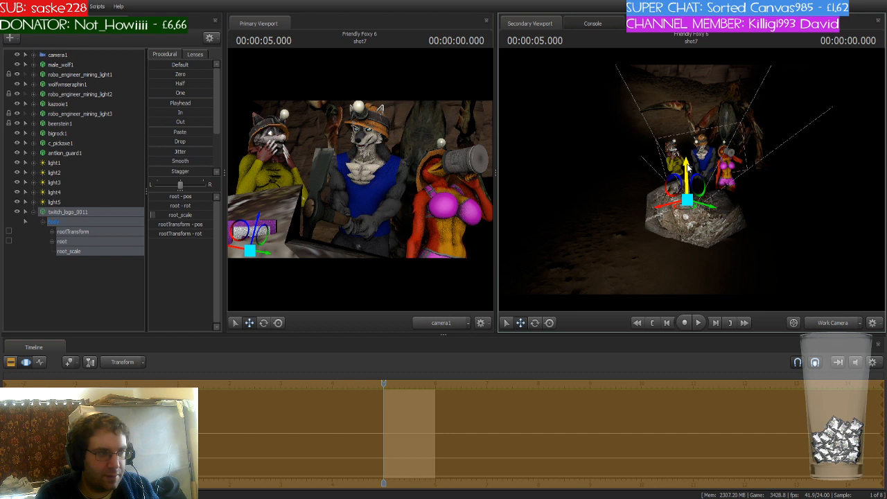
pyautogui.moveTo(688, 166)
pyautogui.mouseDown()
pyautogui.moveTo(680, 200)
pyautogui.moveTo(690, 205)
pyautogui.moveTo(683, 202)
pyautogui.moveTo(688, 173)
pyautogui.mouseUp()
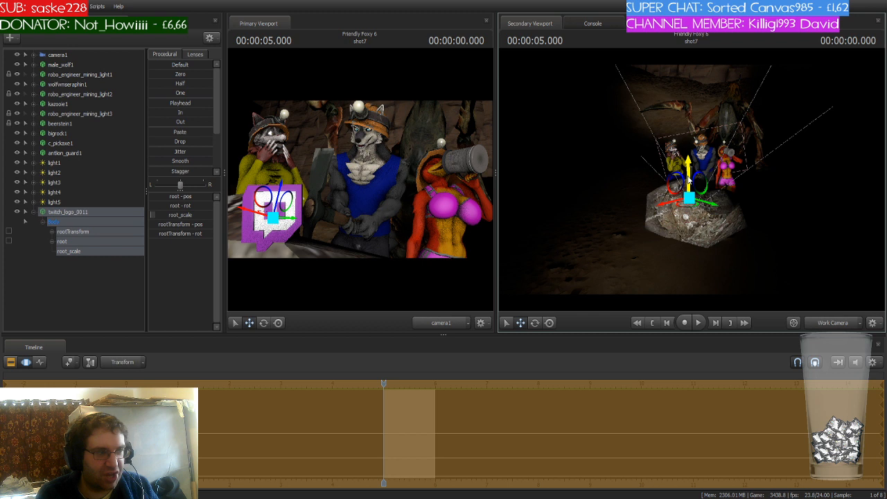
# - Shrink the Twitch logo a little further with its root_scale slider
pyautogui.click(77, 249)
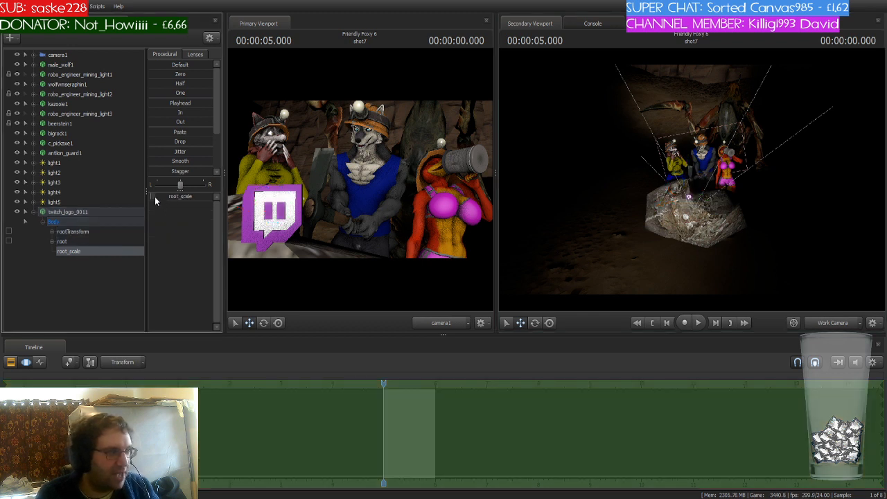
pyautogui.moveTo(154, 197); pyautogui.dragTo(150, 200)
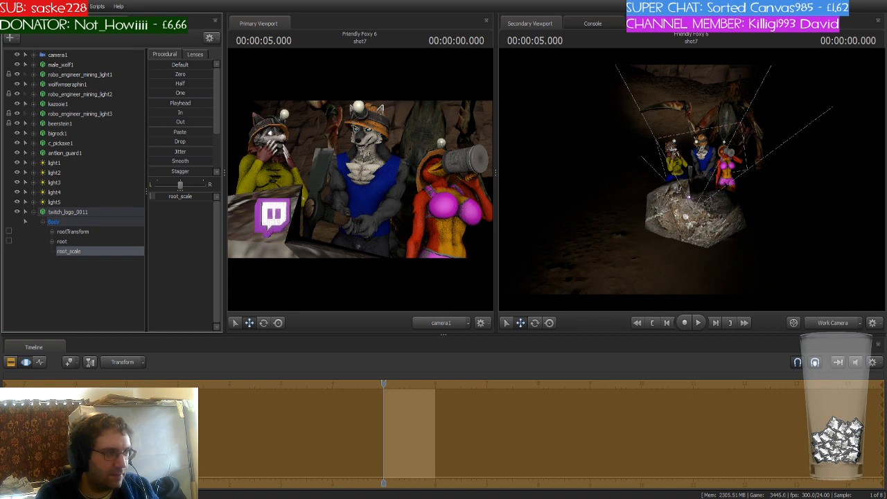
# - Nudge the Twitch logo's root slightly upward and adjust its placement on the rock
pyautogui.click(92, 220)
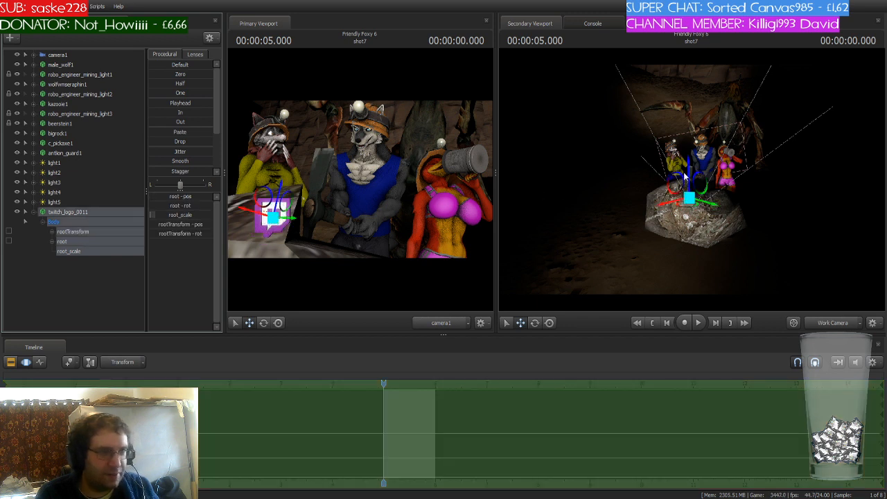
pyautogui.moveTo(688, 175); pyautogui.dragTo(687, 172)
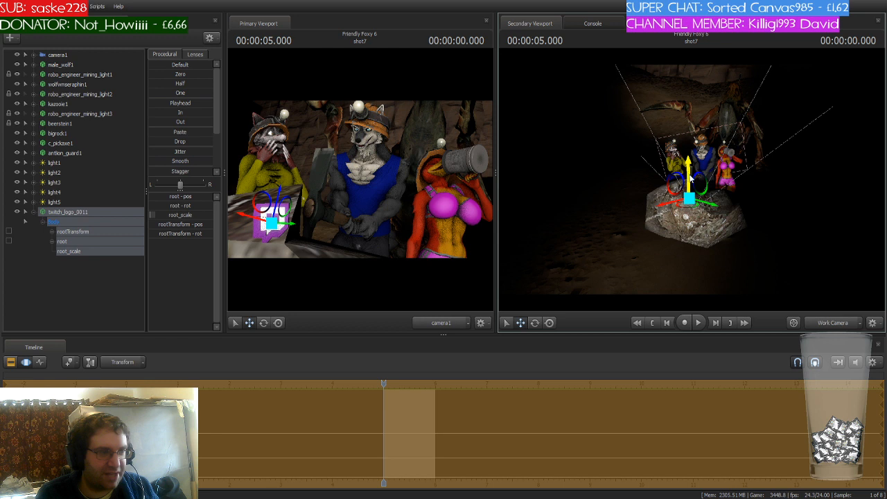
pyautogui.moveTo(689, 208); pyautogui.dragTo(689, 208)
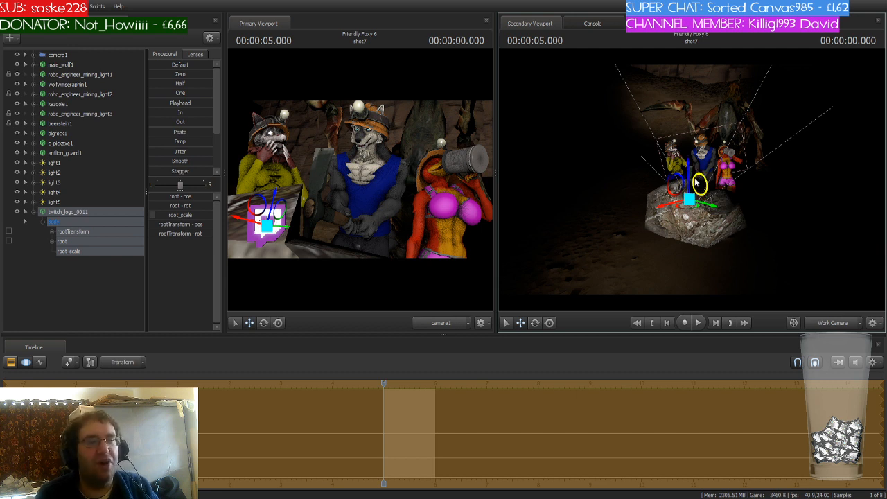
pyautogui.moveTo(752, 174); pyautogui.dragTo(760, 165)
pyautogui.press('w')
pyautogui.press('w')
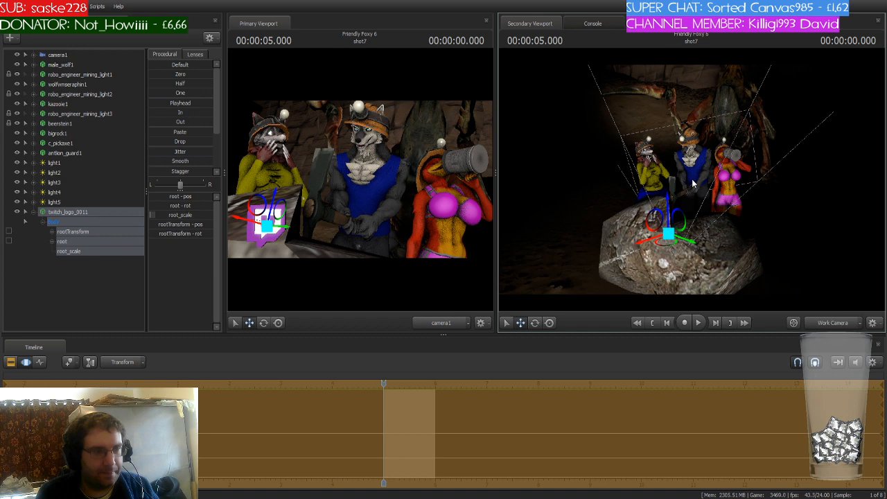
pyautogui.press('w')
pyautogui.moveTo(693, 183); pyautogui.dragTo(601, 190)
pyautogui.press('w')
pyautogui.press('s')
pyautogui.press('s')
pyautogui.press('w')
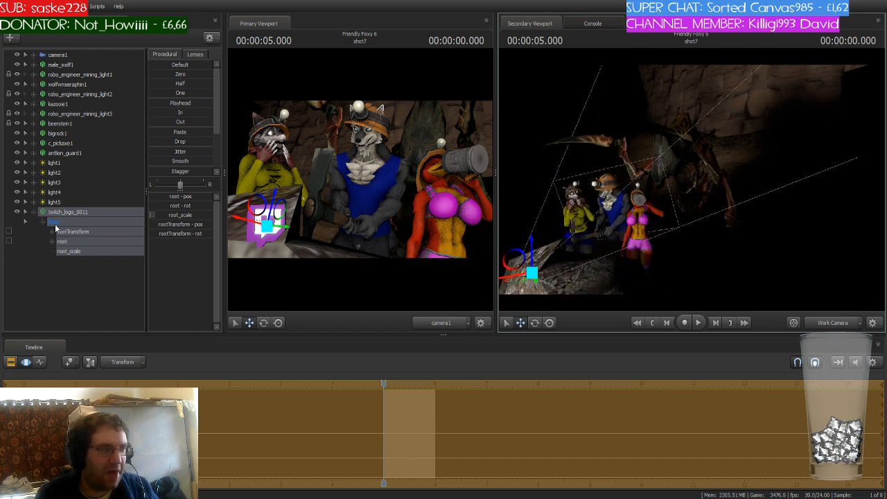
# - Collapse twitch_logo_0011 and move it up in the element list to sit above light1
pyautogui.click(32, 212)
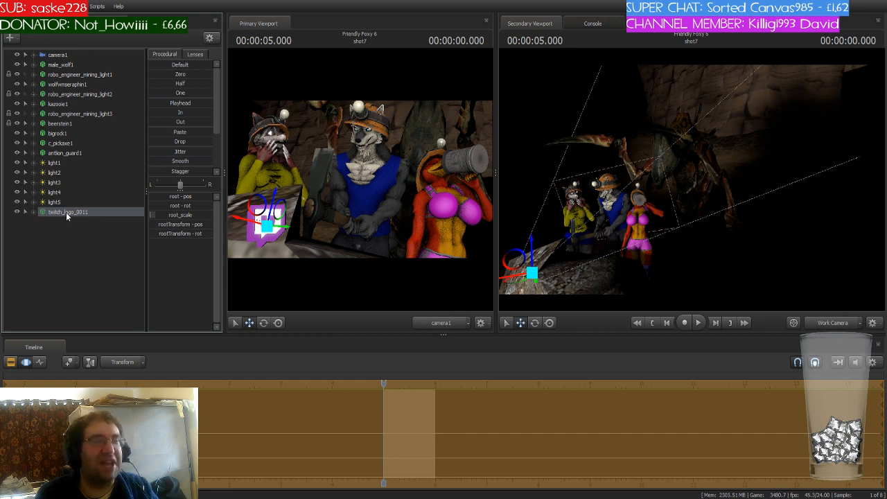
pyautogui.moveTo(68, 212); pyautogui.dragTo(84, 164)
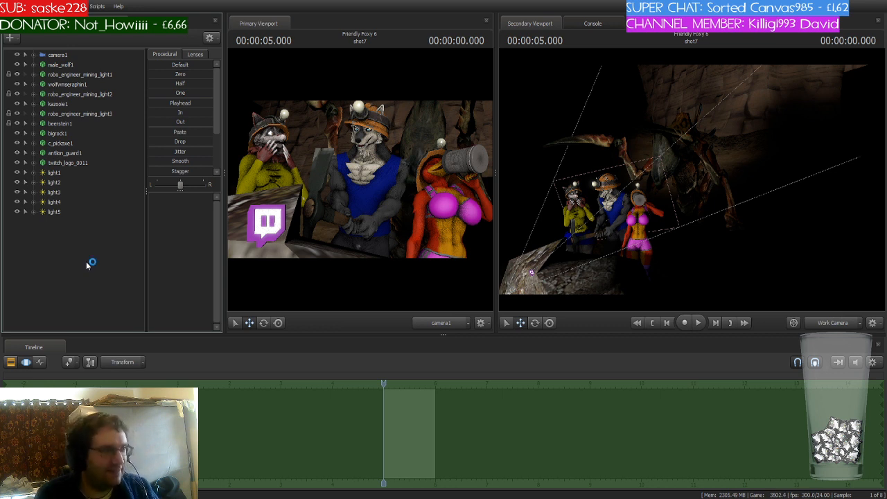
# - Copy light5 and paste it twice to add two more lights to the shot
pyautogui.click(67, 212)
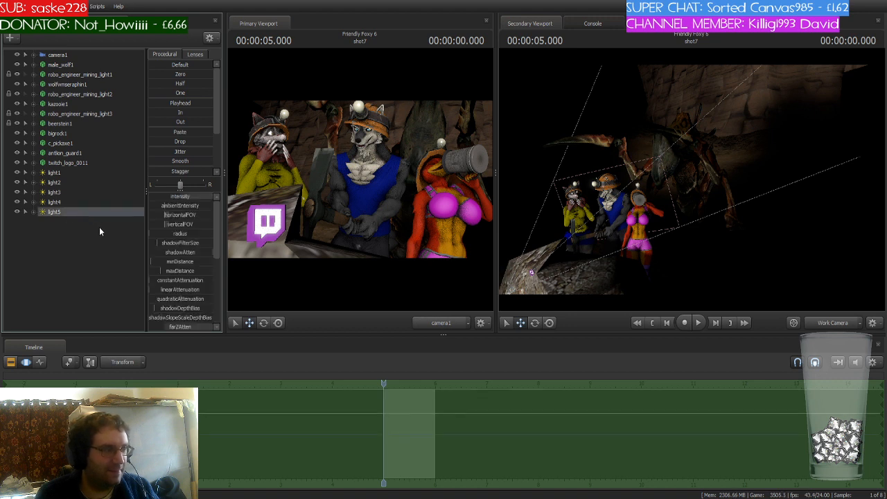
pyautogui.click(63, 229)
pyautogui.hotkey('ctrl', 'v')
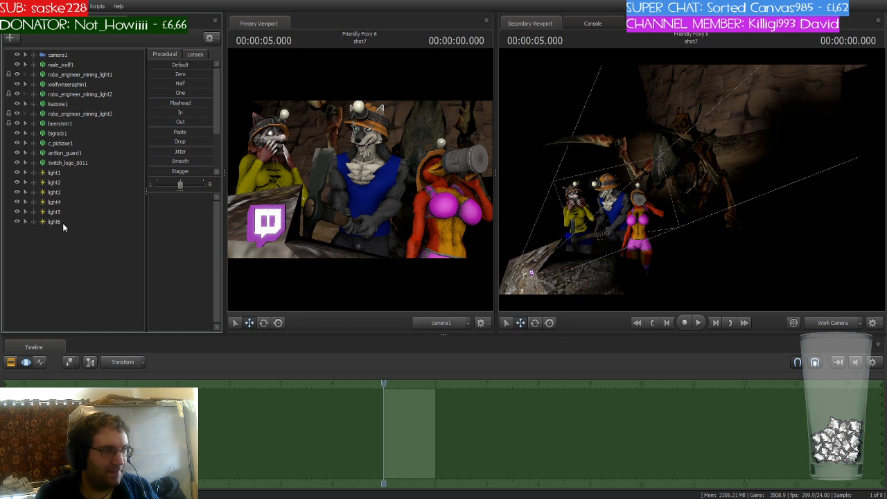
pyautogui.click(61, 221)
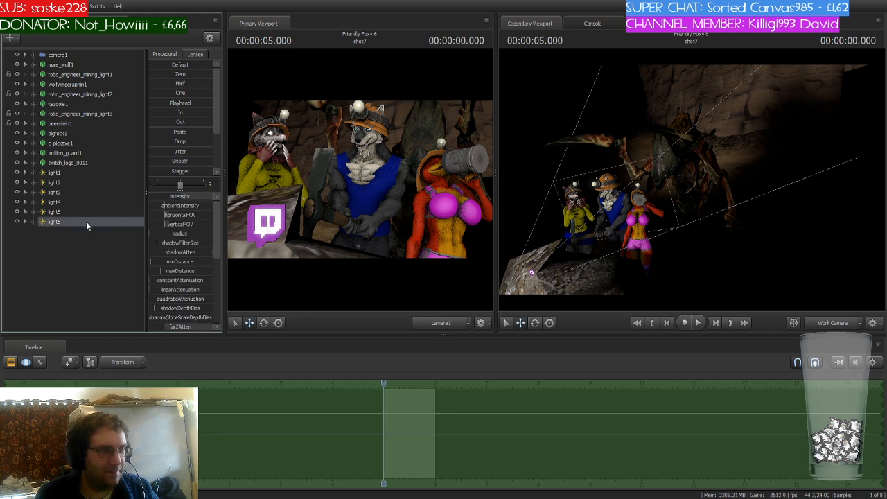
pyautogui.click(81, 255)
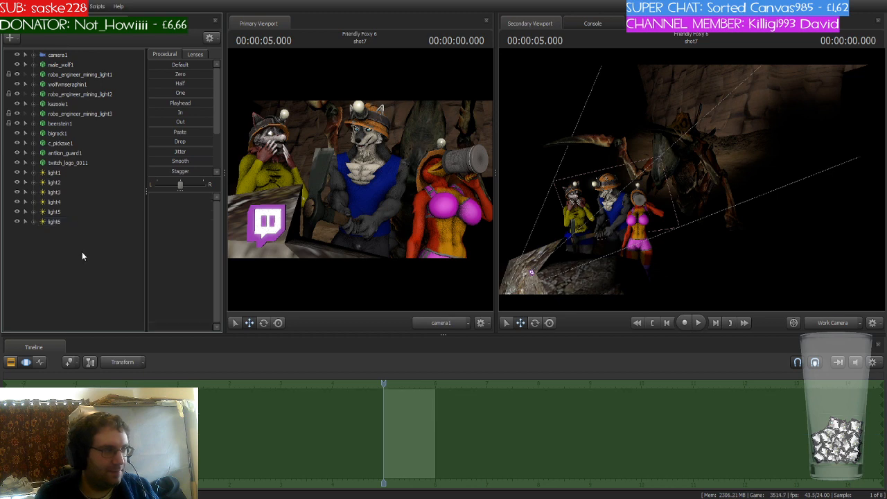
pyautogui.hotkey('ctrl', 'v')
# - Paste one more light copy and fly it through the cave while viewing through the new light
pyautogui.moveTo(56, 232); pyautogui.dragTo(695, 198)
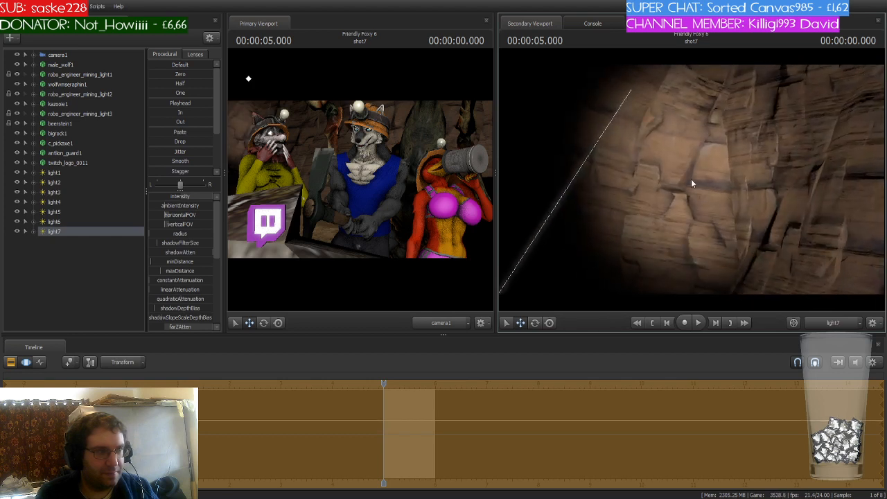
pyautogui.click(58, 232)
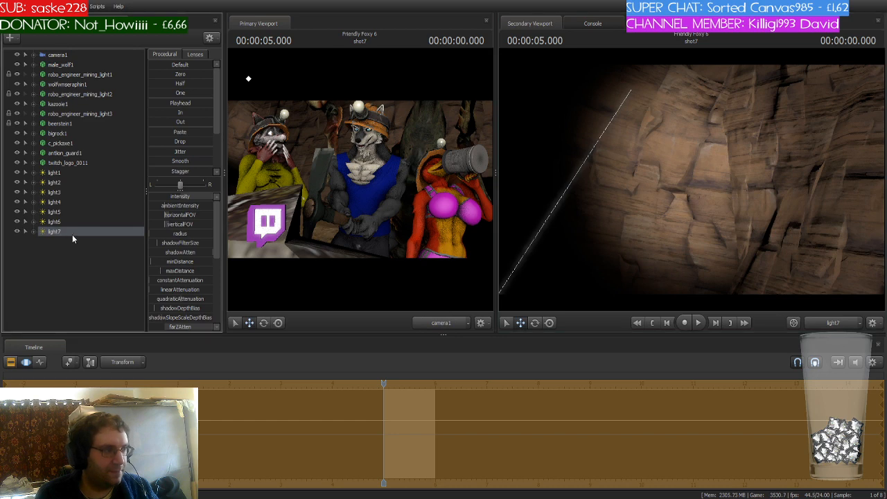
pyautogui.click(59, 255)
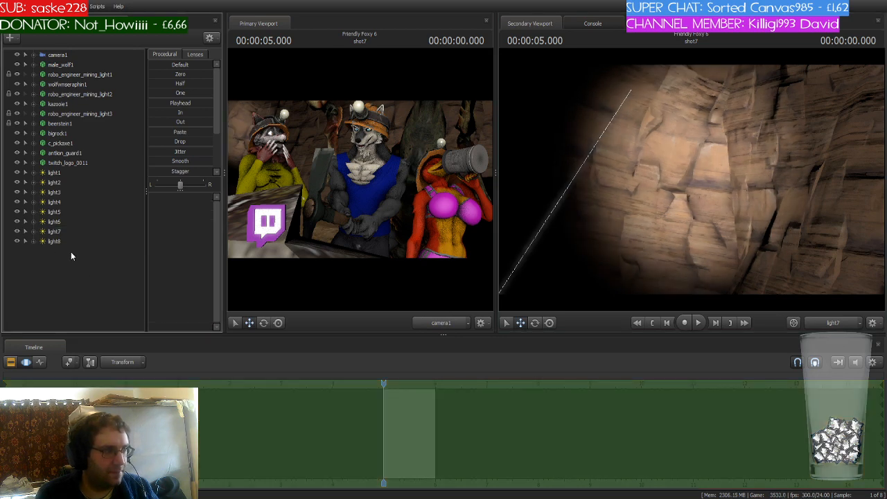
pyautogui.click(63, 243)
pyautogui.moveTo(55, 242)
pyautogui.mouseDown()
pyautogui.moveTo(397, 244)
pyautogui.moveTo(706, 227)
pyautogui.moveTo(686, 250)
pyautogui.moveTo(697, 250)
pyautogui.moveTo(699, 209)
pyautogui.moveTo(693, 241)
pyautogui.moveTo(699, 223)
pyautogui.mouseUp()
pyautogui.press('s')
pyautogui.press('s')
pyautogui.press('w')
pyautogui.press('s')
pyautogui.press('w')
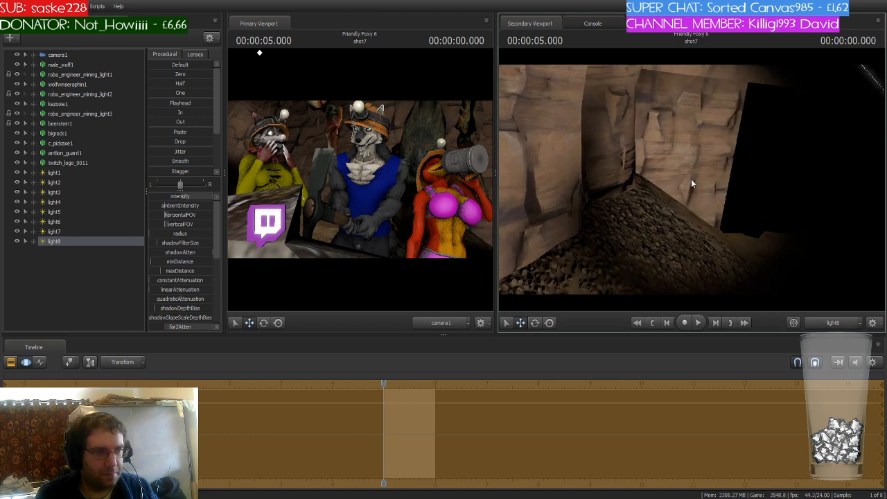
# - Switch the secondary viewport back to the work camera, locate the new light, and save the session
pyautogui.click(828, 322)
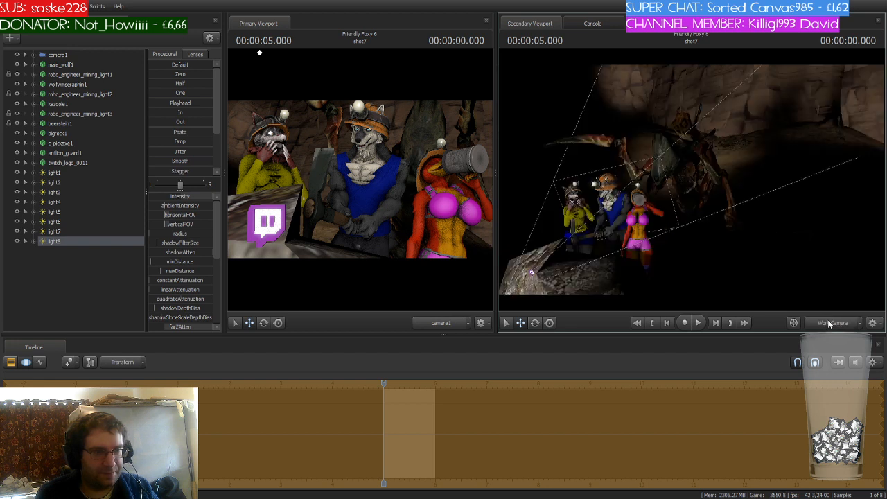
pyautogui.moveTo(783, 270); pyautogui.dragTo(800, 260)
pyautogui.press('w')
pyautogui.moveTo(693, 208); pyautogui.dragTo(665, 224)
pyautogui.press('w')
pyautogui.press('w')
pyautogui.press('s')
pyautogui.press('s')
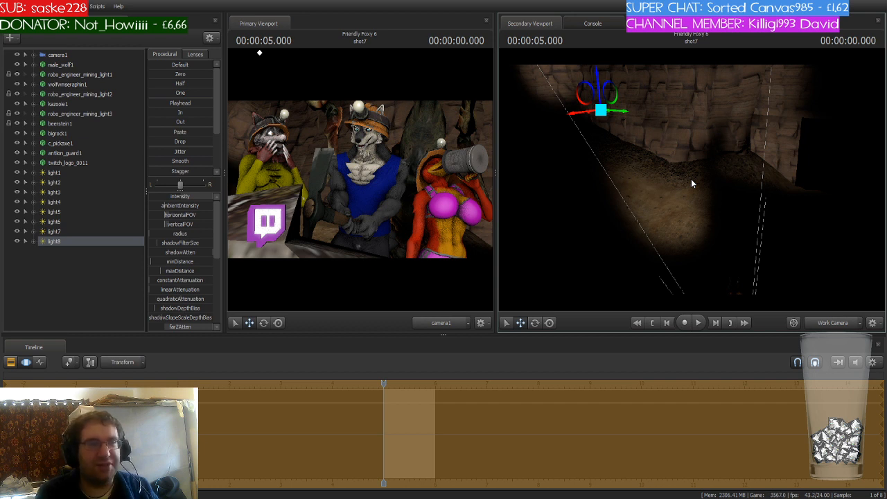
pyautogui.hotkey('ctrl', 's')
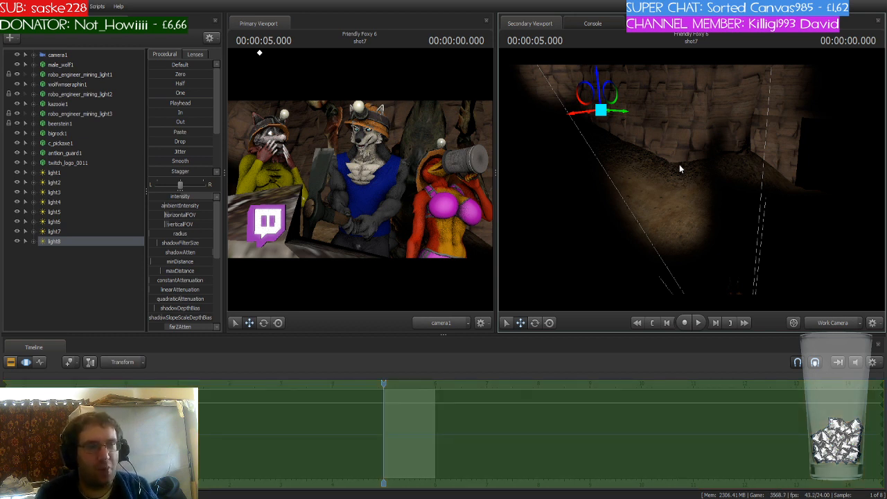
# - Navigate the work camera around the cave to examine the new light's position relative to the miners
pyautogui.moveTo(679, 164); pyautogui.dragTo(769, 211)
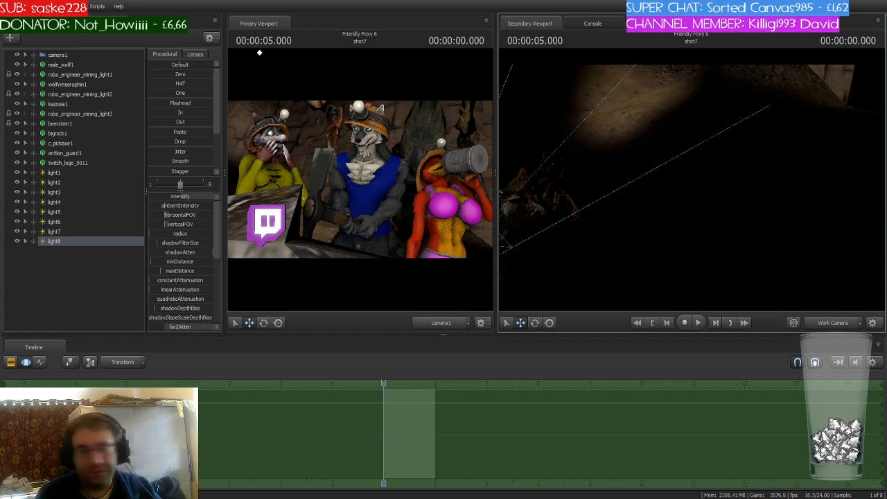
pyautogui.moveTo(691, 187)
pyautogui.mouseDown()
pyautogui.moveTo(696, 147)
pyautogui.moveTo(738, 151)
pyautogui.moveTo(664, 163)
pyautogui.moveTo(640, 156)
pyautogui.moveTo(686, 166)
pyautogui.moveTo(691, 181)
pyautogui.mouseUp()
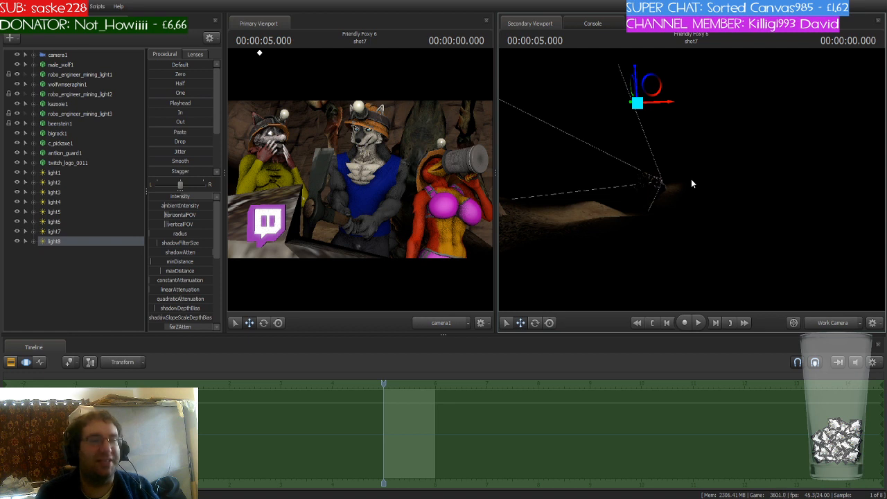
pyautogui.moveTo(691, 179); pyautogui.dragTo(645, 159)
pyautogui.press('w')
pyautogui.press('w')
pyautogui.press('w')
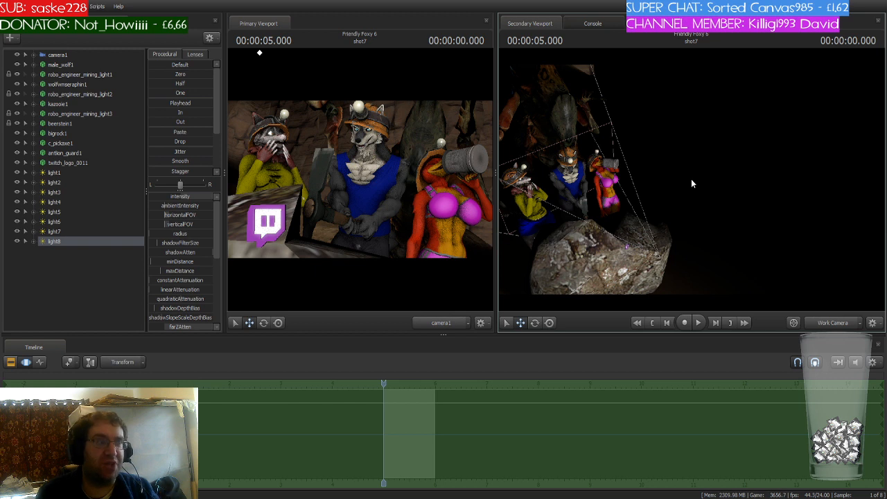
pyautogui.press('w')
pyautogui.moveTo(697, 152); pyautogui.dragTo(680, 154)
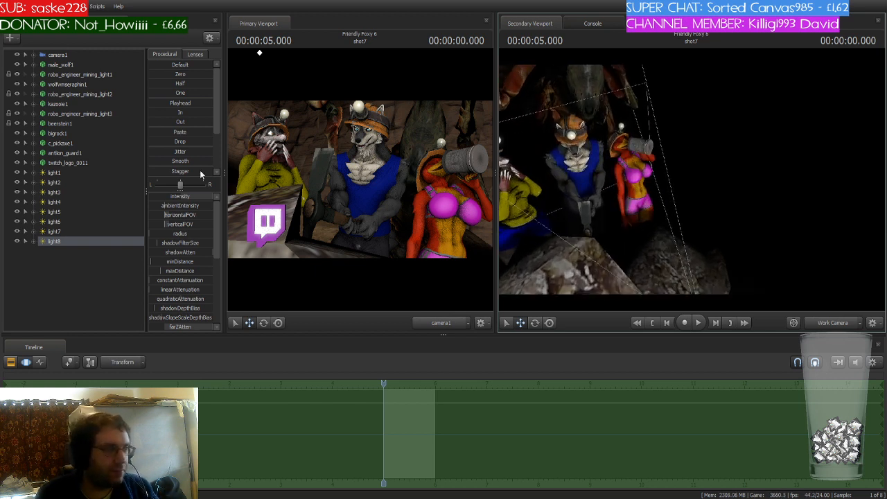
pyautogui.click(63, 175)
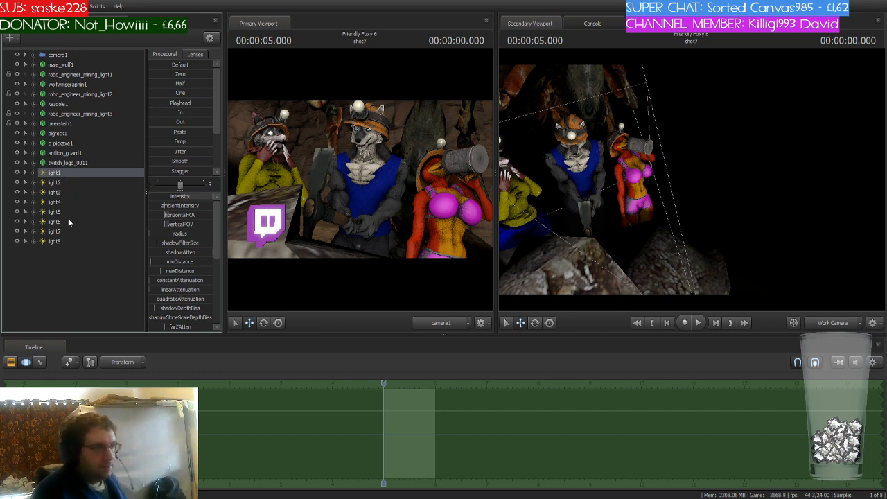
pyautogui.click(64, 240)
pyautogui.press('f')
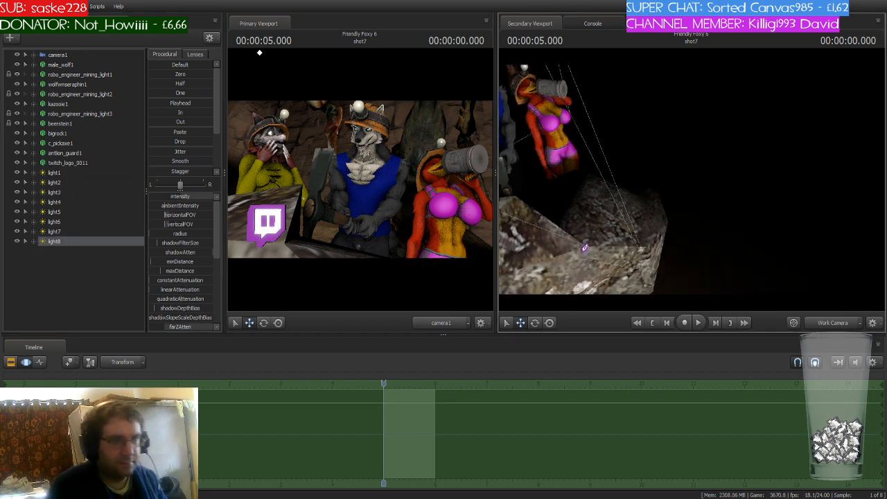
pyautogui.press('s')
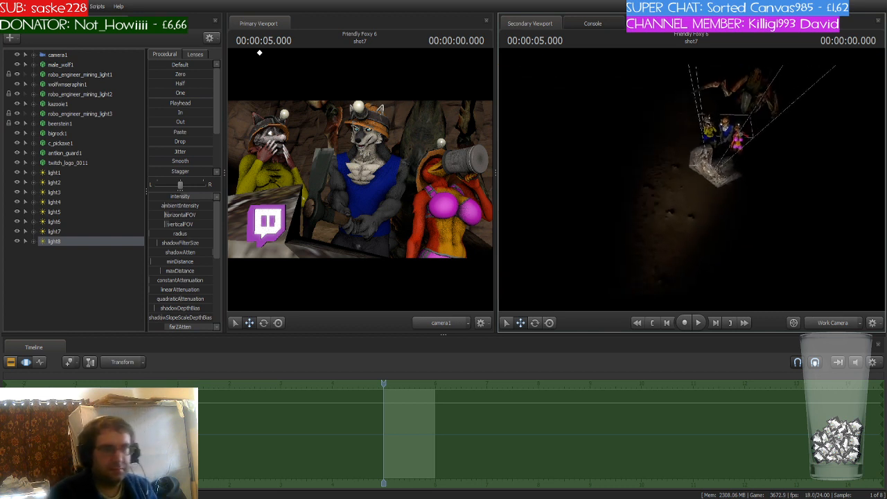
pyautogui.press('d')
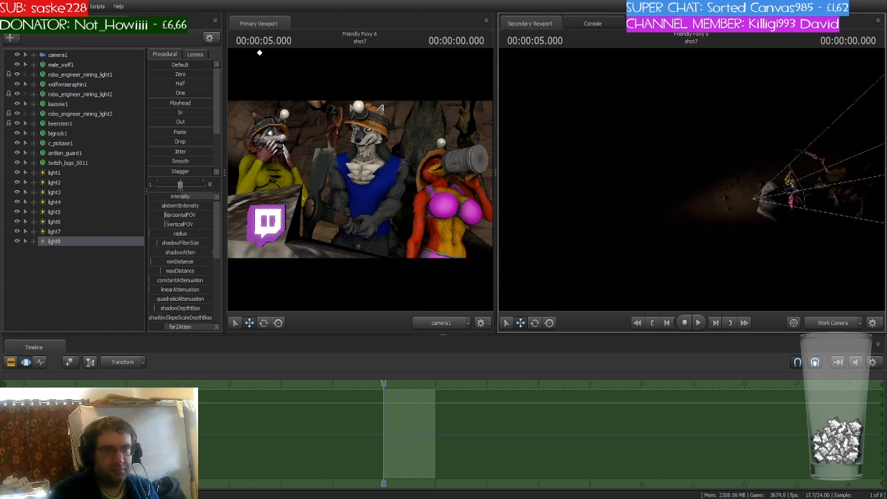
pyautogui.press('s')
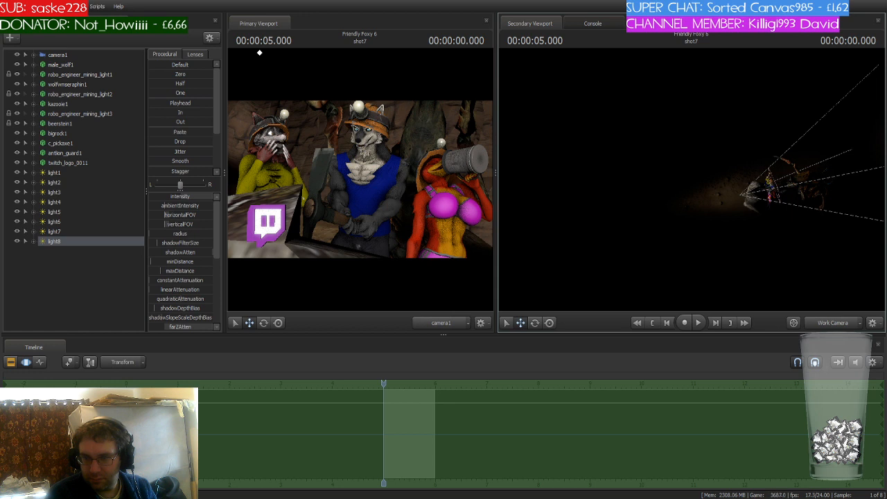
pyautogui.moveTo(692, 179); pyautogui.dragTo(735, 142)
pyautogui.press('w')
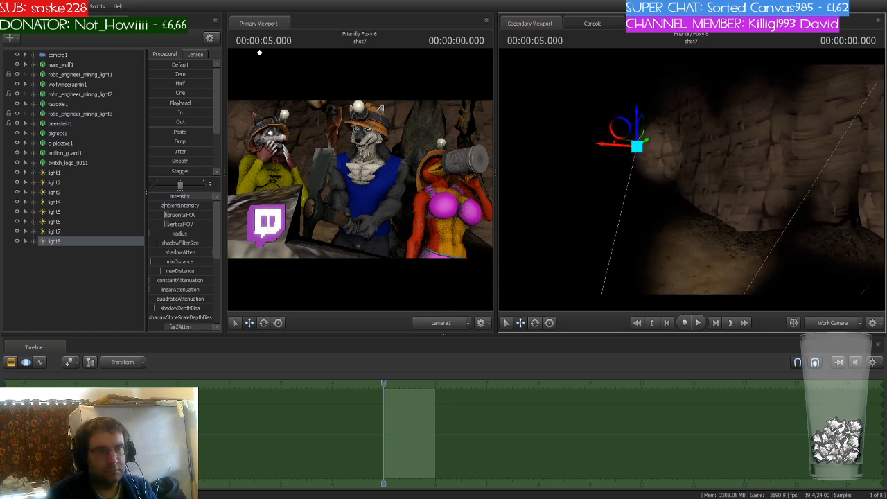
pyautogui.moveTo(693, 181); pyautogui.dragTo(692, 205)
# - Lower the intensity of light8 and light6
pyautogui.moveTo(208, 196); pyautogui.dragTo(179, 197)
pyautogui.click(96, 230)
pyautogui.click(80, 240)
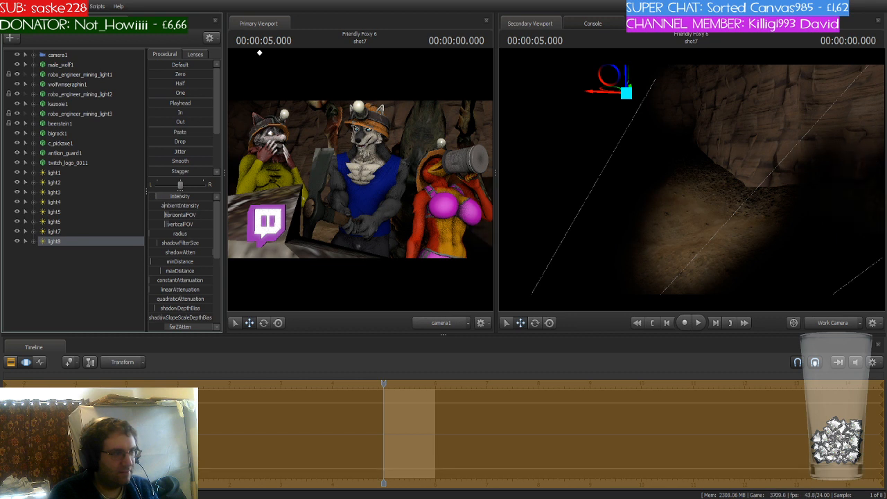
pyautogui.click(66, 222)
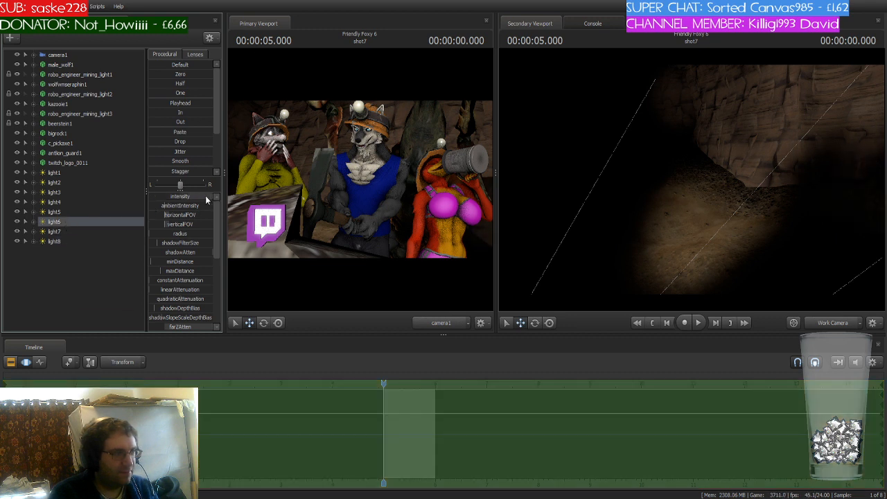
pyautogui.moveTo(205, 195); pyautogui.dragTo(191, 196)
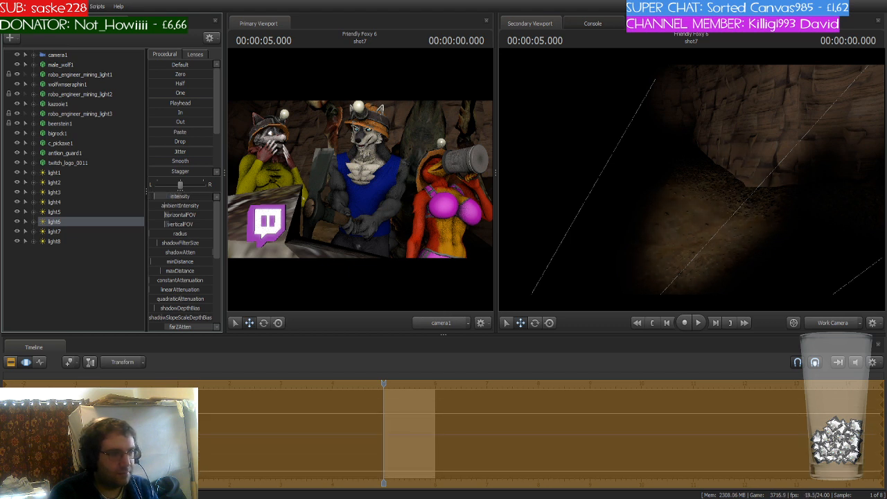
# - Lower the intensity of light5 and light1 with the intensity slider
pyautogui.click(76, 213)
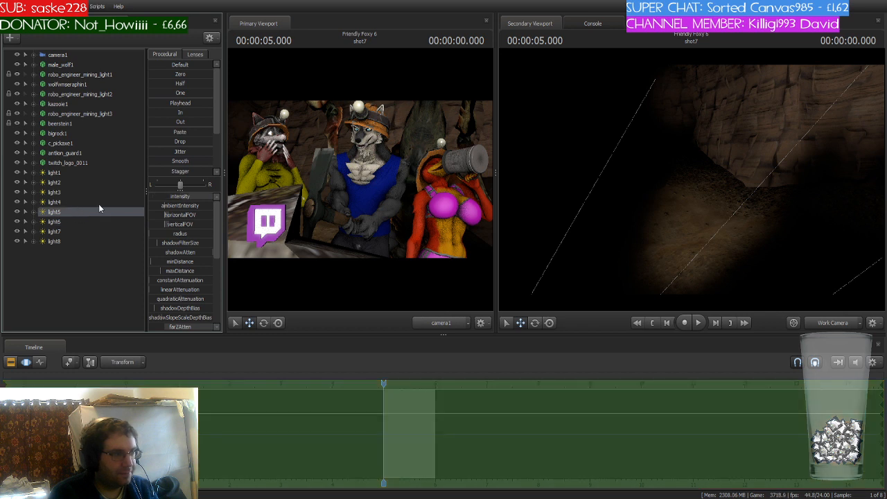
pyautogui.moveTo(207, 196)
pyautogui.mouseDown()
pyautogui.moveTo(191, 196)
pyautogui.moveTo(199, 194)
pyautogui.mouseUp()
pyautogui.click(99, 202)
pyautogui.click(64, 192)
pyautogui.click(62, 181)
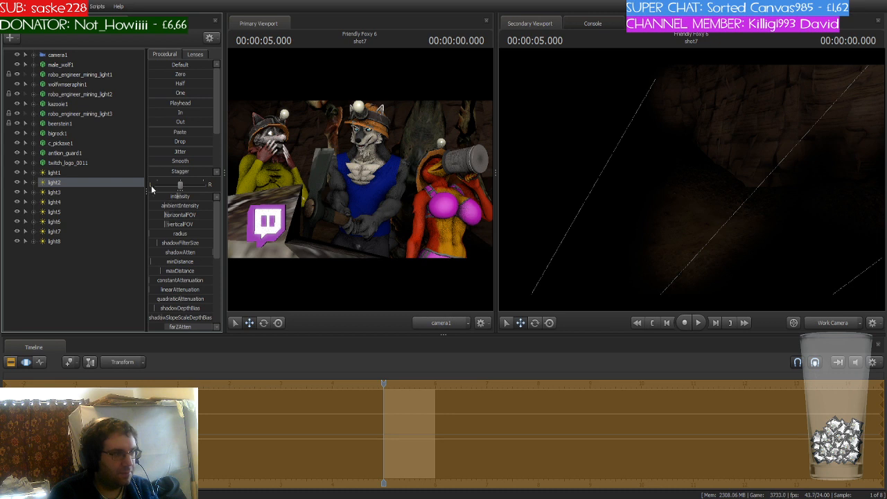
pyautogui.click(87, 171)
pyautogui.moveTo(205, 197); pyautogui.dragTo(183, 199)
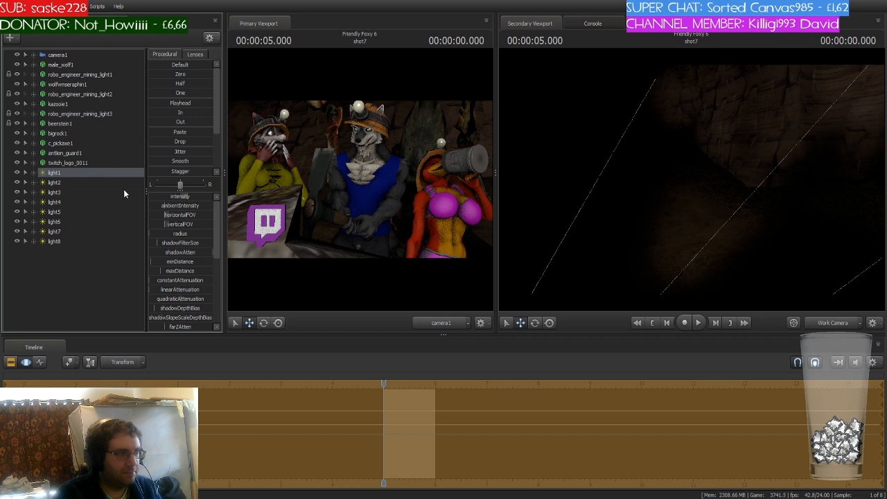
# - Paste another light copy as light9 and switch between light8 and light9
pyautogui.click(55, 253)
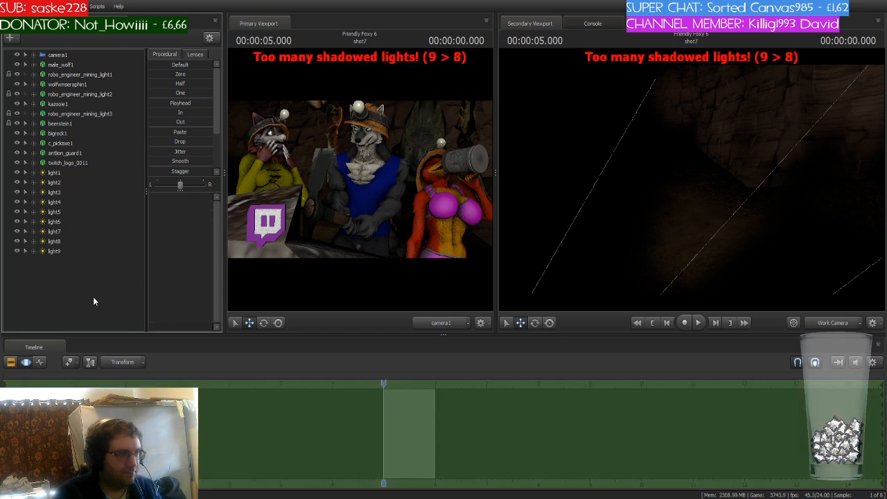
pyautogui.click(62, 251)
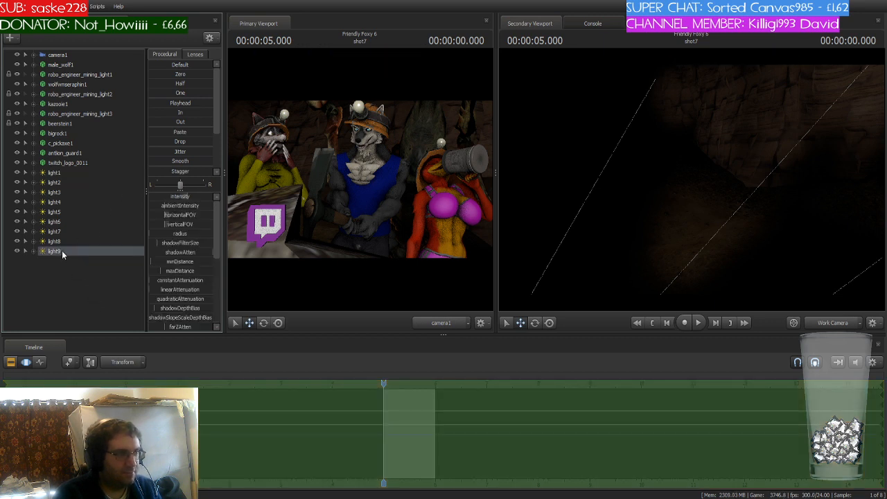
pyautogui.click(67, 241)
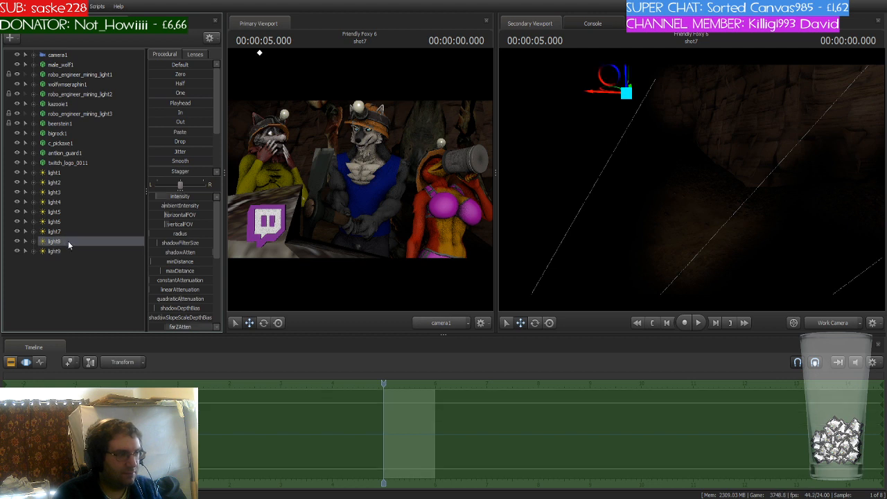
pyautogui.click(70, 250)
pyautogui.click(93, 282)
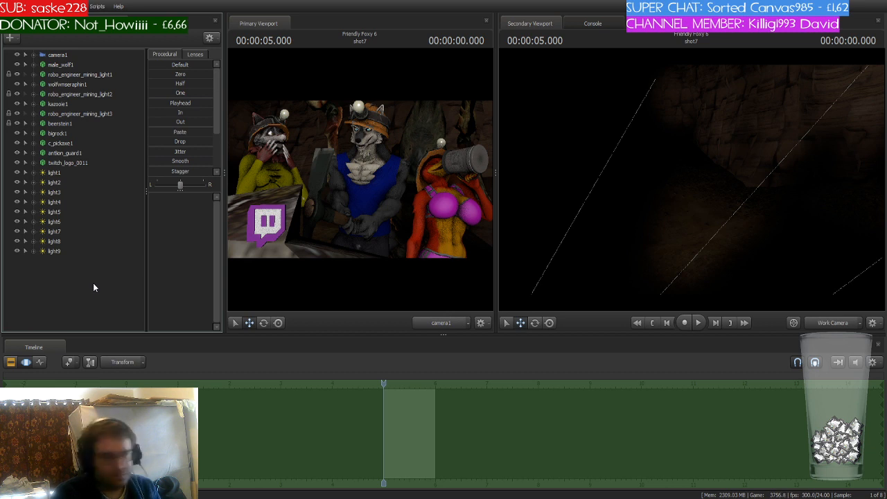
# - Step through light1 to light9 to check where each light sits in the scene
pyautogui.click(63, 172)
pyautogui.click(63, 181)
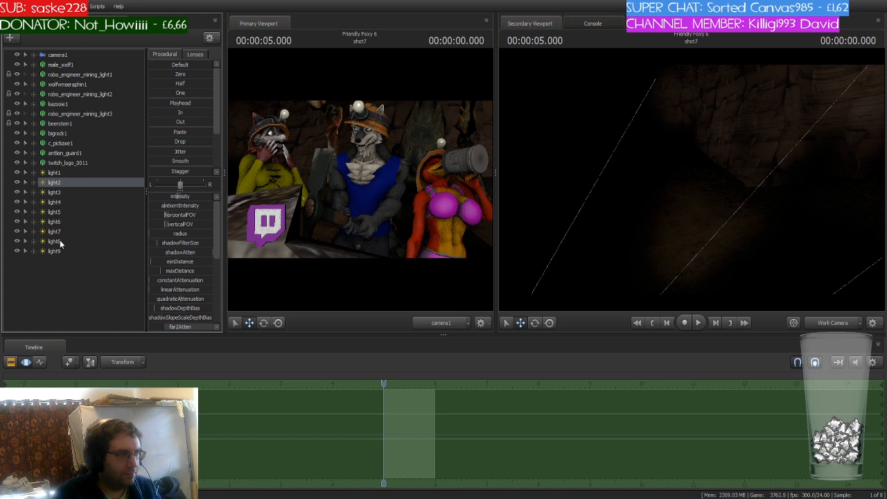
pyautogui.keyDown('shift'); pyautogui.click(60, 241); pyautogui.keyUp('shift')
pyautogui.click(66, 184)
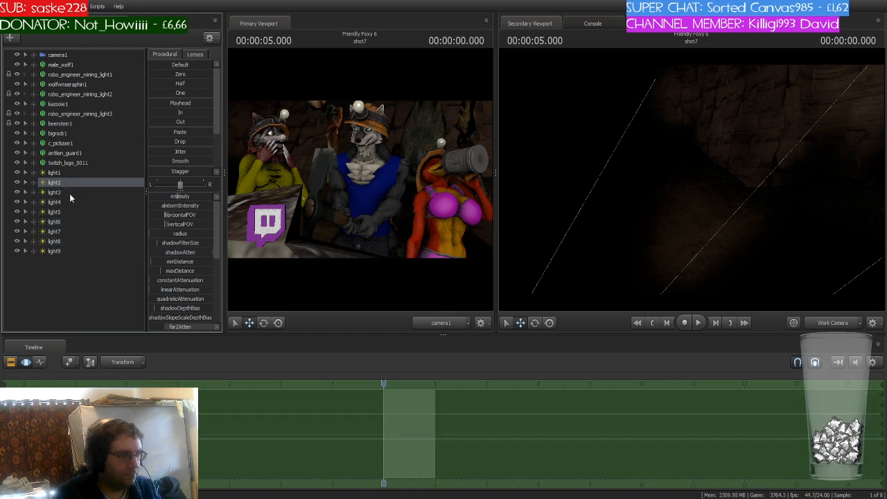
pyautogui.click(75, 192)
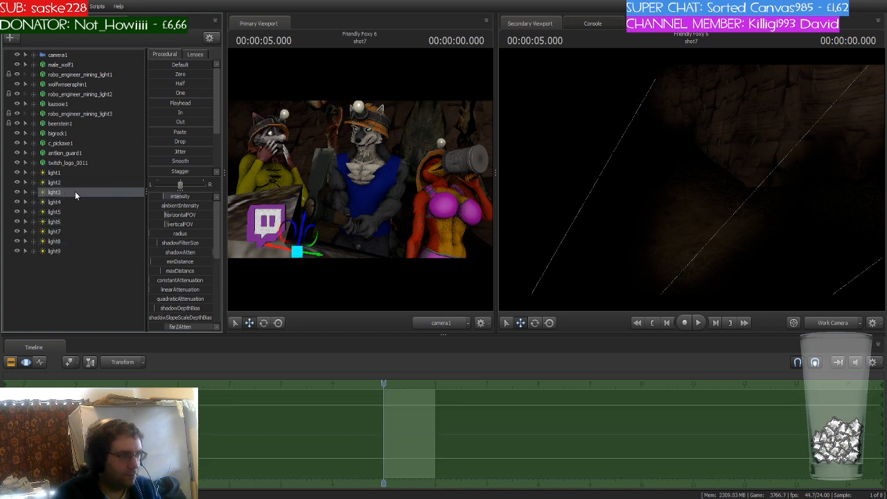
pyautogui.click(71, 202)
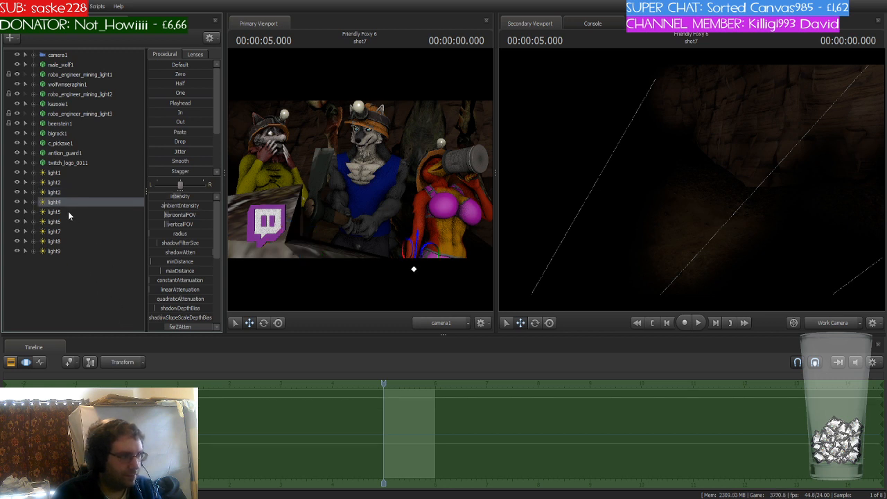
pyautogui.click(69, 212)
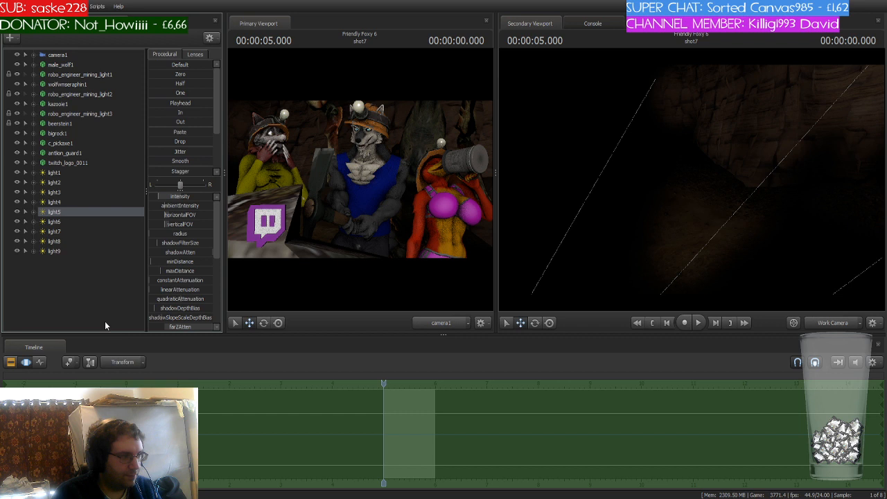
pyautogui.click(59, 222)
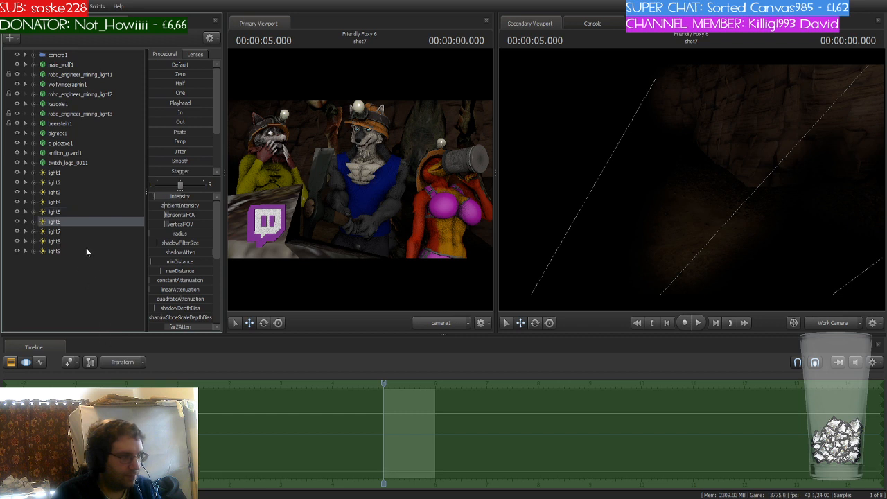
pyautogui.click(66, 233)
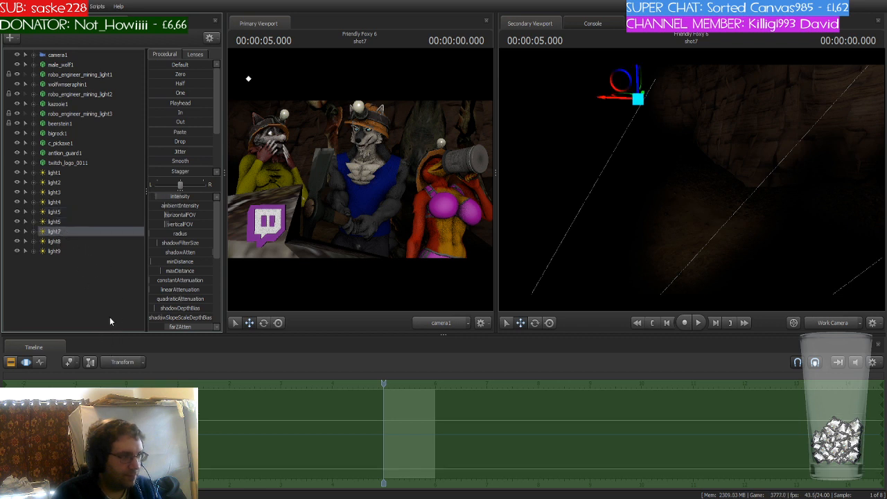
pyautogui.click(61, 242)
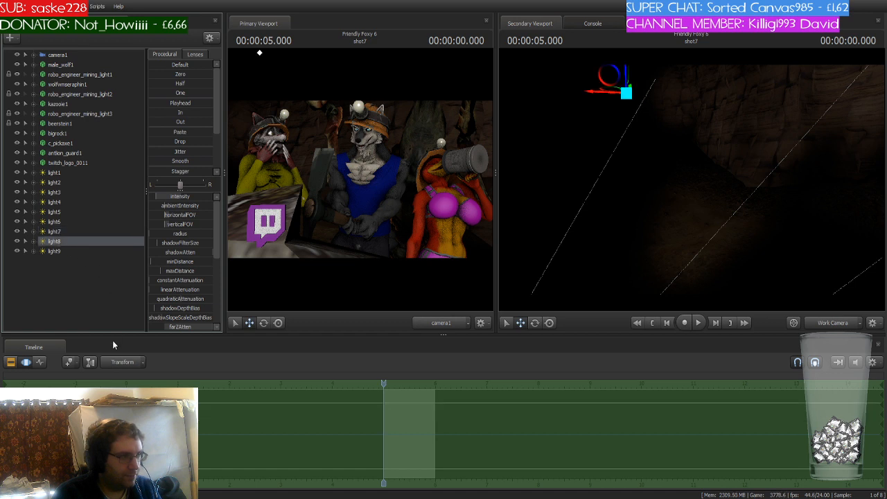
pyautogui.click(59, 250)
# - Find light9 with the work camera and move it down to the miners' heads
pyautogui.moveTo(577, 231); pyautogui.dragTo(547, 228)
pyautogui.press('w')
pyautogui.moveTo(686, 183); pyautogui.dragTo(779, 269)
pyautogui.click(831, 322)
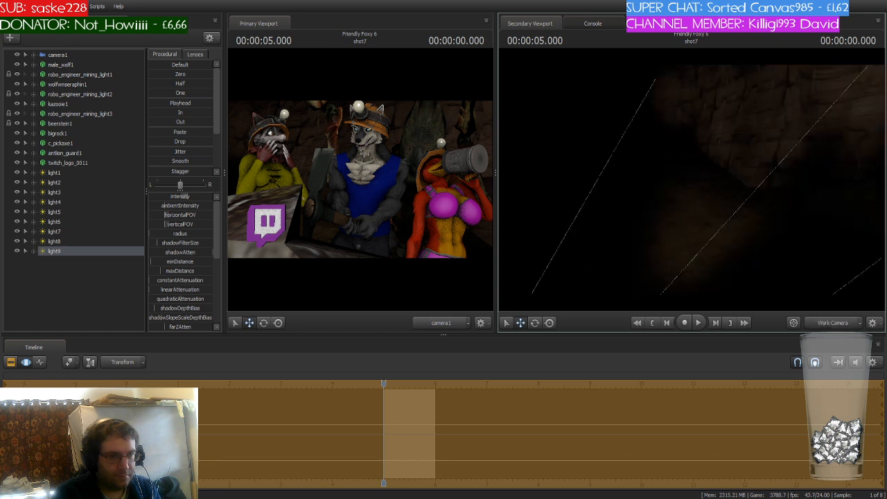
pyautogui.moveTo(691, 182)
pyautogui.mouseDown()
pyautogui.moveTo(637, 186)
pyautogui.moveTo(629, 197)
pyautogui.moveTo(657, 196)
pyautogui.moveTo(644, 229)
pyautogui.moveTo(580, 211)
pyautogui.moveTo(691, 183)
pyautogui.mouseUp()
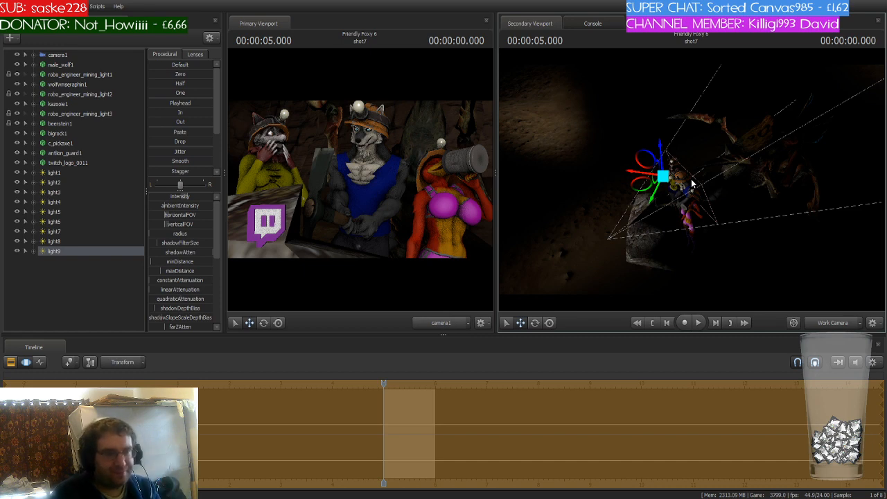
pyautogui.moveTo(692, 184); pyautogui.dragTo(679, 173)
pyautogui.press('w')
pyautogui.moveTo(701, 126)
pyautogui.mouseDown()
pyautogui.moveTo(686, 136)
pyautogui.moveTo(702, 126)
pyautogui.moveTo(706, 138)
pyautogui.moveTo(701, 126)
pyautogui.mouseUp()
pyautogui.press('s')
pyautogui.press('e')
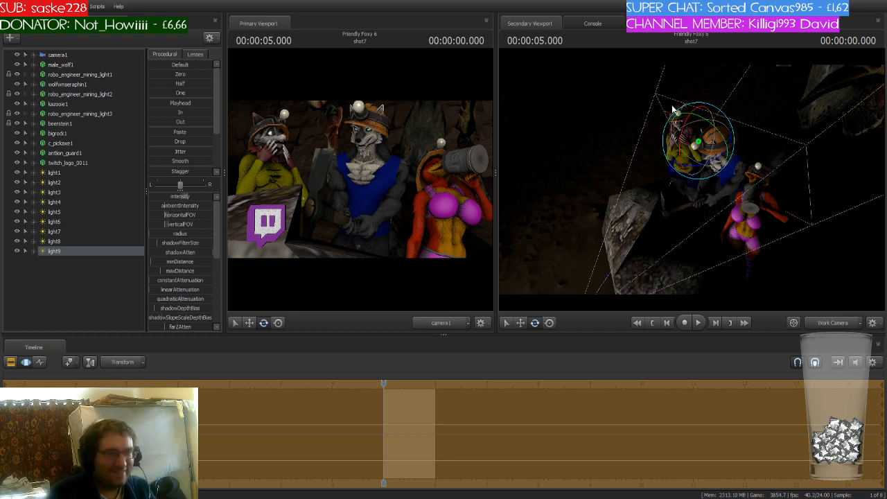
pyautogui.click(56, 254)
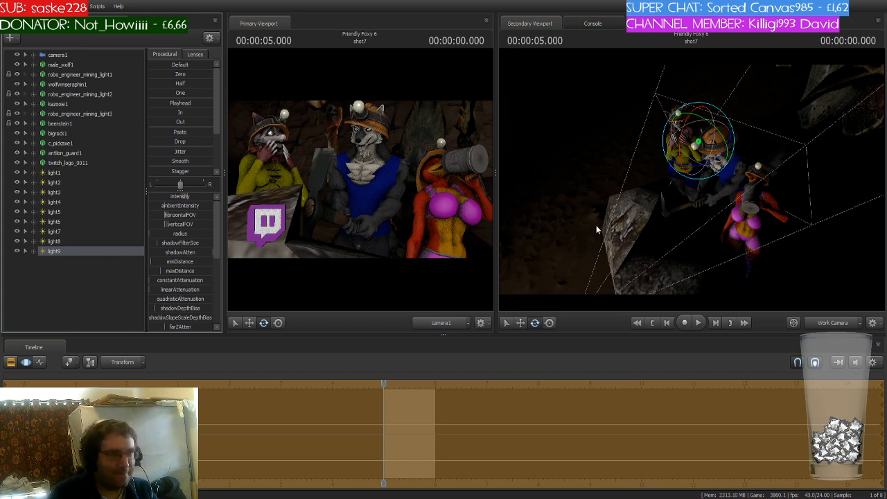
pyautogui.moveTo(596, 226); pyautogui.dragTo(601, 212)
pyautogui.press('w')
pyautogui.press('s')
pyautogui.press('w')
pyautogui.moveTo(696, 125); pyautogui.dragTo(680, 220)
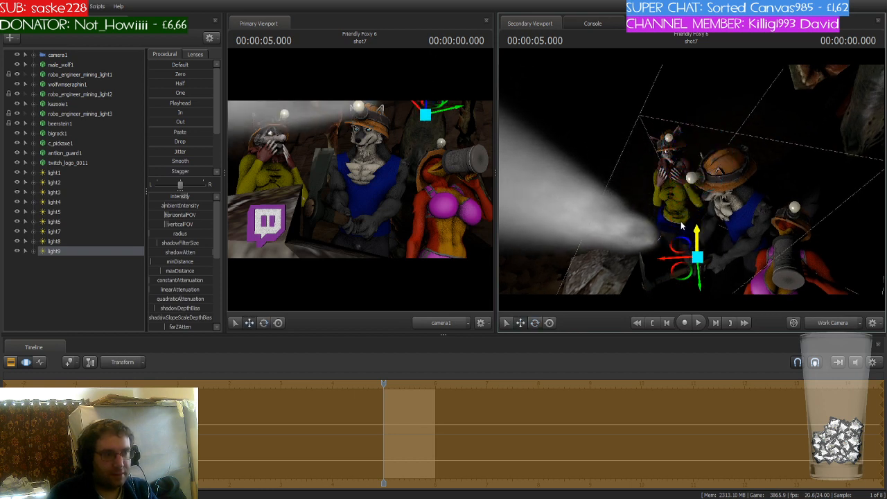
# - Rotate light9 to shine forward and place it on the wolf miner's helmet lamp
pyautogui.press('e')
pyautogui.moveTo(692, 282); pyautogui.dragTo(692, 178)
pyautogui.press('w')
pyautogui.press('w')
pyautogui.press('s')
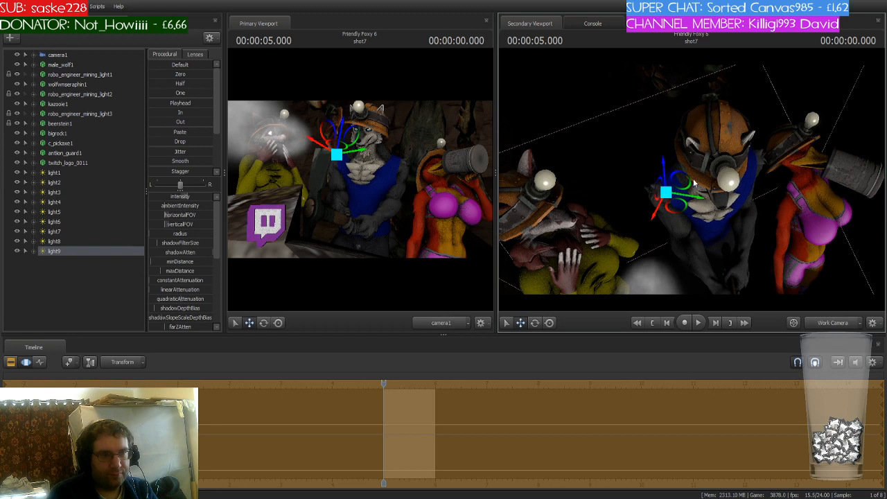
pyautogui.moveTo(682, 213); pyautogui.dragTo(735, 118)
pyautogui.press('w')
pyautogui.moveTo(718, 200); pyautogui.dragTo(849, 218)
pyautogui.press('s')
pyautogui.press('e')
pyautogui.press('w')
pyautogui.press('a')
pyautogui.press('w')
pyautogui.press('s')
pyautogui.press('w')
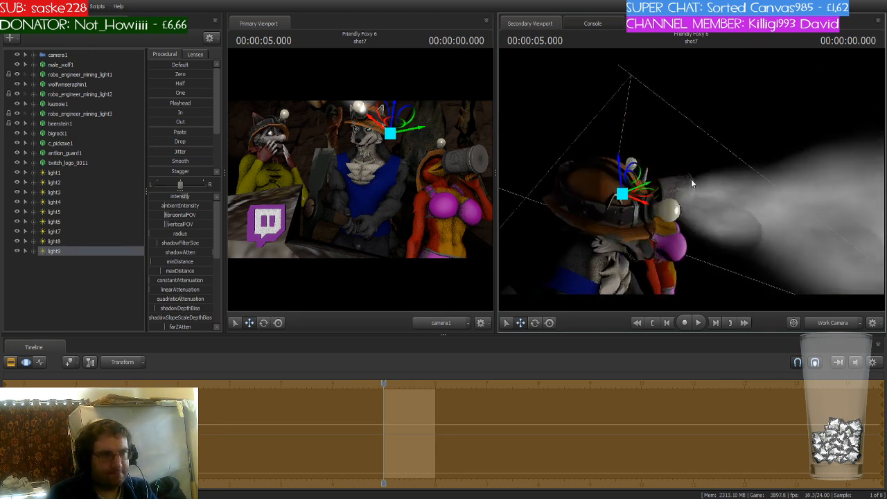
pyautogui.moveTo(663, 192); pyautogui.dragTo(619, 182)
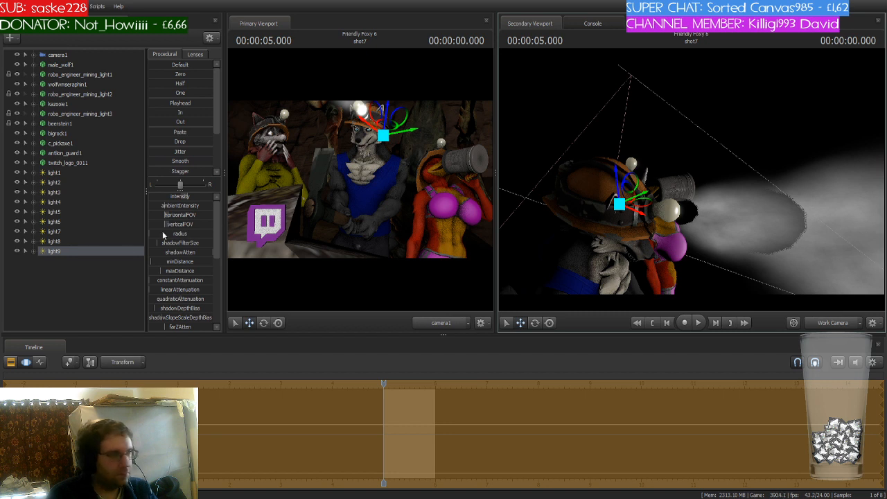
# - Tint light9 yellow by lowering its color_blue value
pyautogui.moveTo(215, 215); pyautogui.dragTo(209, 284)
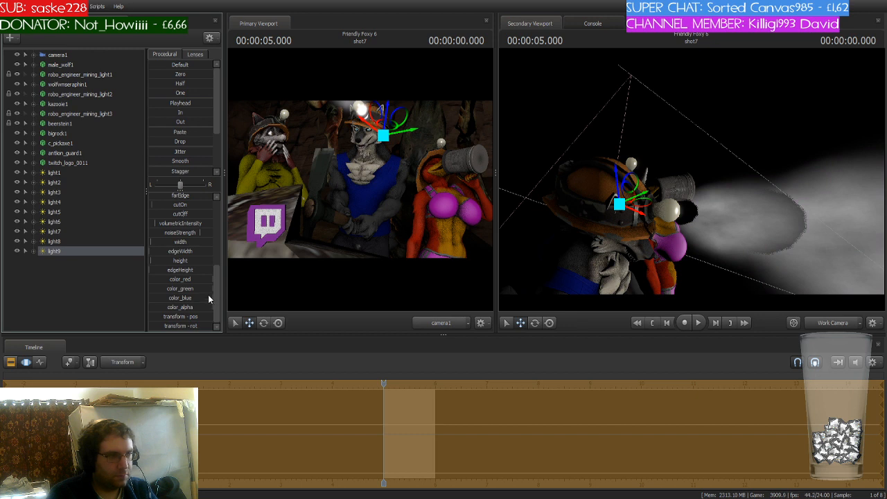
pyautogui.moveTo(211, 298); pyautogui.dragTo(156, 298)
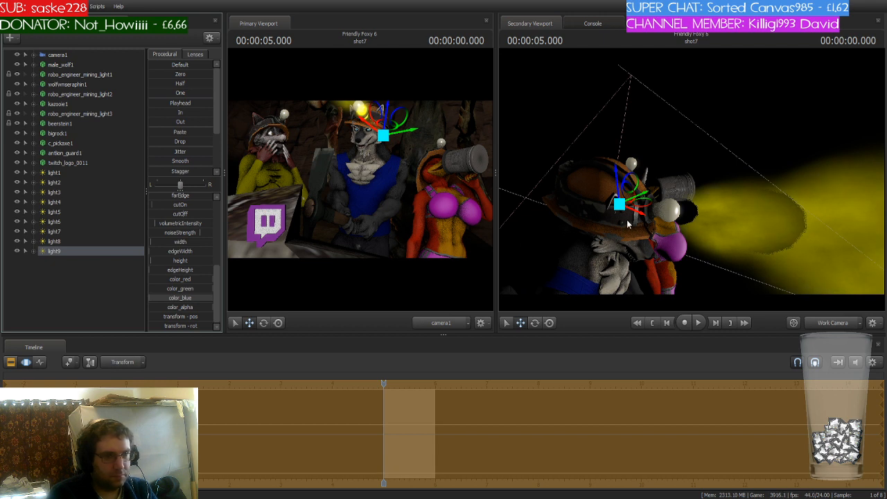
# - Fine-tune light9's position and rotation at the wolf's helmet lamp
pyautogui.moveTo(644, 214)
pyautogui.mouseDown()
pyautogui.moveTo(656, 219)
pyautogui.moveTo(629, 208)
pyautogui.mouseUp()
pyautogui.moveTo(735, 226); pyautogui.dragTo(741, 184)
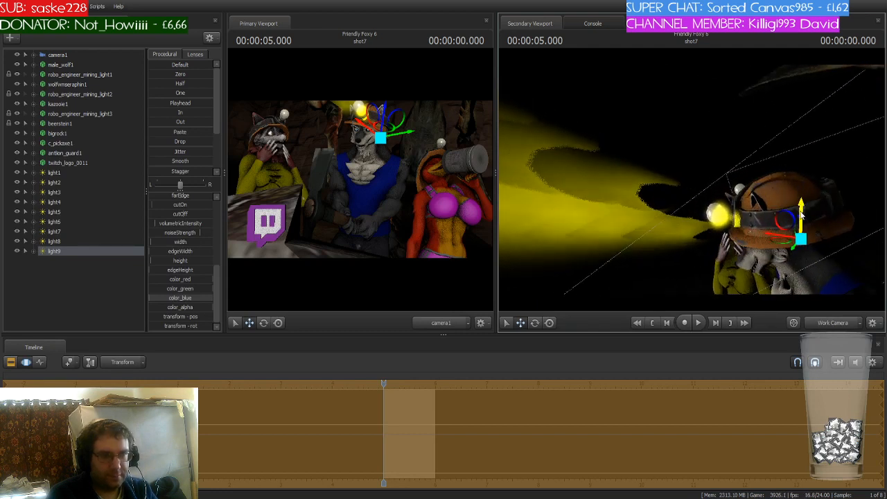
pyautogui.moveTo(801, 216); pyautogui.dragTo(800, 201)
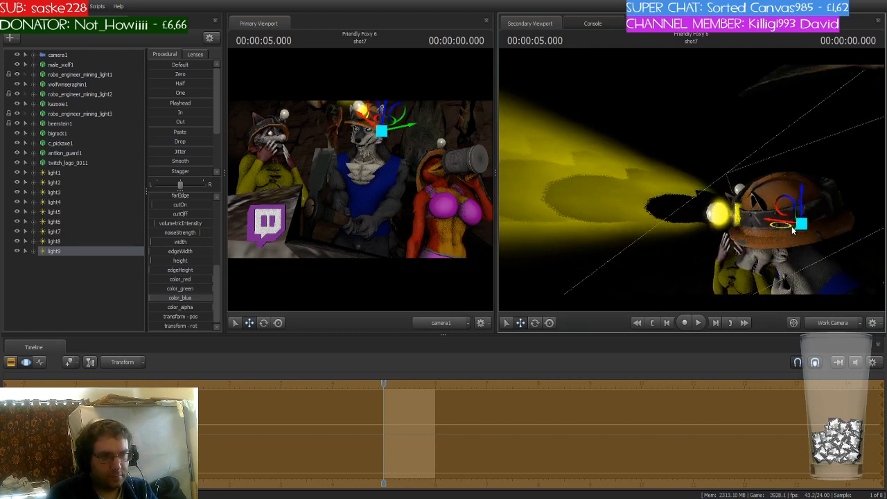
pyautogui.moveTo(793, 230); pyautogui.dragTo(779, 222)
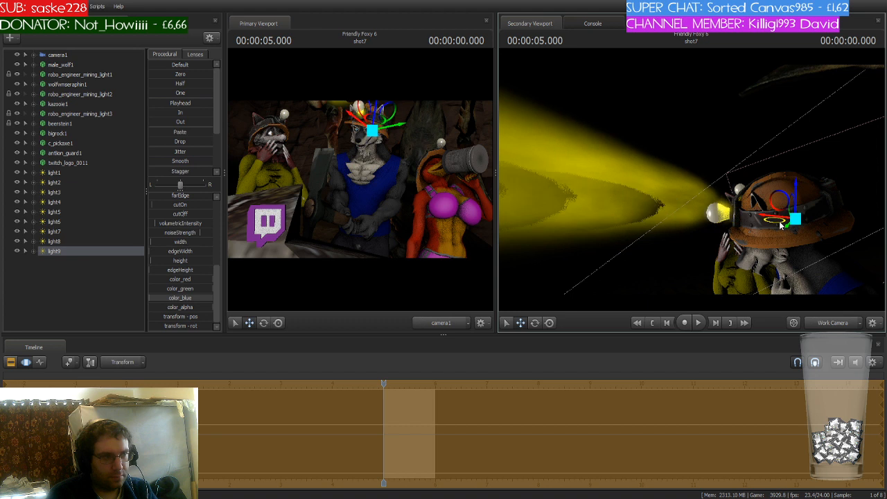
pyautogui.press('e')
pyautogui.moveTo(779, 221); pyautogui.dragTo(789, 227)
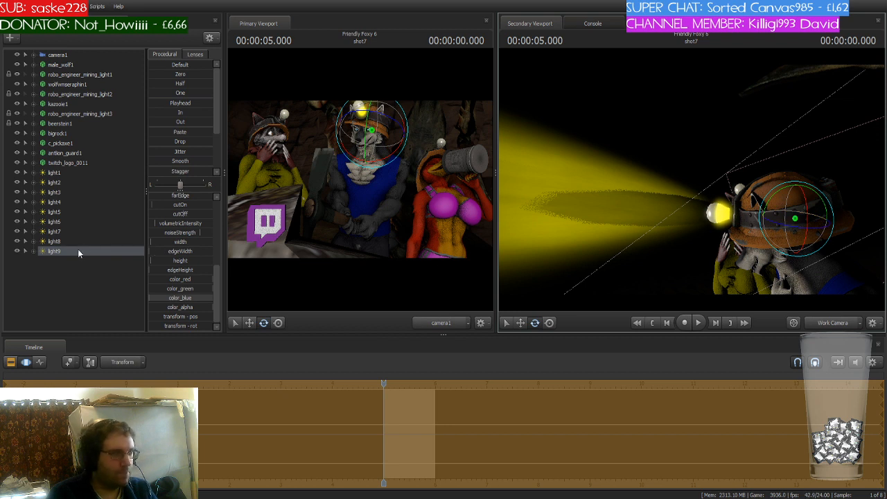
# - Create another light and view the scene through it
pyautogui.click(59, 174)
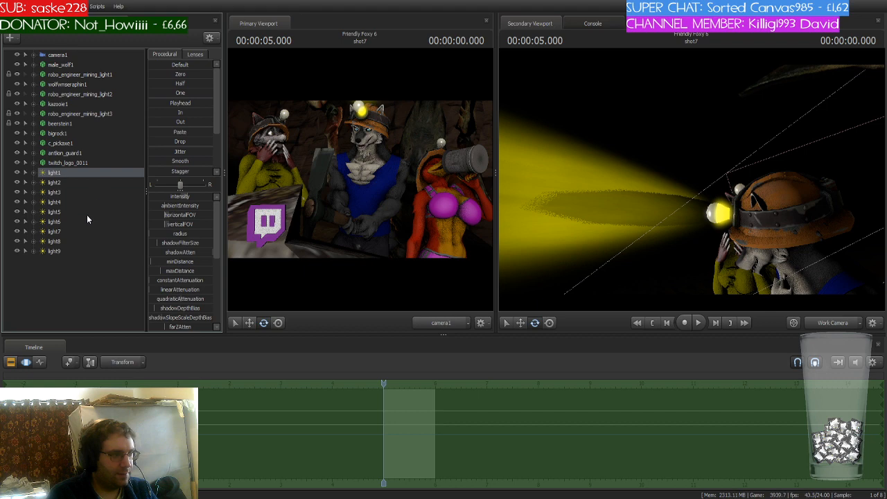
pyautogui.click(62, 280)
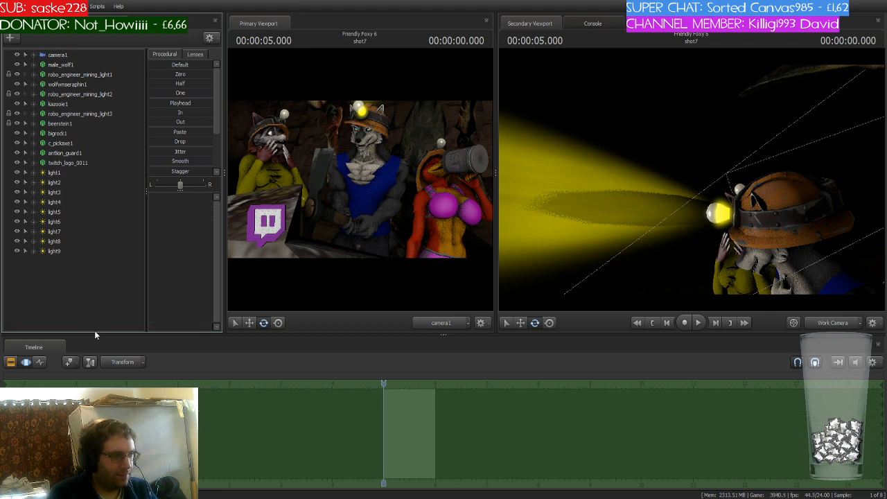
pyautogui.click(57, 261)
pyautogui.moveTo(228, 266); pyautogui.dragTo(590, 254)
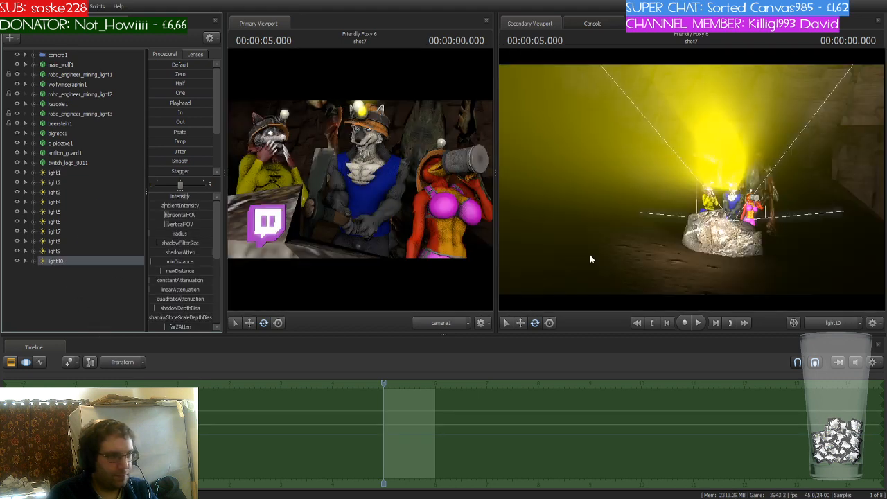
# - Fly the new light forward from its own view up to the wolf miner's helmet lamp
pyautogui.press('w')
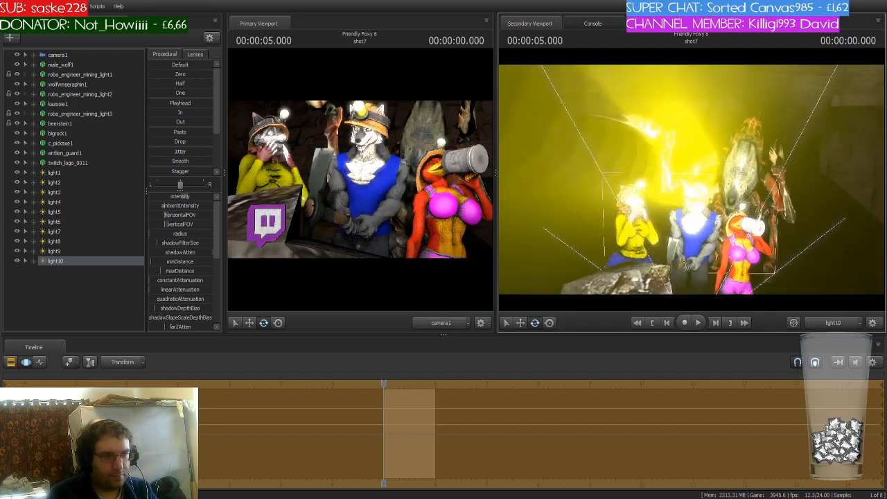
pyautogui.press('w')
pyautogui.press('w')
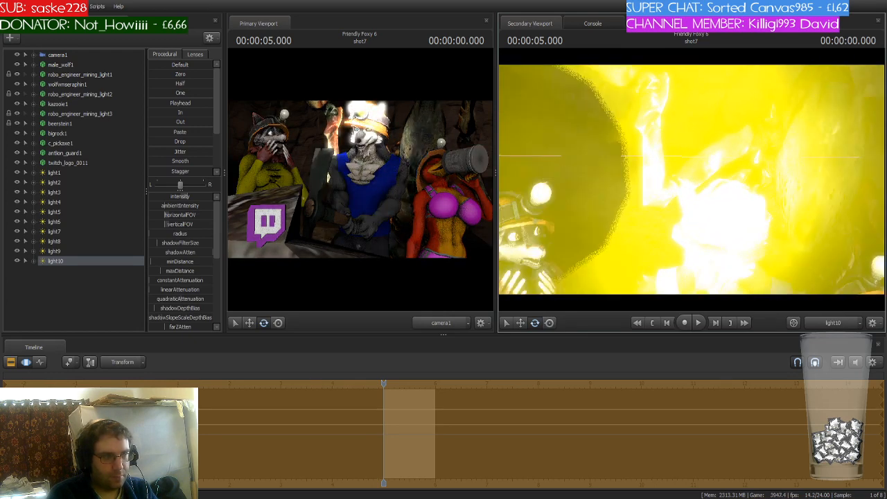
pyautogui.press('s')
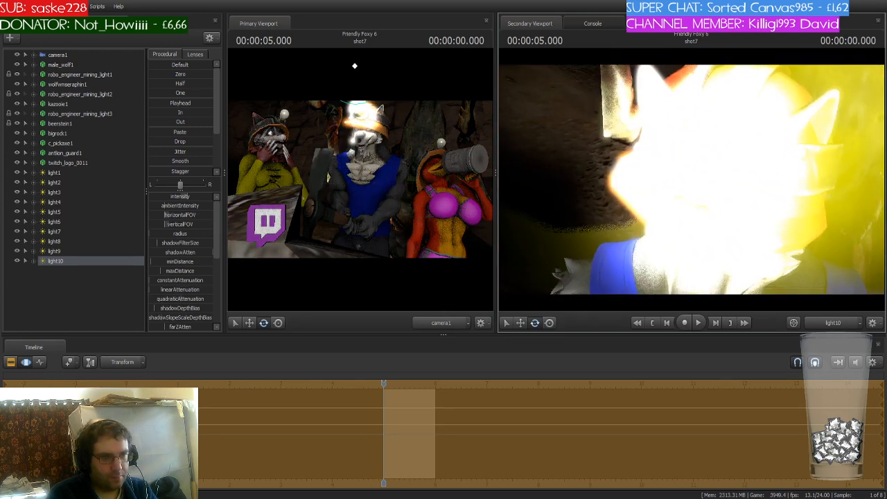
pyautogui.press('w')
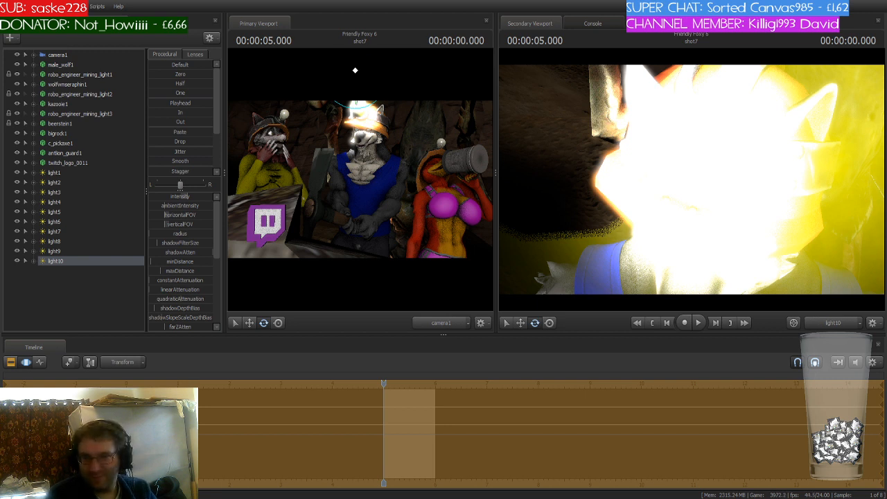
pyautogui.press('s')
pyautogui.moveTo(785, 150)
pyautogui.mouseDown()
pyautogui.moveTo(821, 154)
pyautogui.moveTo(753, 149)
pyautogui.moveTo(744, 151)
pyautogui.moveTo(751, 162)
pyautogui.moveTo(734, 160)
pyautogui.moveTo(743, 159)
pyautogui.mouseUp()
pyautogui.press('w')
pyautogui.press('z')
pyautogui.press('a')
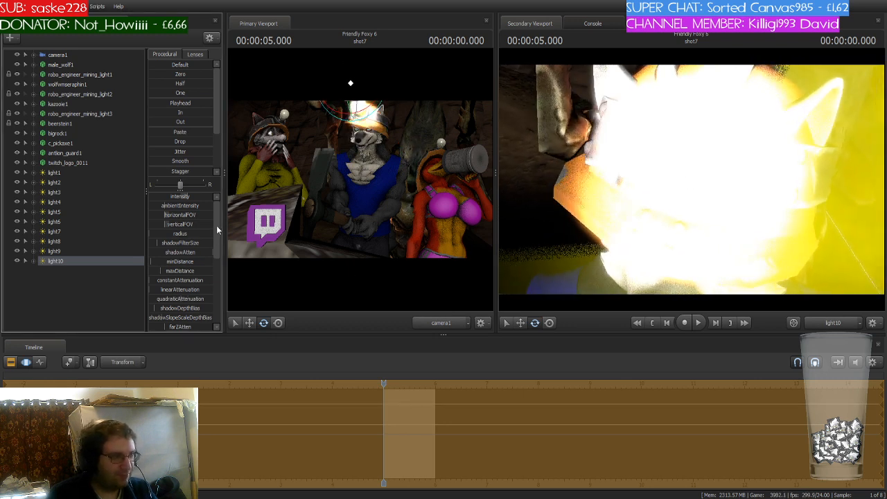
# - Tint the new light yellow by lowering its color_blue value
pyautogui.moveTo(216, 225); pyautogui.dragTo(214, 306)
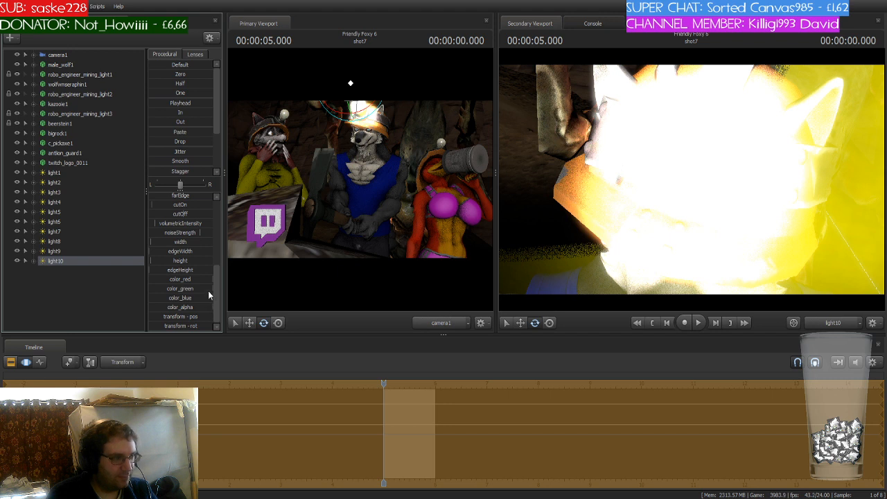
pyautogui.moveTo(209, 298); pyautogui.dragTo(174, 298)
# - Narrow the new light's horizontalFOV and aim its view into the wolf's helmet lamp
pyautogui.moveTo(627, 243)
pyautogui.mouseDown()
pyautogui.moveTo(646, 239)
pyautogui.moveTo(633, 195)
pyautogui.mouseUp()
pyautogui.press('a')
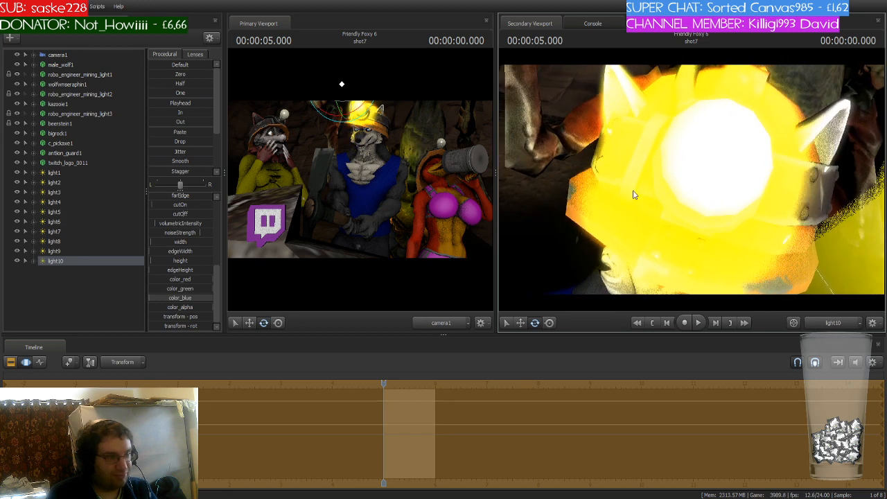
pyautogui.moveTo(216, 274); pyautogui.dragTo(212, 247)
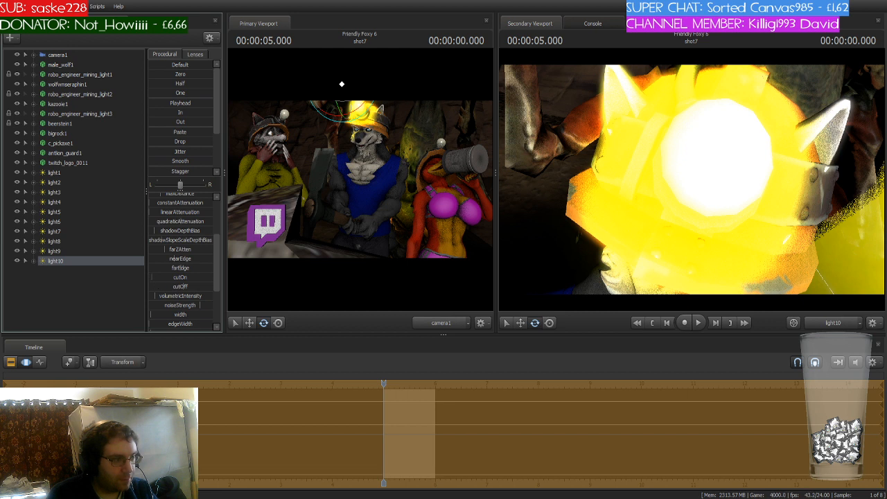
pyautogui.moveTo(218, 272); pyautogui.dragTo(222, 204)
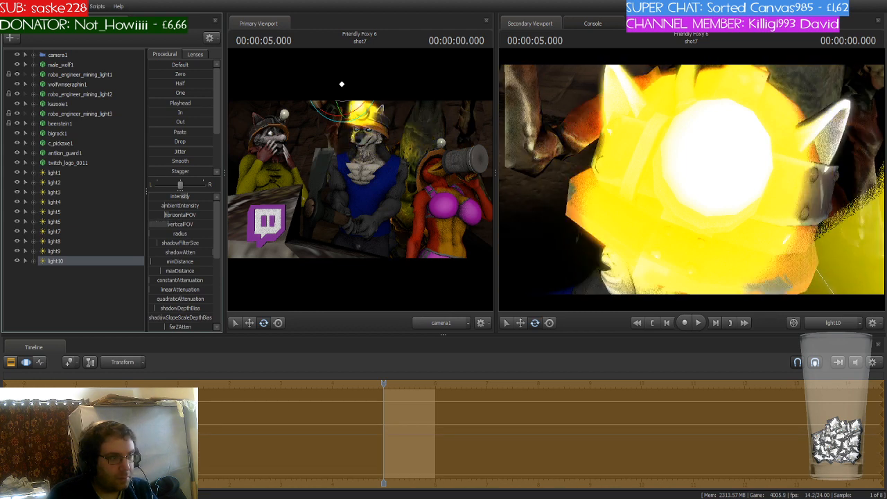
pyautogui.moveTo(164, 214); pyautogui.dragTo(154, 215)
pyautogui.moveTo(608, 203); pyautogui.dragTo(616, 206)
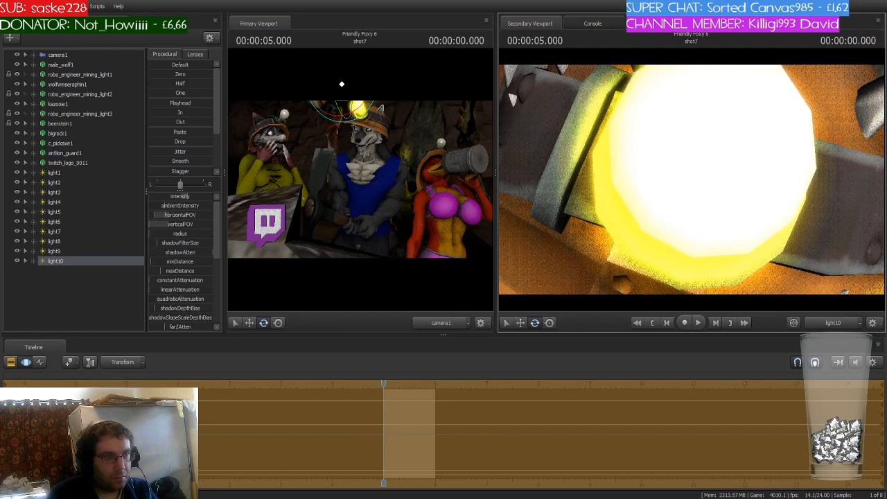
# - Switch to the work camera and inspect the lights around the miners' helmet lamps
pyautogui.click(832, 327)
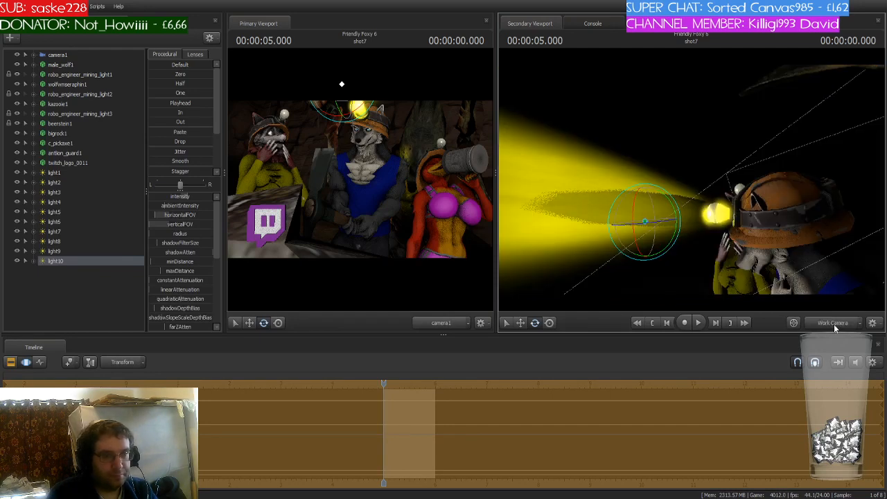
pyautogui.moveTo(662, 248); pyautogui.dragTo(679, 243)
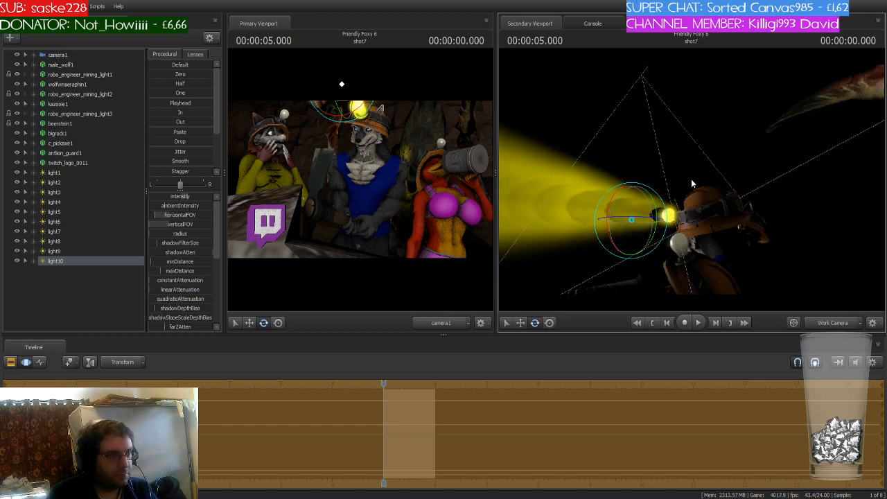
pyautogui.click(61, 172)
pyautogui.click(59, 250)
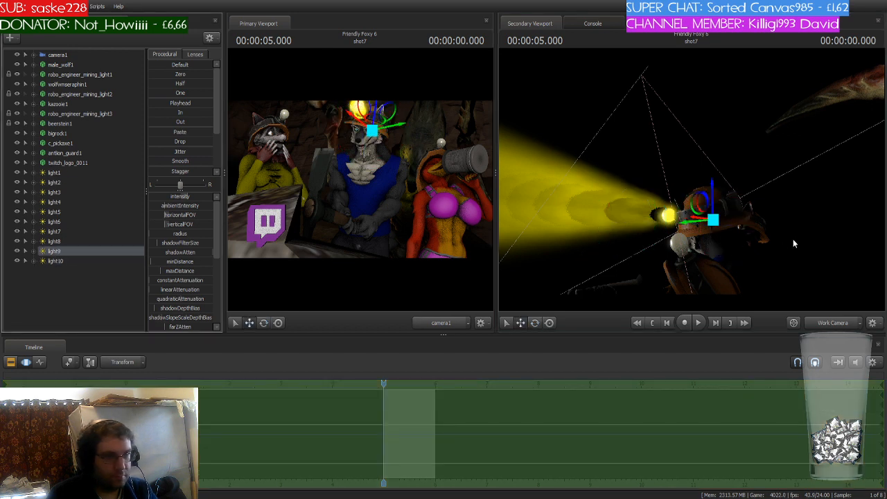
pyautogui.moveTo(718, 195); pyautogui.dragTo(793, 189)
pyautogui.press('w')
pyautogui.press('s')
pyautogui.press('s')
pyautogui.press('s')
pyautogui.press('w')
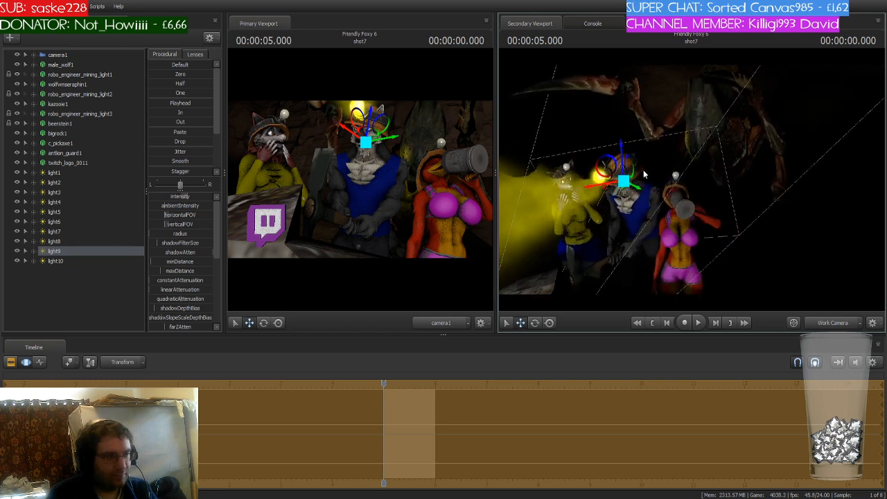
# - Paste a copy of light10 and select the copy
pyautogui.click(58, 261)
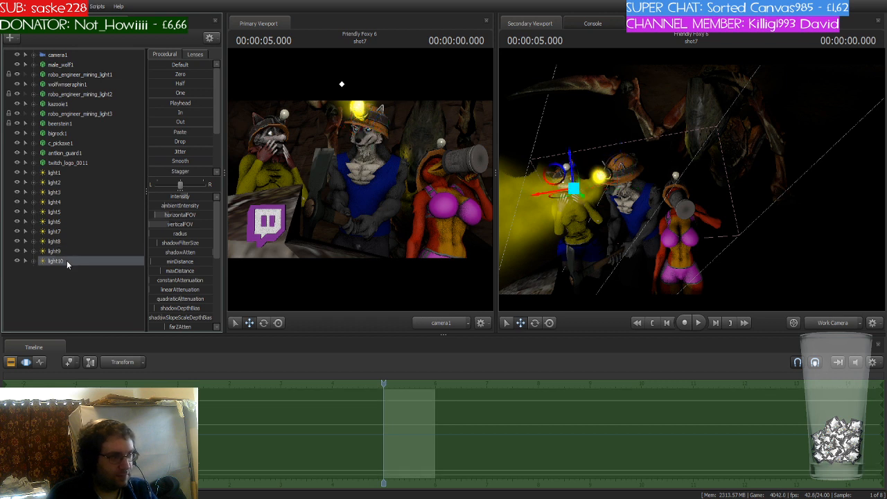
pyautogui.click(89, 283)
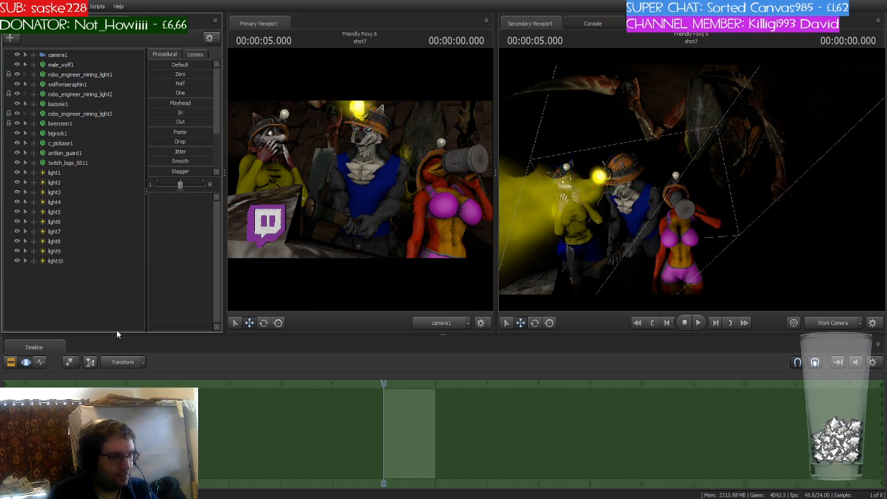
pyautogui.hotkey('ctrl', 'v')
pyautogui.click(61, 271)
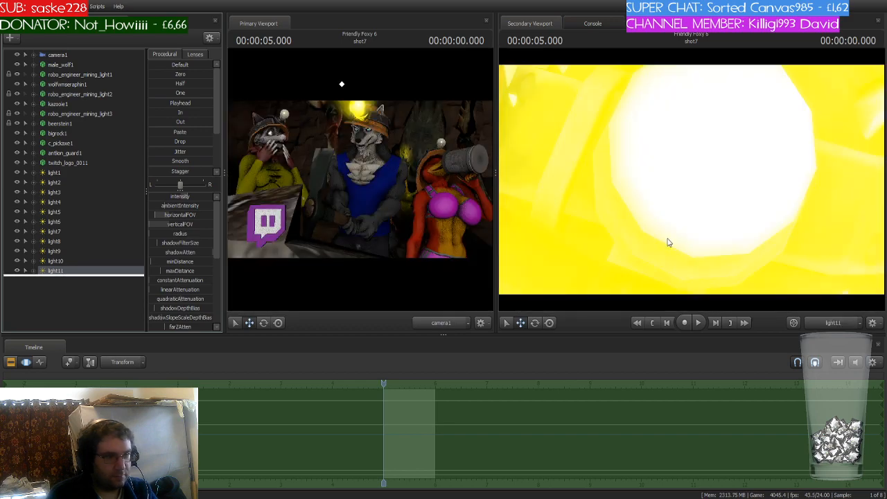
# - Aim the copied light into the drinking miner's helmet lamp and reduce its verticalFOV
pyautogui.moveTo(691, 179)
pyautogui.mouseDown()
pyautogui.moveTo(700, 215)
pyautogui.moveTo(682, 219)
pyautogui.moveTo(655, 201)
pyautogui.mouseUp()
pyautogui.moveTo(691, 180); pyautogui.dragTo(680, 199)
pyautogui.press('s')
pyautogui.moveTo(155, 222); pyautogui.dragTo(144, 222)
pyautogui.moveTo(532, 213)
pyautogui.mouseDown()
pyautogui.moveTo(540, 212)
pyautogui.moveTo(536, 203)
pyautogui.mouseUp()
pyautogui.press('d')
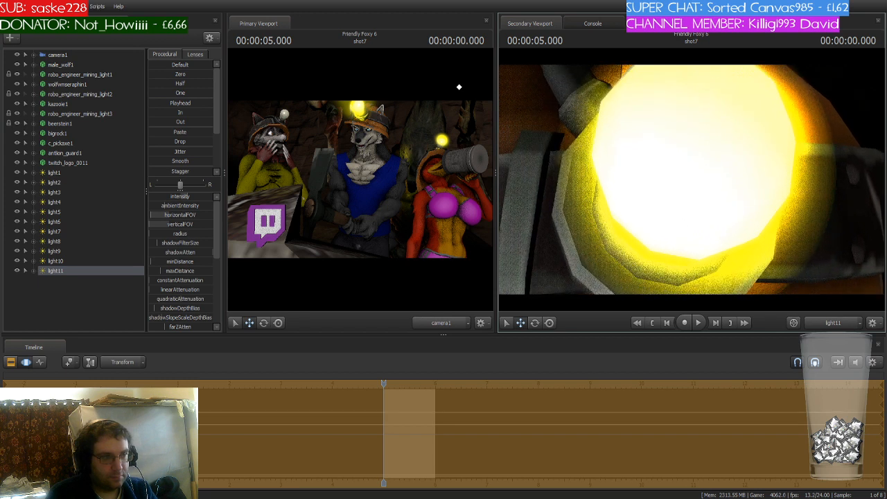
# - Add one more light to the scene
pyautogui.click(63, 261)
pyautogui.click(70, 251)
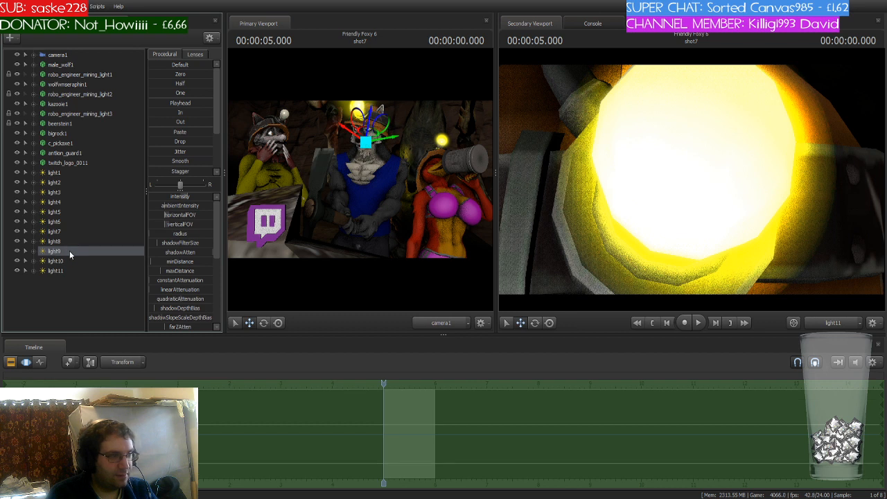
pyautogui.click(61, 294)
pyautogui.click(100, 344)
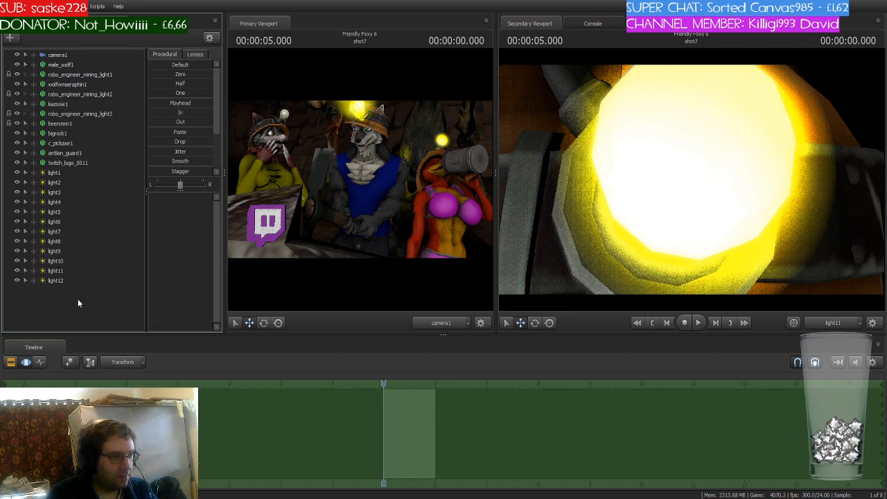
# - Move the newest light onto the drinking miner's helmet lamp, checking it with the work camera
pyautogui.click(57, 281)
pyautogui.moveTo(57, 280); pyautogui.dragTo(648, 206)
pyautogui.moveTo(648, 207); pyautogui.dragTo(627, 180)
pyautogui.click(815, 324)
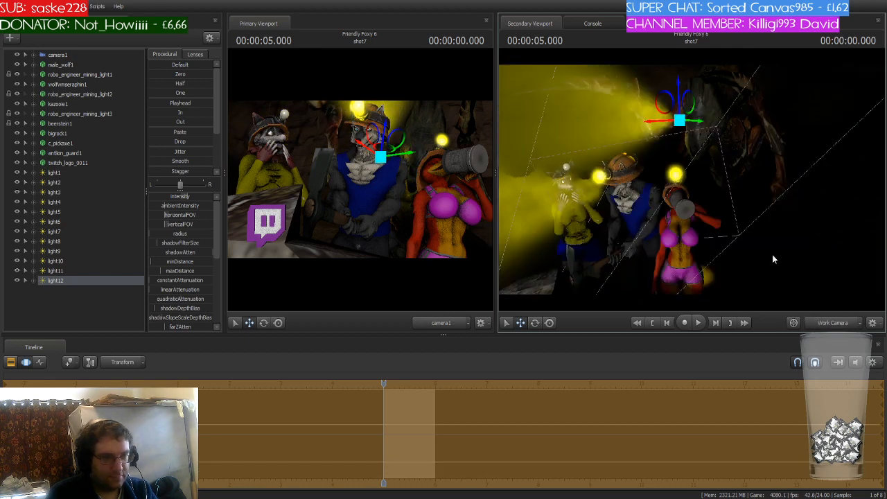
pyautogui.moveTo(763, 243); pyautogui.dragTo(652, 179)
pyautogui.moveTo(669, 144); pyautogui.dragTo(650, 198)
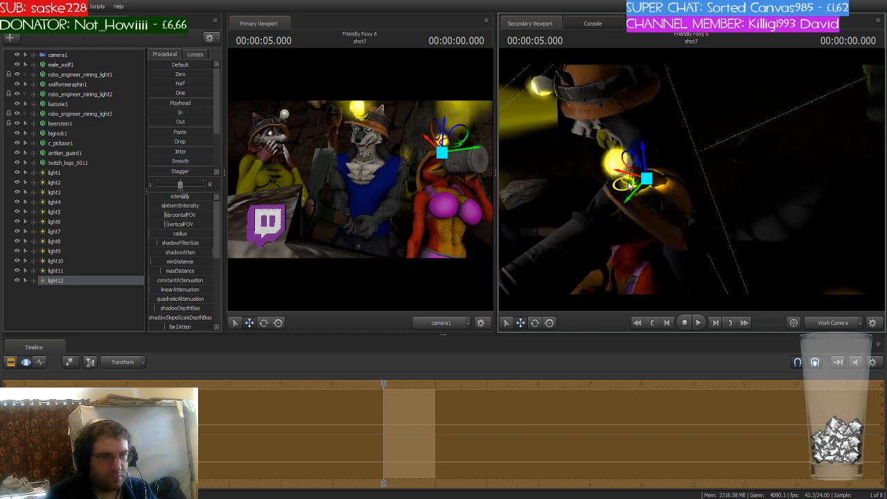
# - Rotate the newest light so its yellow beam shines upward from the drinking miner's lamp
pyautogui.press('e')
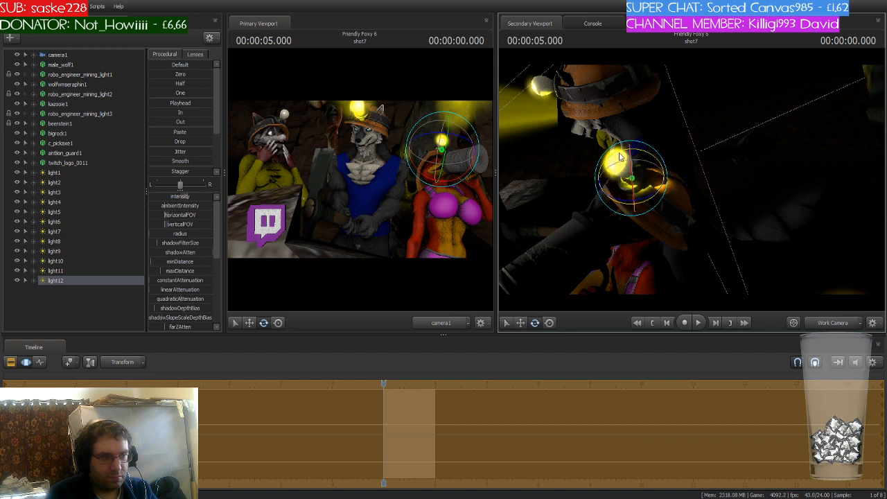
pyautogui.moveTo(620, 156); pyautogui.dragTo(652, 204)
pyautogui.press('w')
pyautogui.press('e')
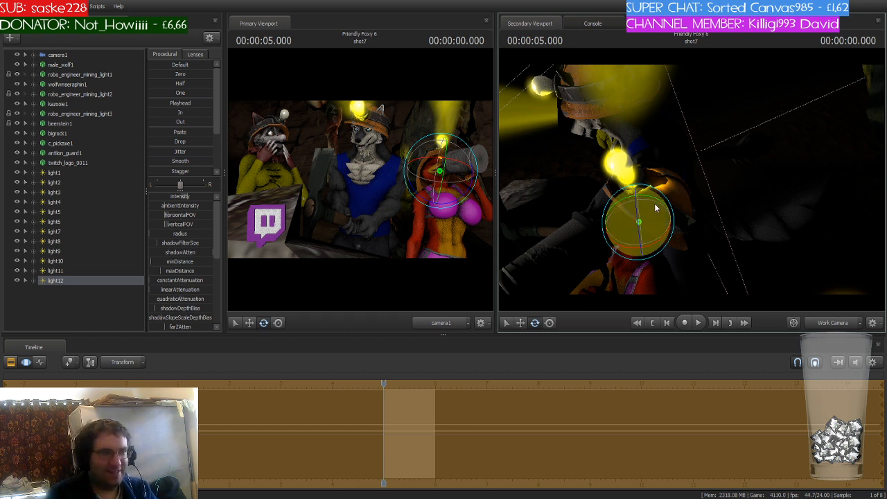
pyautogui.moveTo(686, 208); pyautogui.dragTo(624, 208)
pyautogui.press('s')
pyautogui.press('w')
pyautogui.press('w')
pyautogui.press('w')
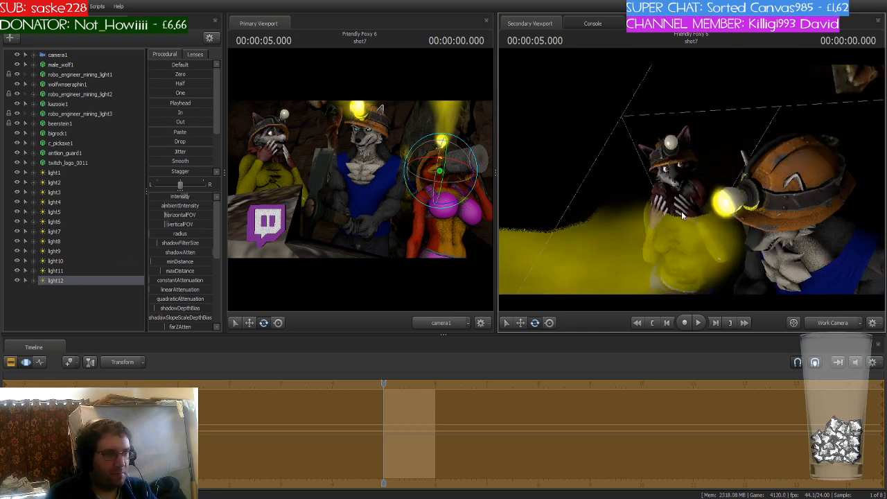
pyautogui.press('s')
pyautogui.moveTo(682, 216); pyautogui.dragTo(707, 212)
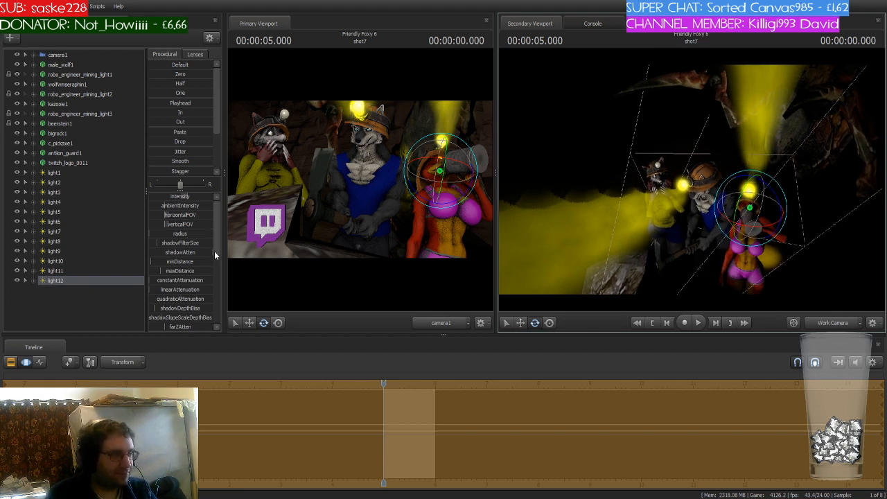
# - Select light10 and adjust its rotation at the wolf miner's helmet lamp
pyautogui.moveTo(216, 223); pyautogui.dragTo(215, 287)
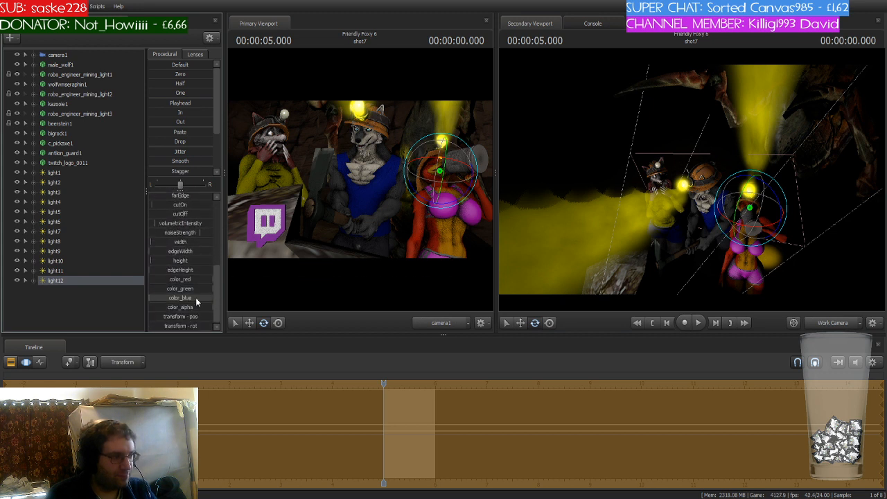
pyautogui.click(67, 173)
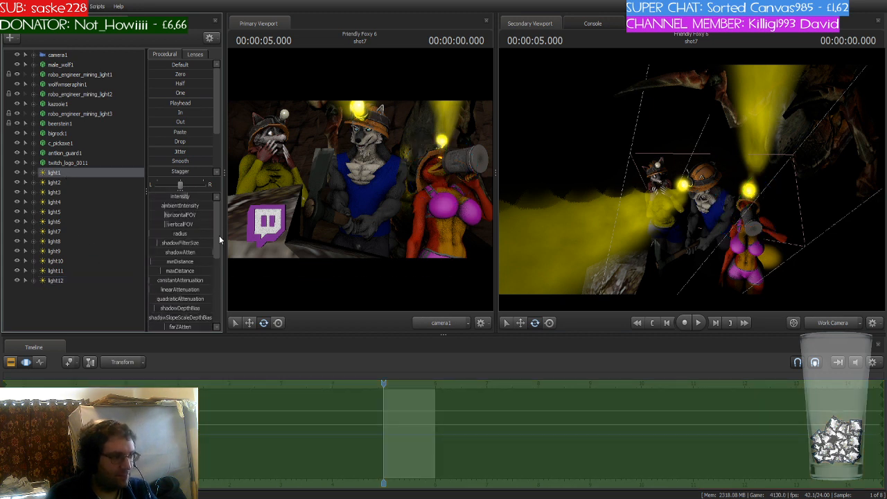
pyautogui.moveTo(219, 240); pyautogui.dragTo(180, 297)
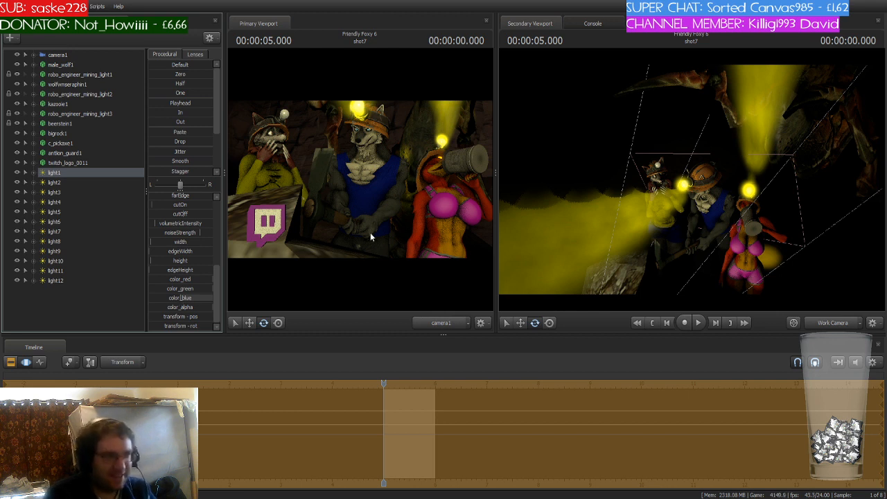
pyautogui.press('w')
pyautogui.moveTo(661, 158); pyautogui.dragTo(720, 117)
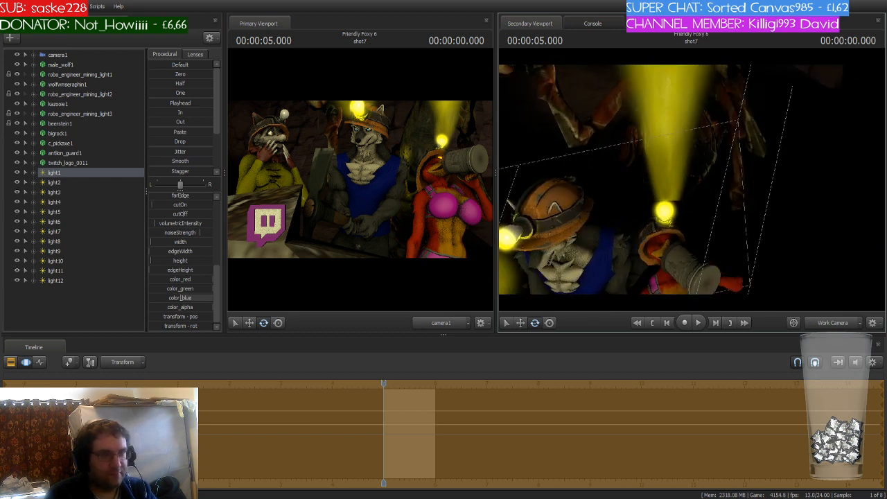
pyautogui.click(56, 271)
pyautogui.click(67, 263)
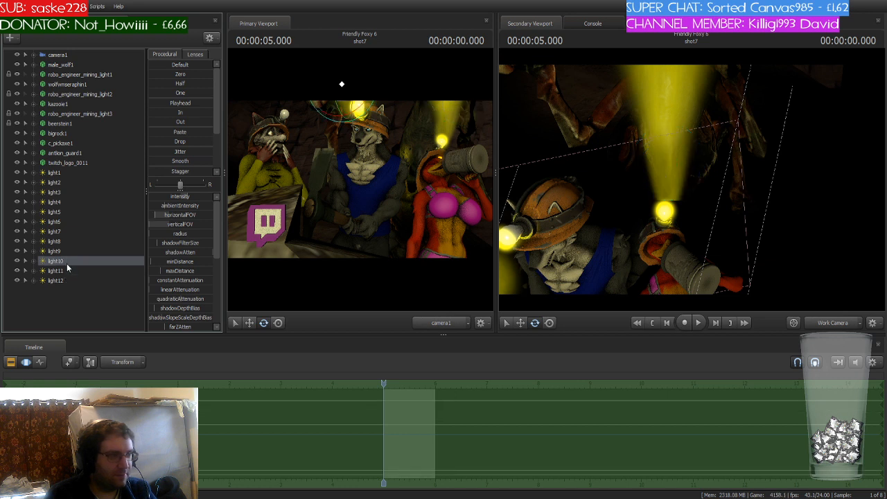
pyautogui.moveTo(603, 121); pyautogui.dragTo(537, 129)
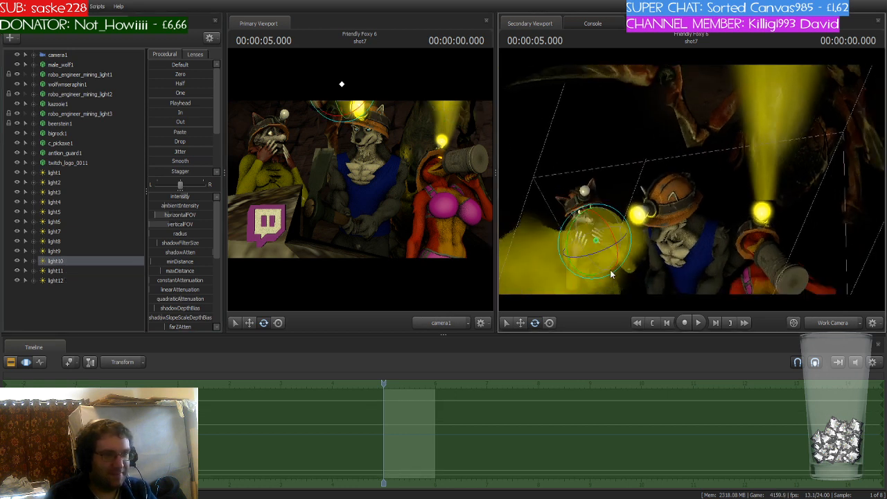
# - Rotate light10 a little further at the wolf miner's helmet lamp
pyautogui.moveTo(572, 223); pyautogui.dragTo(593, 259)
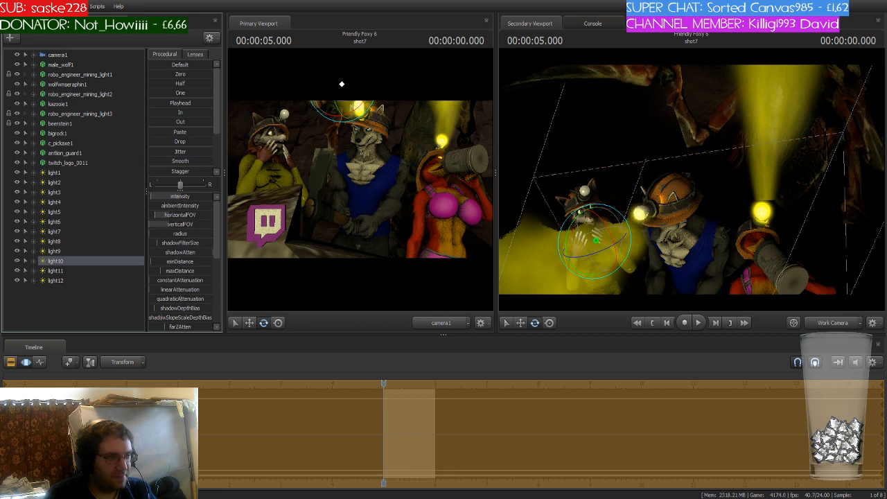
# - Select light11 and reposition it near the right-hand miner's helmet lamp, checking it through the work camera
pyautogui.click(64, 271)
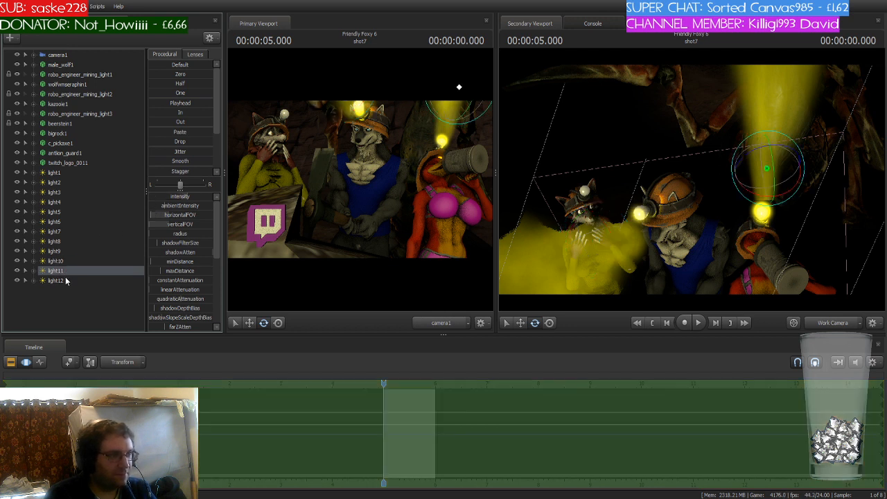
pyautogui.click(65, 280)
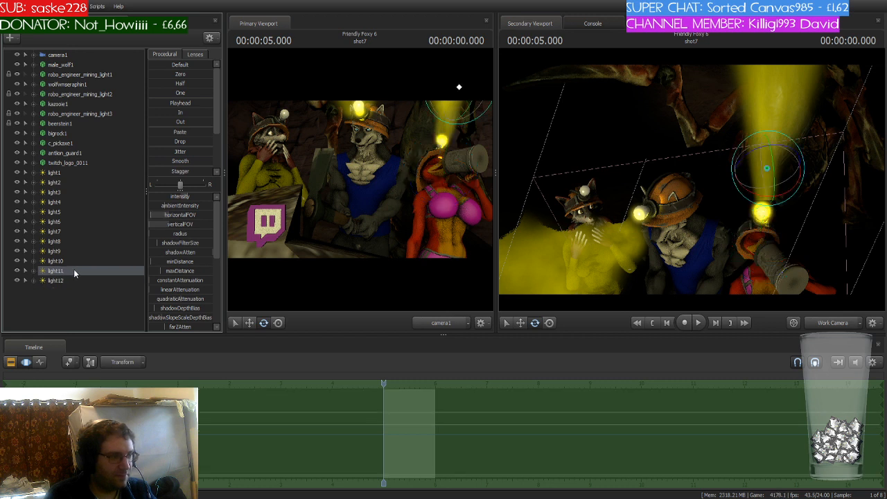
pyautogui.click(74, 270)
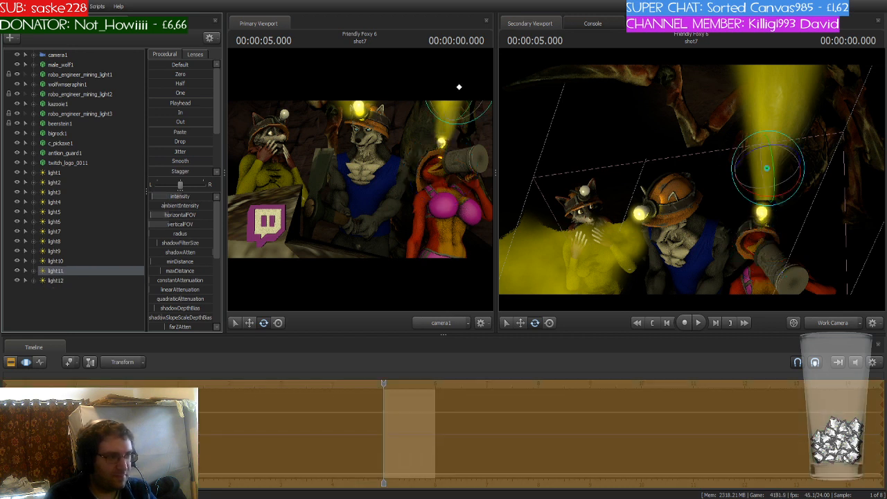
pyautogui.press('w')
pyautogui.moveTo(693, 180)
pyautogui.mouseDown()
pyautogui.moveTo(754, 145)
pyautogui.moveTo(734, 182)
pyautogui.moveTo(706, 190)
pyautogui.moveTo(693, 208)
pyautogui.moveTo(706, 189)
pyautogui.mouseUp()
pyautogui.press('s')
pyautogui.press('w')
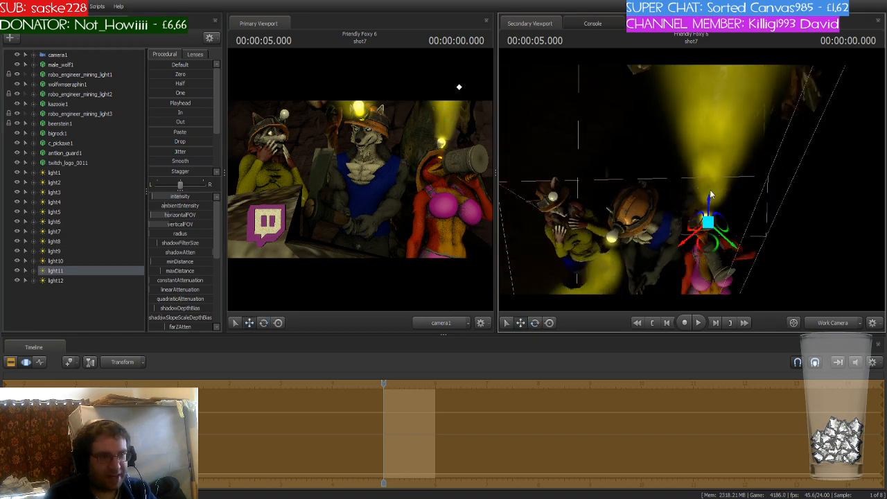
pyautogui.moveTo(719, 239)
pyautogui.mouseDown()
pyautogui.moveTo(701, 241)
pyautogui.moveTo(710, 251)
pyautogui.moveTo(706, 212)
pyautogui.moveTo(729, 210)
pyautogui.moveTo(705, 185)
pyautogui.moveTo(728, 208)
pyautogui.mouseUp()
pyautogui.press('w')
pyautogui.press('s')
pyautogui.press('e')
pyautogui.press('w')
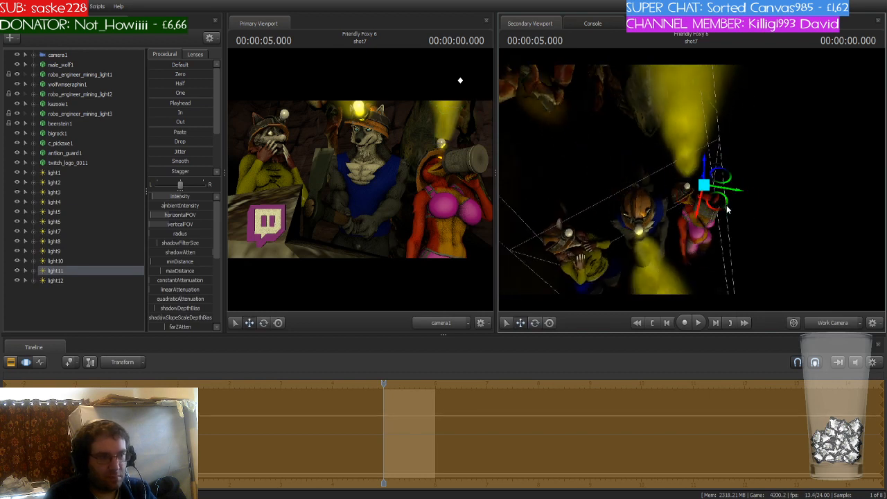
pyautogui.moveTo(705, 173)
pyautogui.mouseDown()
pyautogui.moveTo(718, 219)
pyautogui.moveTo(708, 182)
pyautogui.mouseUp()
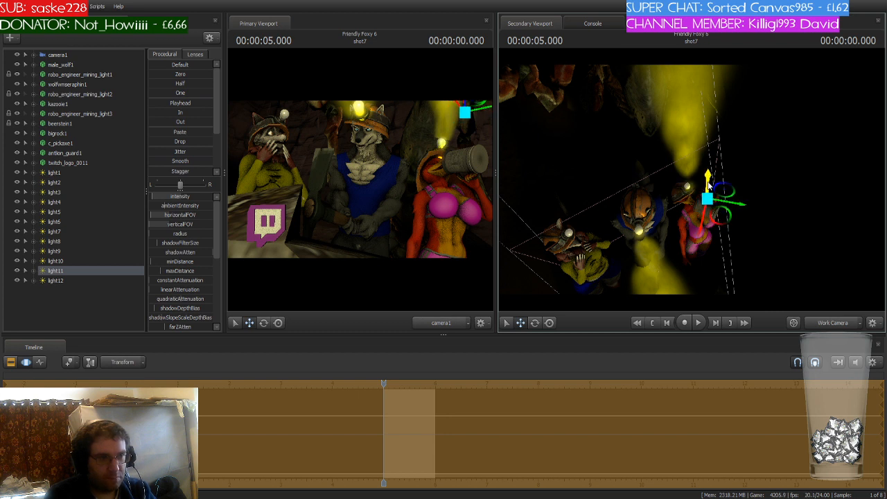
pyautogui.moveTo(719, 215); pyautogui.dragTo(717, 212)
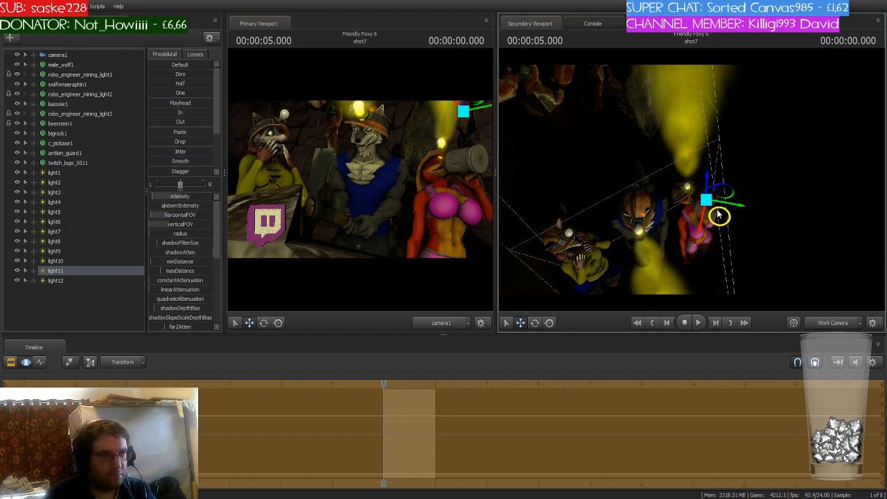
# - Select light12 and adjust its height at the drinking miner's helmet lamp through the work camera
pyautogui.click(61, 280)
pyautogui.moveTo(693, 196); pyautogui.dragTo(690, 173)
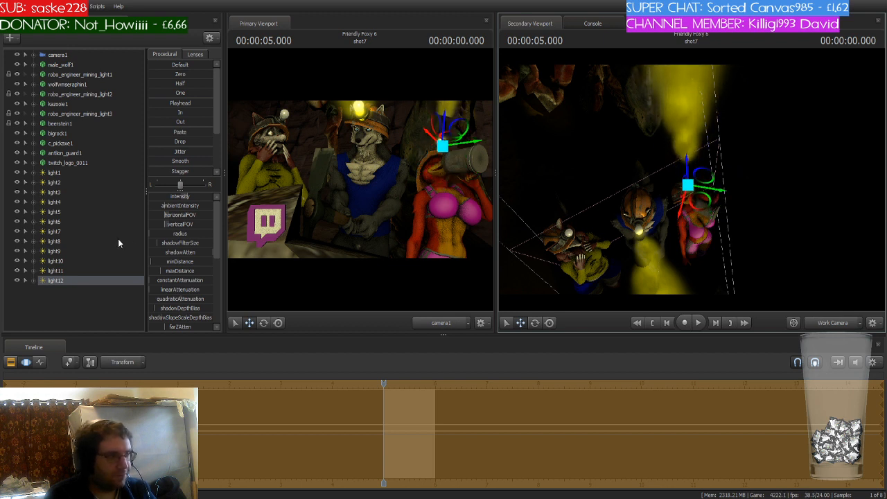
pyautogui.click(34, 281)
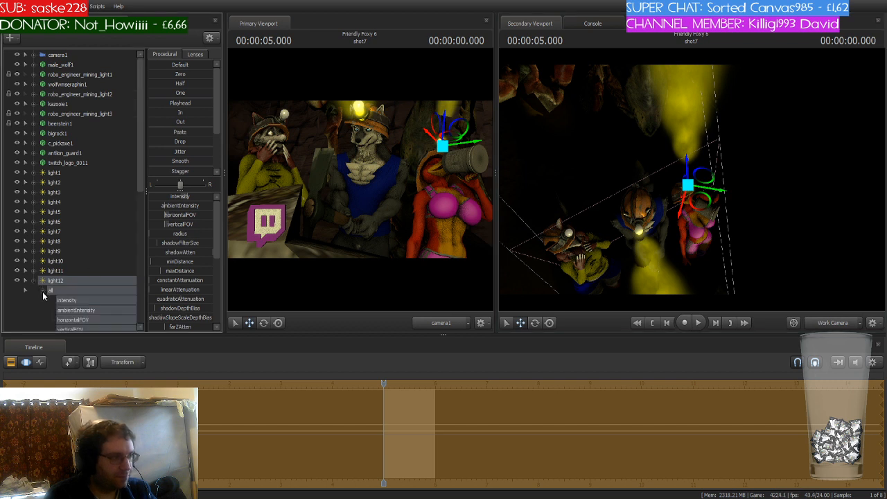
pyautogui.moveTo(138, 173)
pyautogui.mouseDown()
pyautogui.moveTo(127, 342)
pyautogui.moveTo(138, 170)
pyautogui.mouseUp()
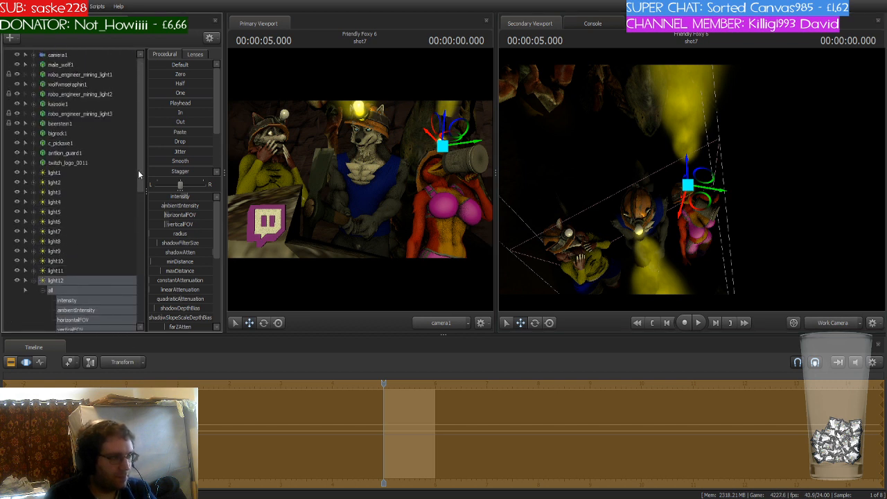
pyautogui.click(31, 281)
pyautogui.click(60, 282)
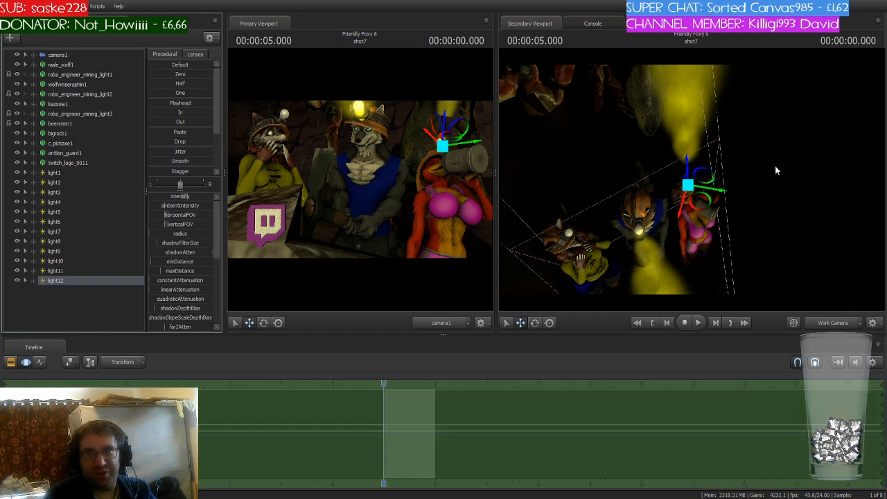
pyautogui.press('w')
pyautogui.moveTo(775, 167); pyautogui.dragTo(691, 143)
pyautogui.moveTo(693, 173); pyautogui.dragTo(678, 220)
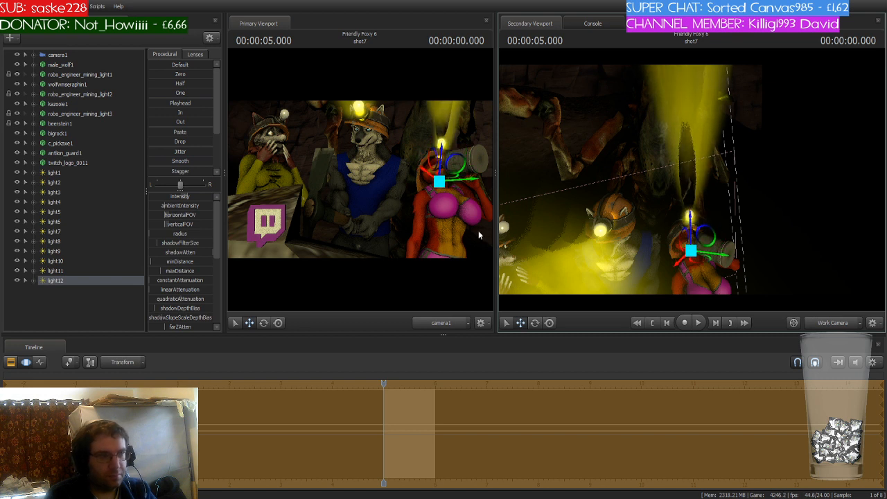
# - Select light8 through light12 one by one to check where each light sits
pyautogui.click(62, 271)
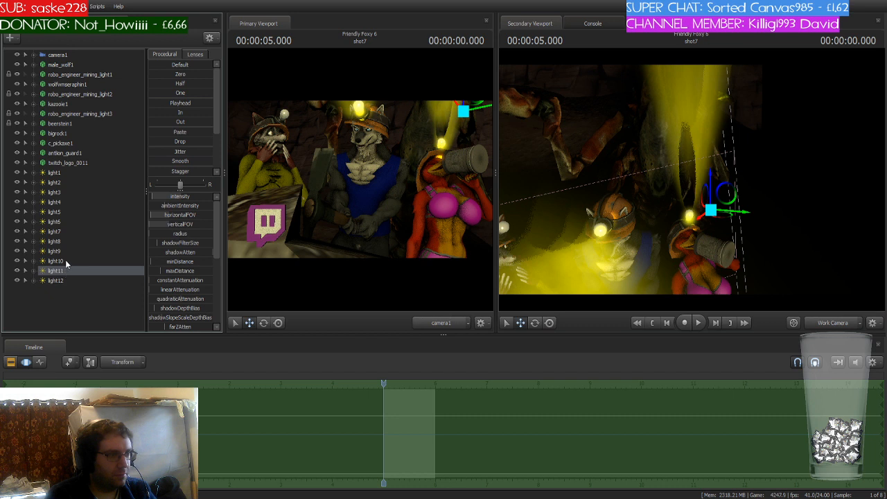
pyautogui.click(66, 261)
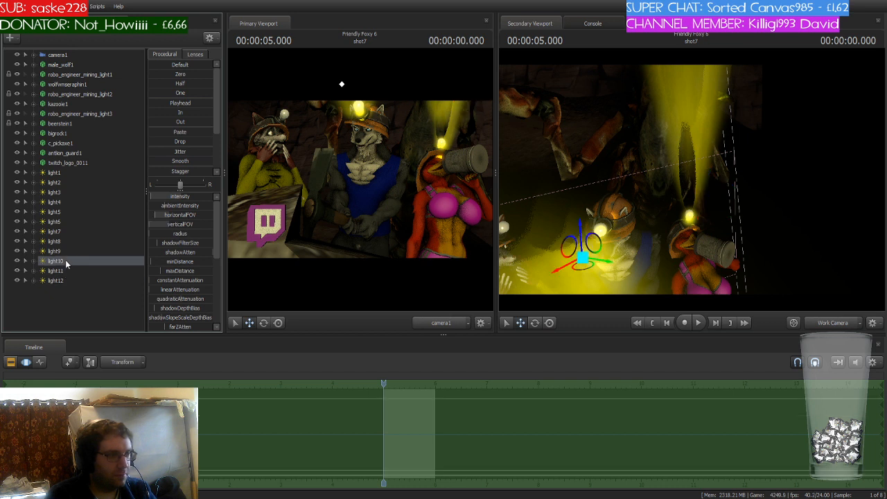
pyautogui.click(61, 280)
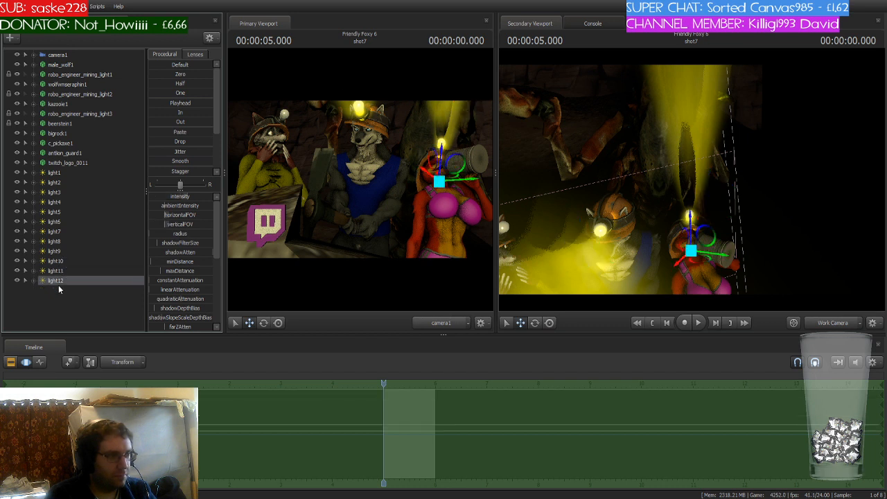
pyautogui.moveTo(176, 196); pyautogui.dragTo(167, 203)
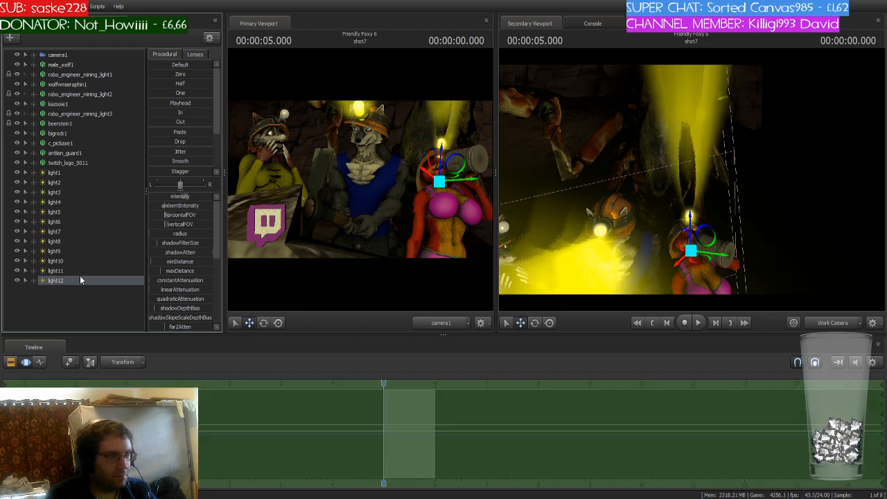
pyautogui.click(73, 271)
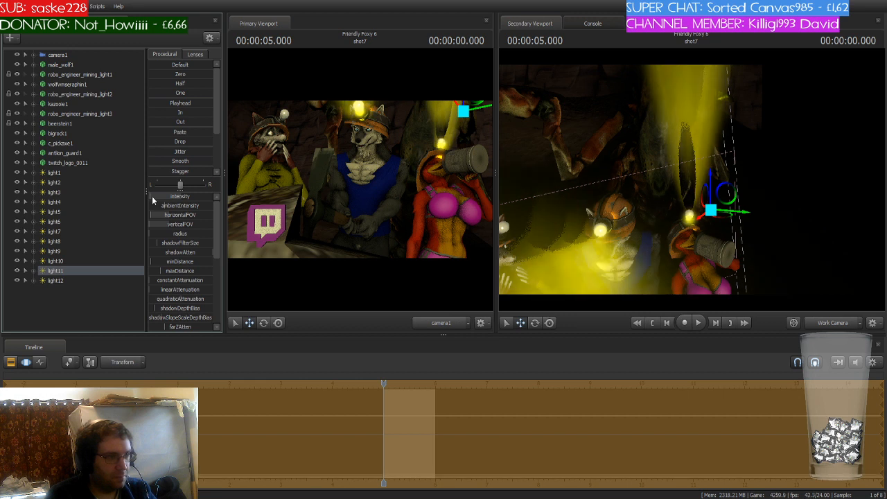
pyautogui.click(57, 252)
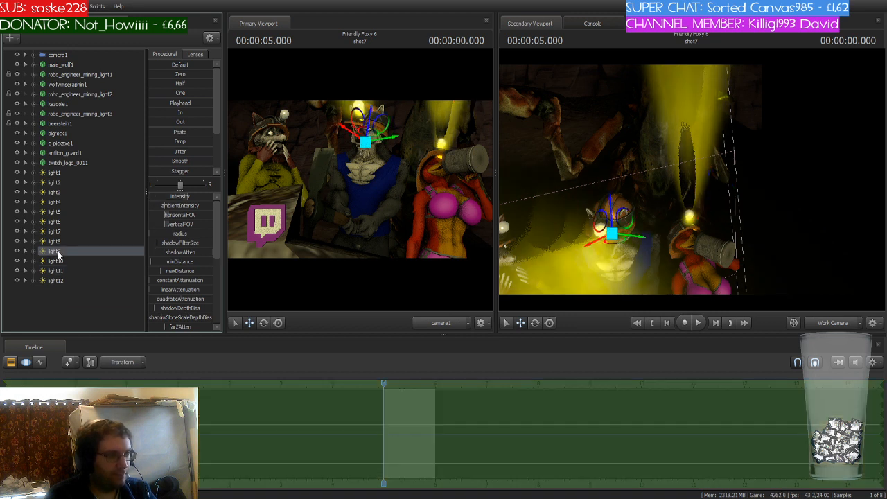
pyautogui.click(61, 243)
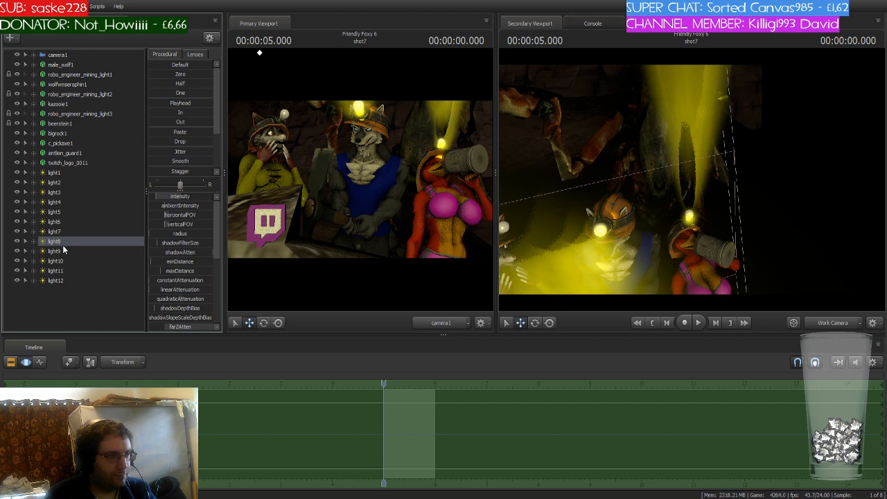
pyautogui.moveTo(610, 208); pyautogui.dragTo(543, 201)
pyautogui.keyDown('ctrl'); pyautogui.click(65, 252); pyautogui.keyUp('ctrl')
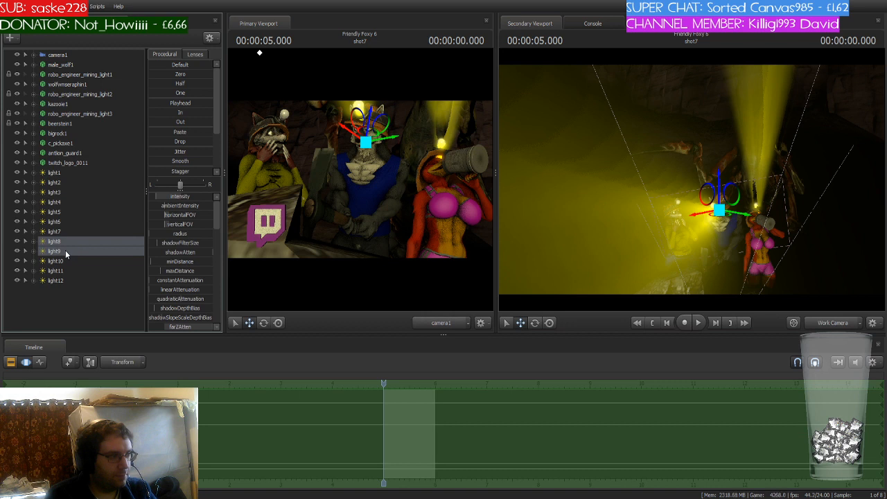
pyautogui.click(61, 311)
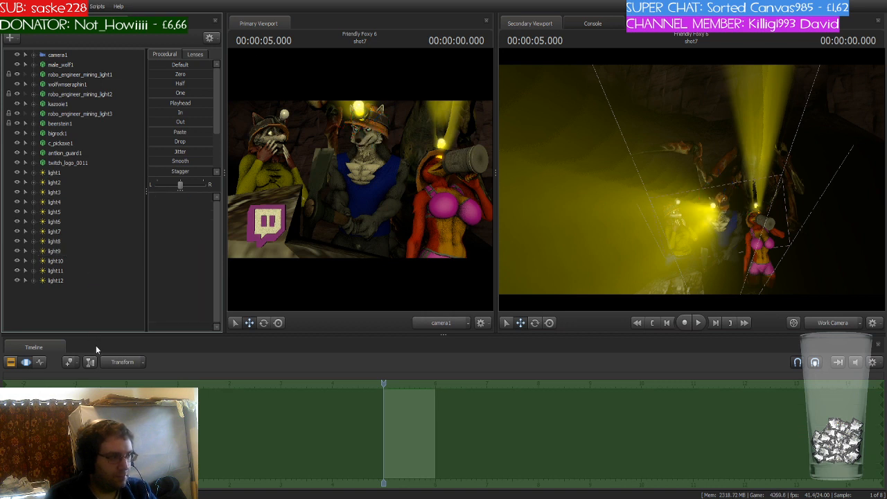
pyautogui.click(61, 290)
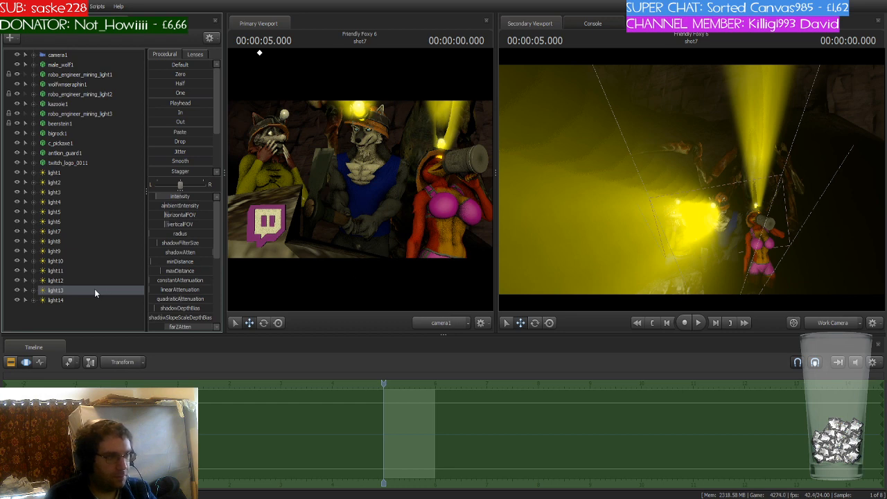
pyautogui.moveTo(94, 288); pyautogui.dragTo(627, 228)
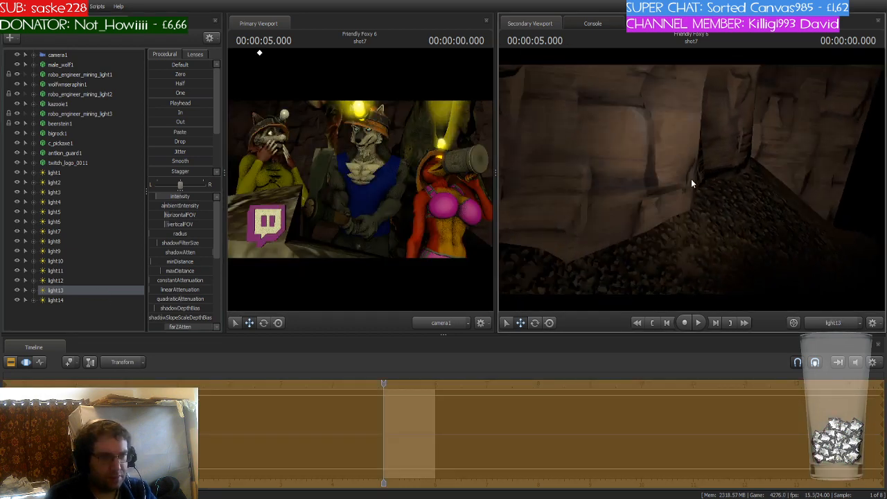
pyautogui.hotkey('ctrl', 'z')
pyautogui.hotkey('ctrl', 'z')
pyautogui.hotkey('ctrl', 'z')
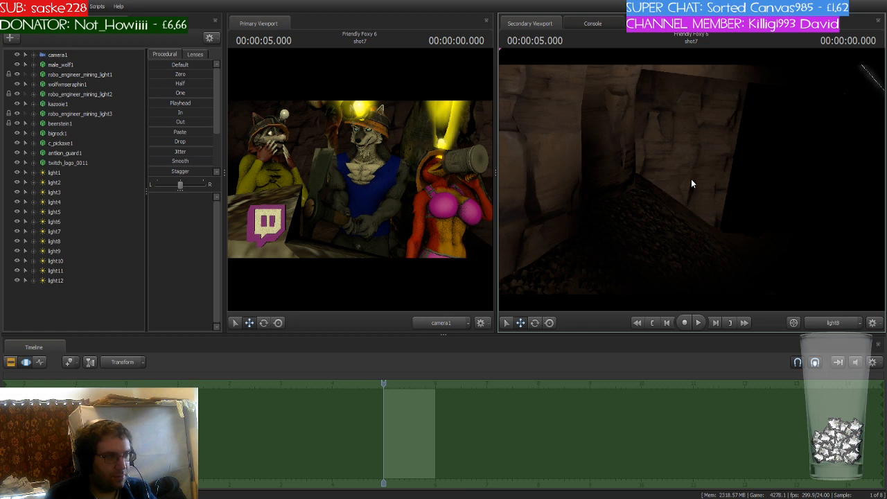
# - Switch the secondary viewport back to the work camera while reselecting light10
pyautogui.click(55, 279)
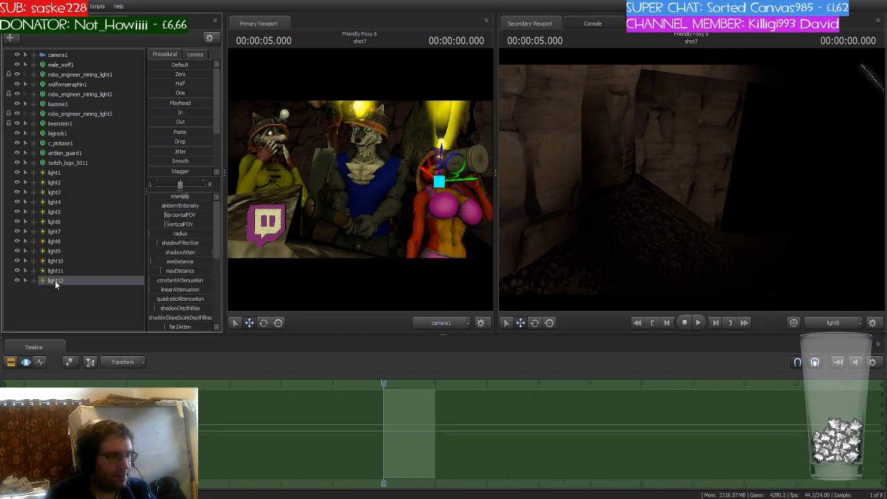
pyautogui.click(63, 270)
pyautogui.click(62, 263)
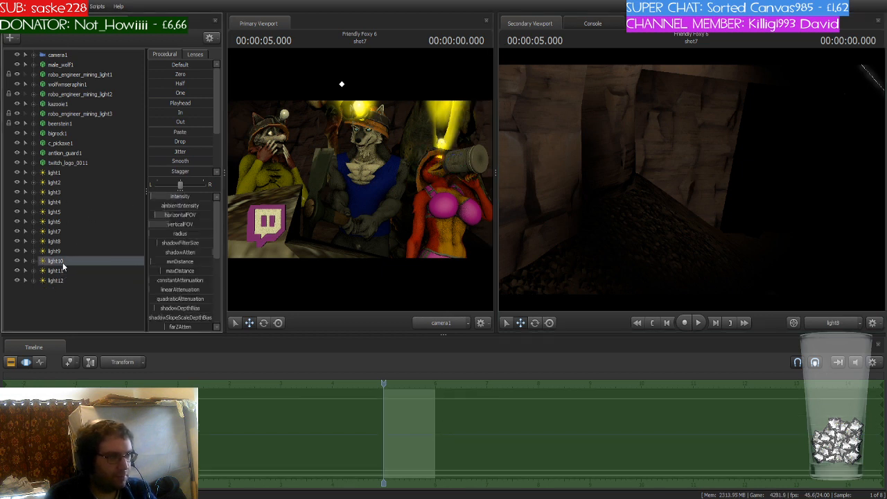
pyautogui.click(545, 233)
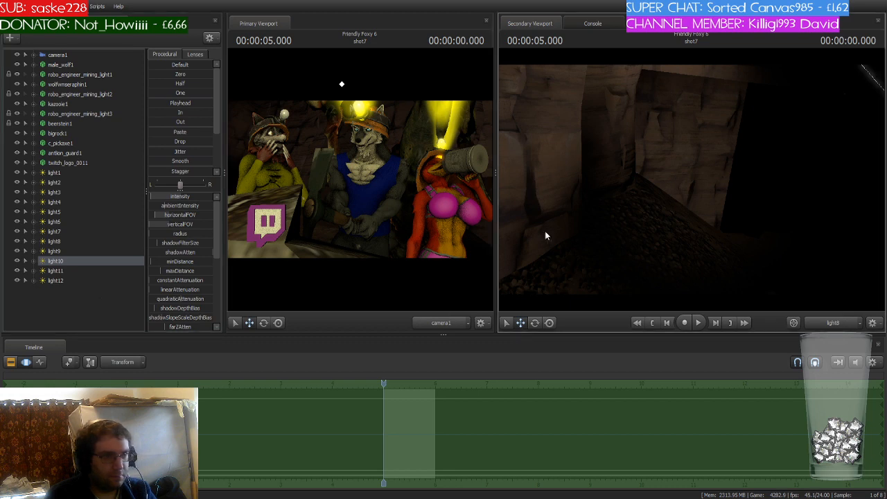
pyautogui.click(821, 323)
pyautogui.press('w')
pyautogui.moveTo(821, 263)
pyautogui.mouseDown()
pyautogui.moveTo(776, 260)
pyautogui.moveTo(821, 264)
pyautogui.mouseUp()
pyautogui.moveTo(601, 181); pyautogui.dragTo(600, 178)
pyautogui.hotkey('ctrl', 'z')
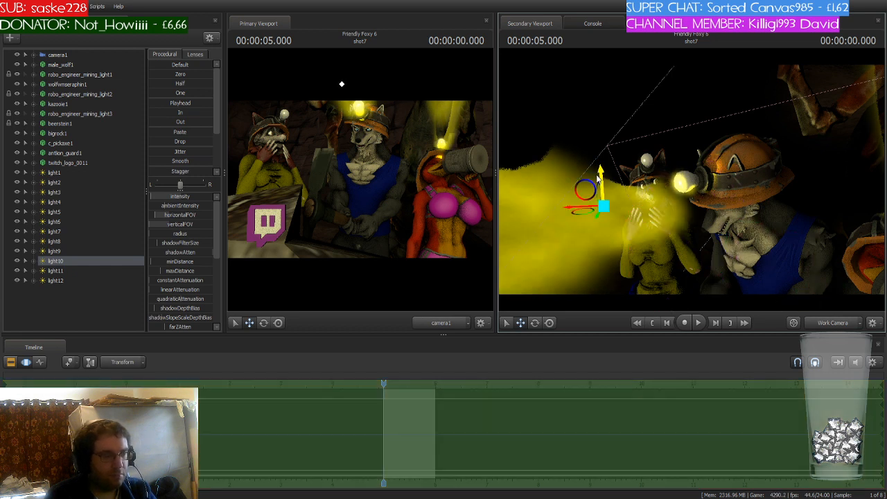
# - Paste copies of light9 and light10 into the scene and view through the first copy in the secondary viewport
pyautogui.click(81, 253)
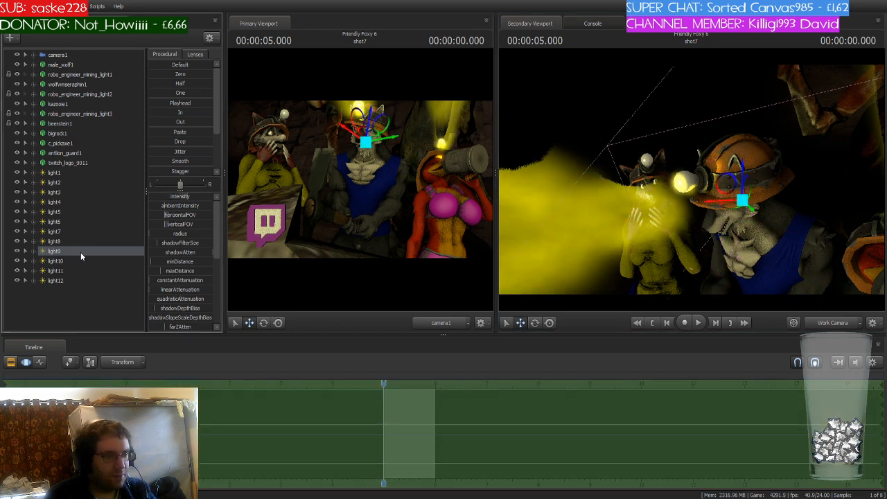
pyautogui.moveTo(742, 171); pyautogui.dragTo(742, 174)
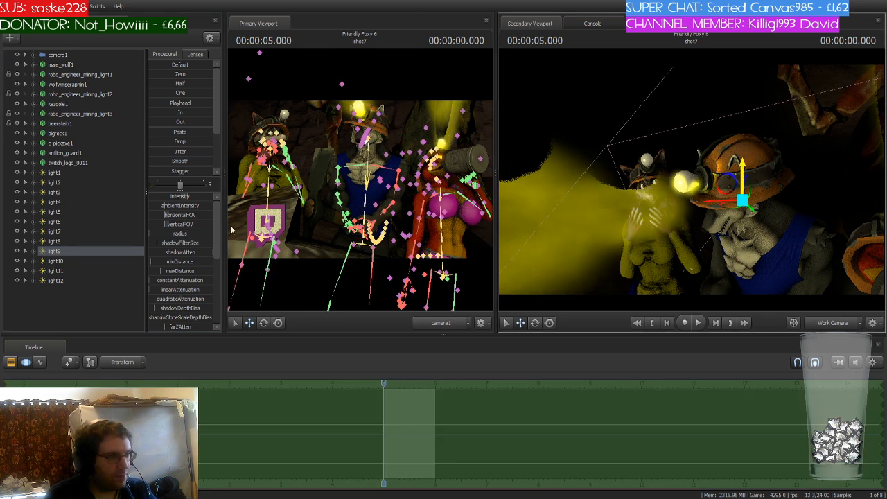
pyautogui.click(67, 260)
pyautogui.keyDown('ctrl'); pyautogui.click(68, 250); pyautogui.keyUp('ctrl')
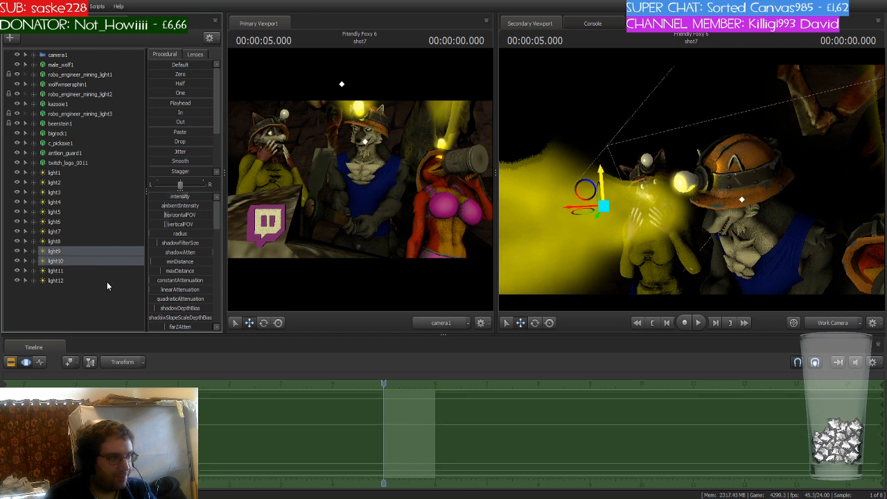
pyautogui.click(77, 300)
pyautogui.hotkey('ctrl', 'v')
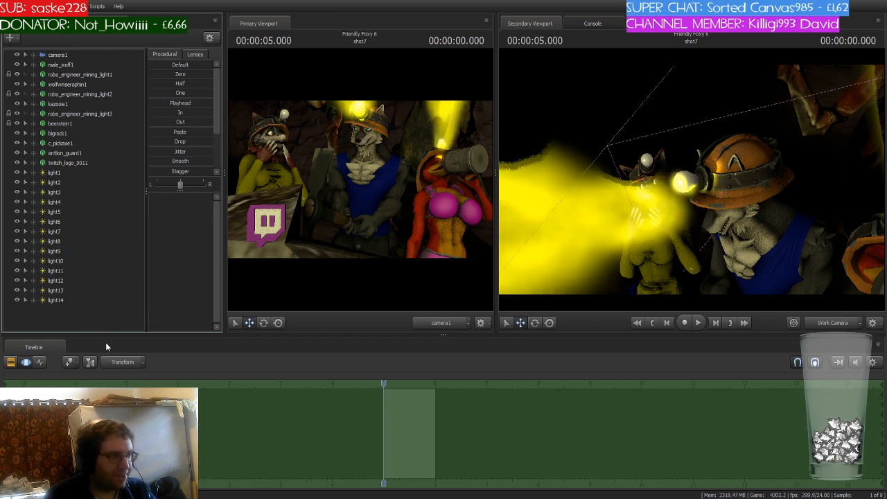
pyautogui.click(65, 291)
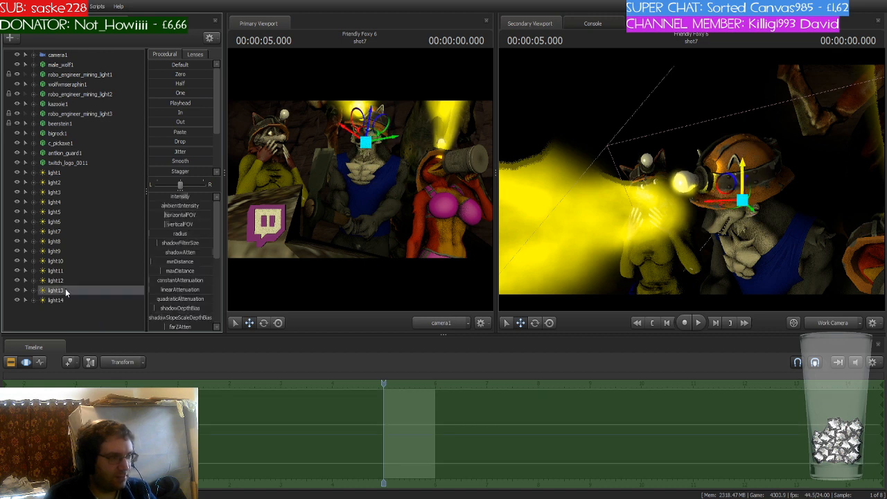
pyautogui.moveTo(65, 290); pyautogui.dragTo(637, 197)
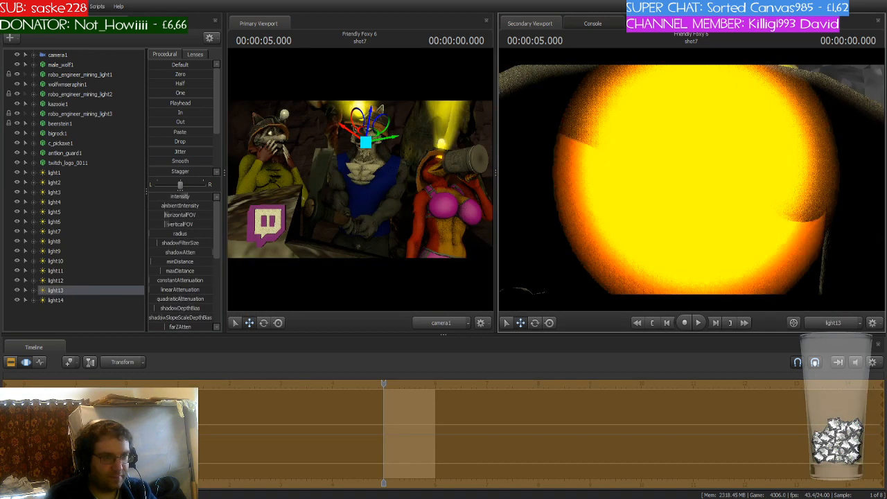
# - Adjust light13's aim through its own view, then switch the secondary viewport back to the work camera
pyautogui.moveTo(692, 180)
pyautogui.mouseDown()
pyautogui.moveTo(637, 174)
pyautogui.moveTo(523, 187)
pyautogui.moveTo(693, 182)
pyautogui.mouseUp()
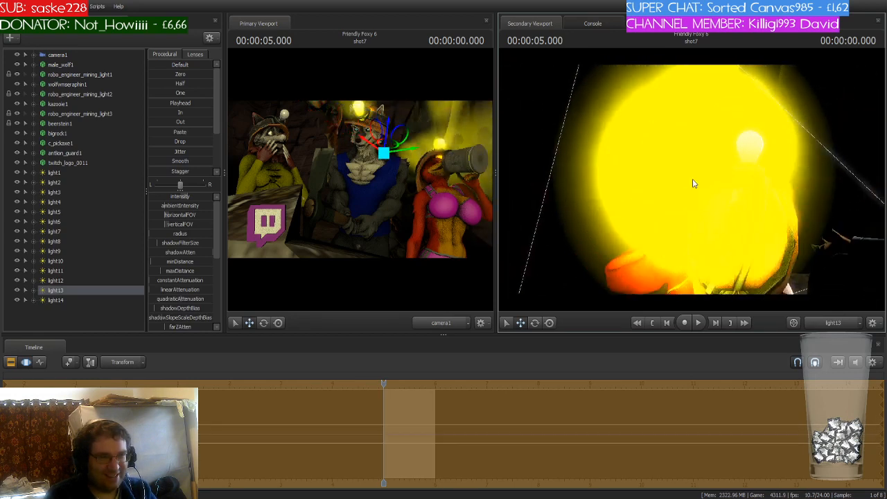
pyautogui.click(833, 323)
pyautogui.press('s')
pyautogui.moveTo(721, 208)
pyautogui.mouseDown()
pyautogui.moveTo(738, 197)
pyautogui.moveTo(710, 194)
pyautogui.mouseUp()
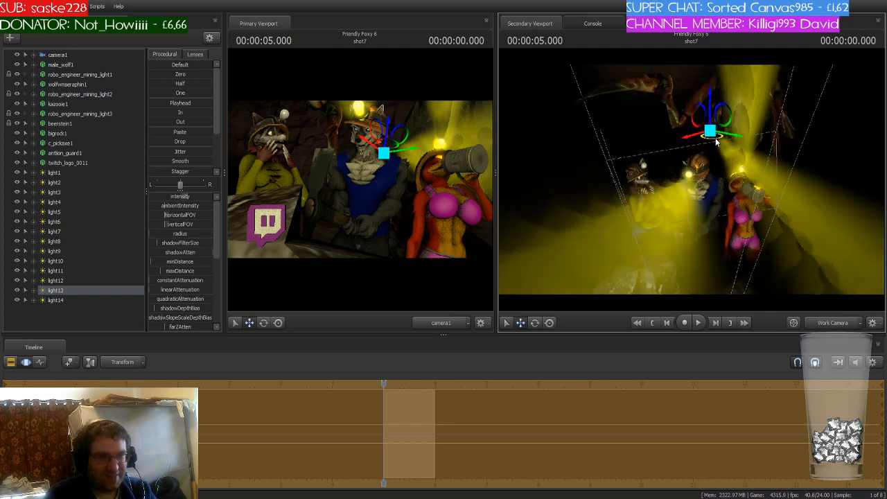
pyautogui.moveTo(710, 140); pyautogui.dragTo(656, 139)
pyautogui.press('e')
# - Select light14 and reposition it at the raccoon miner's helmet lamp
pyautogui.click(68, 300)
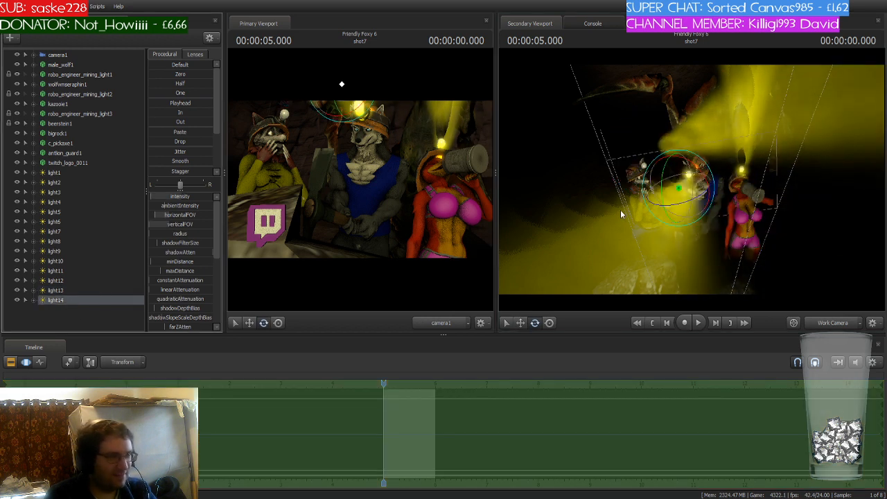
pyautogui.moveTo(705, 164); pyautogui.dragTo(698, 130)
pyautogui.press('w')
pyautogui.press('w')
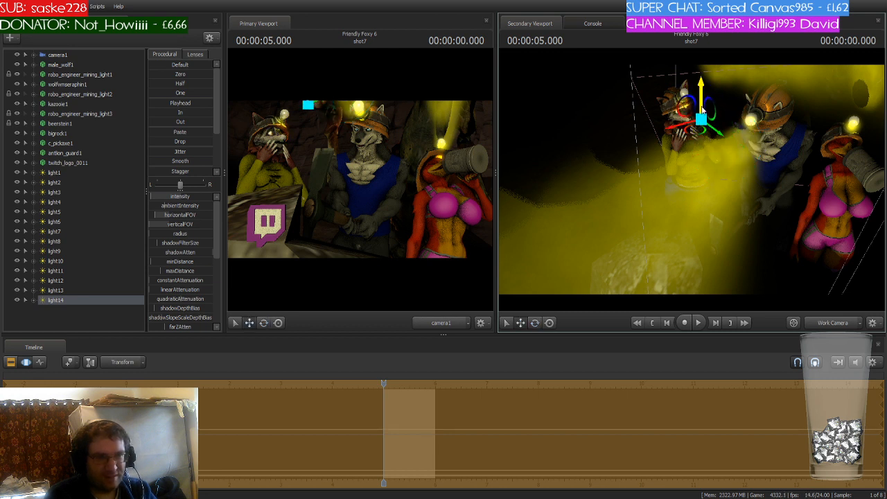
pyautogui.moveTo(704, 97); pyautogui.dragTo(702, 93)
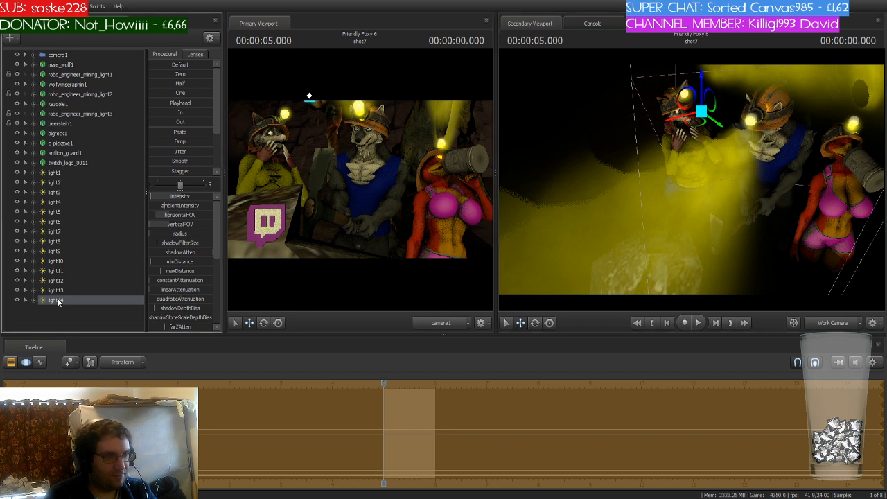
# - Delete light14, then undo the deletion
pyautogui.press('Delete')
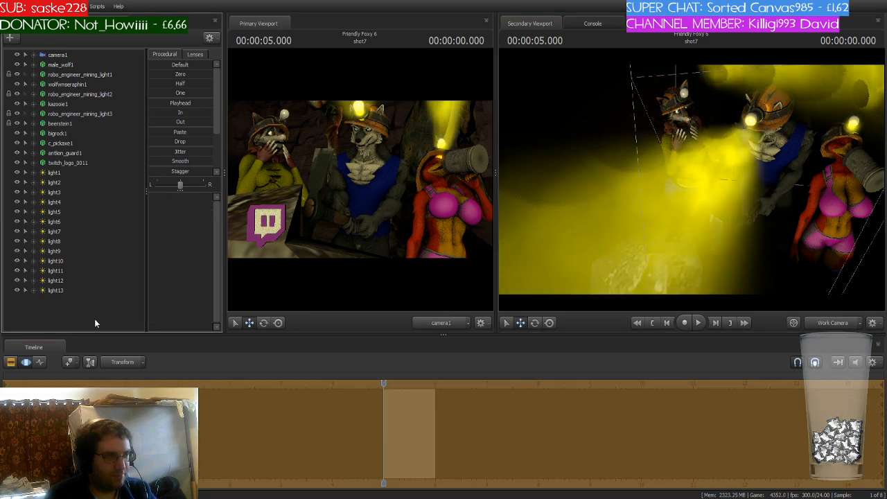
pyautogui.click(97, 283)
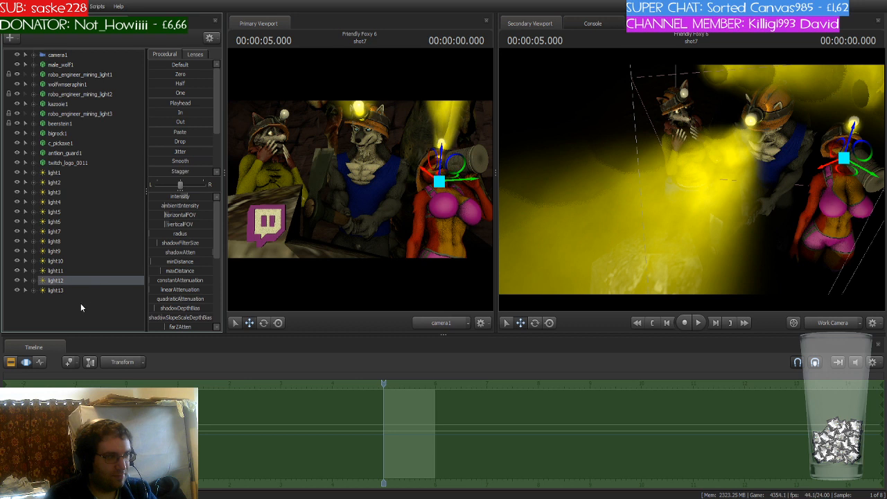
pyautogui.hotkey('ctrl', 'z')
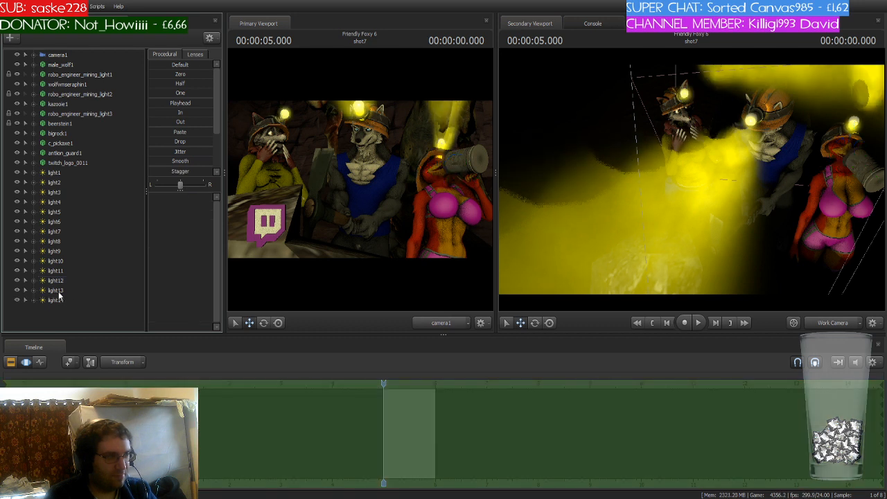
# - Select light13 and delete it from the scene
pyautogui.click(59, 291)
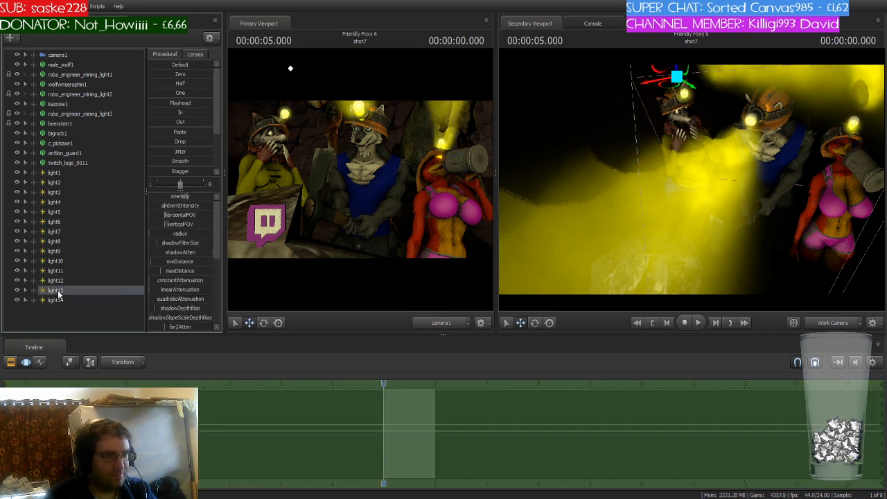
pyautogui.moveTo(691, 178); pyautogui.dragTo(667, 144)
pyautogui.press('e')
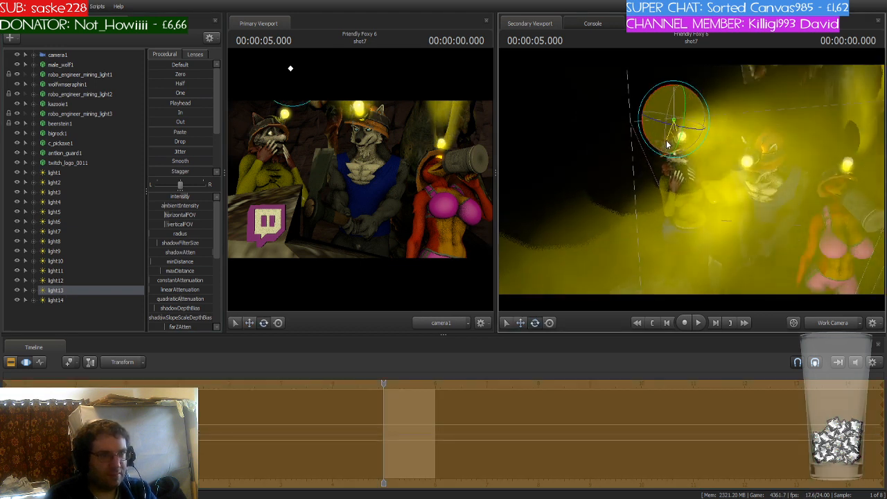
pyautogui.click(86, 289)
pyautogui.press('Delete')
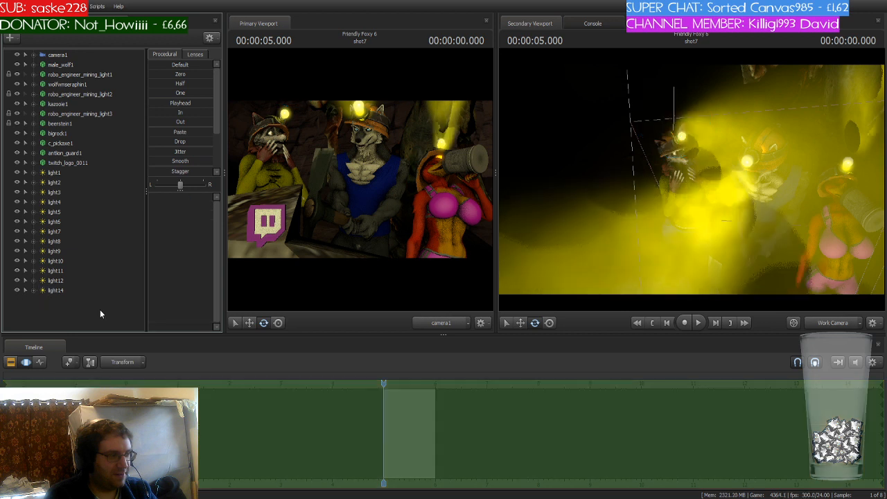
# - Check light11 and light12 in the work camera, then delete light12
pyautogui.moveTo(626, 237); pyautogui.dragTo(606, 235)
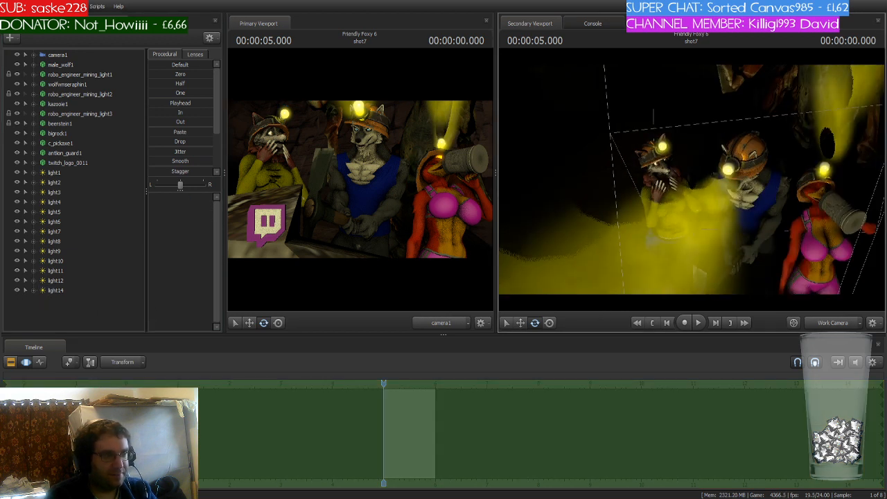
pyautogui.click(61, 275)
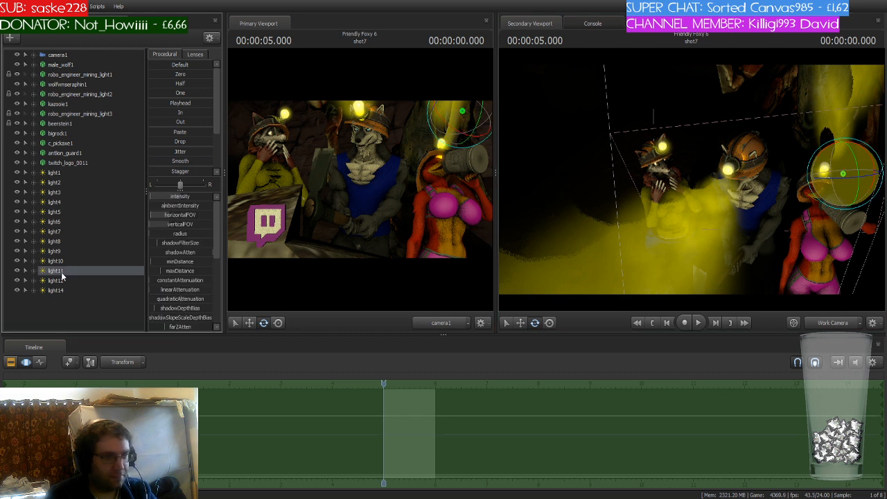
pyautogui.click(63, 281)
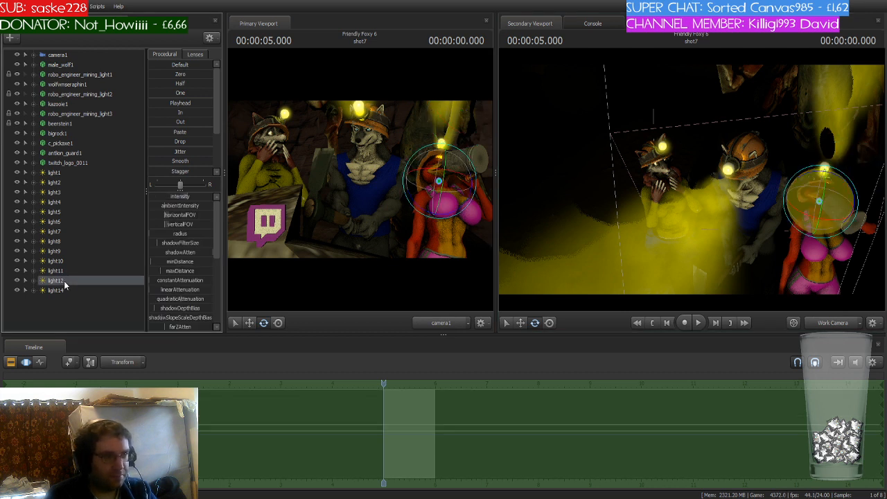
pyautogui.click(727, 228)
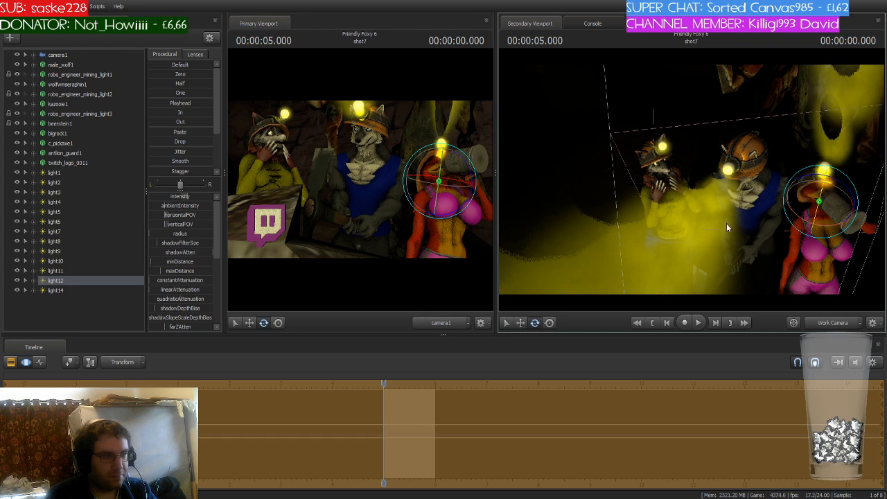
pyautogui.click(77, 285)
pyautogui.press('Delete')
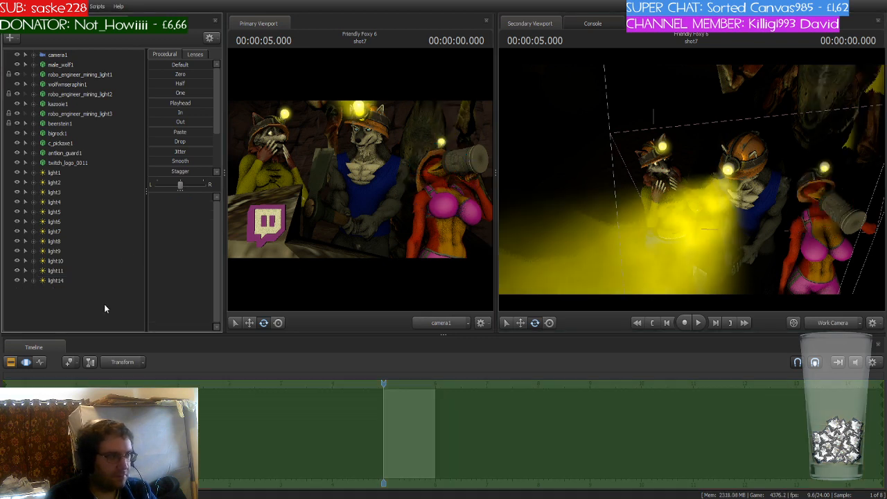
# - Step through light14, light11, light10 and light9 to check where each light sits on the miners
pyautogui.moveTo(710, 275); pyautogui.dragTo(741, 274)
pyautogui.press('w')
pyautogui.press('s')
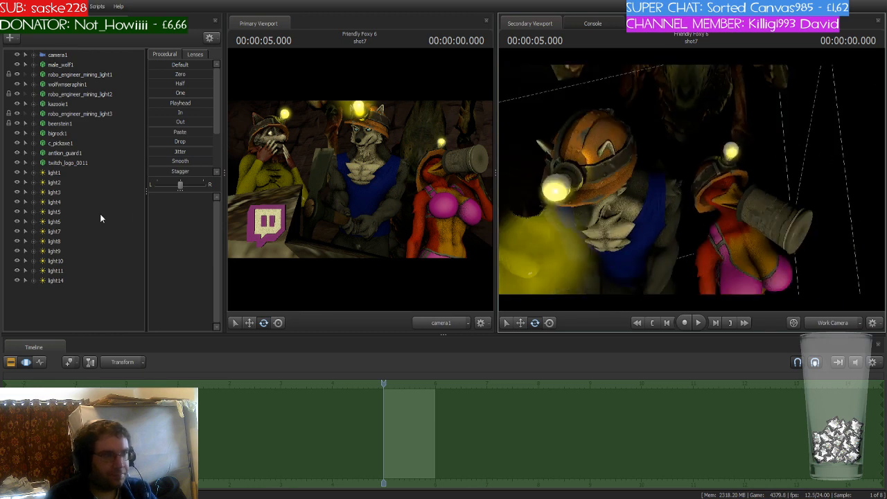
pyautogui.click(58, 280)
pyautogui.click(60, 271)
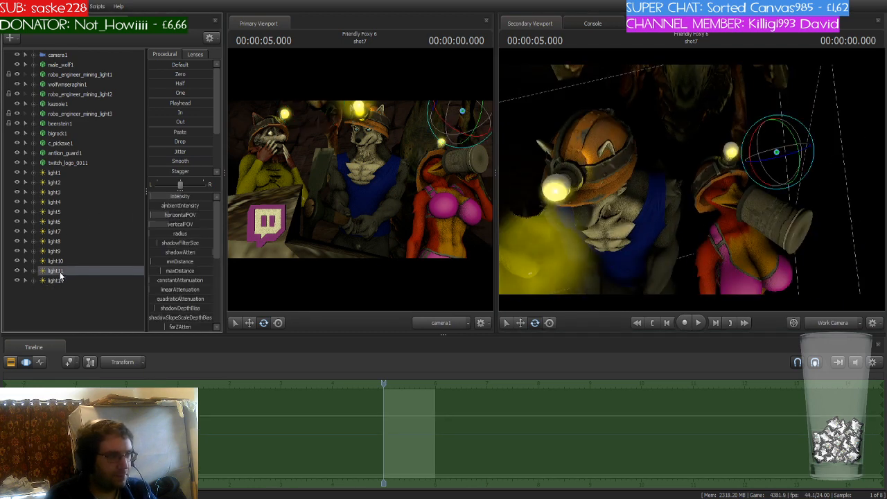
pyautogui.click(62, 262)
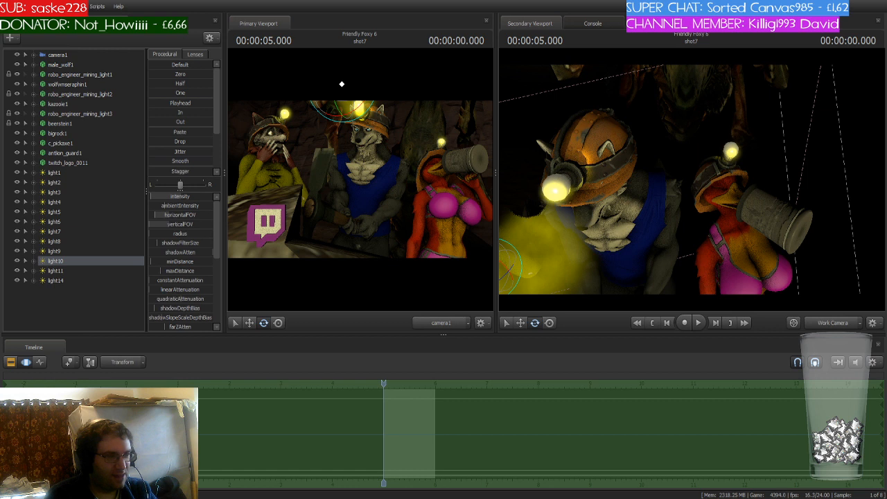
pyautogui.moveTo(607, 248); pyautogui.dragTo(623, 239)
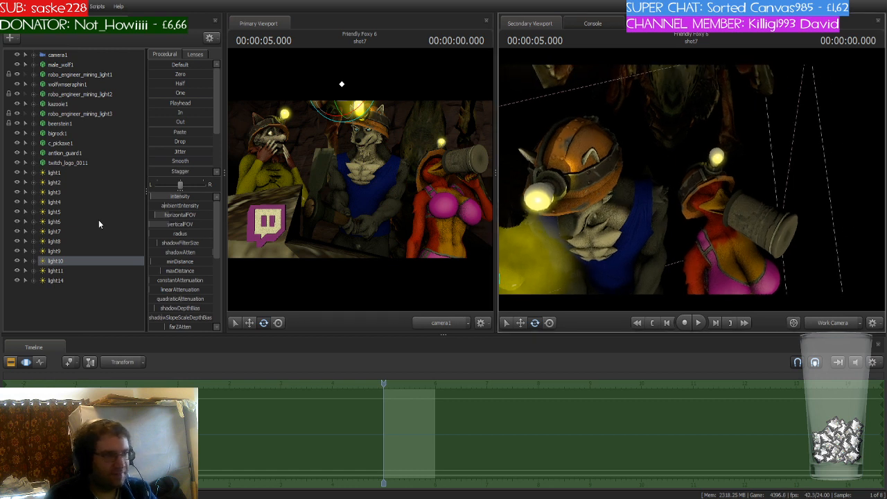
pyautogui.click(67, 250)
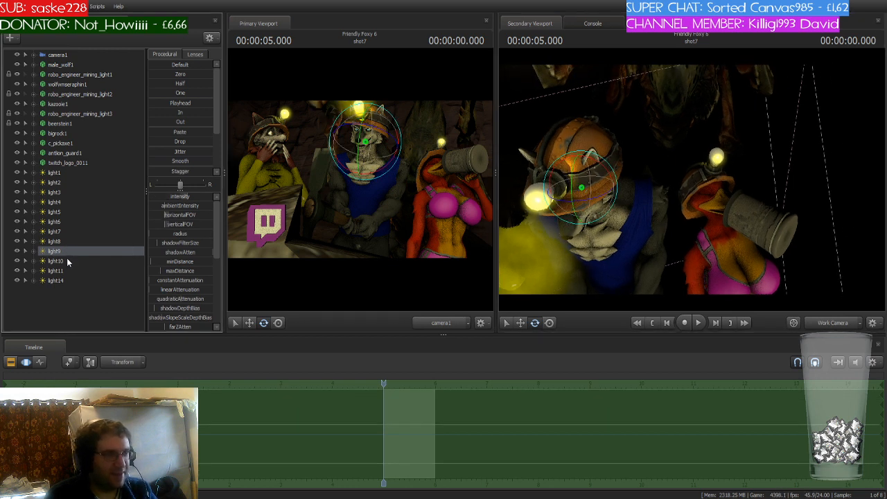
pyautogui.click(67, 261)
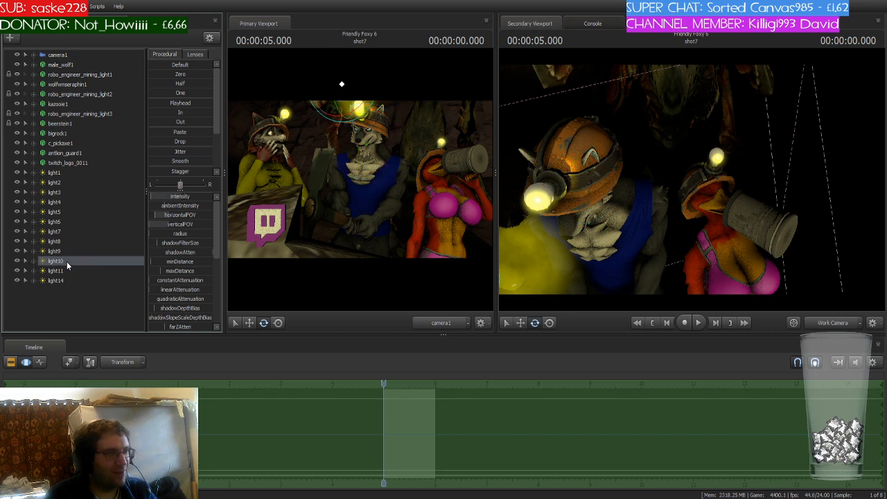
pyautogui.click(65, 270)
pyautogui.moveTo(819, 237); pyautogui.dragTo(829, 216)
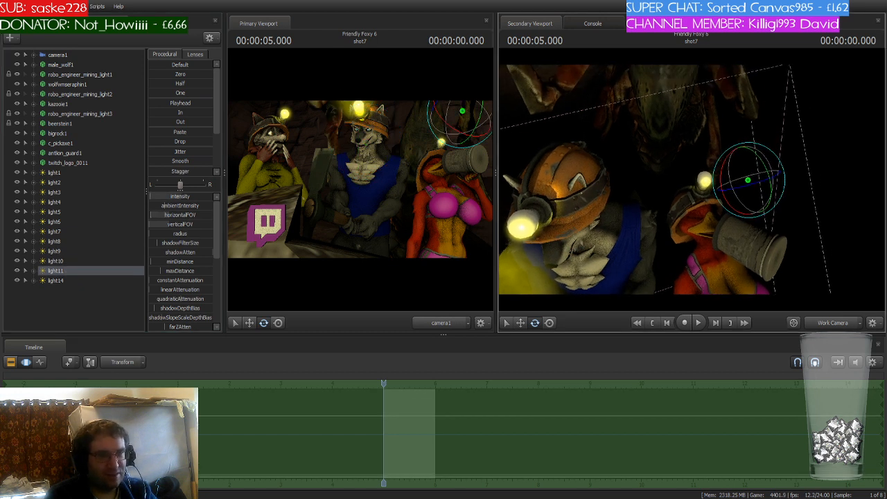
pyautogui.moveTo(153, 197); pyautogui.dragTo(159, 197)
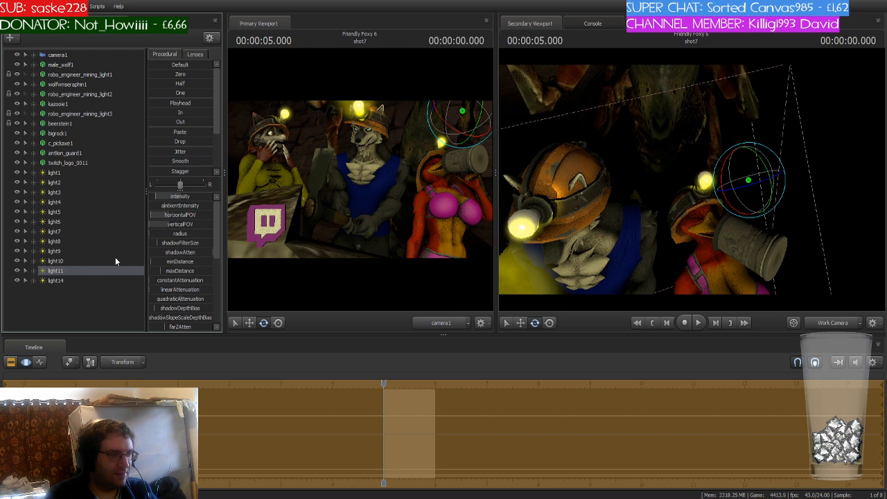
# - Select light9 and delete it from the scene
pyautogui.click(70, 259)
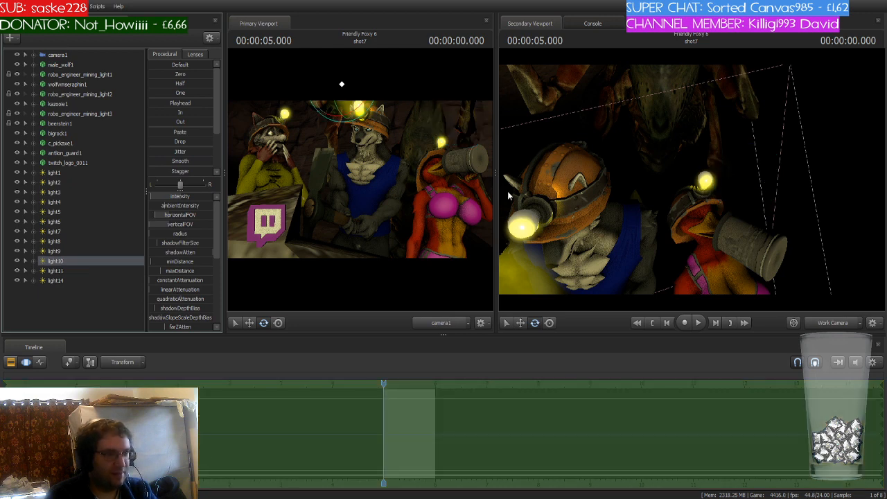
pyautogui.press('f')
pyautogui.press('s')
pyautogui.moveTo(687, 195); pyautogui.dragTo(683, 194)
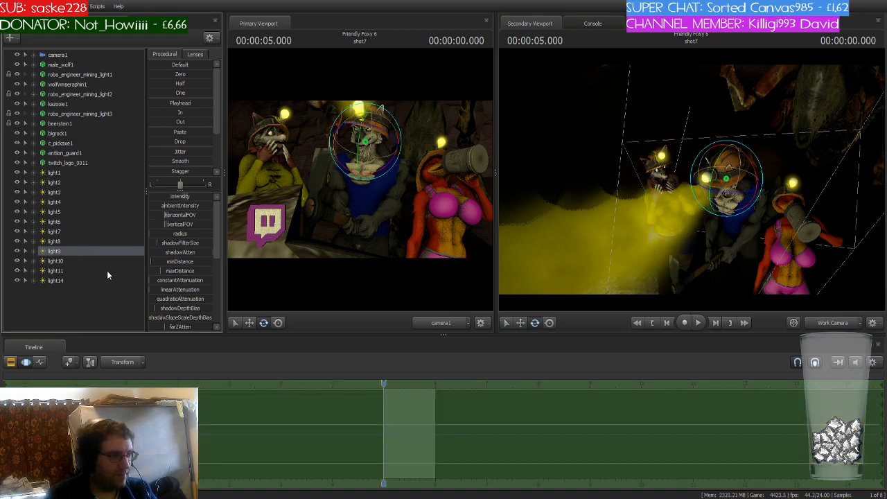
pyautogui.press('Delete')
# - Select light8 and light10 and inspect light10 at the raccoon miner's helmet through the work camera
pyautogui.moveTo(666, 200); pyautogui.dragTo(691, 212)
pyautogui.press('w')
pyautogui.press('w')
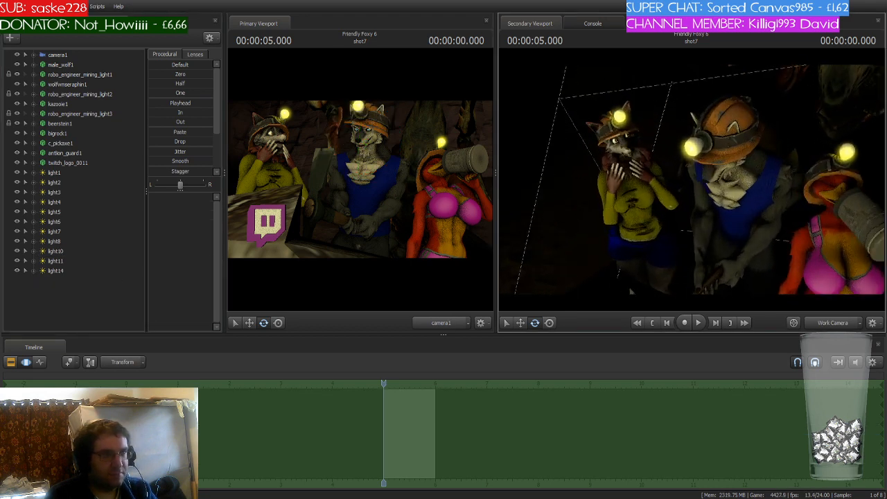
pyautogui.press('ctrl')
pyautogui.press('s')
pyautogui.moveTo(690, 179); pyautogui.dragTo(689, 180)
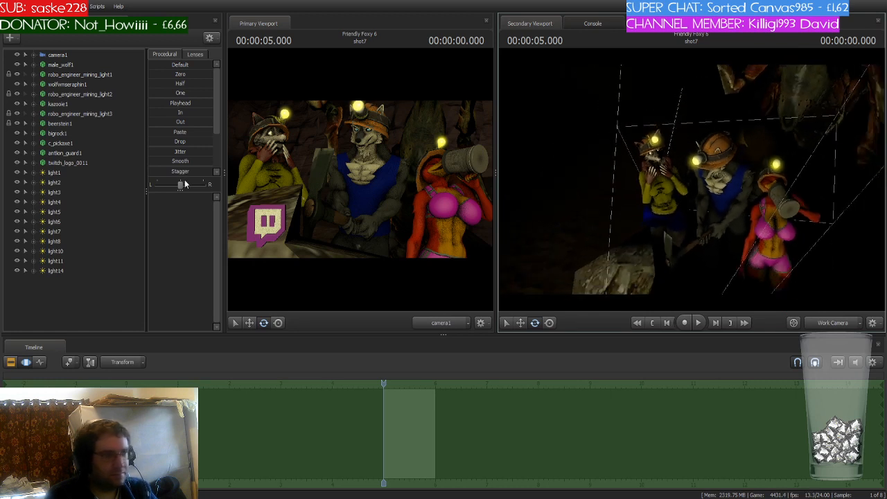
pyautogui.click(66, 241)
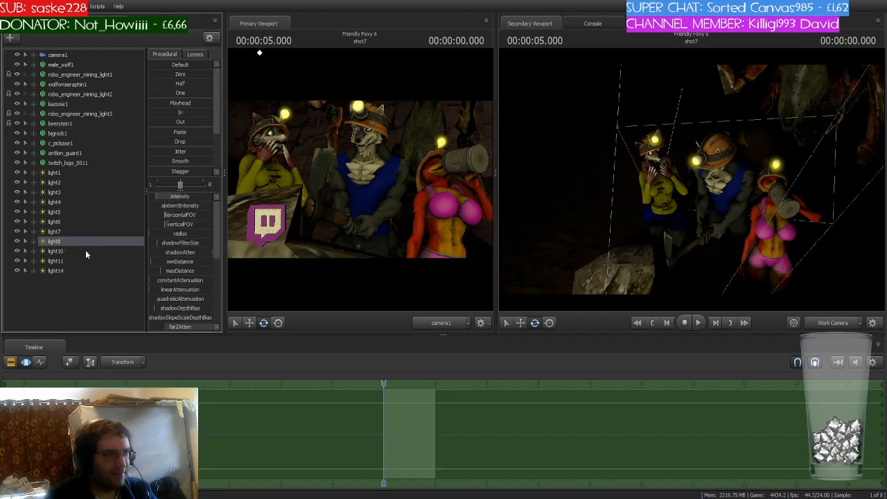
pyautogui.click(86, 252)
pyautogui.moveTo(655, 246); pyautogui.dragTo(666, 166)
pyautogui.press('w')
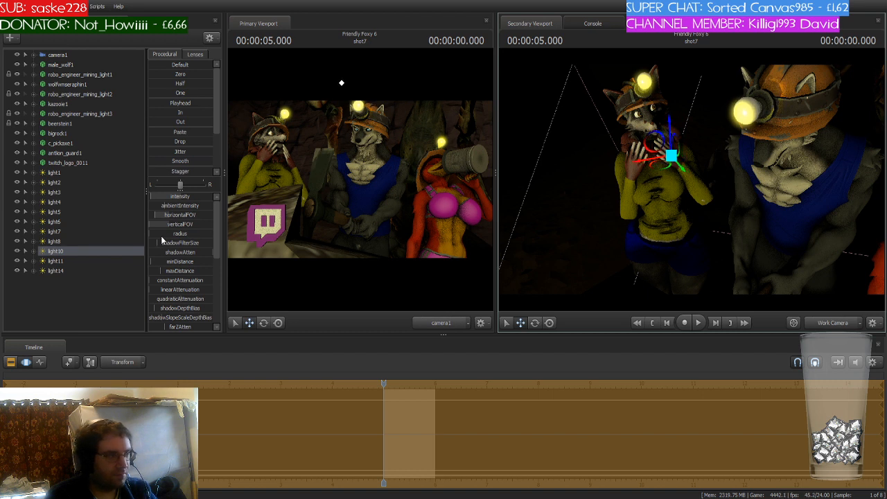
pyautogui.moveTo(153, 199); pyautogui.dragTo(154, 199)
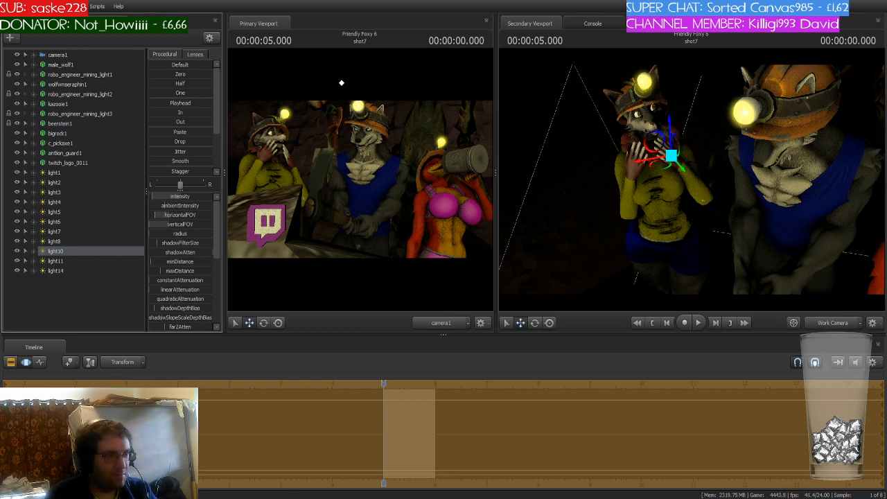
pyautogui.moveTo(154, 199); pyautogui.dragTo(154, 199)
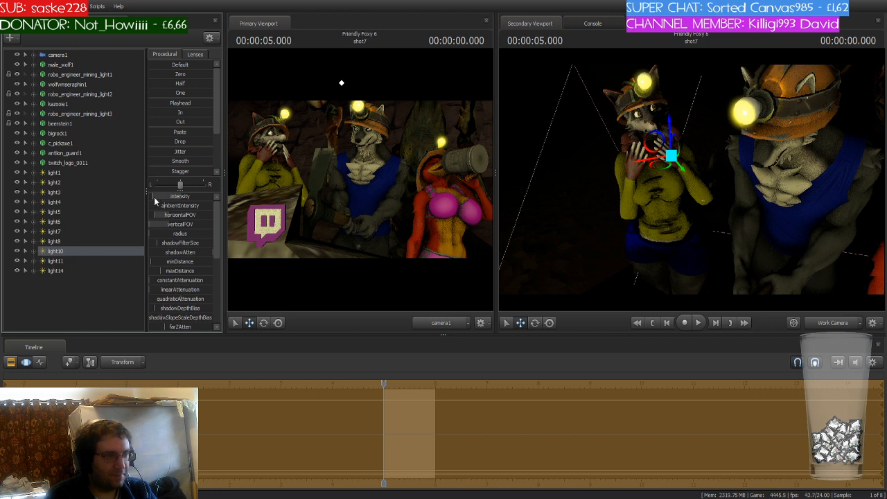
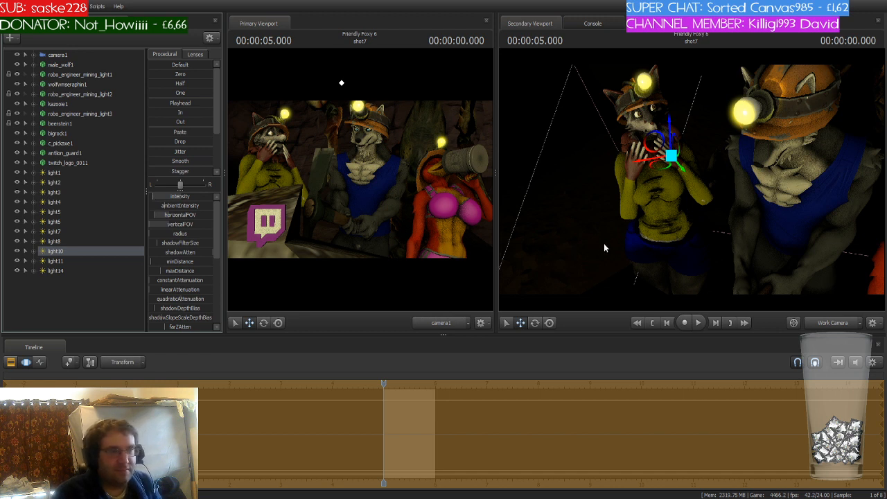
# - Rotate the raccoon miner's left upper arm and left clavicle to adjust her arm pose
pyautogui.moveTo(603, 244); pyautogui.dragTo(641, 259)
pyautogui.press('w')
pyautogui.press('ctrl')
pyautogui.keyDown('ctrl'); pyautogui.click(674, 165); pyautogui.keyUp('ctrl')
pyautogui.press('e')
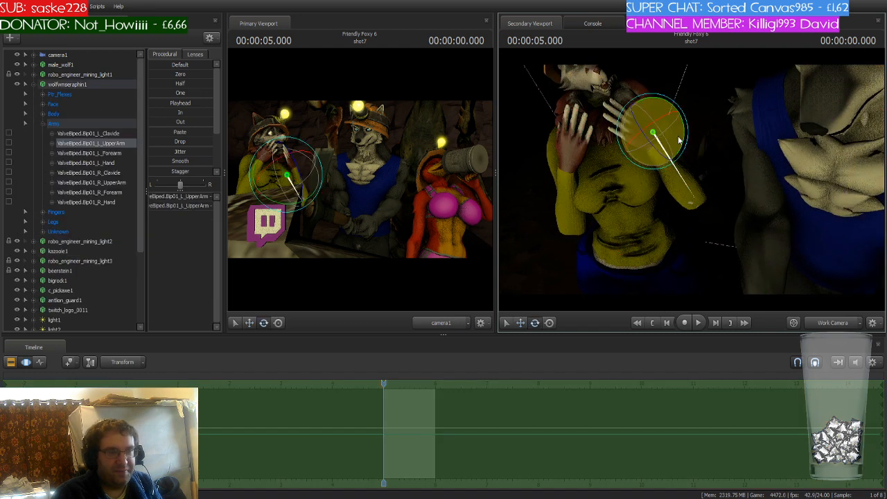
pyautogui.moveTo(686, 128); pyautogui.dragTo(686, 133)
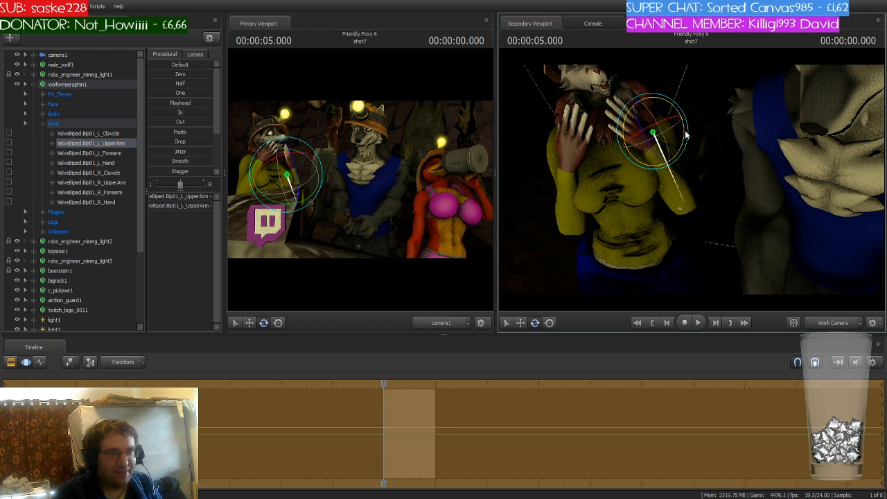
pyautogui.press('ctrl')
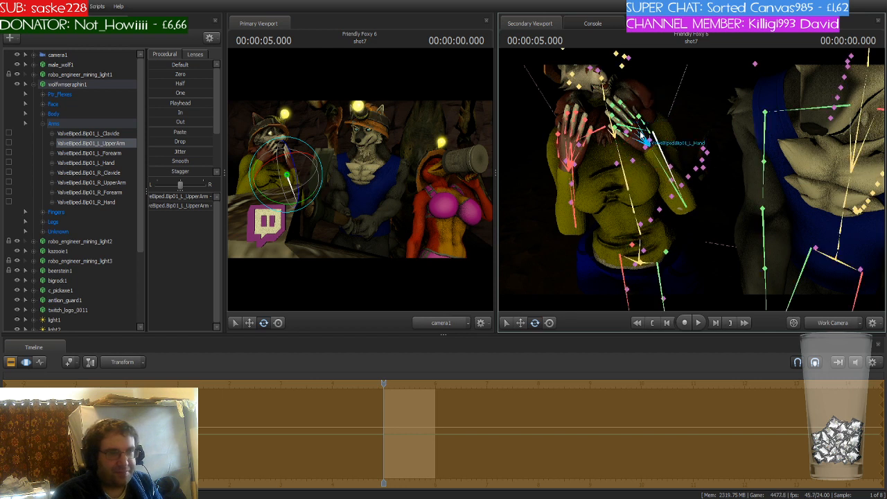
pyautogui.keyDown('ctrl'); pyautogui.click(632, 135); pyautogui.keyUp('ctrl')
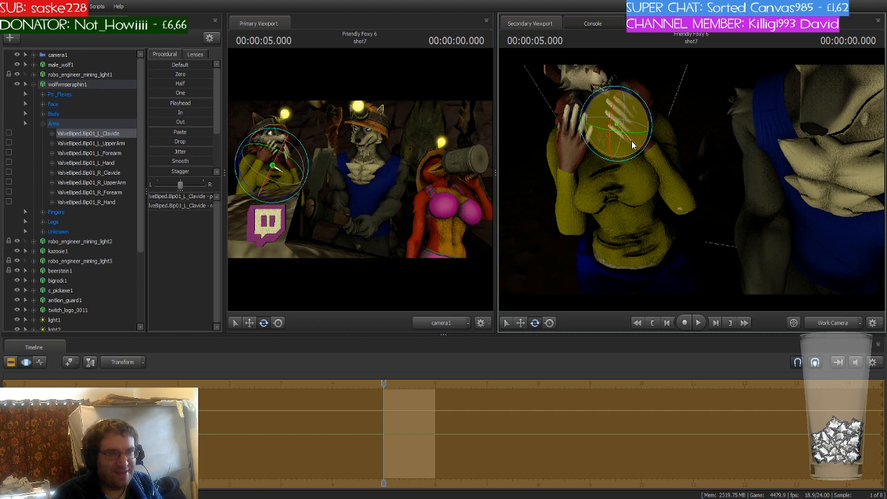
pyautogui.moveTo(634, 143); pyautogui.dragTo(636, 142)
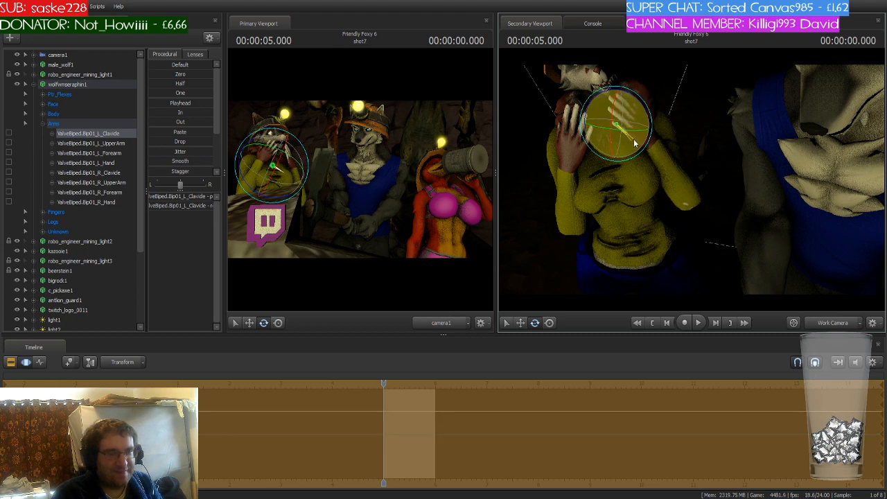
pyautogui.press('s')
pyautogui.moveTo(728, 156); pyautogui.dragTo(697, 149)
pyautogui.moveTo(558, 181); pyautogui.dragTo(580, 173)
pyautogui.press('w')
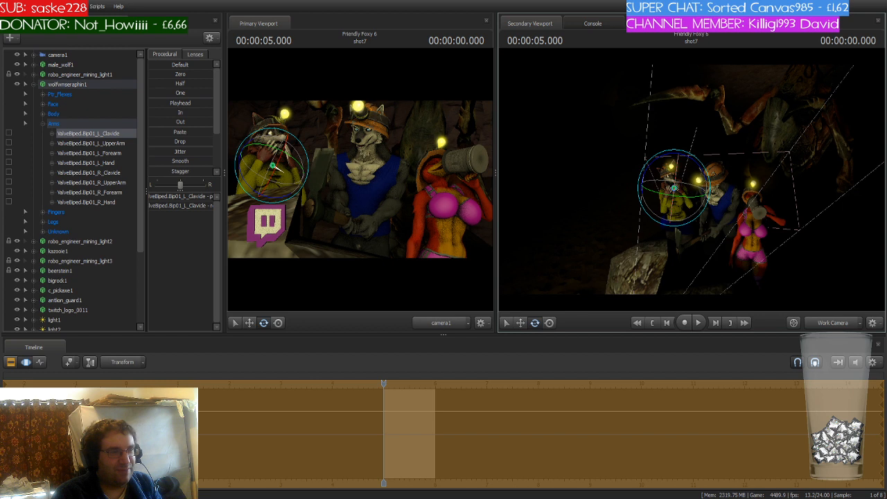
# - Select the antlion guard's root and rotate and move it into place behind the miners
pyautogui.click(35, 85)
pyautogui.click(58, 174)
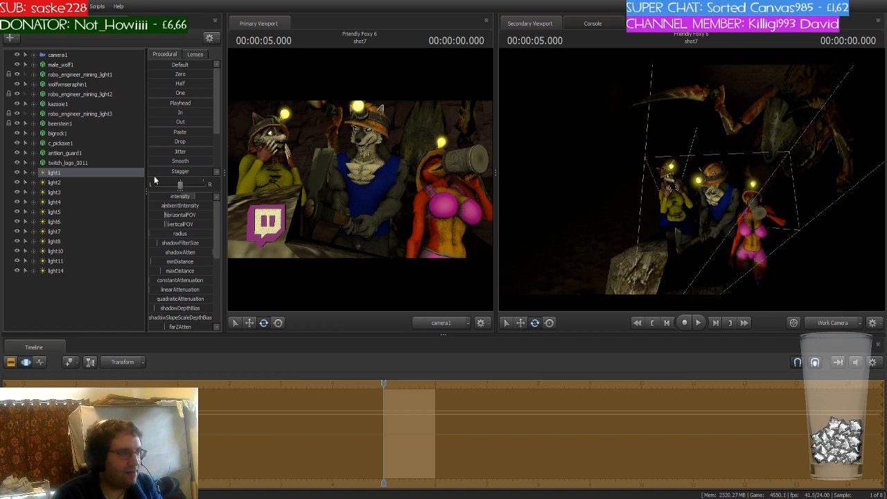
pyautogui.click(93, 153)
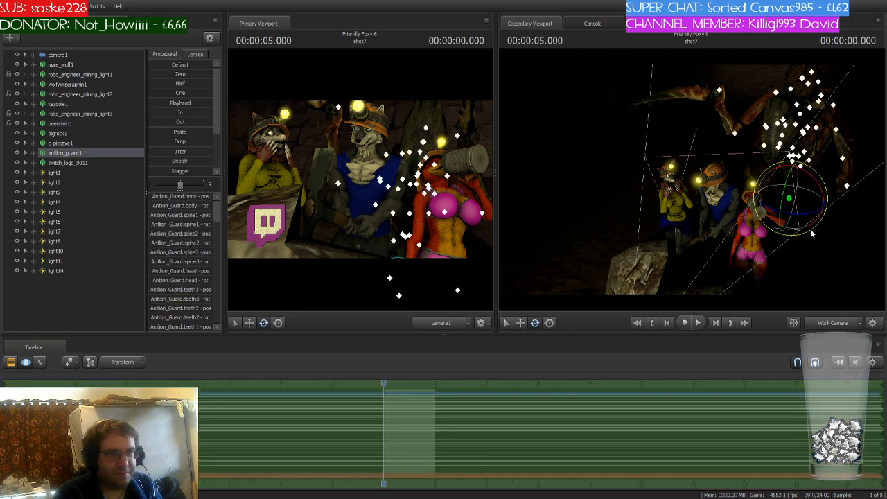
pyautogui.click(800, 209)
pyautogui.press('w')
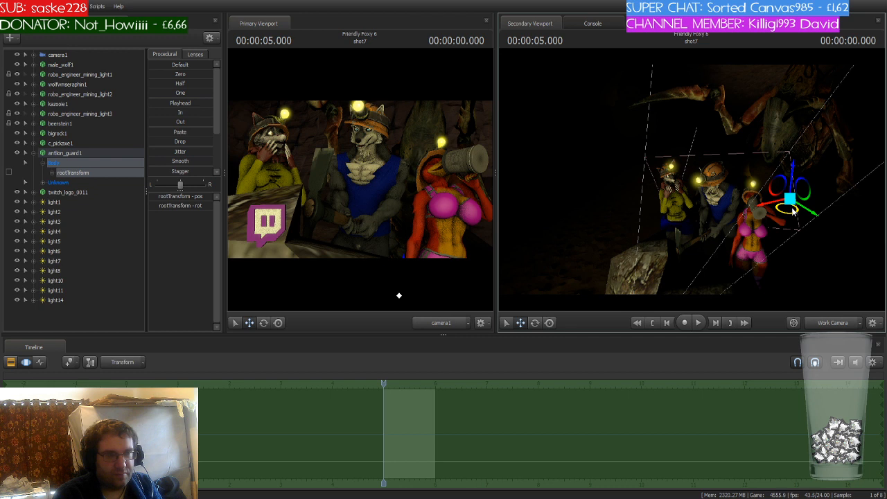
pyautogui.press('e')
pyautogui.moveTo(816, 182); pyautogui.dragTo(805, 218)
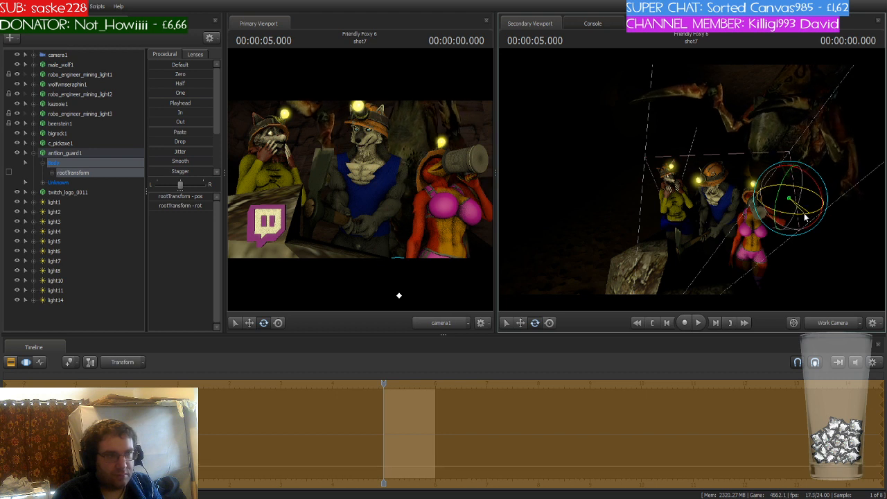
pyautogui.press('w')
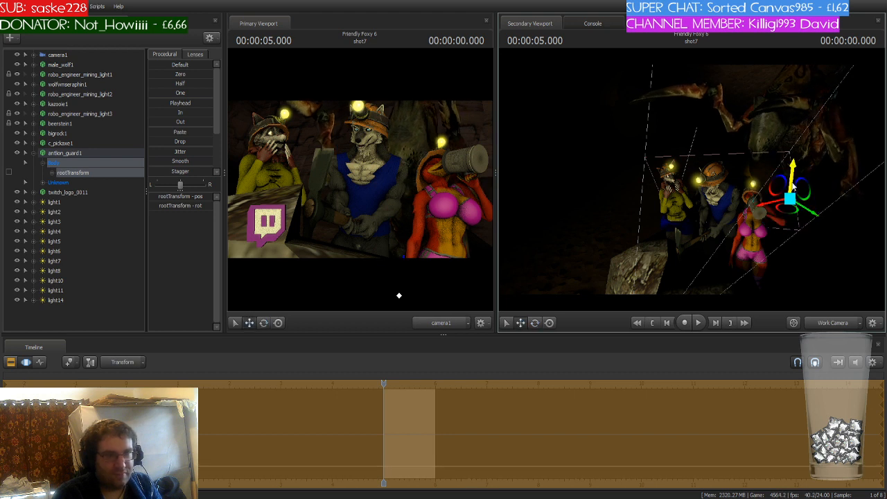
pyautogui.press('e')
pyautogui.moveTo(803, 216); pyautogui.dragTo(796, 216)
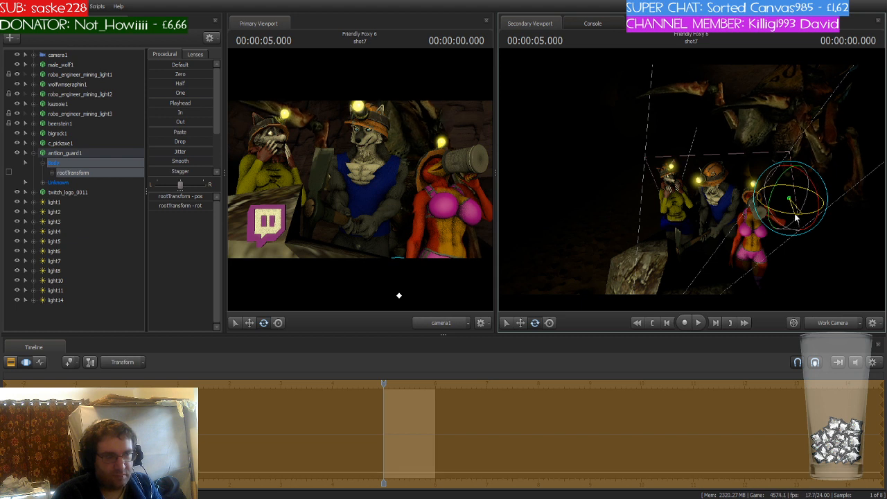
pyautogui.press('w')
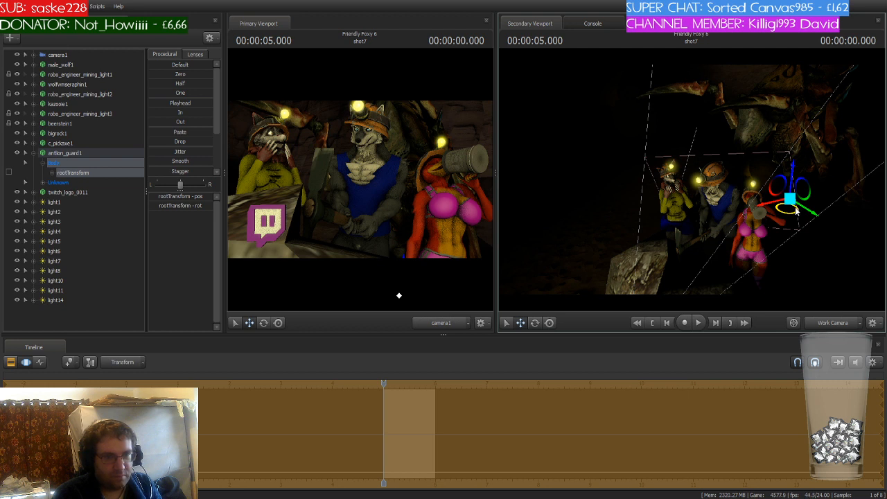
pyautogui.moveTo(796, 211); pyautogui.dragTo(811, 215)
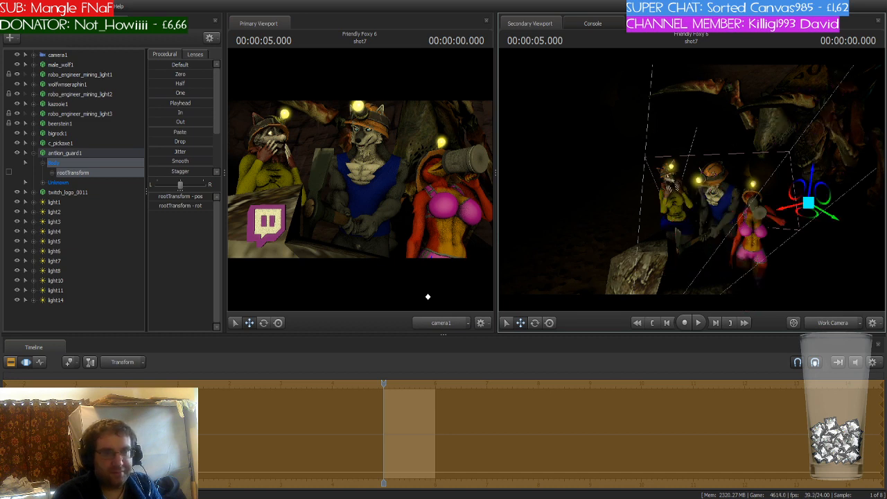
pyautogui.press('w')
pyautogui.moveTo(711, 198)
pyautogui.mouseDown()
pyautogui.moveTo(729, 181)
pyautogui.moveTo(710, 198)
pyautogui.mouseUp()
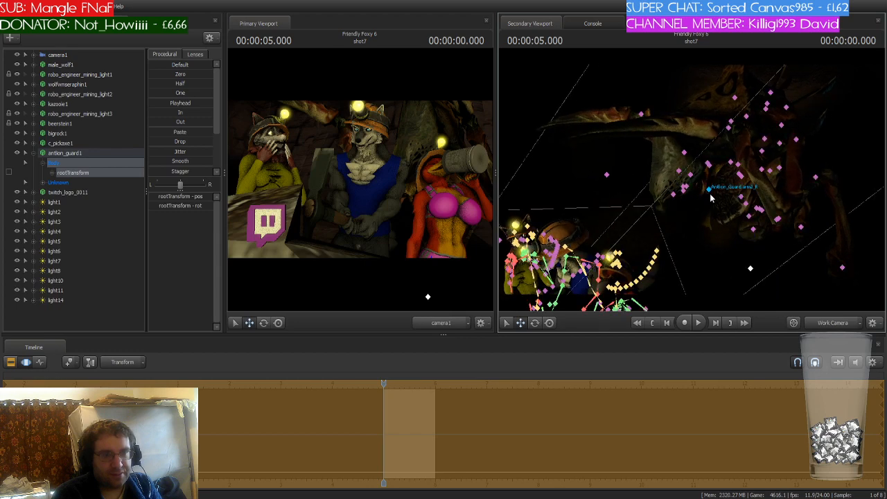
pyautogui.click(776, 220)
pyautogui.press('e')
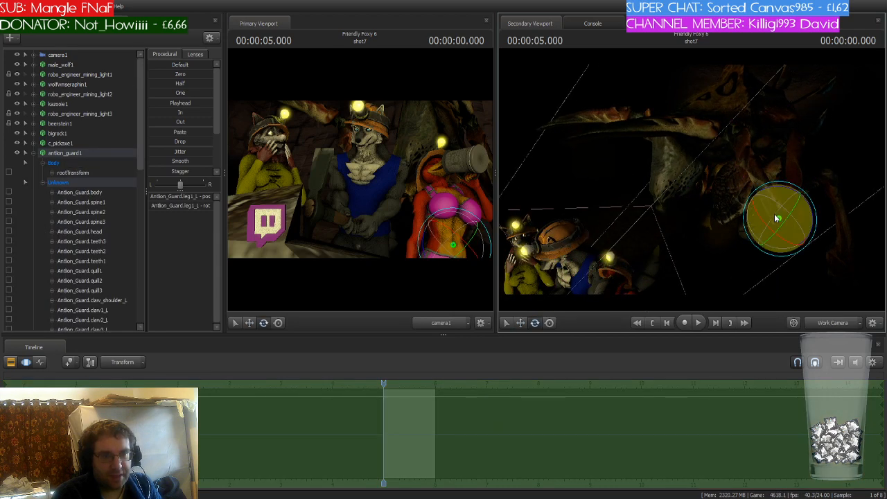
pyautogui.moveTo(775, 215); pyautogui.dragTo(700, 183)
pyautogui.hotkey('ctrl', 'z')
pyautogui.press('w')
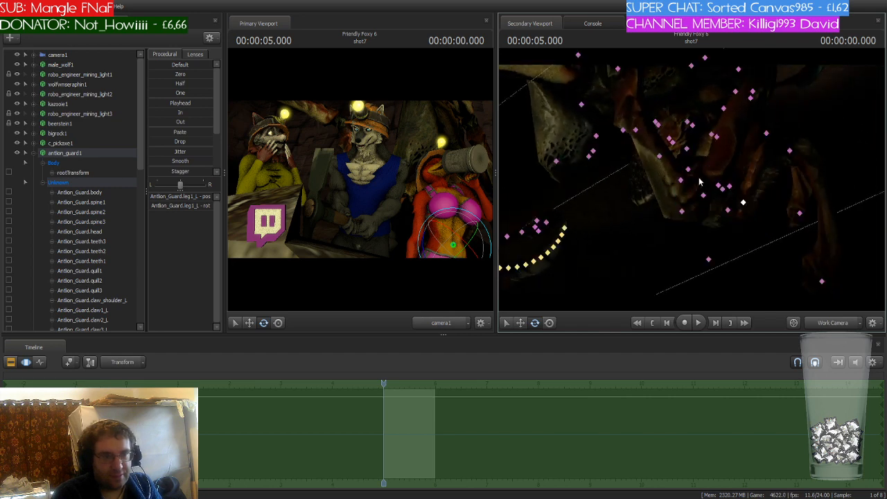
# - Rotate the antlion guard's left claw2 bone to reposition its left claw
pyautogui.click(681, 212)
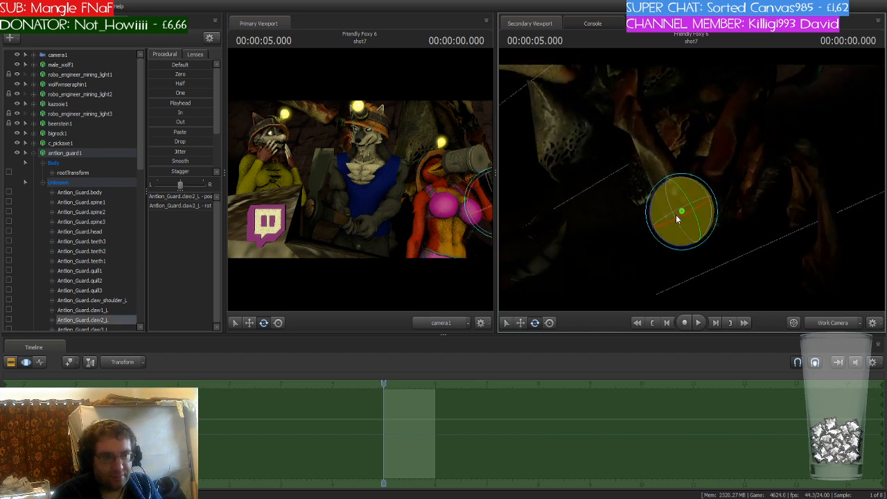
pyautogui.moveTo(676, 216); pyautogui.dragTo(658, 221)
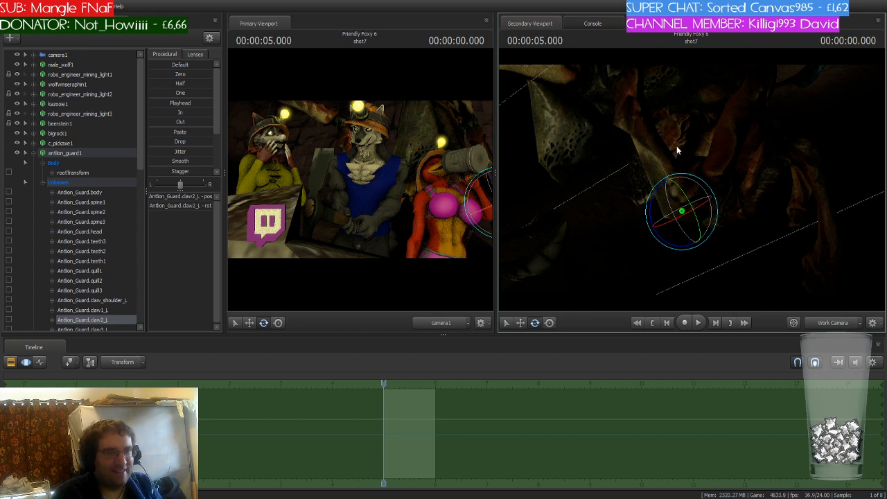
pyautogui.press('ctrl')
pyautogui.moveTo(702, 182)
pyautogui.mouseDown()
pyautogui.moveTo(682, 177)
pyautogui.moveTo(702, 182)
pyautogui.mouseUp()
pyautogui.press('ctrl')
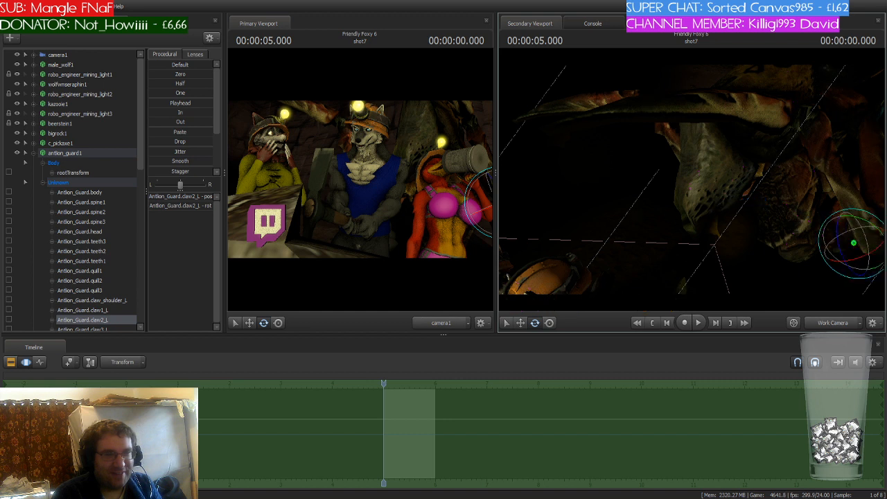
# - Rotate the antlion guard's right claw3 bone to reposition its right claw, then collapse the antlion guard
pyautogui.moveTo(719, 204); pyautogui.dragTo(688, 153)
pyautogui.click(686, 154)
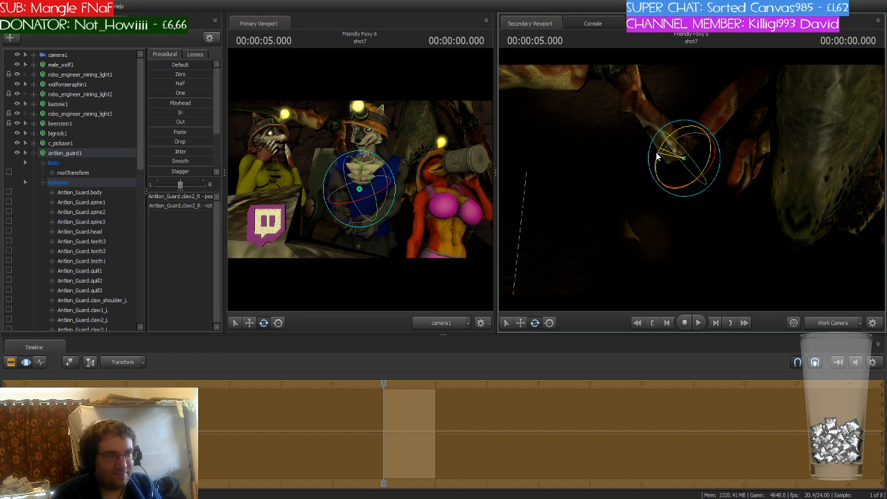
pyautogui.hotkey('ctrl', 'z')
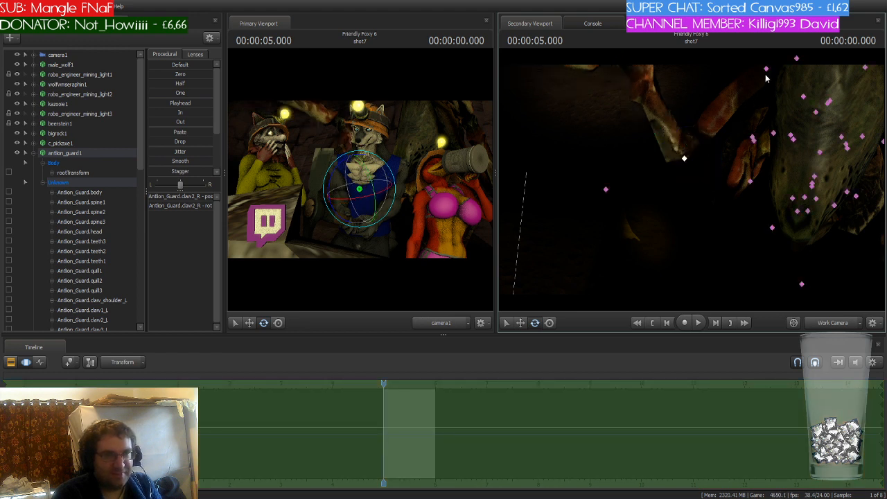
pyautogui.moveTo(766, 75); pyautogui.dragTo(695, 181)
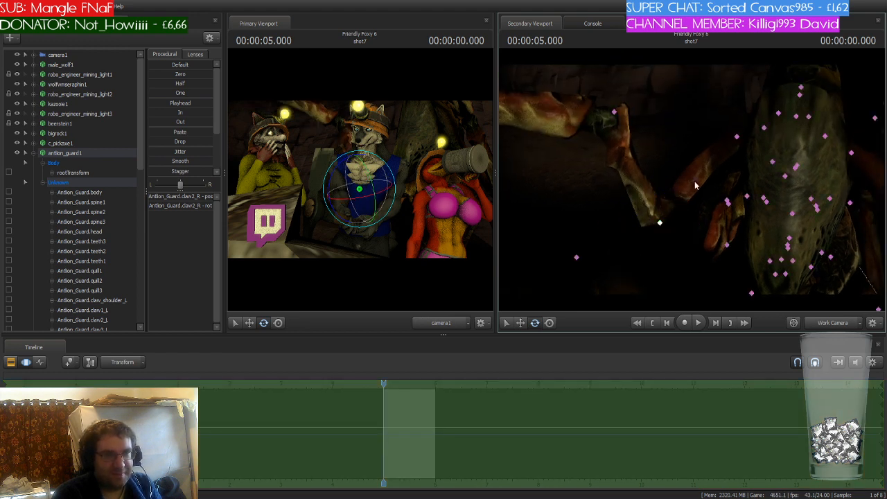
pyautogui.click(763, 129)
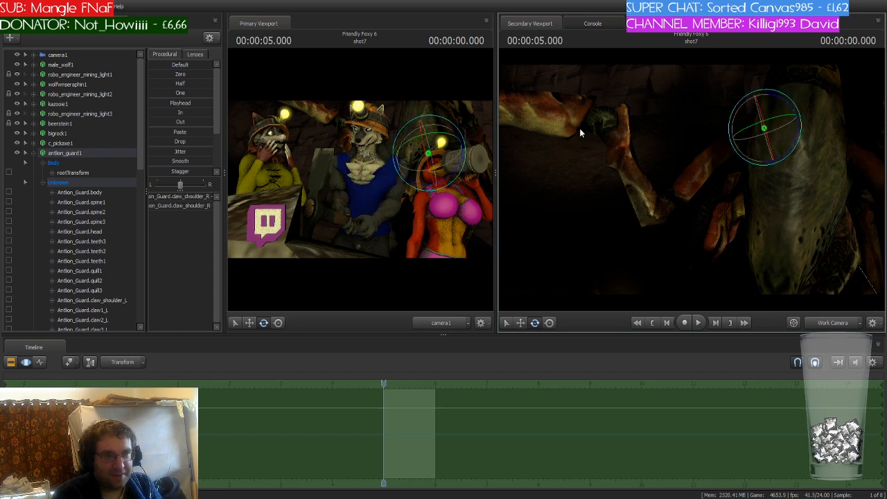
pyautogui.click(614, 112)
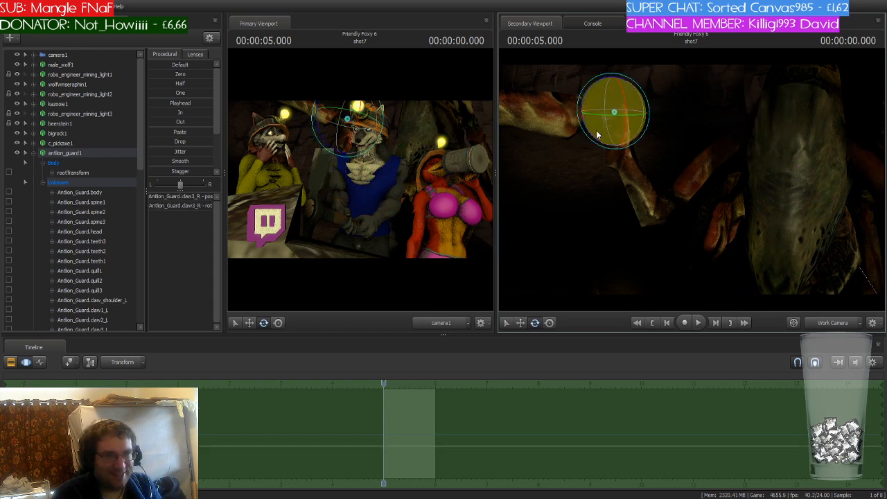
pyautogui.moveTo(600, 133); pyautogui.dragTo(603, 140)
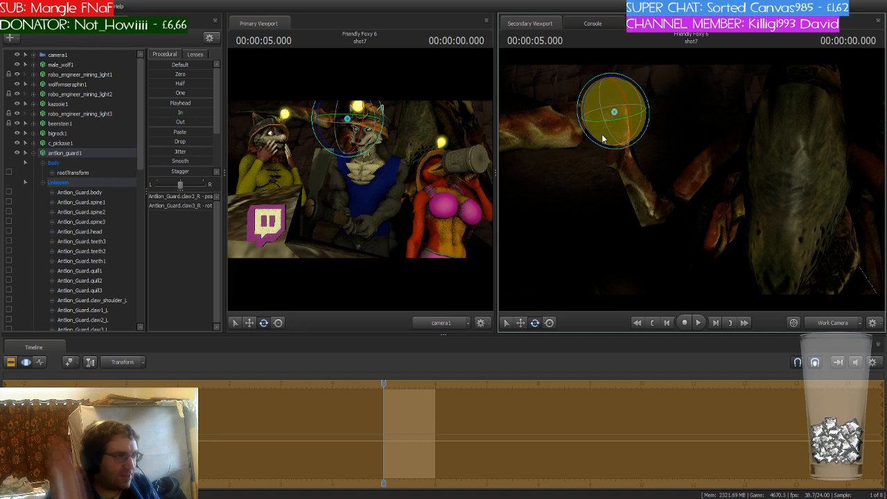
pyautogui.click(35, 155)
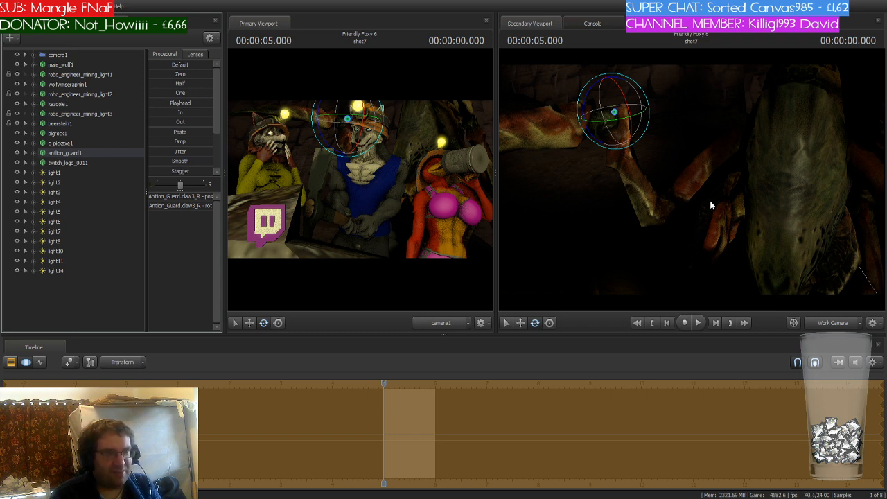
# - Step through light2, light14, light11 and light10, toggling light10 and light14 visibility to check their effect
pyautogui.moveTo(586, 261); pyautogui.dragTo(611, 242)
pyautogui.press('s')
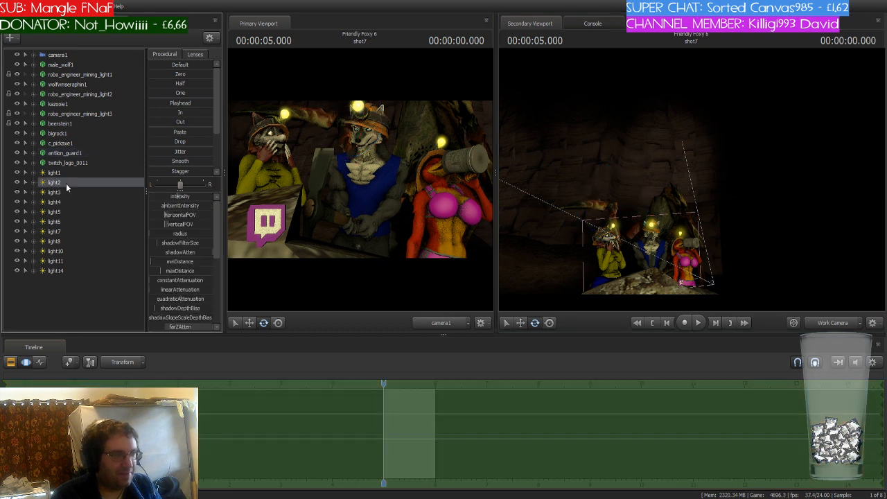
pyautogui.click(66, 183)
pyautogui.click(55, 271)
pyautogui.click(61, 262)
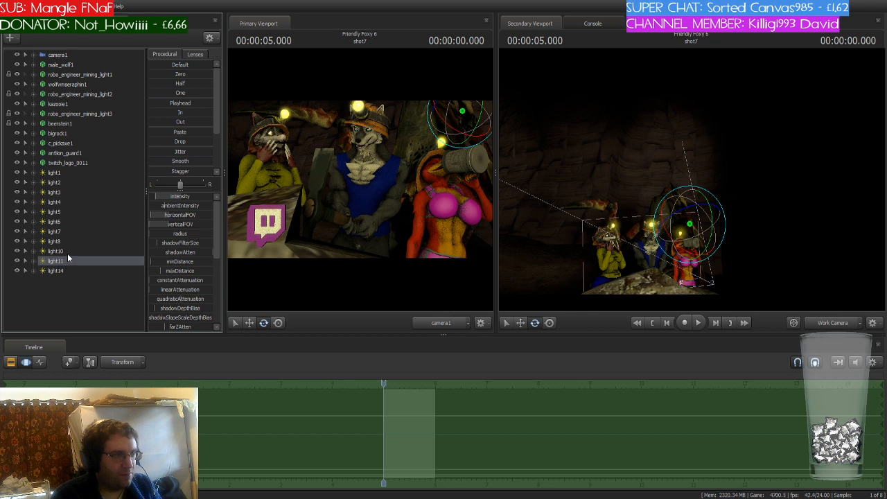
pyautogui.click(67, 252)
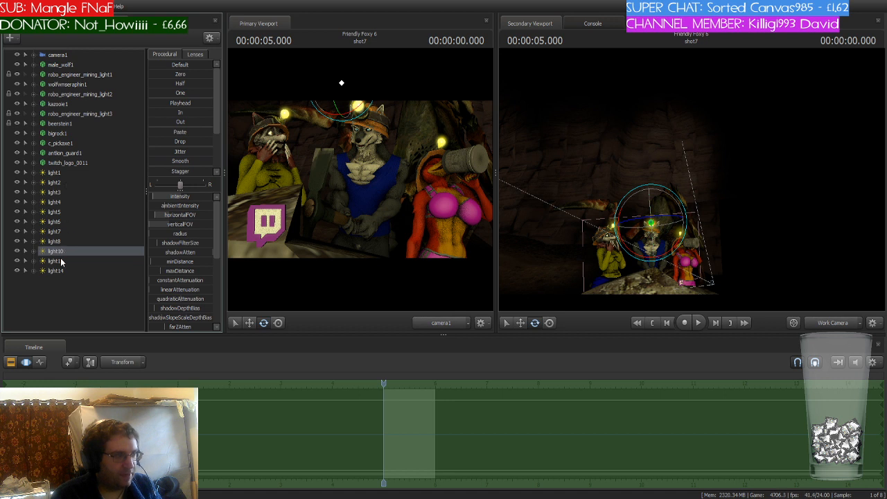
pyautogui.click(17, 251)
pyautogui.click(18, 271)
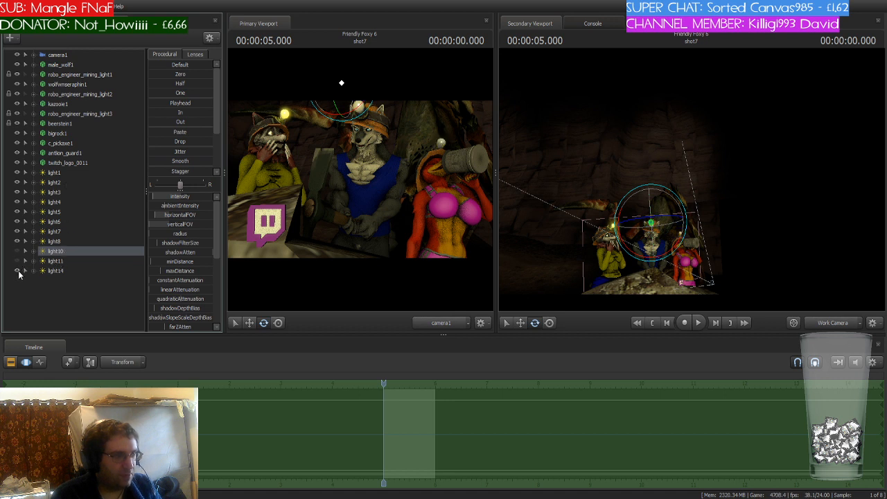
pyautogui.click(18, 271)
pyautogui.click(17, 252)
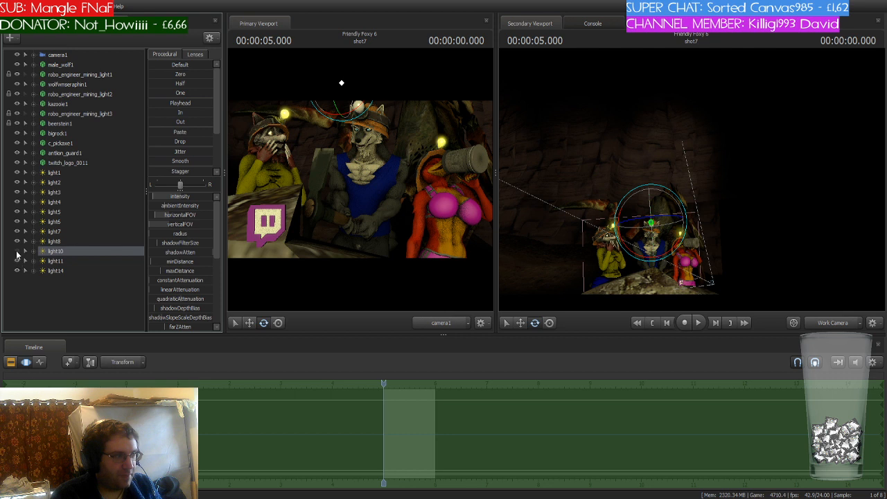
# - Select light3 through light8 and delete them from the scene
pyautogui.click(54, 242)
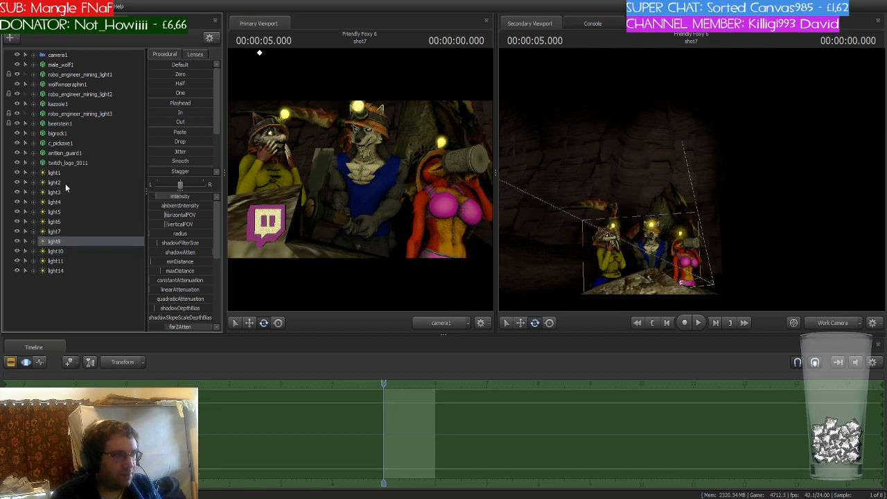
pyautogui.keyDown('shift'); pyautogui.click(61, 191); pyautogui.keyUp('shift')
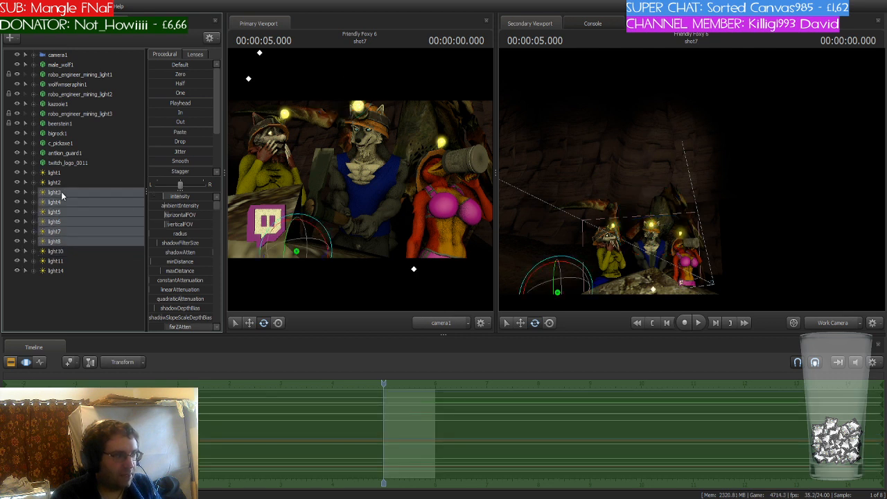
pyautogui.press('Delete')
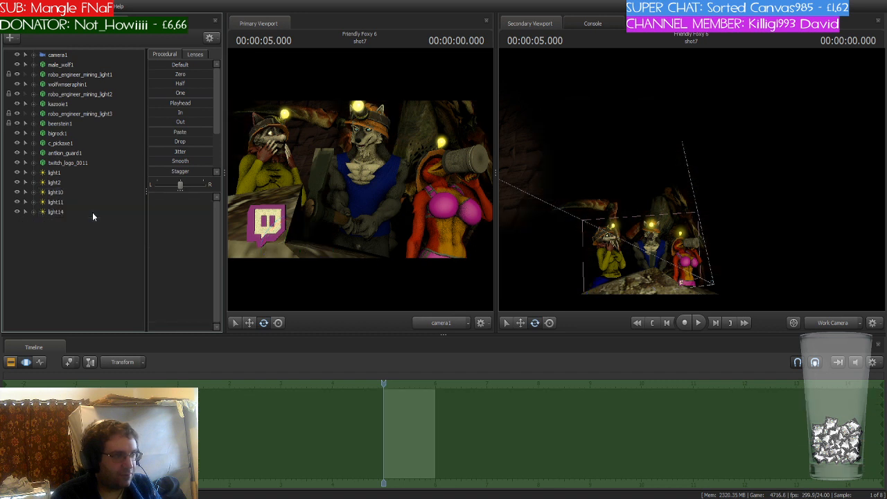
# - Select light2 and view the secondary viewport through that light
pyautogui.click(50, 186)
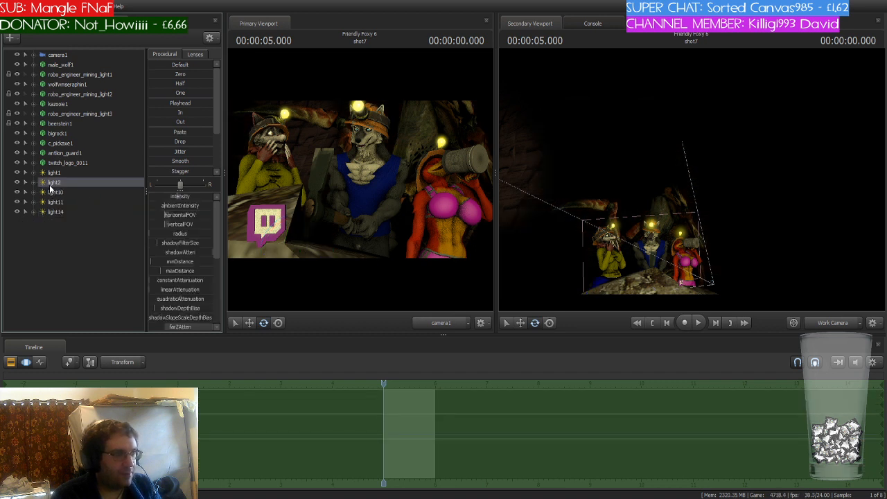
pyautogui.moveTo(641, 270); pyautogui.dragTo(614, 264)
pyautogui.press('s')
pyautogui.press('w')
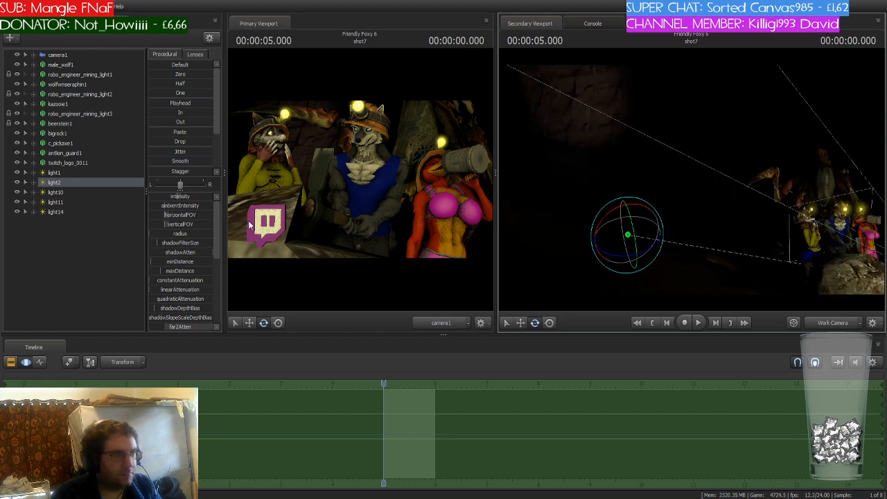
pyautogui.click(169, 225)
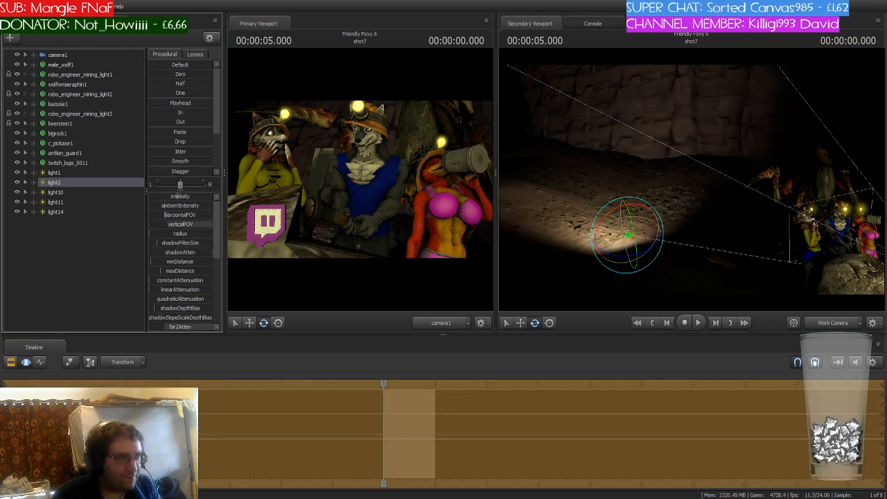
pyautogui.keyDown('ctrl'); pyautogui.click(175, 216); pyautogui.keyUp('ctrl')
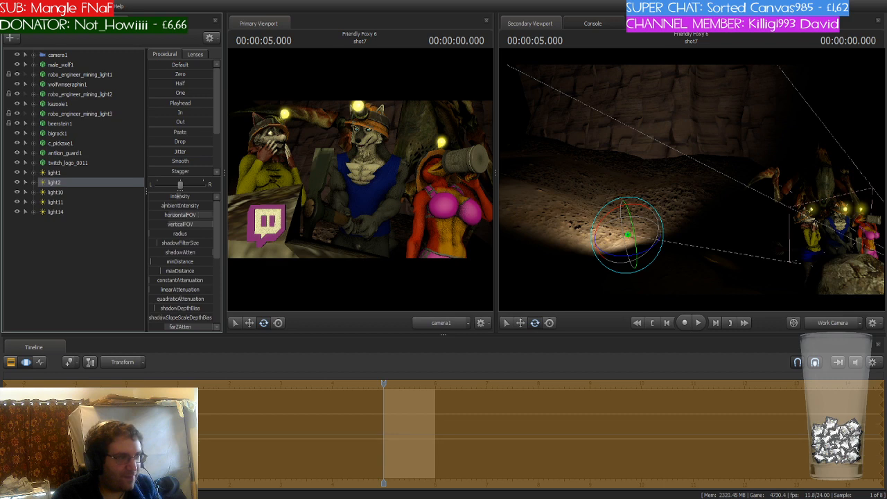
pyautogui.moveTo(77, 184); pyautogui.dragTo(665, 169)
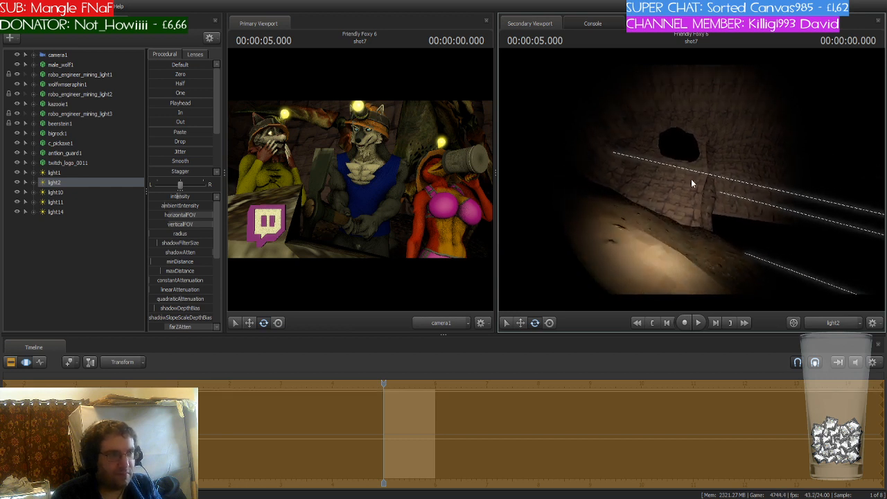
# - Adjust light2's intensity and colour channel values to tone down its light
pyautogui.moveTo(178, 197)
pyautogui.mouseDown()
pyautogui.moveTo(163, 197)
pyautogui.moveTo(175, 198)
pyautogui.mouseUp()
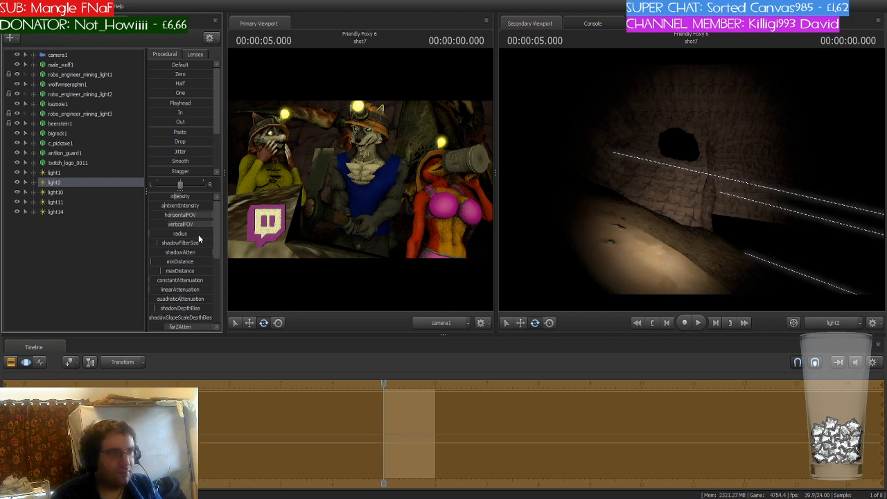
pyautogui.moveTo(217, 219); pyautogui.dragTo(214, 296)
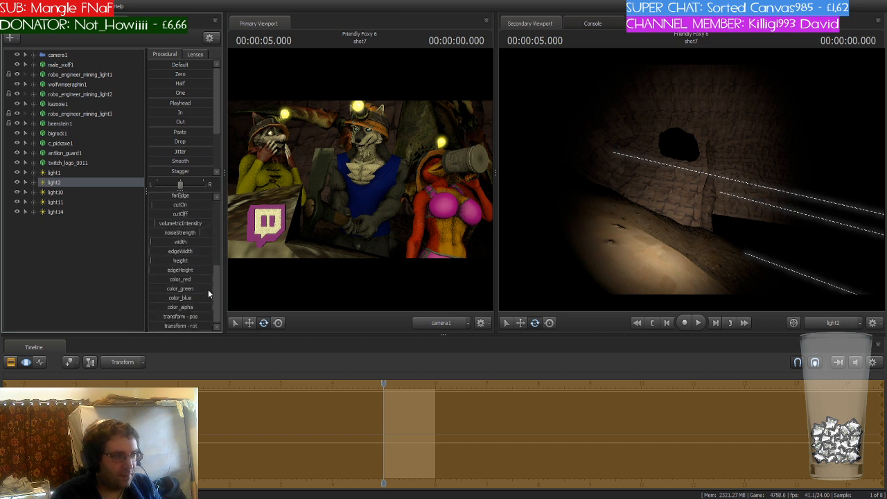
pyautogui.moveTo(208, 290); pyautogui.dragTo(176, 279)
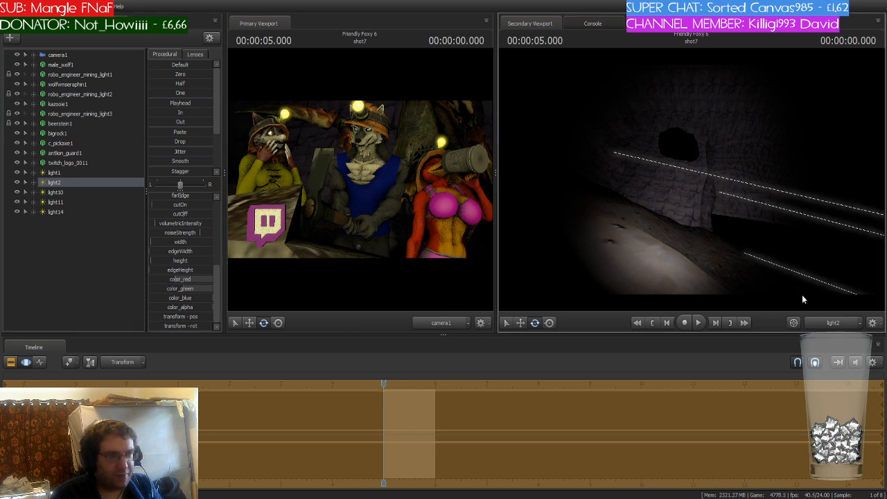
# - Return the secondary viewport to the work camera, then select light1 and adjust its blue colour channel
pyautogui.click(823, 324)
pyautogui.moveTo(762, 236); pyautogui.dragTo(662, 204)
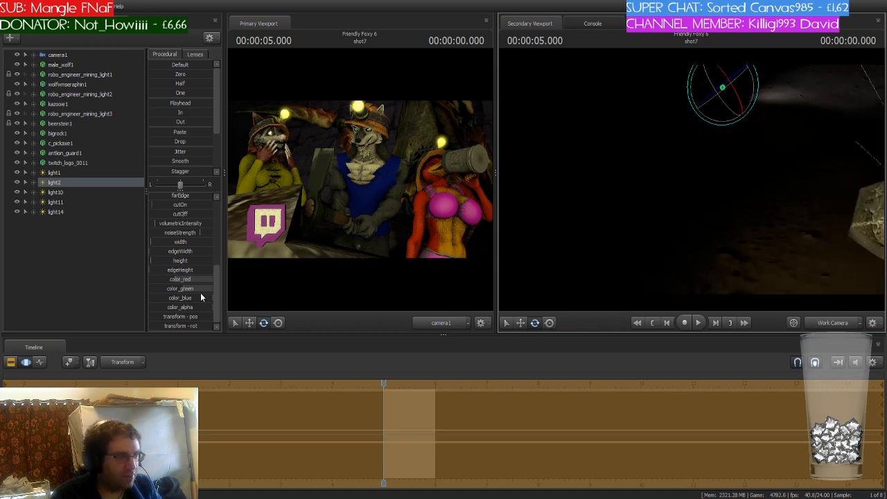
pyautogui.click(70, 174)
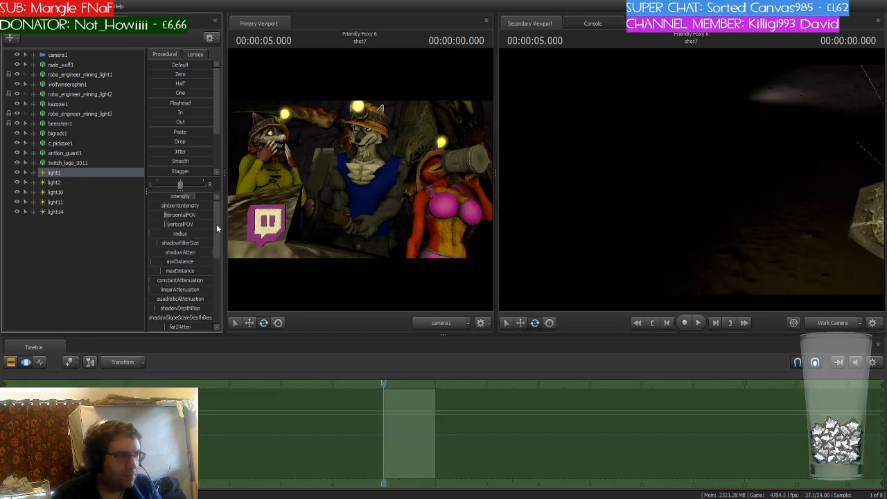
pyautogui.scroll(2, 213, 267)
pyautogui.scroll(-2, 211, 277)
pyautogui.click(182, 299)
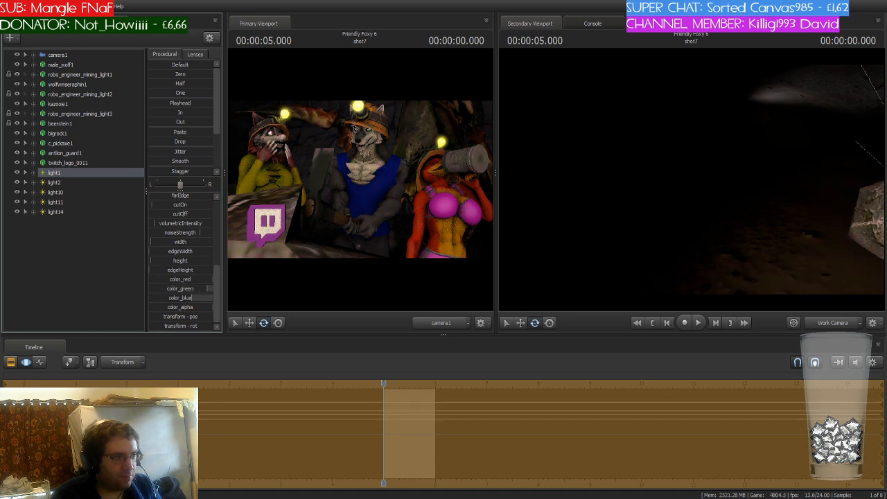
pyautogui.moveTo(207, 288); pyautogui.dragTo(151, 298)
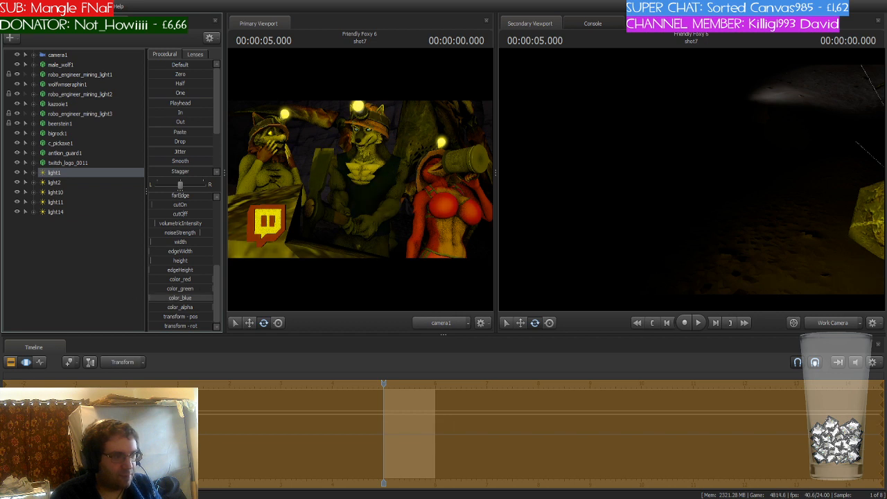
pyautogui.moveTo(212, 288)
pyautogui.mouseDown()
pyautogui.moveTo(158, 298)
pyautogui.moveTo(168, 298)
pyautogui.mouseUp()
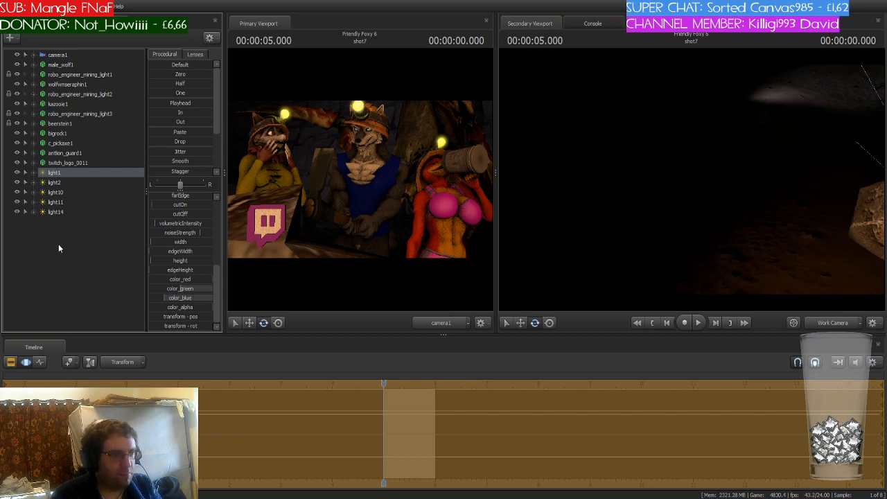
# - Select the wolfmseraphin character's right clavicle bone, nudge it slightly, then collapse the model
pyautogui.moveTo(699, 222); pyautogui.dragTo(773, 206)
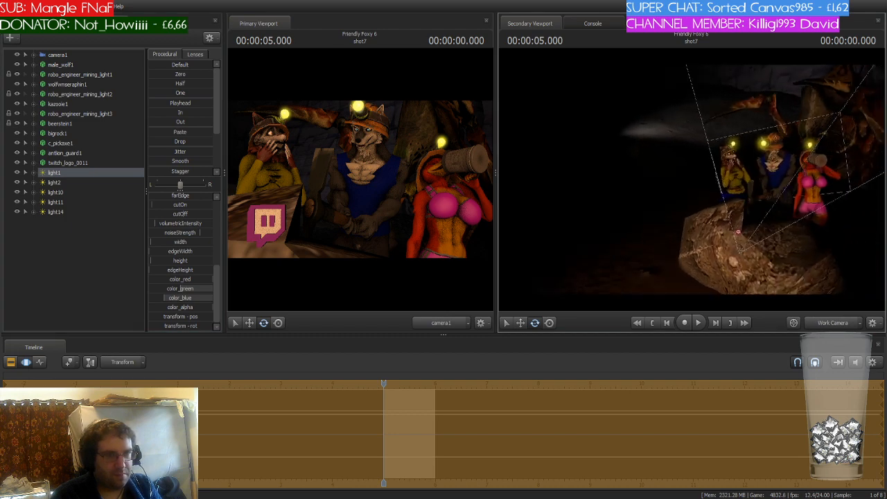
pyautogui.press('w')
pyautogui.moveTo(692, 179)
pyautogui.mouseDown()
pyautogui.moveTo(683, 176)
pyautogui.moveTo(707, 179)
pyautogui.mouseUp()
pyautogui.press('ctrl')
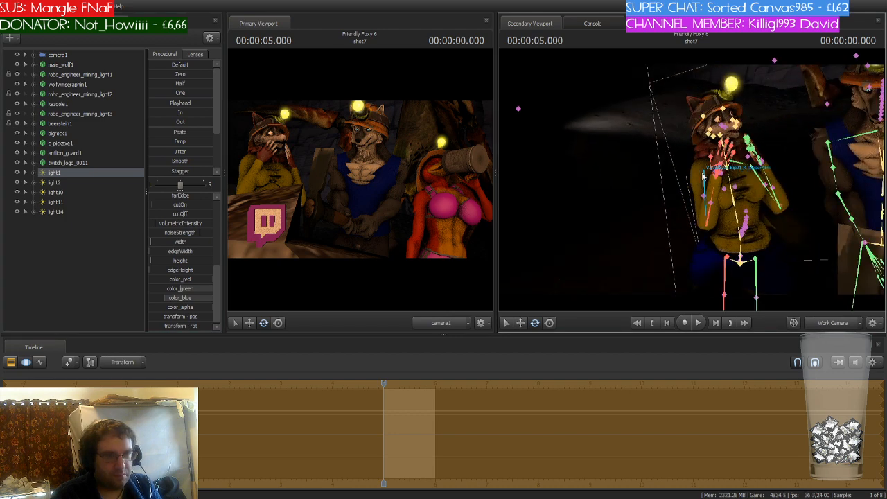
pyautogui.click(708, 173)
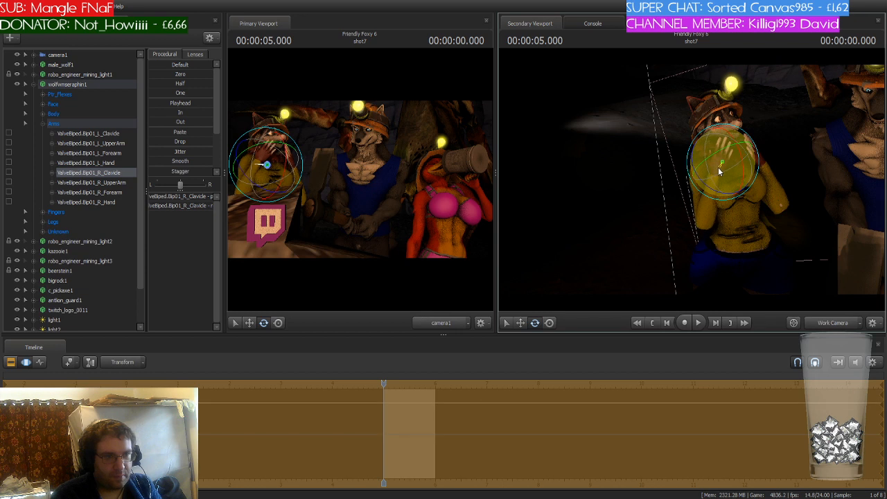
pyautogui.moveTo(717, 168); pyautogui.dragTo(715, 165)
pyautogui.click(32, 84)
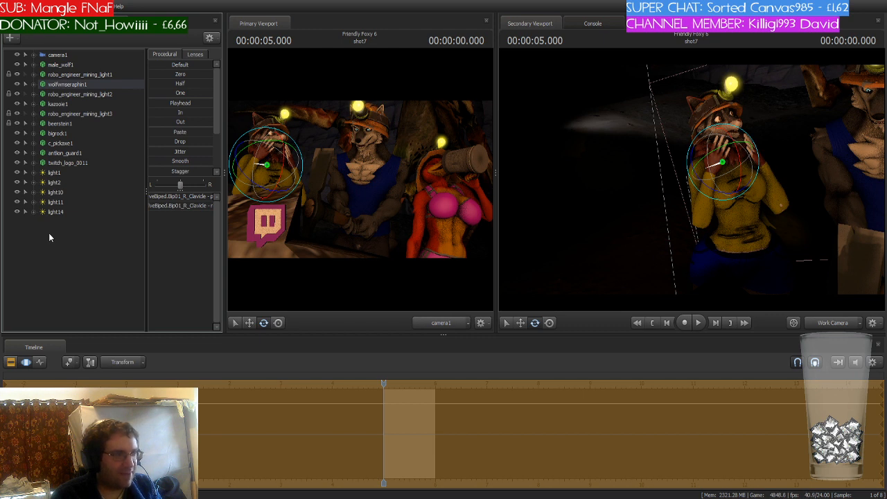
pyautogui.click(61, 230)
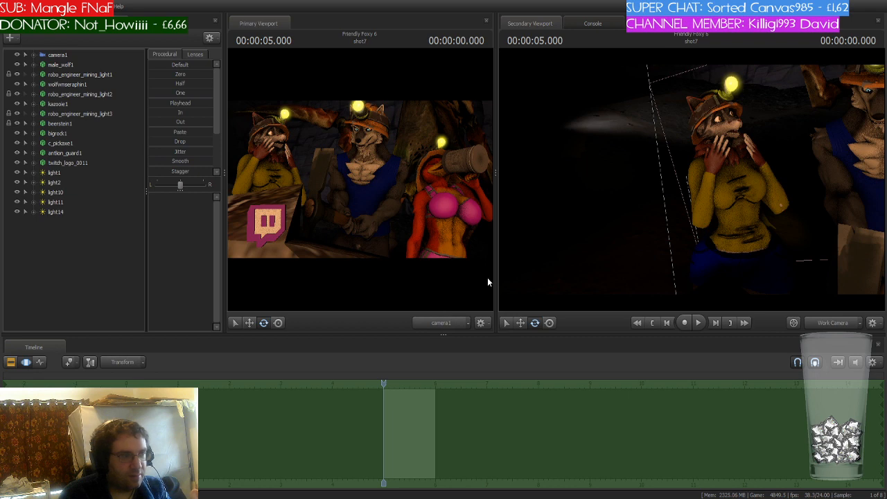
# - Add a spark_electric particle, move it to the pickaxe strike point, preview it on the timeline, then delete it
pyautogui.click(57, 223)
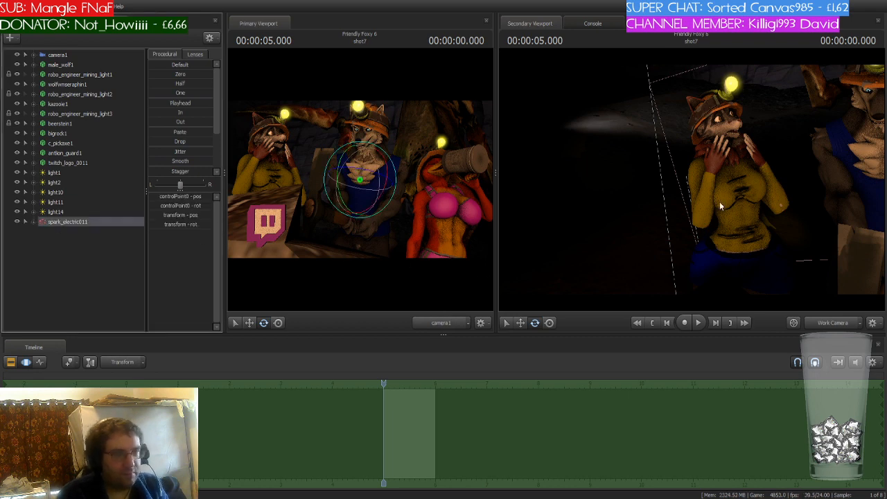
pyautogui.moveTo(719, 204); pyautogui.dragTo(693, 210)
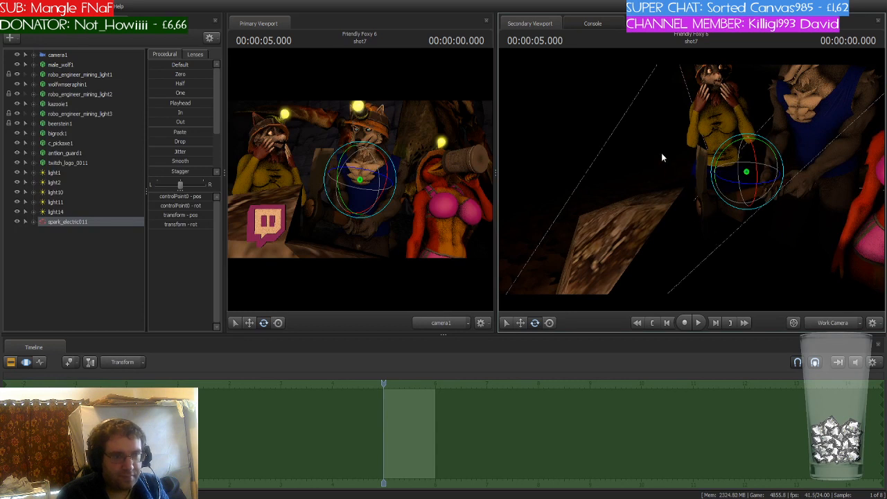
pyautogui.press('w')
pyautogui.moveTo(749, 149); pyautogui.dragTo(747, 208)
pyautogui.moveTo(682, 185); pyautogui.dragTo(721, 186)
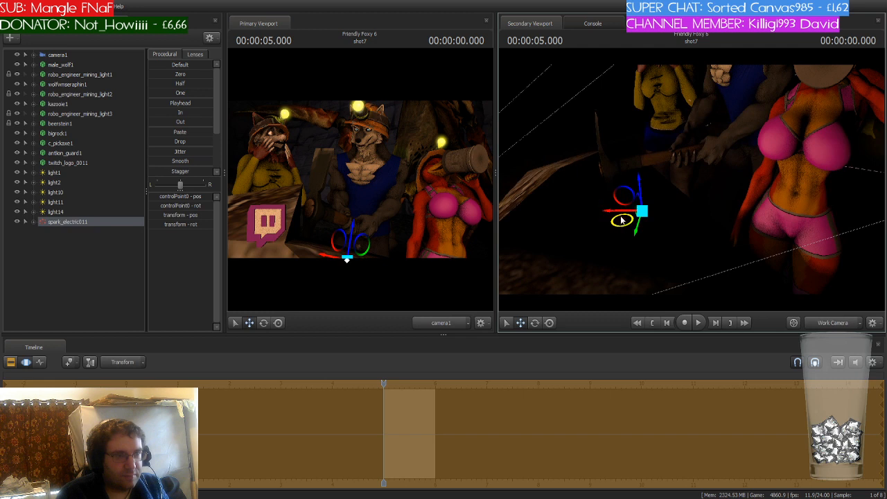
pyautogui.moveTo(622, 220); pyautogui.dragTo(587, 220)
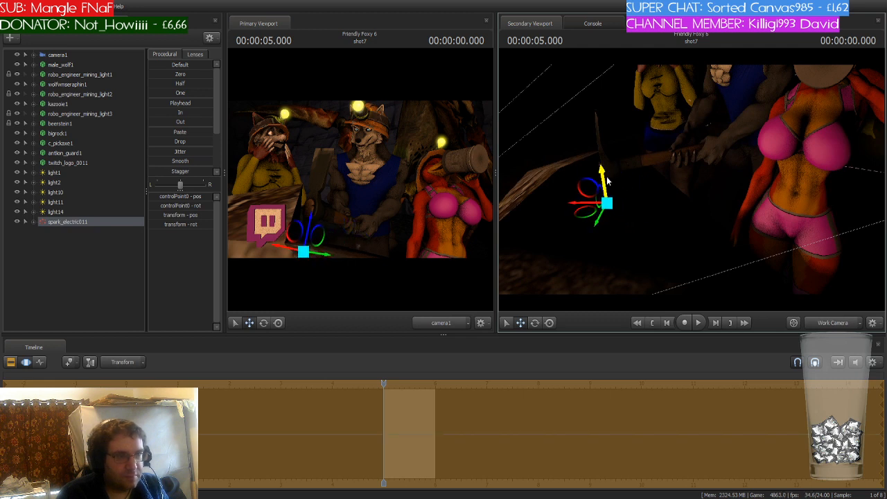
pyautogui.moveTo(609, 181); pyautogui.dragTo(606, 171)
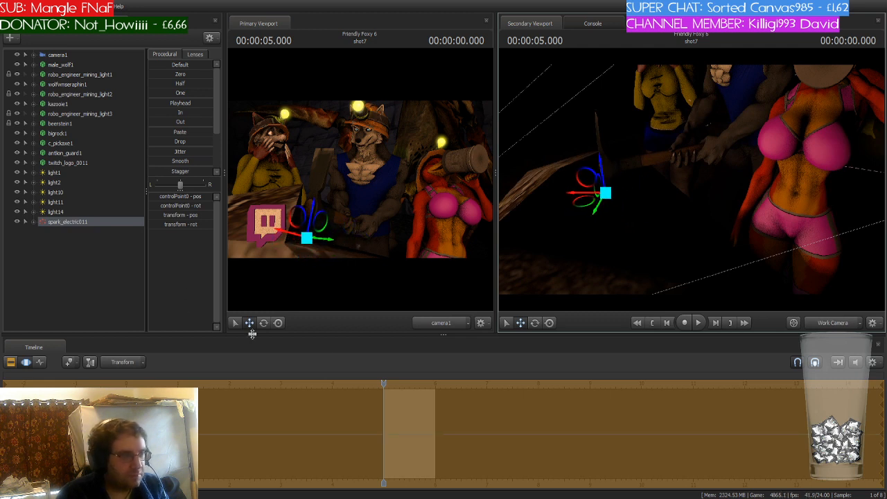
pyautogui.click(382, 384)
pyautogui.moveTo(382, 384); pyautogui.dragTo(406, 384)
pyautogui.moveTo(692, 180); pyautogui.dragTo(629, 208)
pyautogui.click(61, 254)
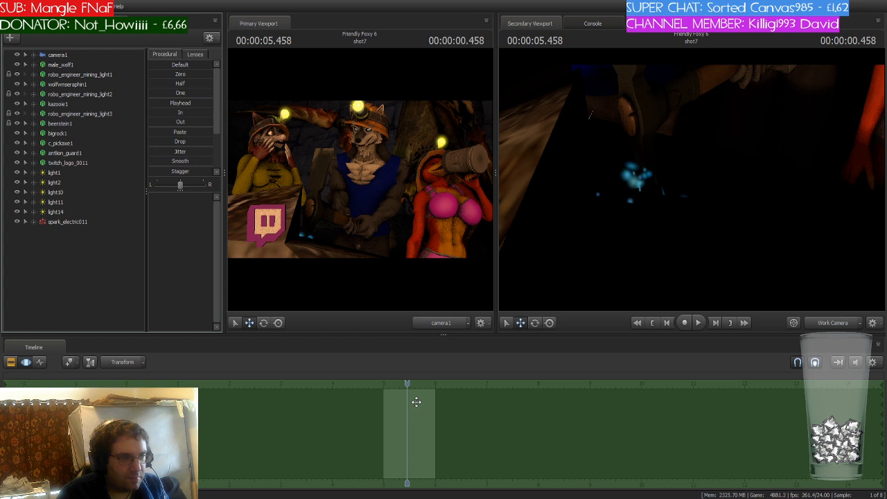
pyautogui.click(75, 221)
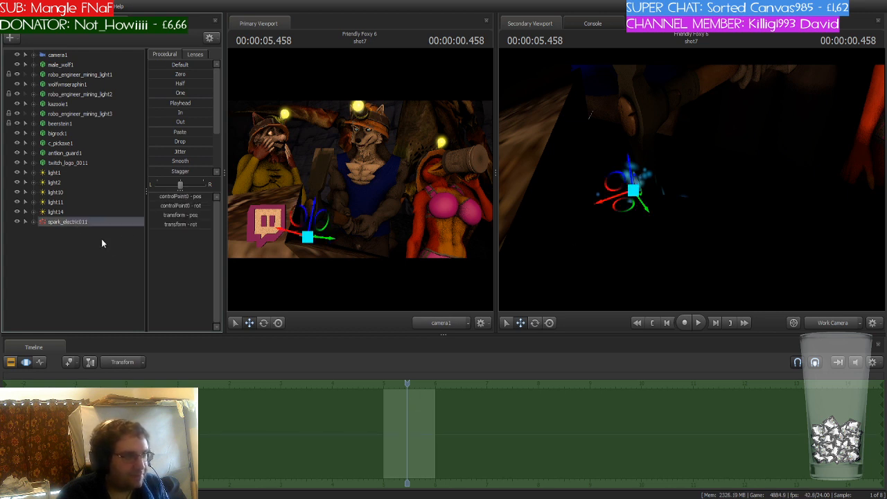
pyautogui.press('Delete')
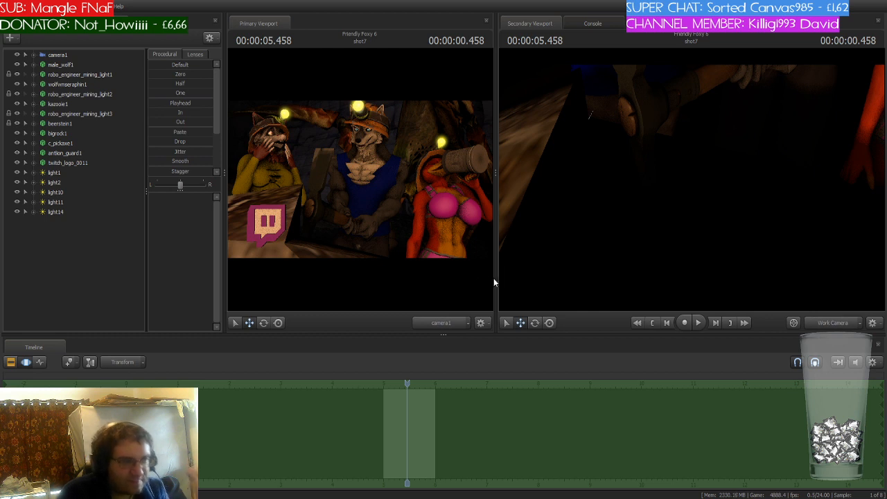
# - Add a ricochet_sparks particle, position it near the pickaxe, preview it on the timeline, then delete it
pyautogui.click(69, 221)
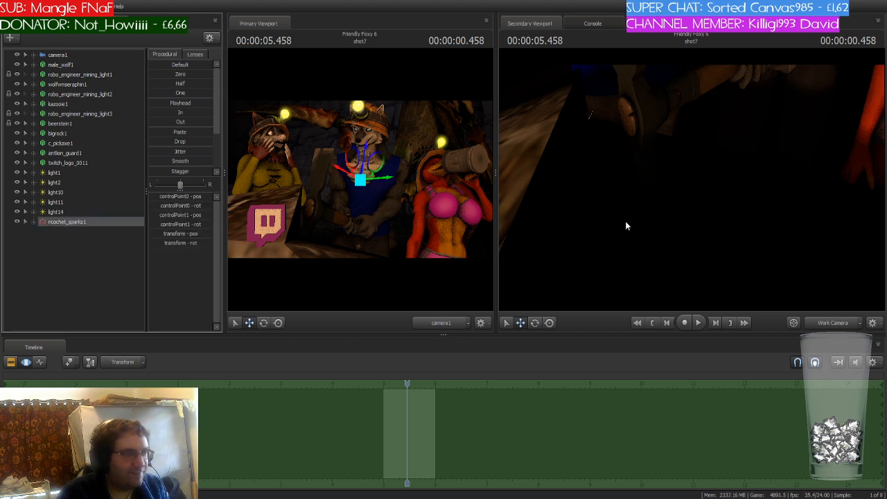
pyautogui.moveTo(727, 156)
pyautogui.mouseDown()
pyautogui.moveTo(727, 173)
pyautogui.moveTo(726, 157)
pyautogui.mouseUp()
pyautogui.press('s')
pyautogui.moveTo(672, 137); pyautogui.dragTo(645, 166)
pyautogui.moveTo(406, 379)
pyautogui.mouseDown()
pyautogui.moveTo(360, 382)
pyautogui.moveTo(412, 383)
pyautogui.mouseUp()
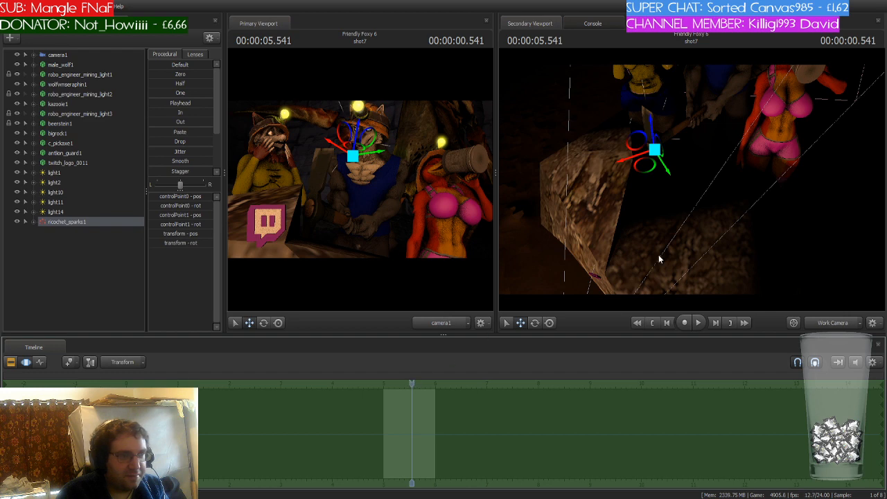
pyautogui.moveTo(659, 257); pyautogui.dragTo(607, 206)
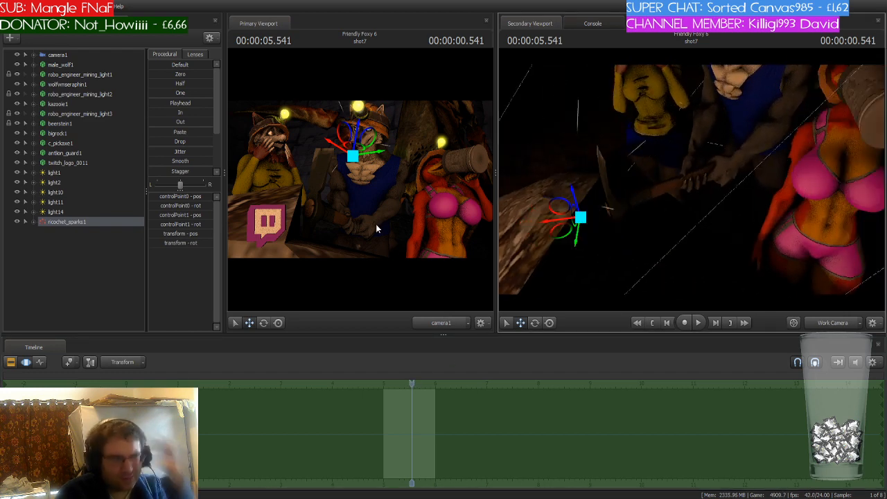
pyautogui.click(74, 222)
pyautogui.press('Delete')
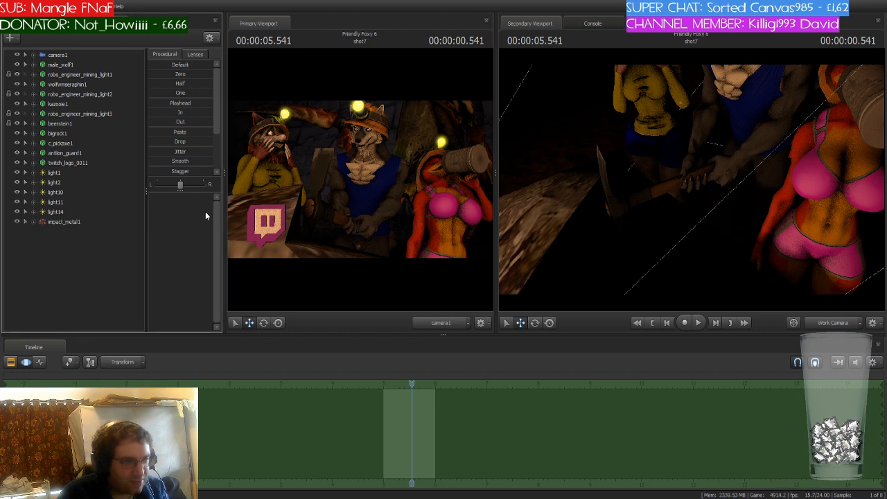
# - Add an impact_metal particle and move it to where the pickaxe hits the rock, scrubbing the timeline to preview it
pyautogui.click(85, 221)
pyautogui.moveTo(412, 384)
pyautogui.mouseDown()
pyautogui.moveTo(385, 386)
pyautogui.moveTo(416, 393)
pyautogui.mouseUp()
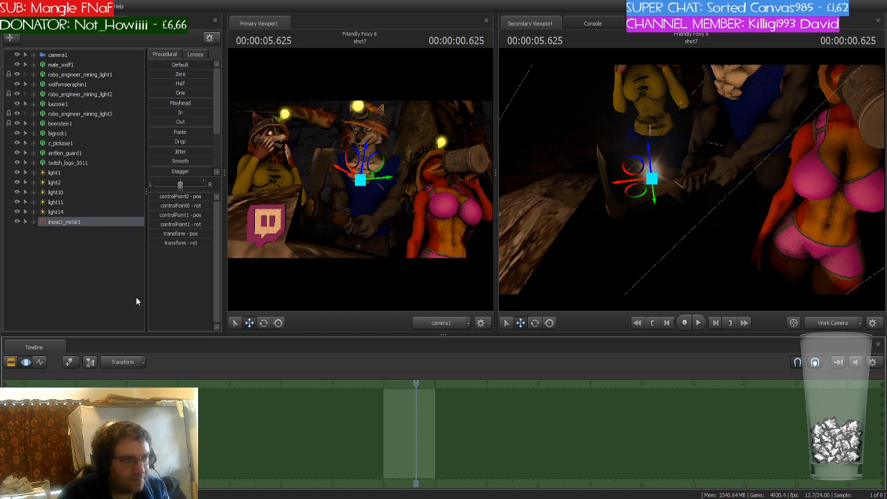
pyautogui.moveTo(633, 194); pyautogui.dragTo(584, 208)
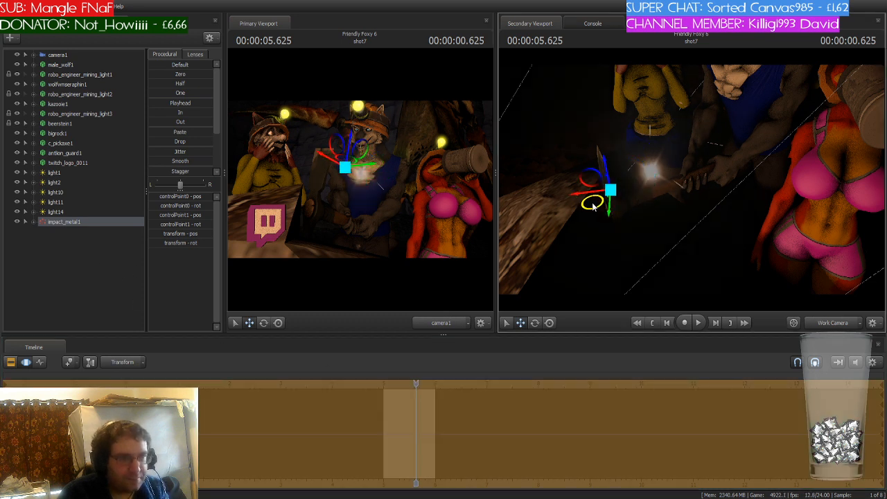
pyautogui.moveTo(596, 171); pyautogui.dragTo(611, 227)
pyautogui.moveTo(604, 269); pyautogui.dragTo(588, 260)
pyautogui.moveTo(416, 383)
pyautogui.mouseDown()
pyautogui.moveTo(401, 383)
pyautogui.moveTo(414, 384)
pyautogui.mouseUp()
pyautogui.press('w')
pyautogui.moveTo(576, 304)
pyautogui.mouseDown()
pyautogui.moveTo(578, 323)
pyautogui.moveTo(568, 304)
pyautogui.mouseUp()
pyautogui.press('s')
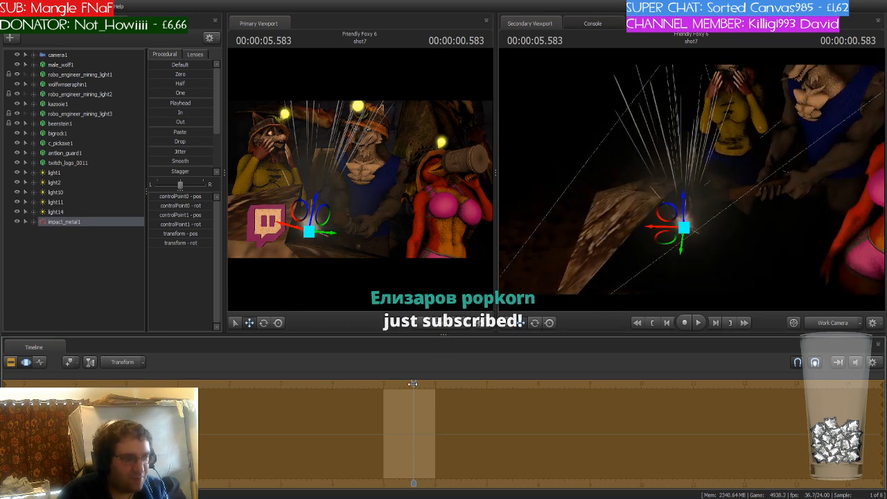
pyautogui.moveTo(412, 383); pyautogui.dragTo(416, 383)
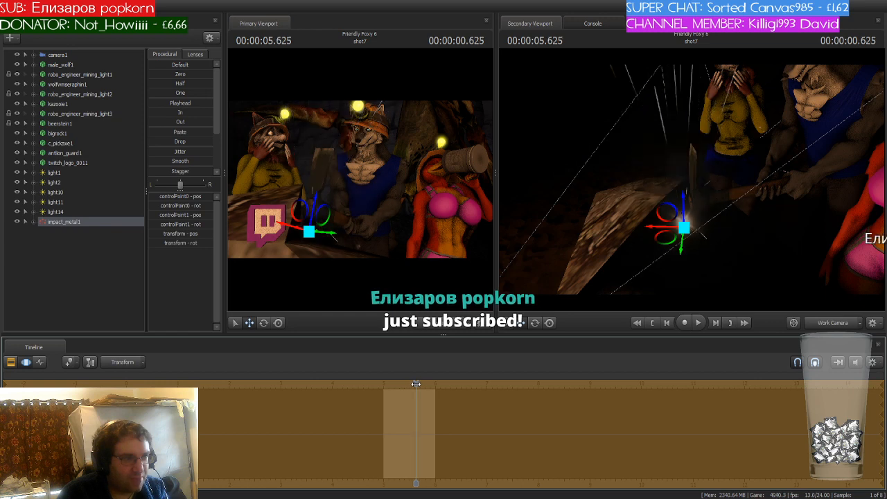